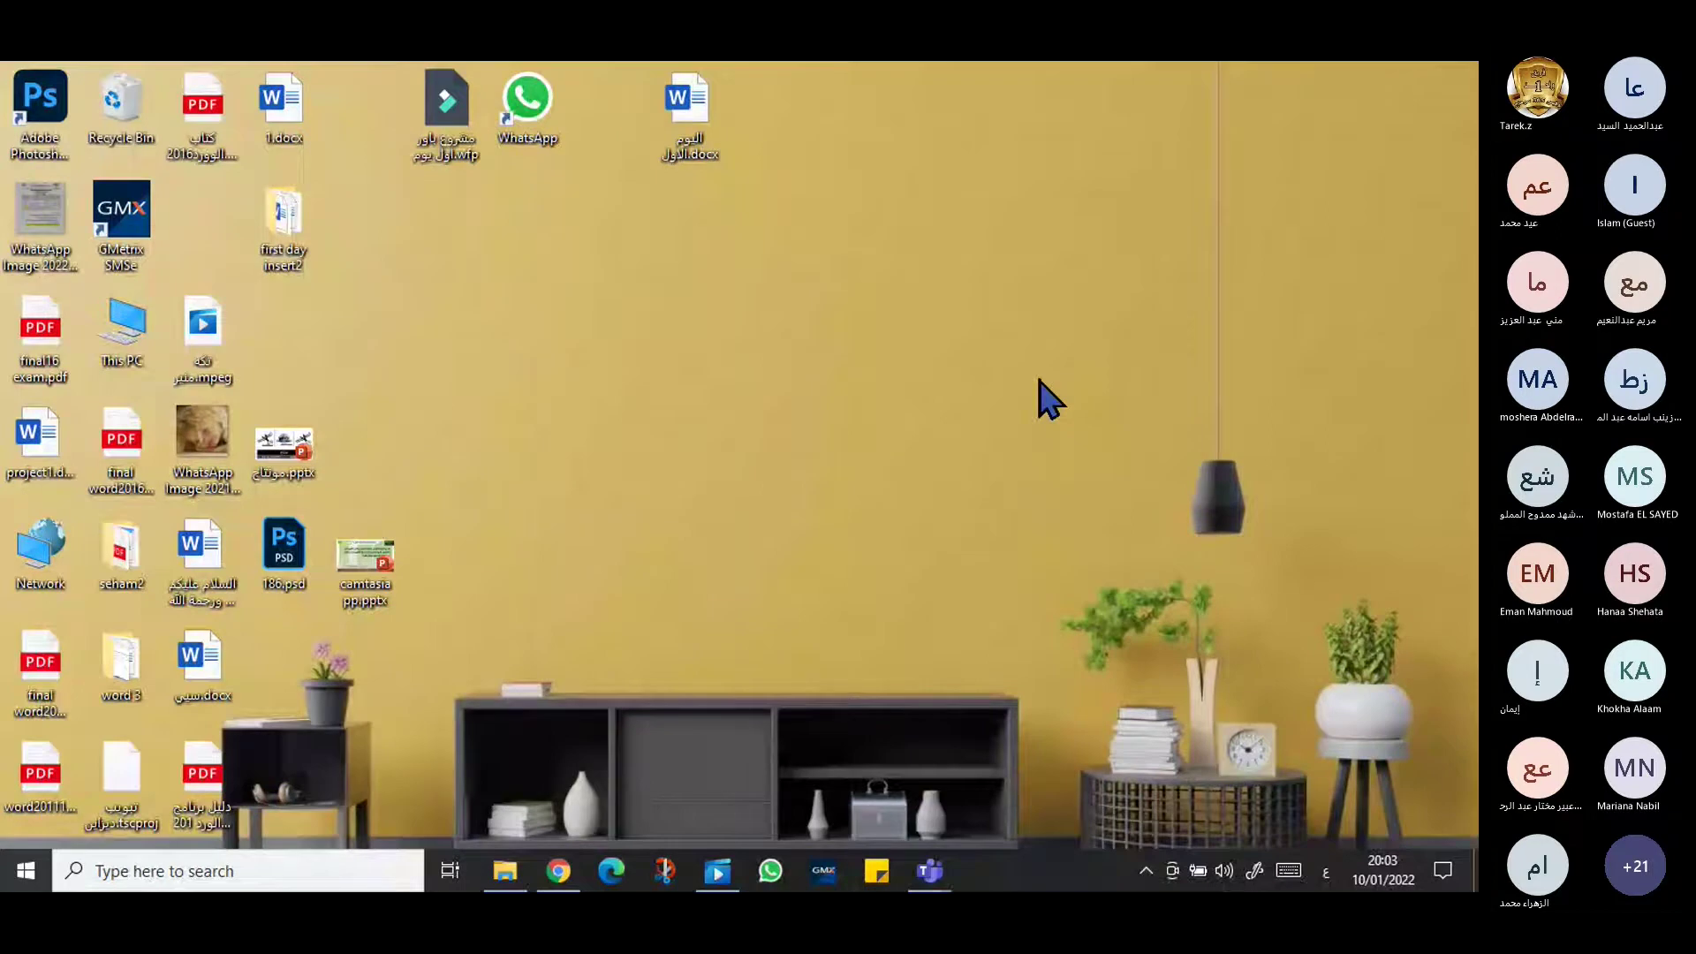
- Open the Start menu and scroll the app list down to the W entries
click(932, 358)
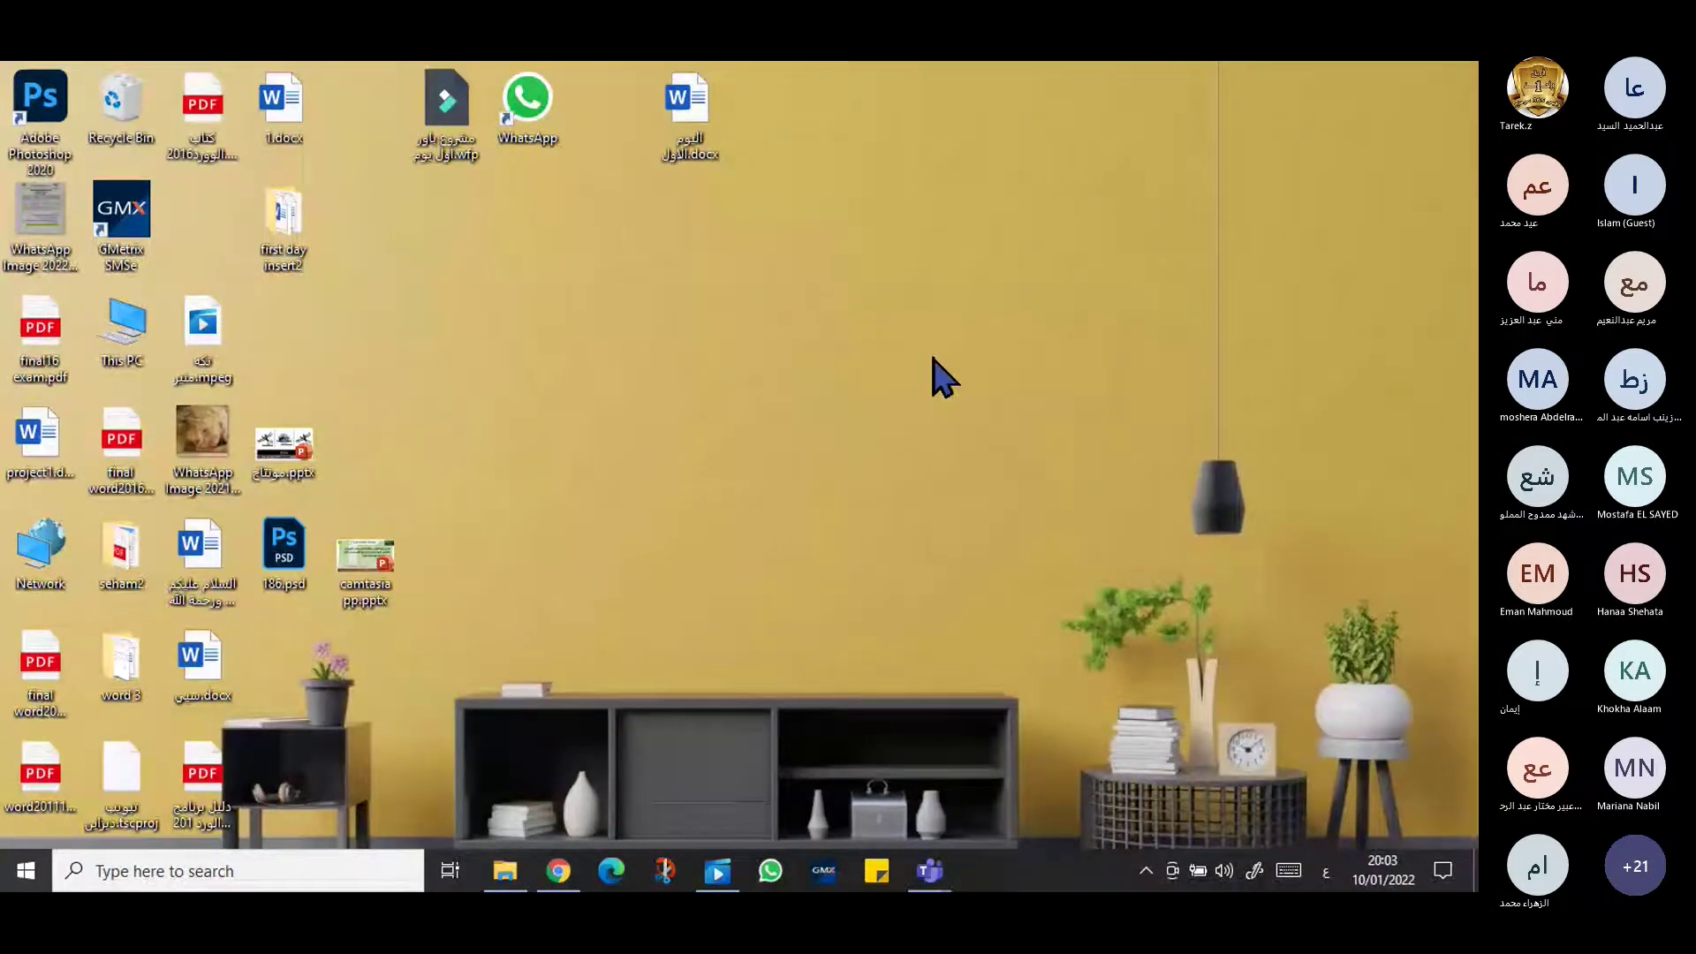
key(super)
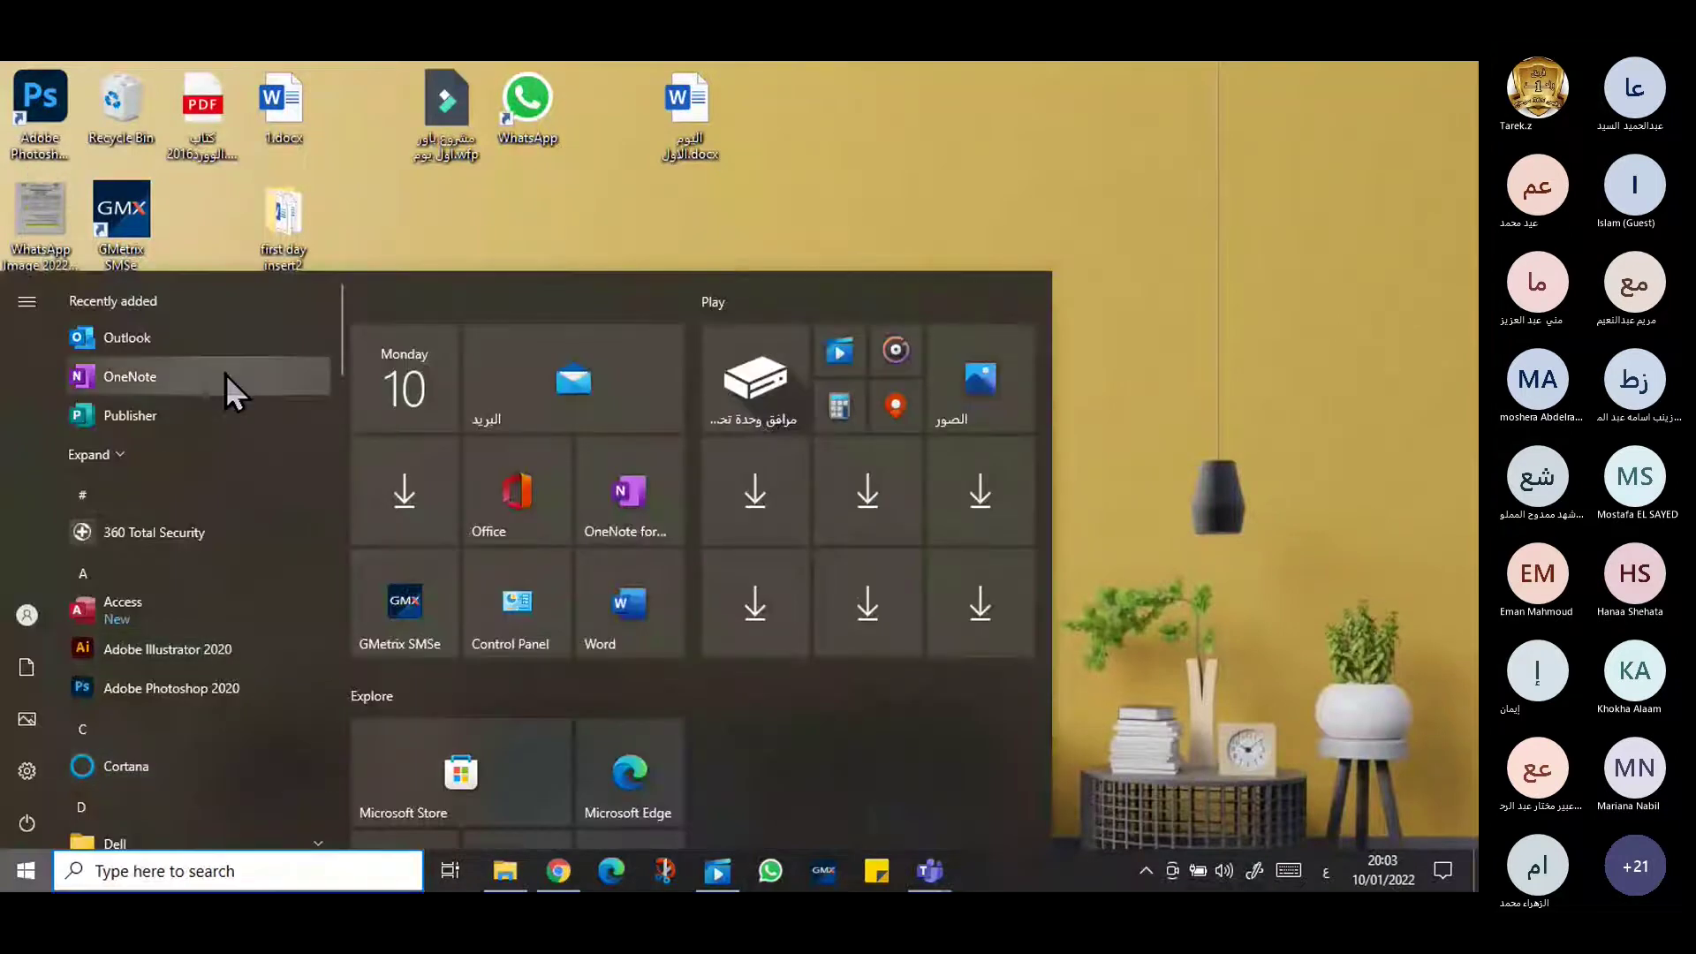
scroll(225, 374, down, 2)
scroll(229, 491, down, 4)
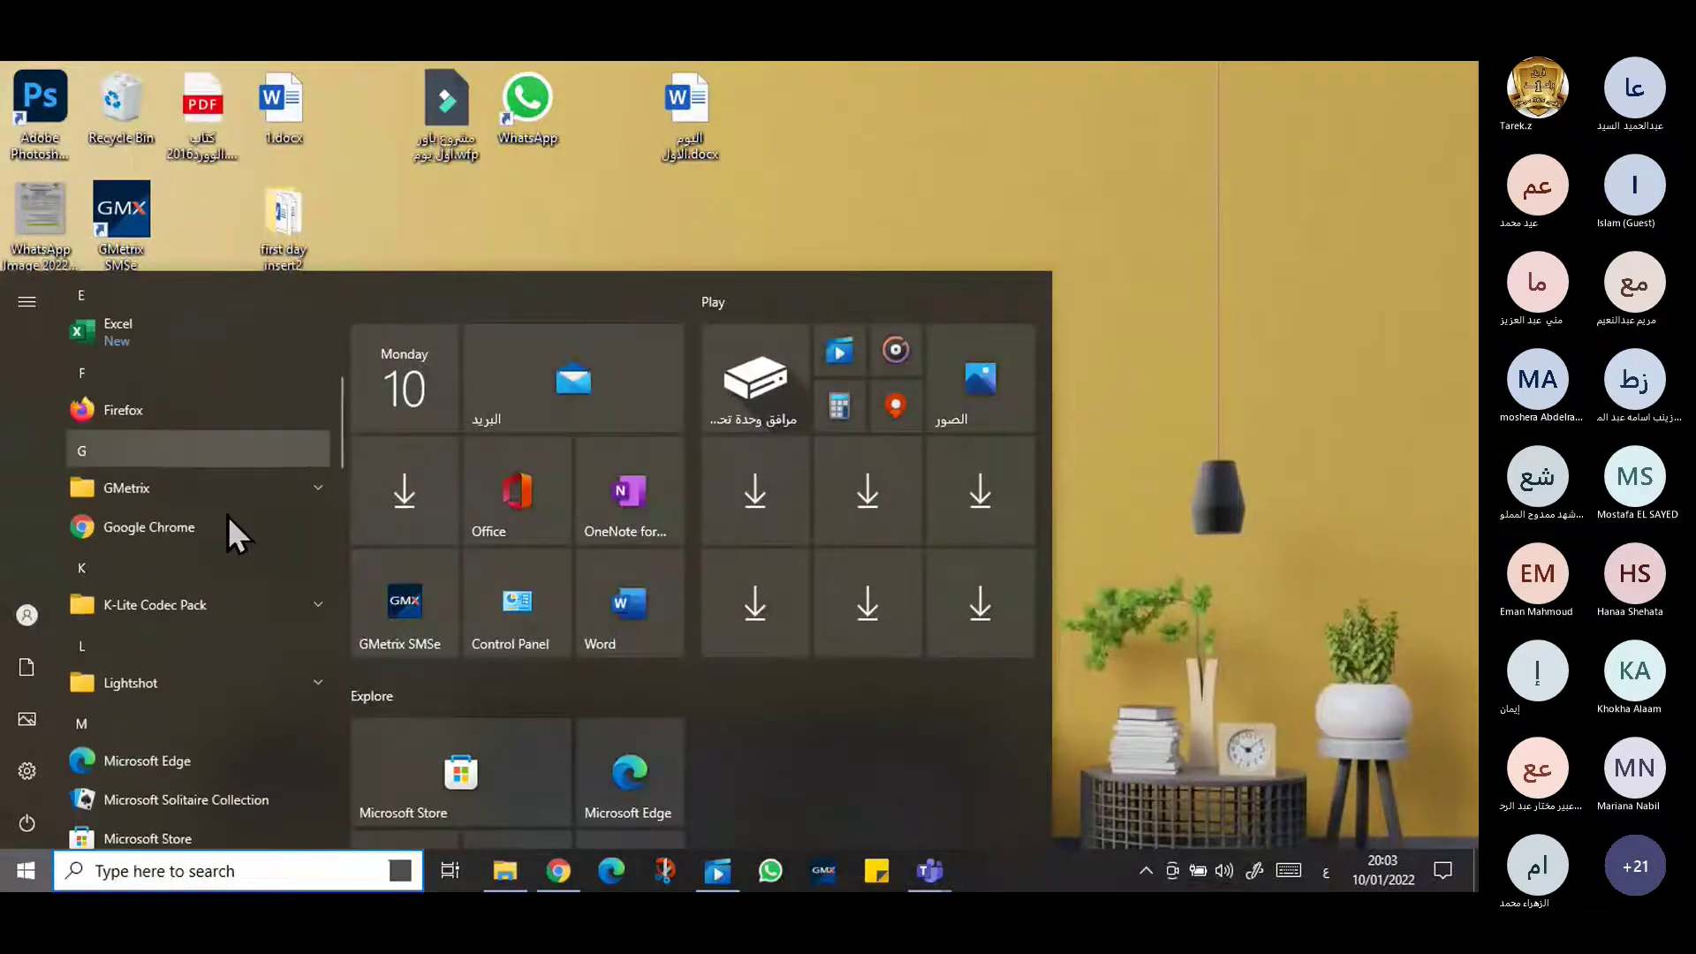
scroll(209, 517, down, 10)
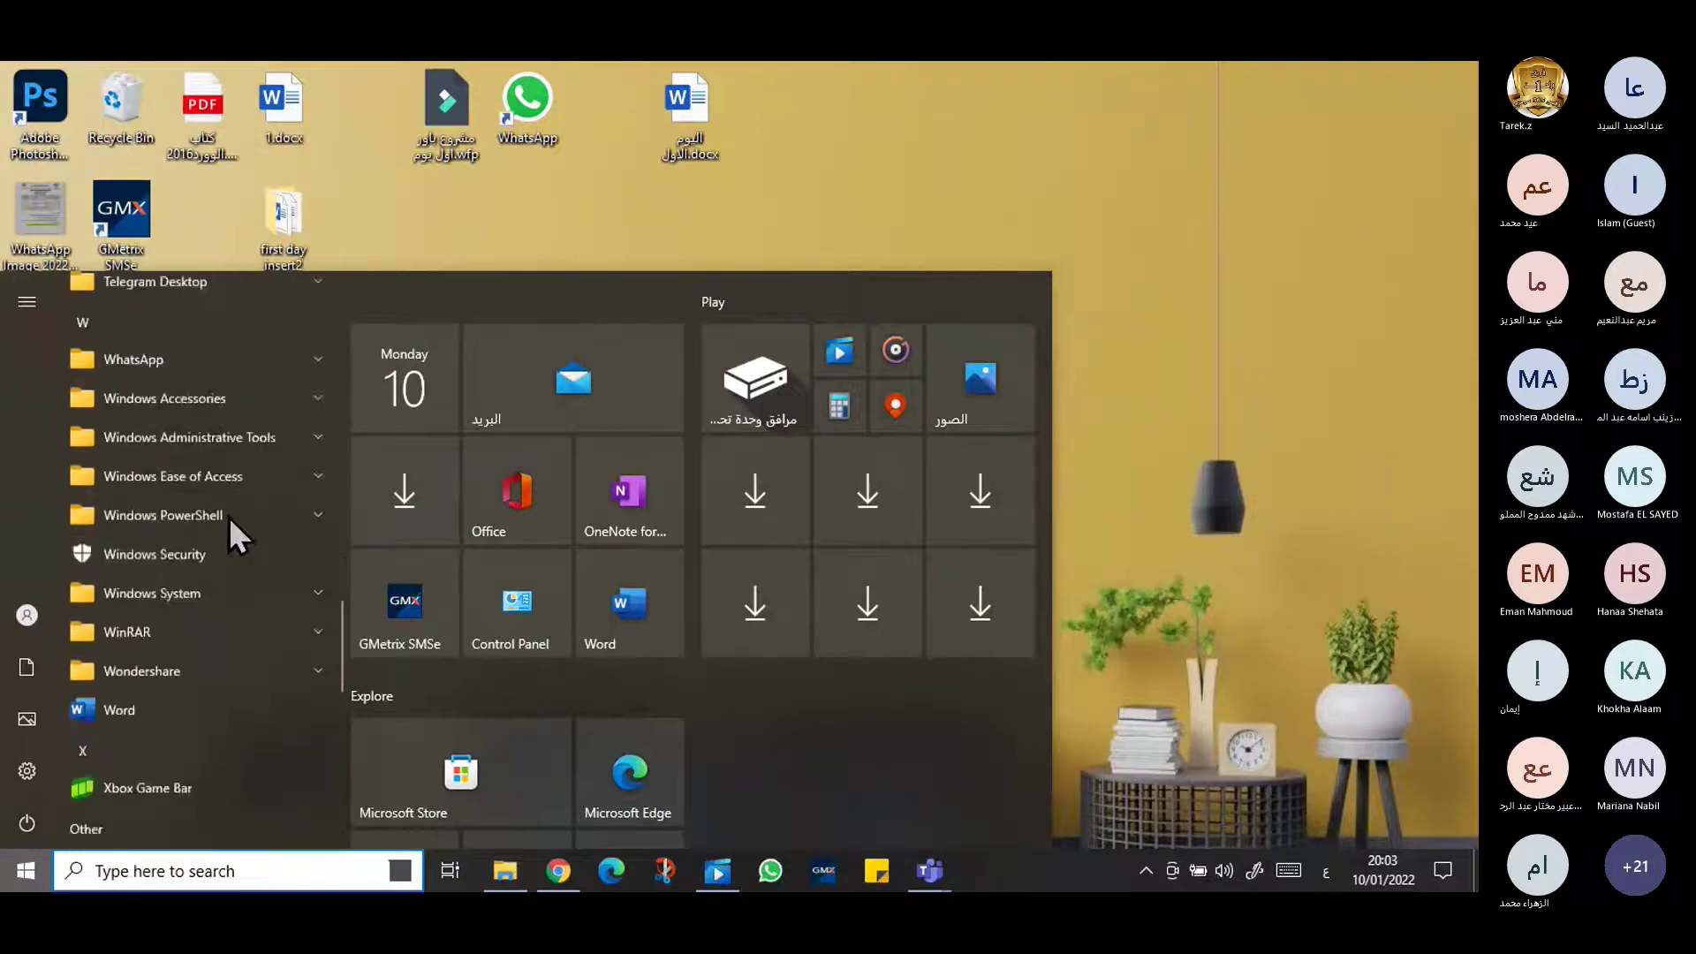
scroll(230, 517, down, 1)
- Launch Word from the app list, close it, and bring up the Windows search panel
click(173, 634)
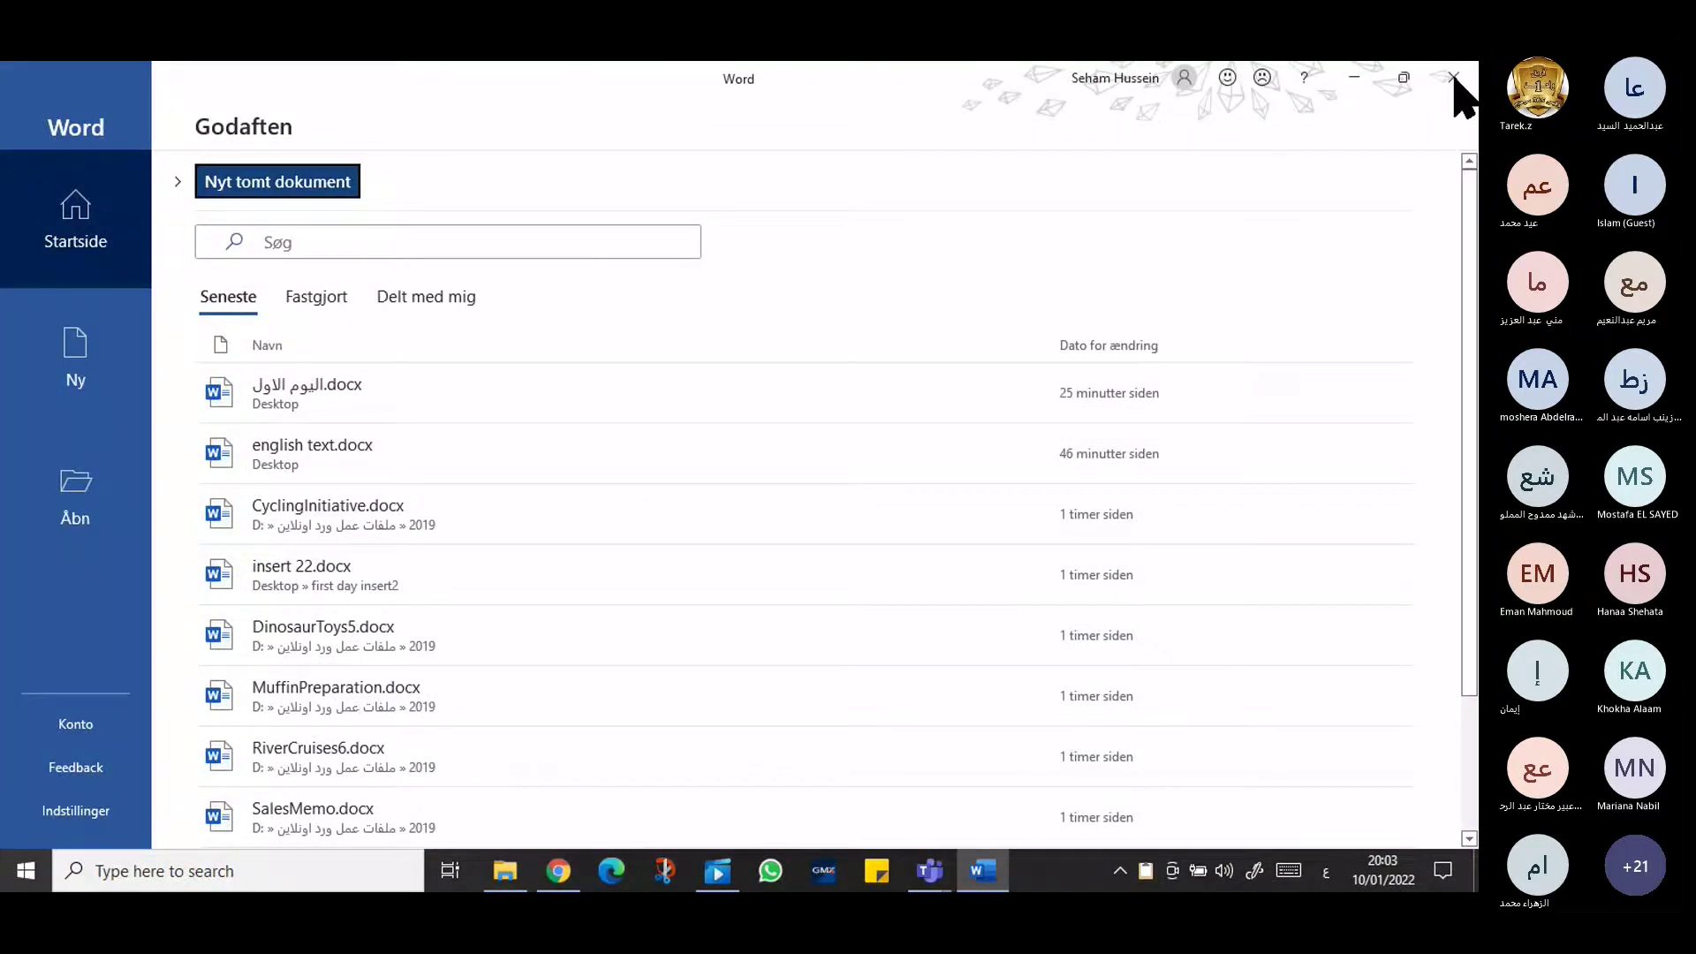
click(1453, 78)
click(169, 874)
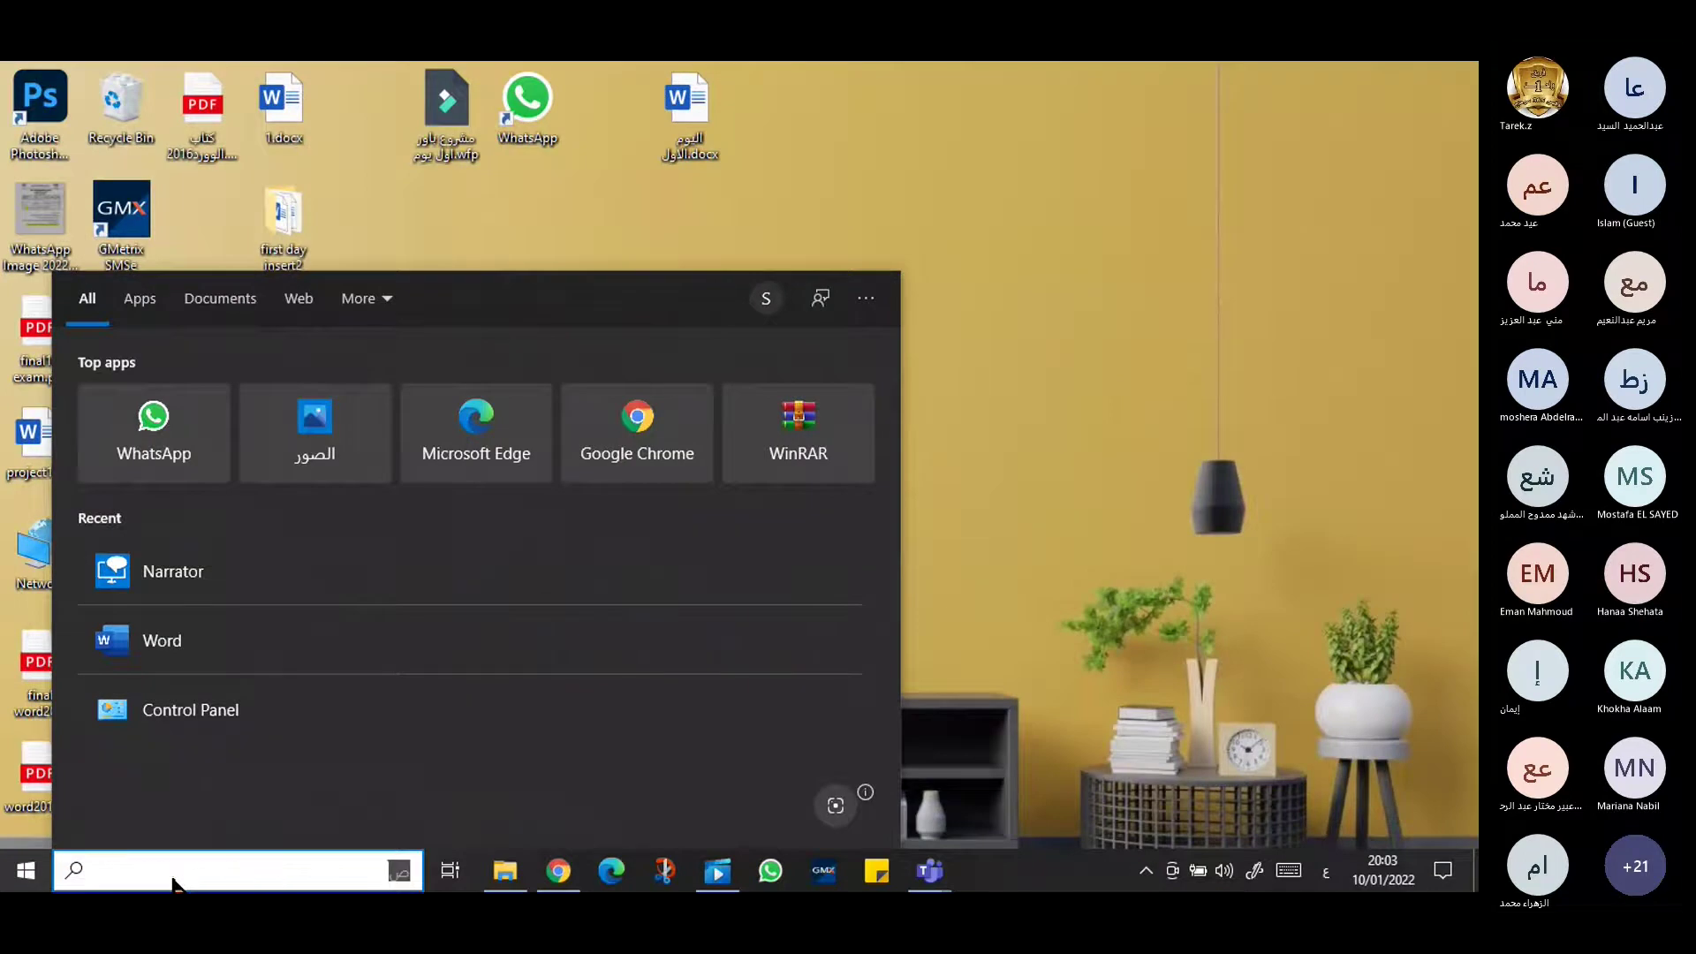
- Search for 'word' in English, launch the Word best match, then close it with Alt+F4
text(ص)
key(BackSpace)
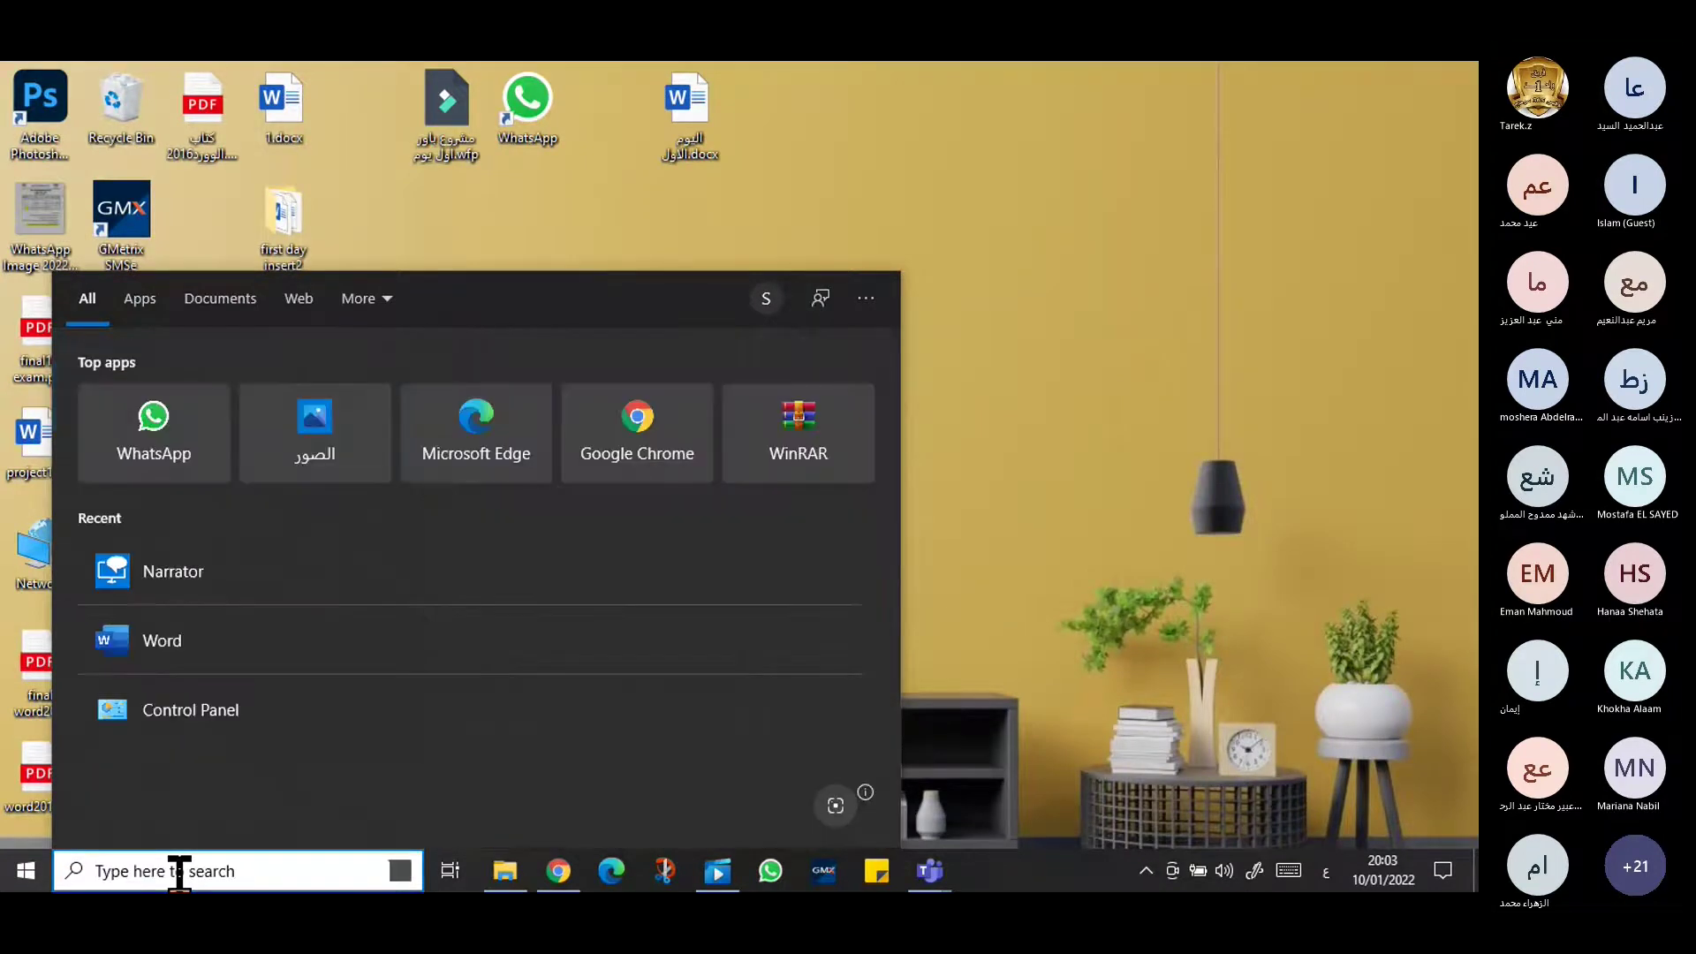
key(alt+shift)
text(word)
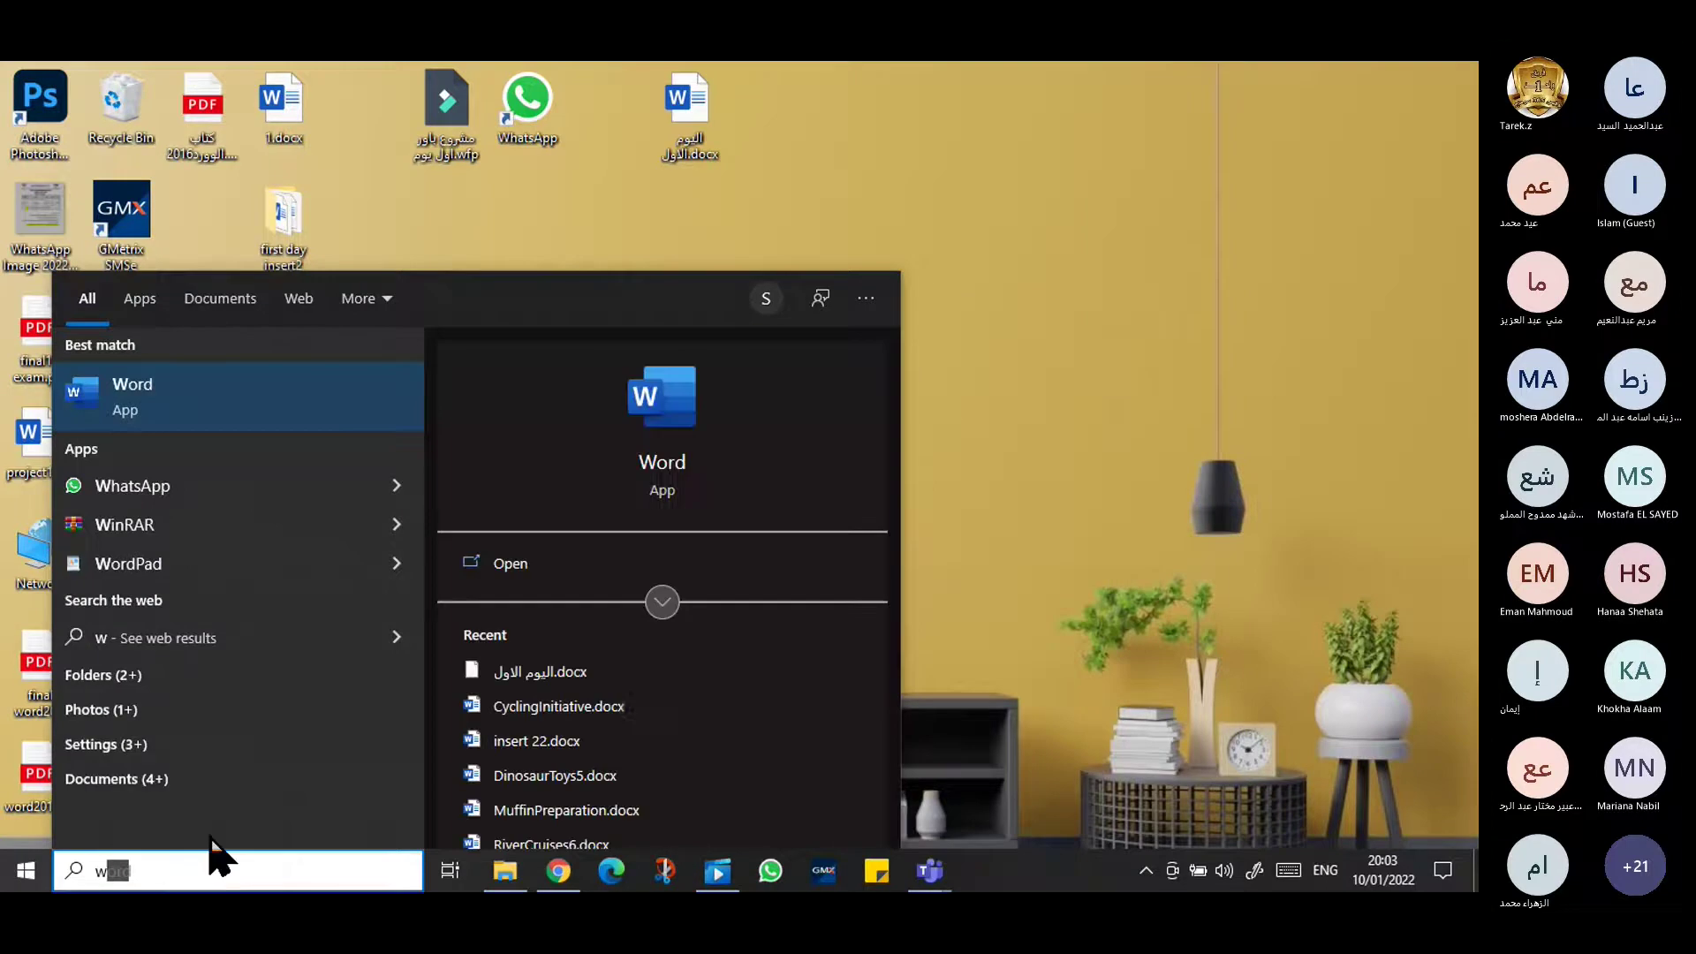
right_click(229, 414)
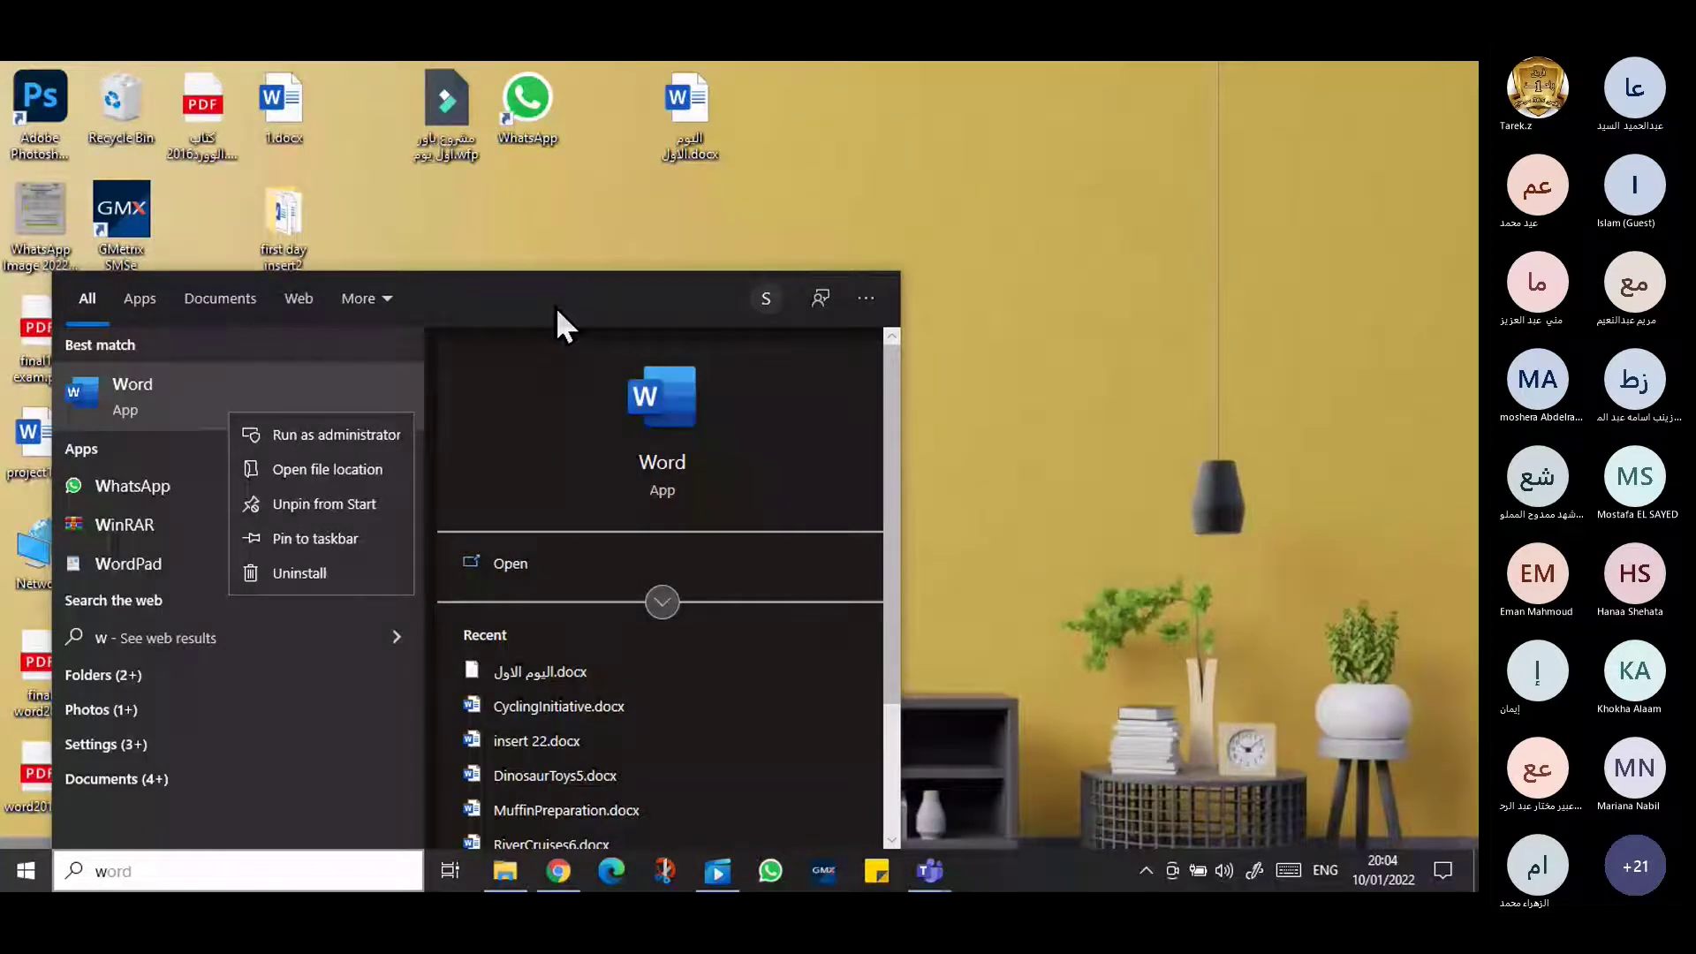
click(193, 381)
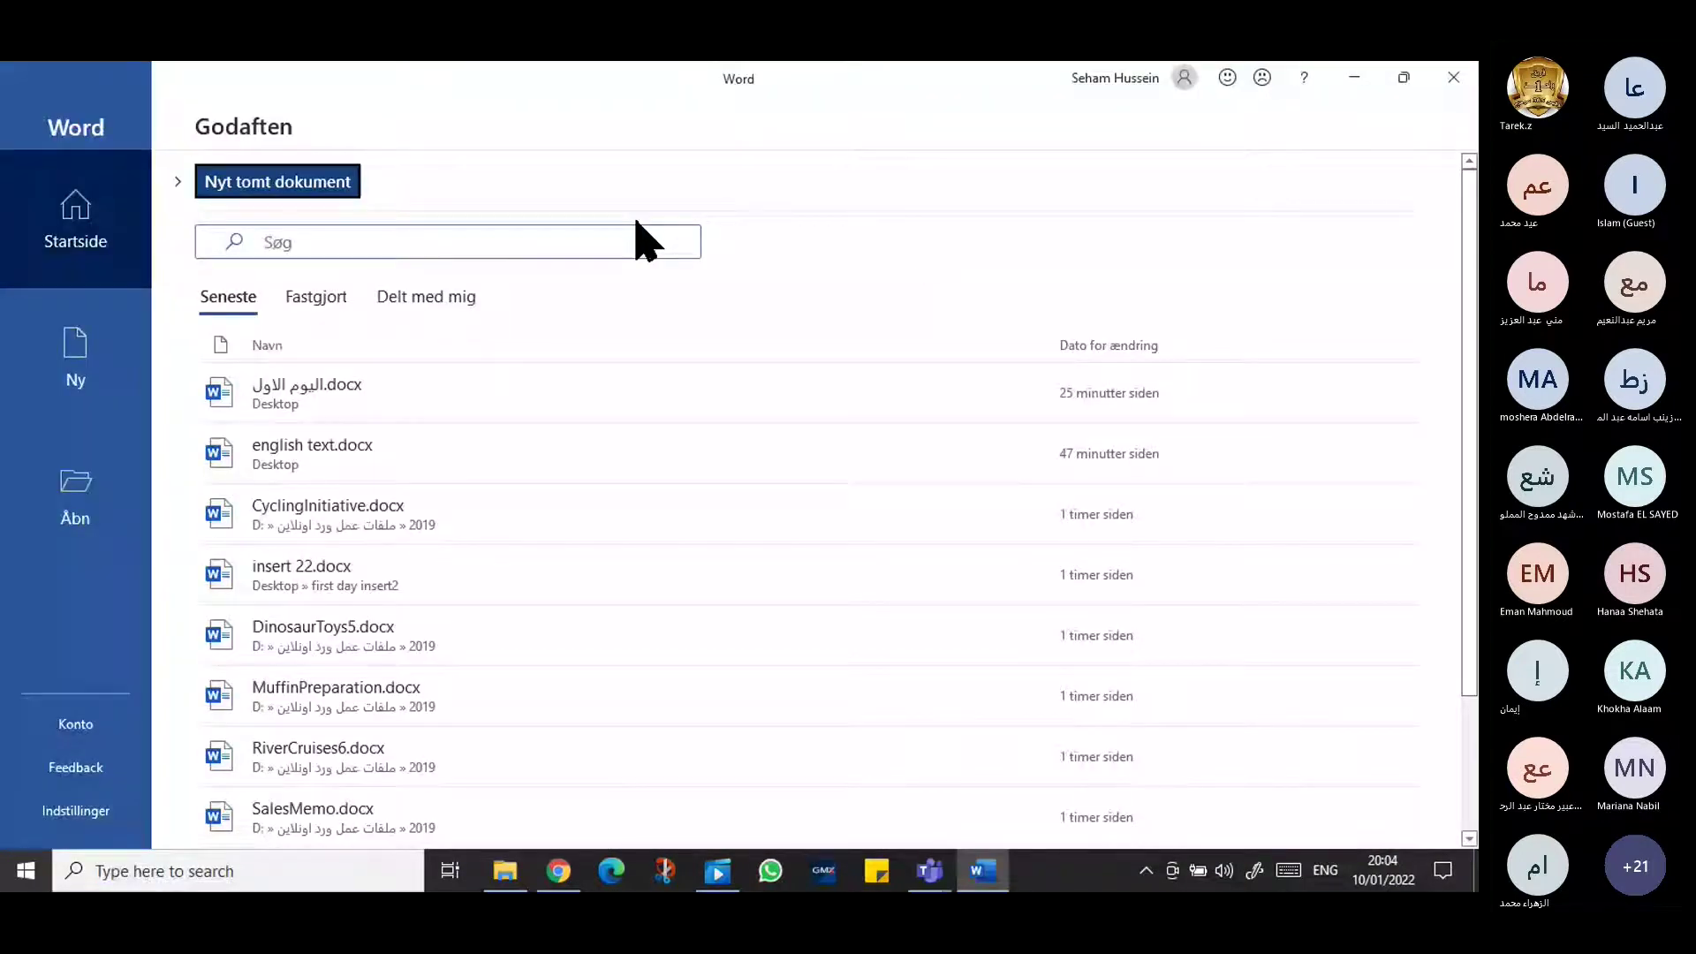
key(alt+F4)
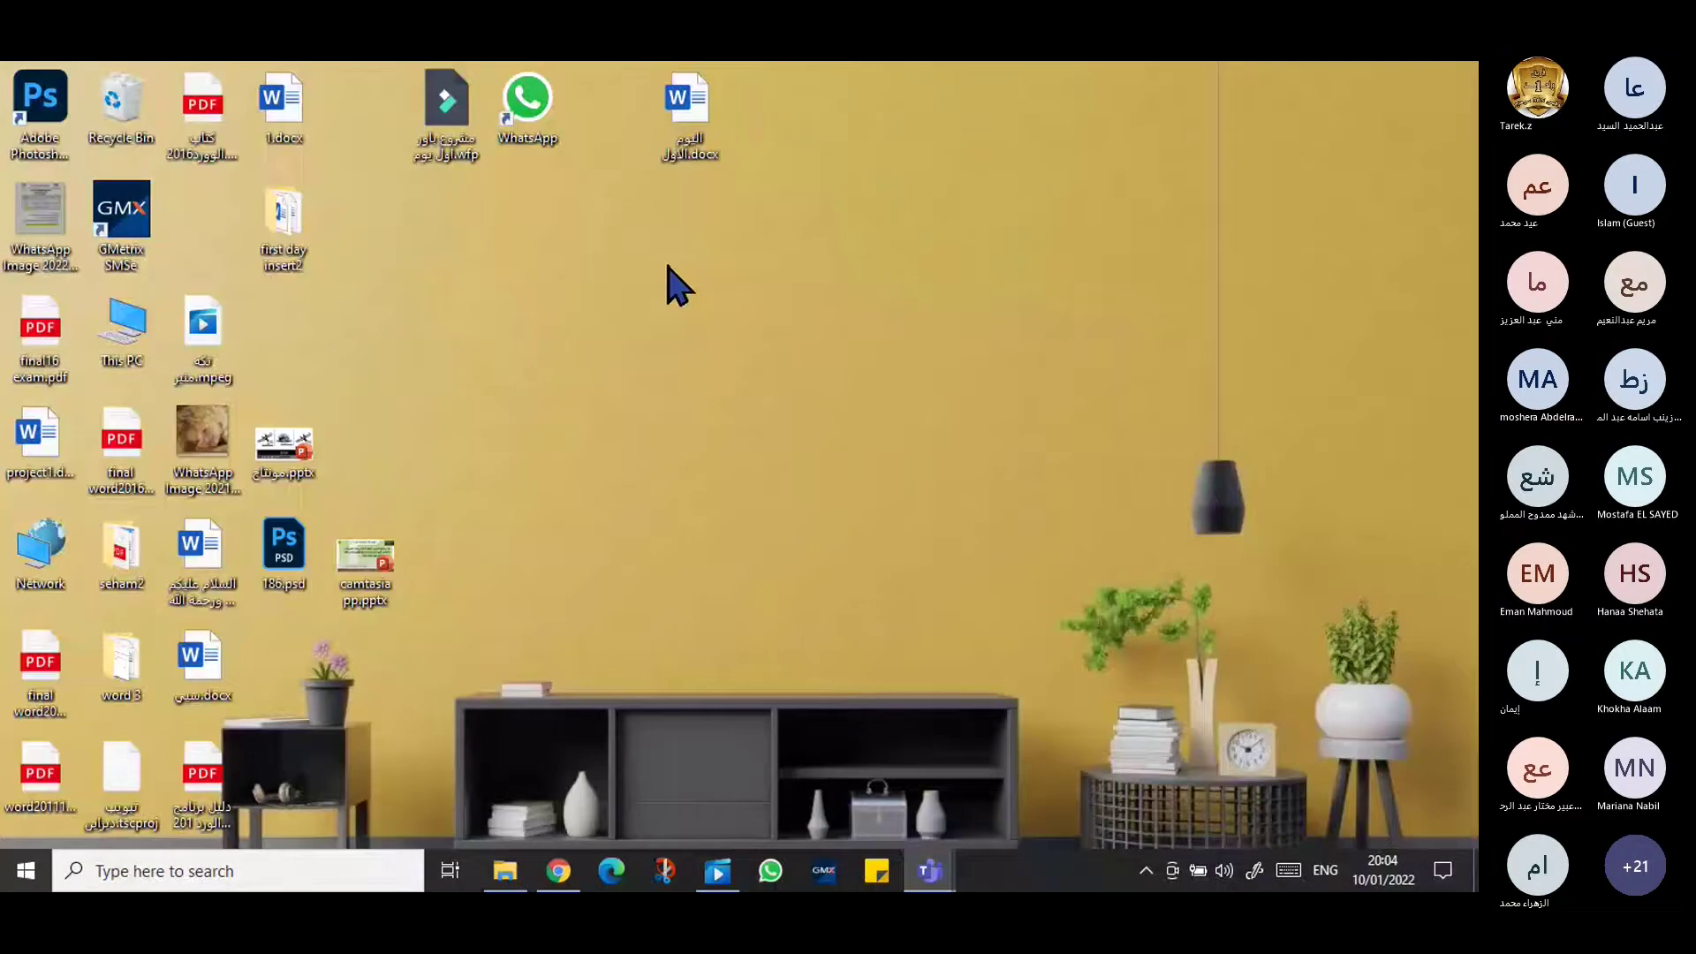
- Create a new Microsoft Word Document on the desktop from the New context submenu
right_click(876, 188)
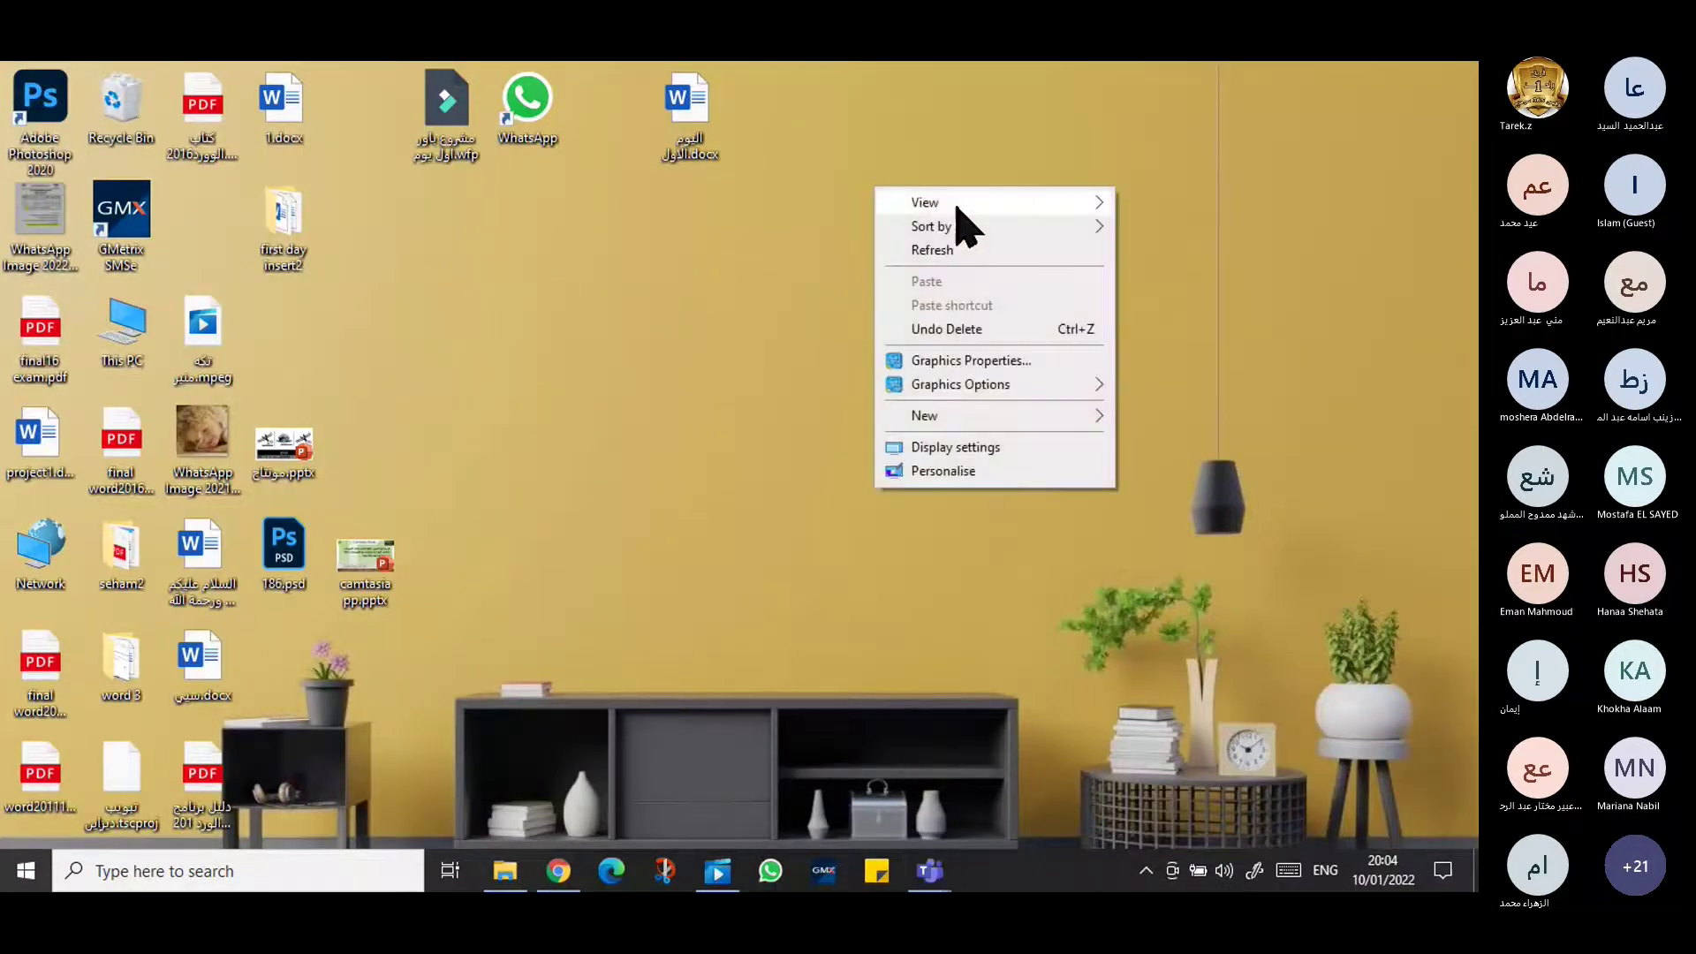
mouse_move(993, 419)
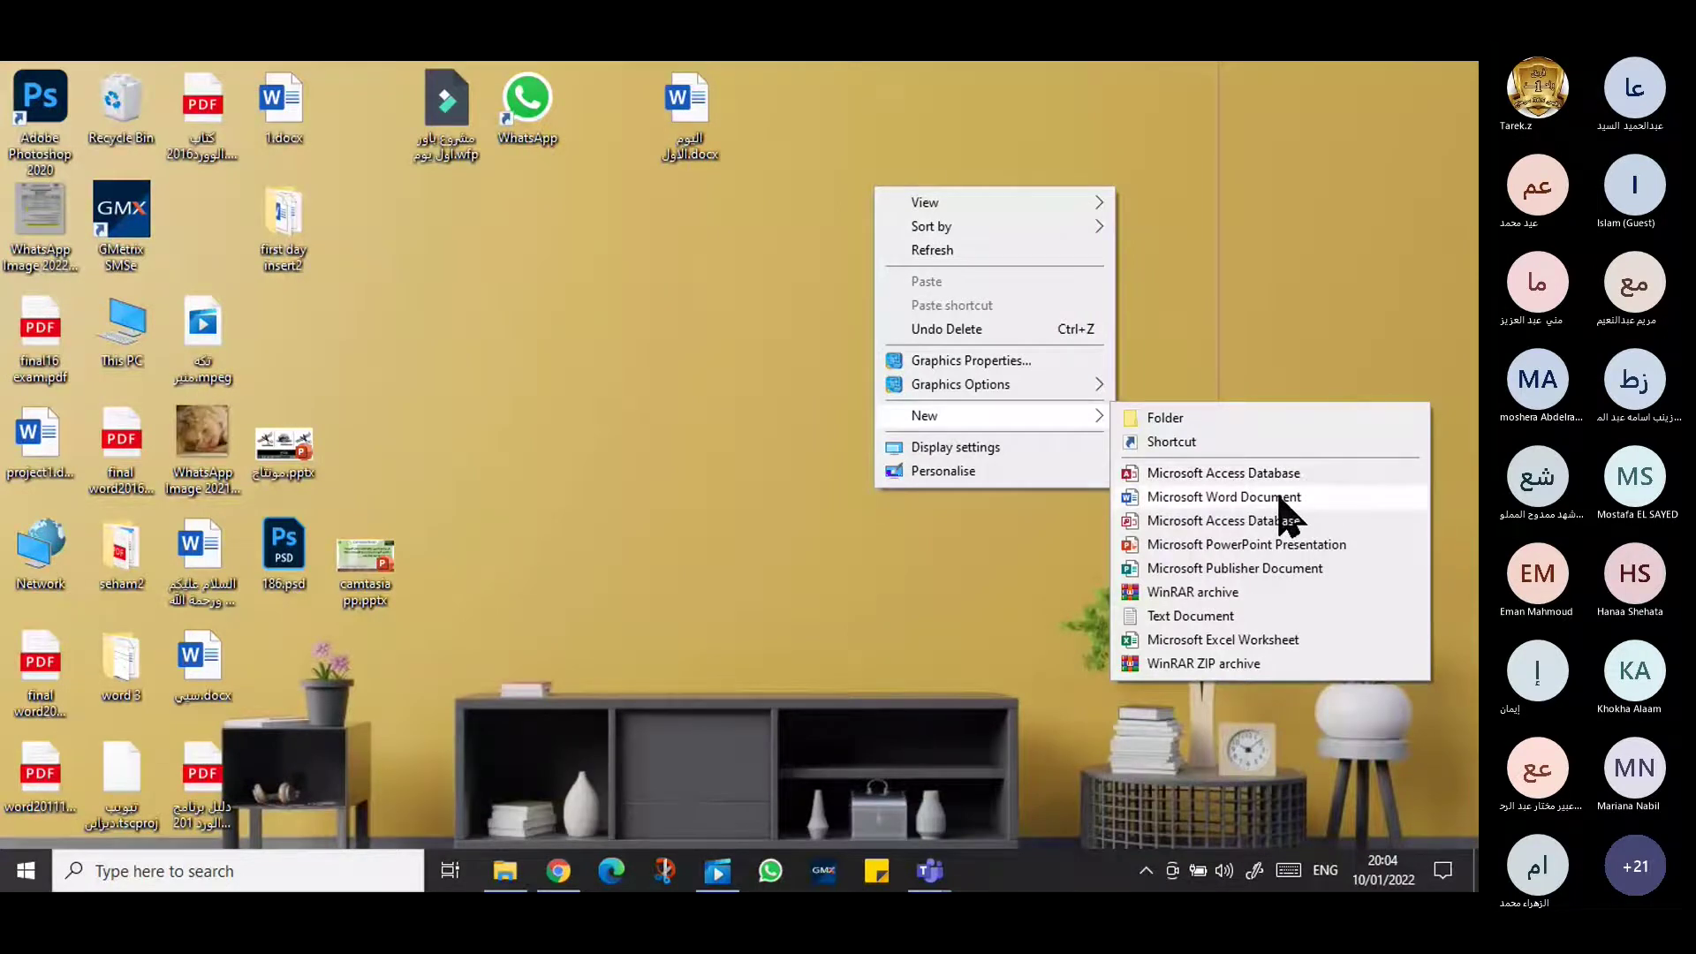
click(1280, 501)
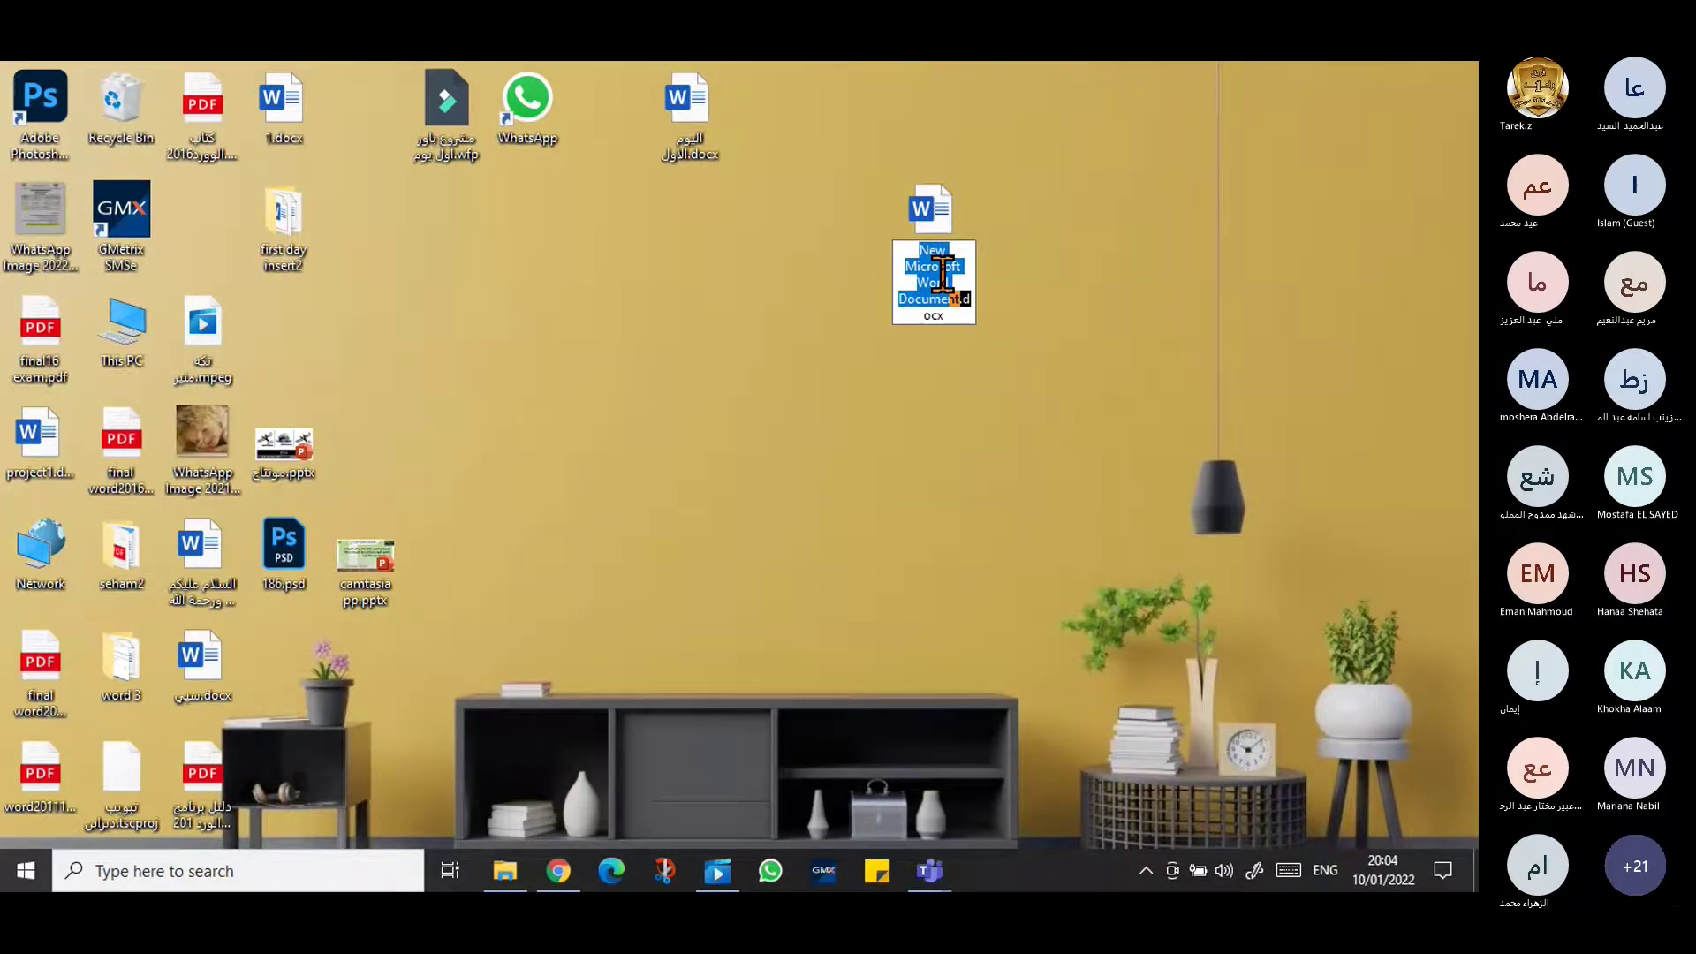
- Name the new document 'اليوم الاول', accepting the '(2)' duplicate-name suffix
text(hgd)
key(BackSpace)
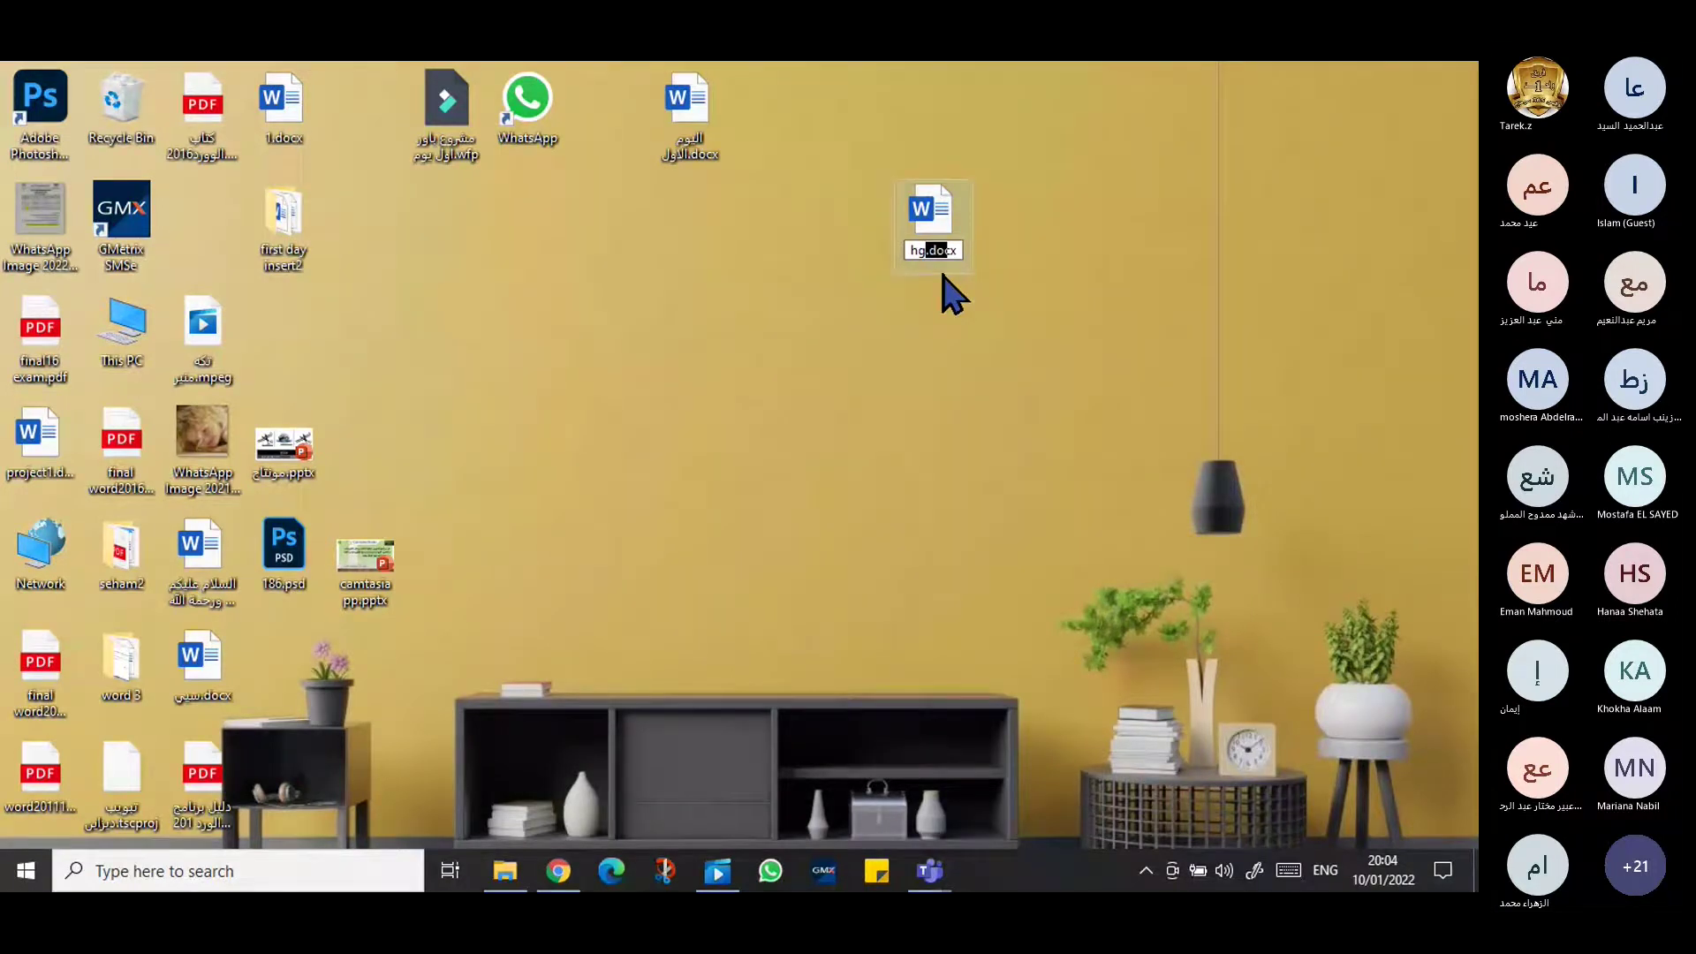
key(BackSpace)
key(BackSpace)
key(alt+shift)
text(اليوم ال)
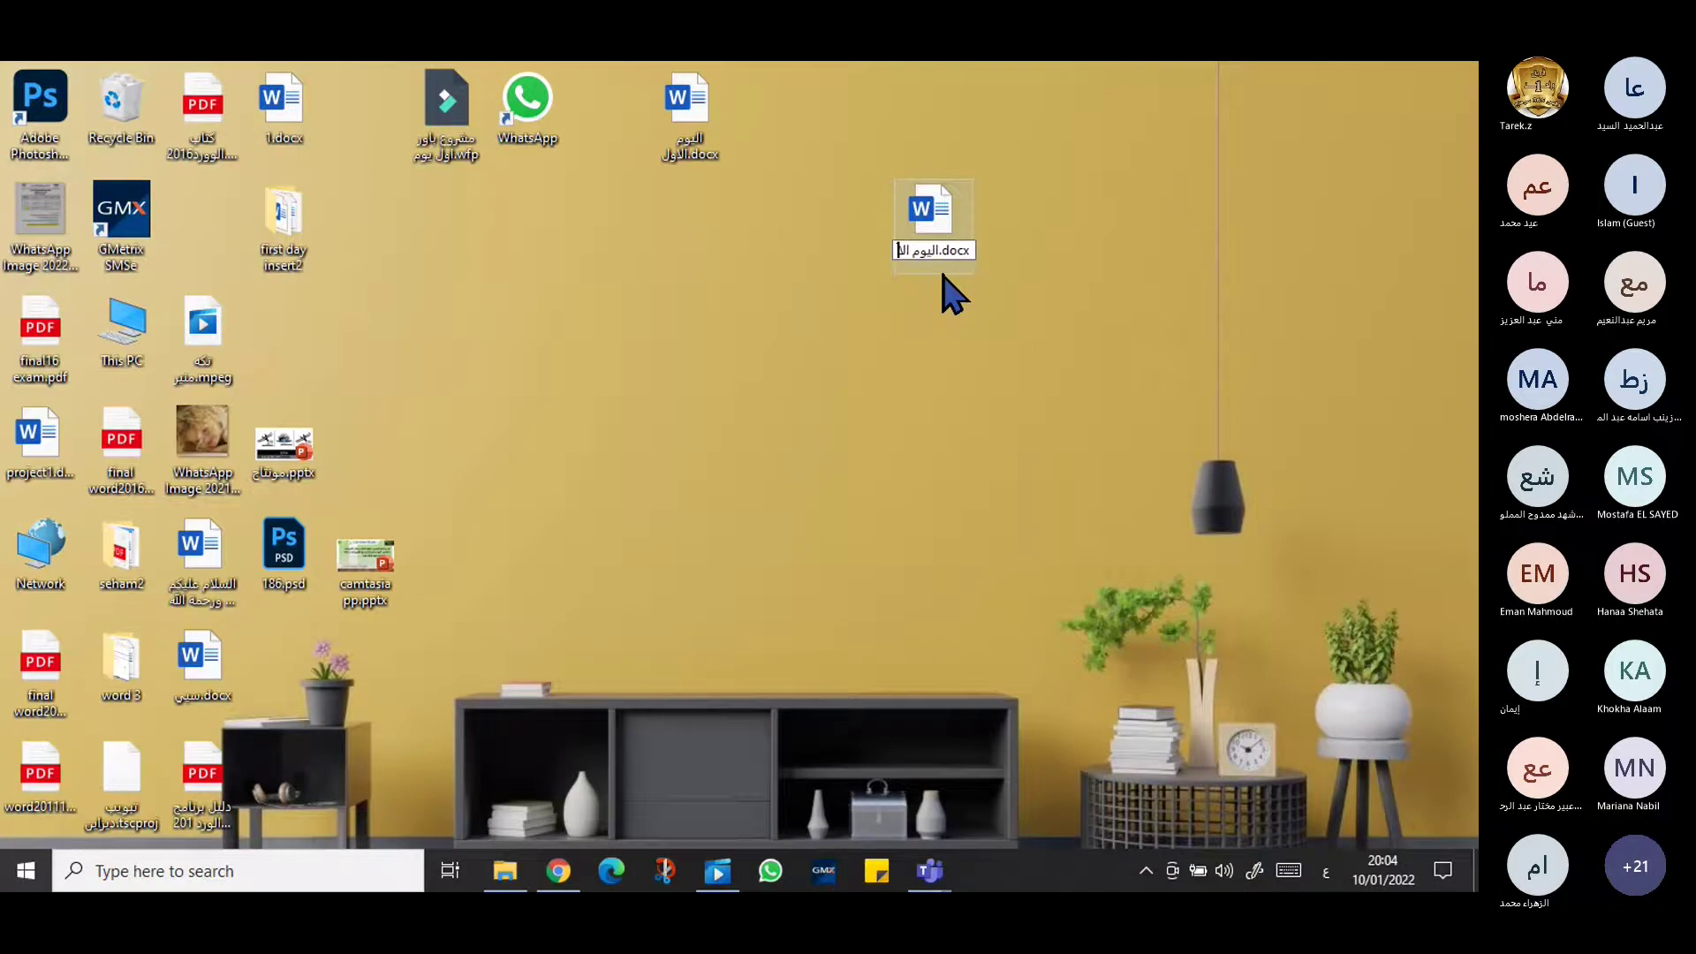
text(اول)
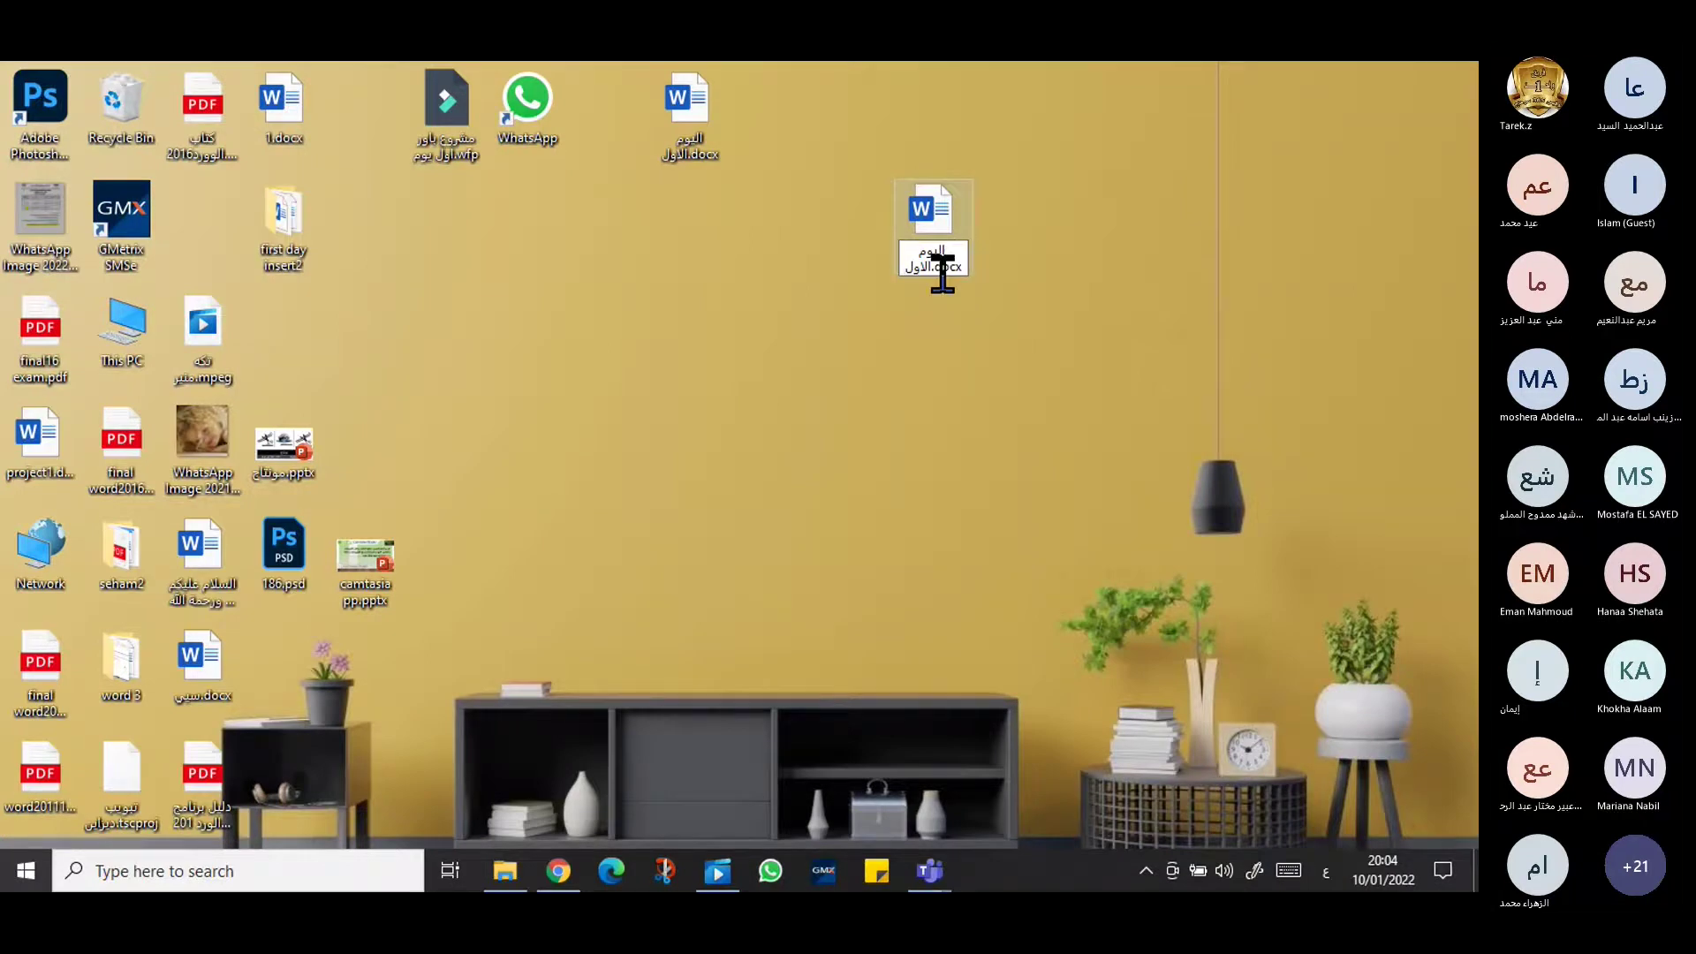
key(Return)
click(792, 508)
drag(840, 260, 874, 393)
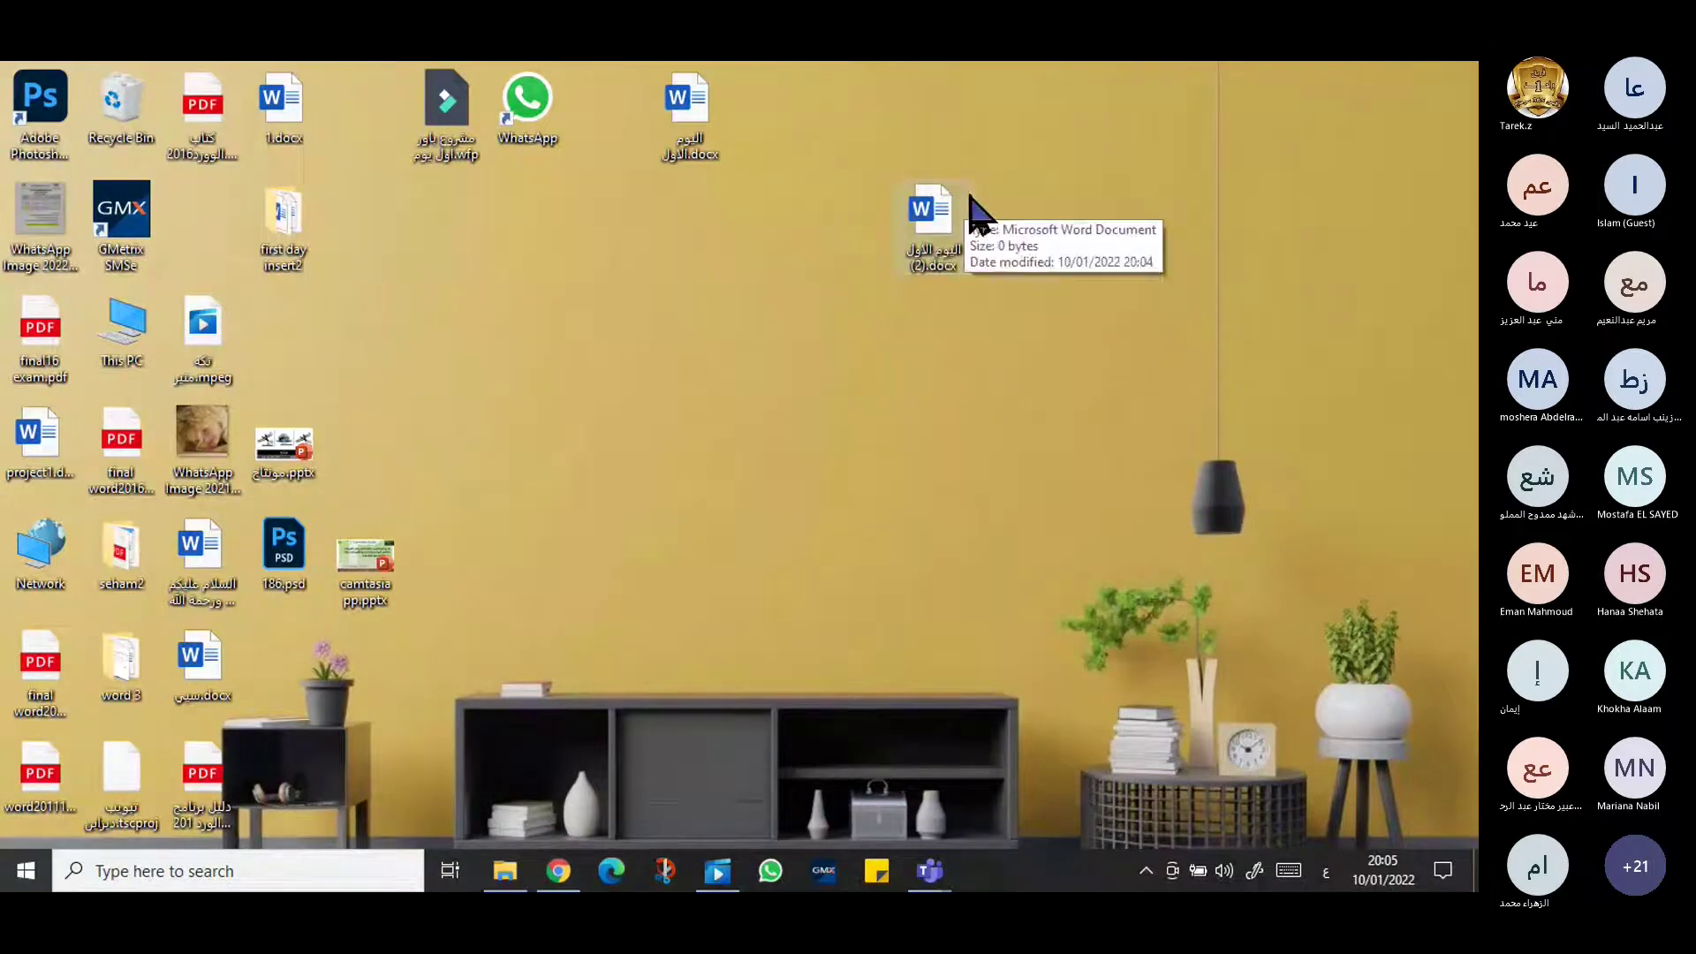
- Open 'اليوم الاول (2).docx' in Word, close it, and bring up Windows search
double_click(930, 234)
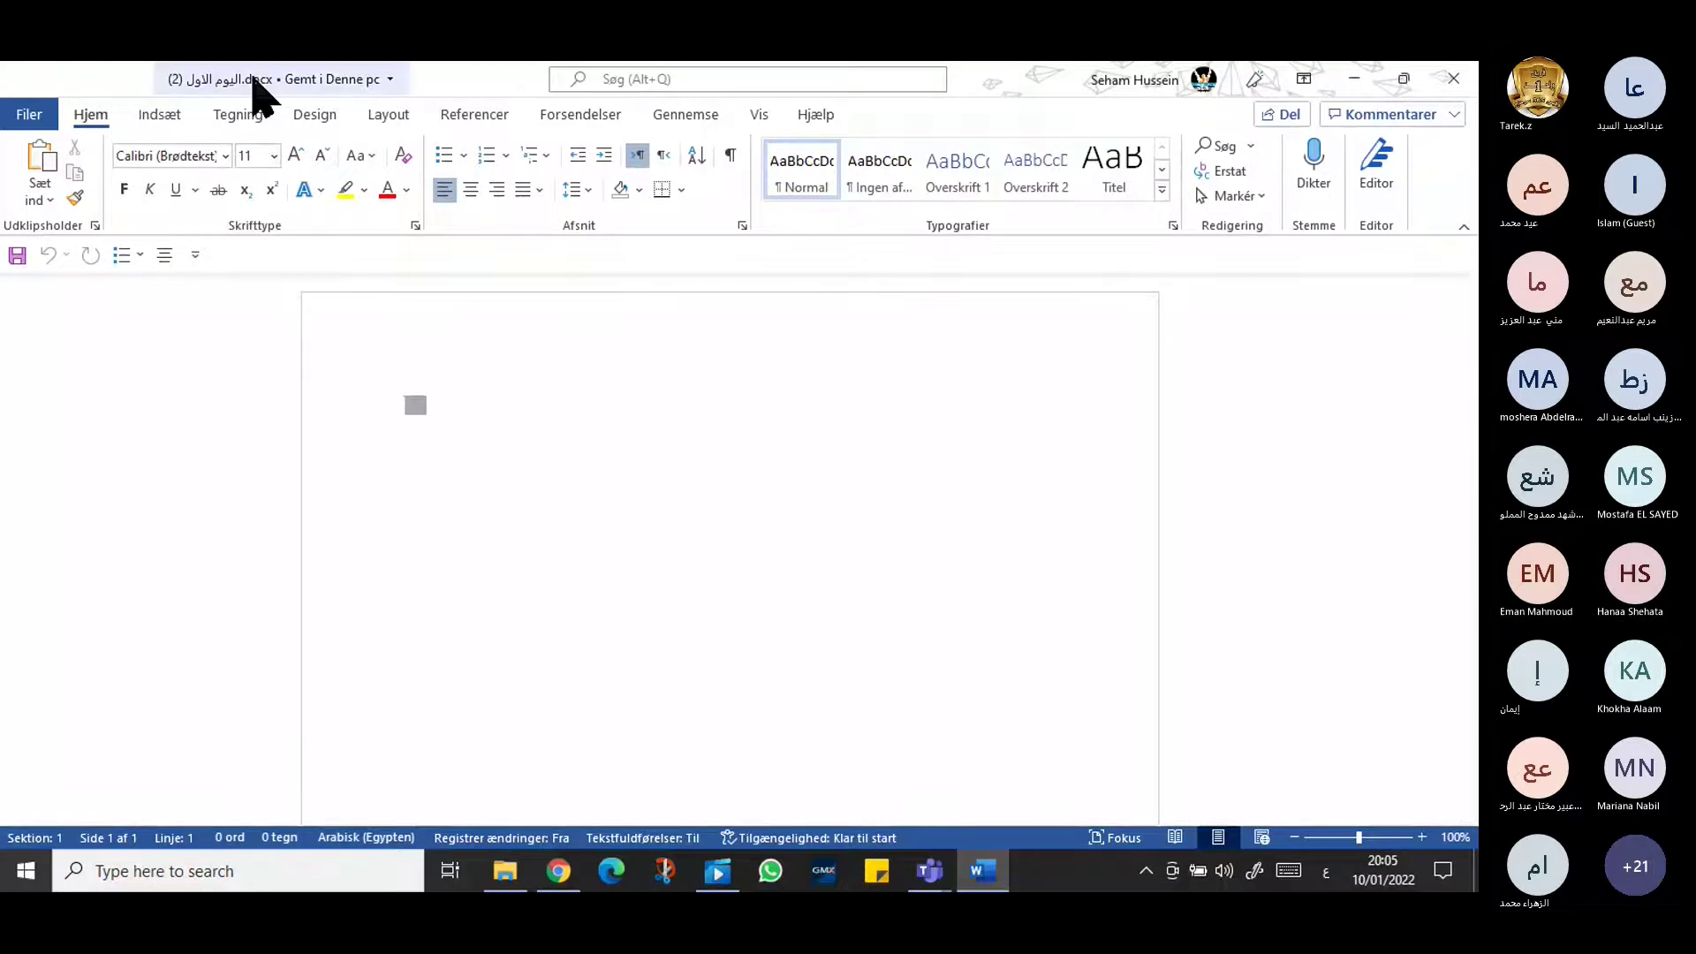
click(1463, 84)
click(91, 874)
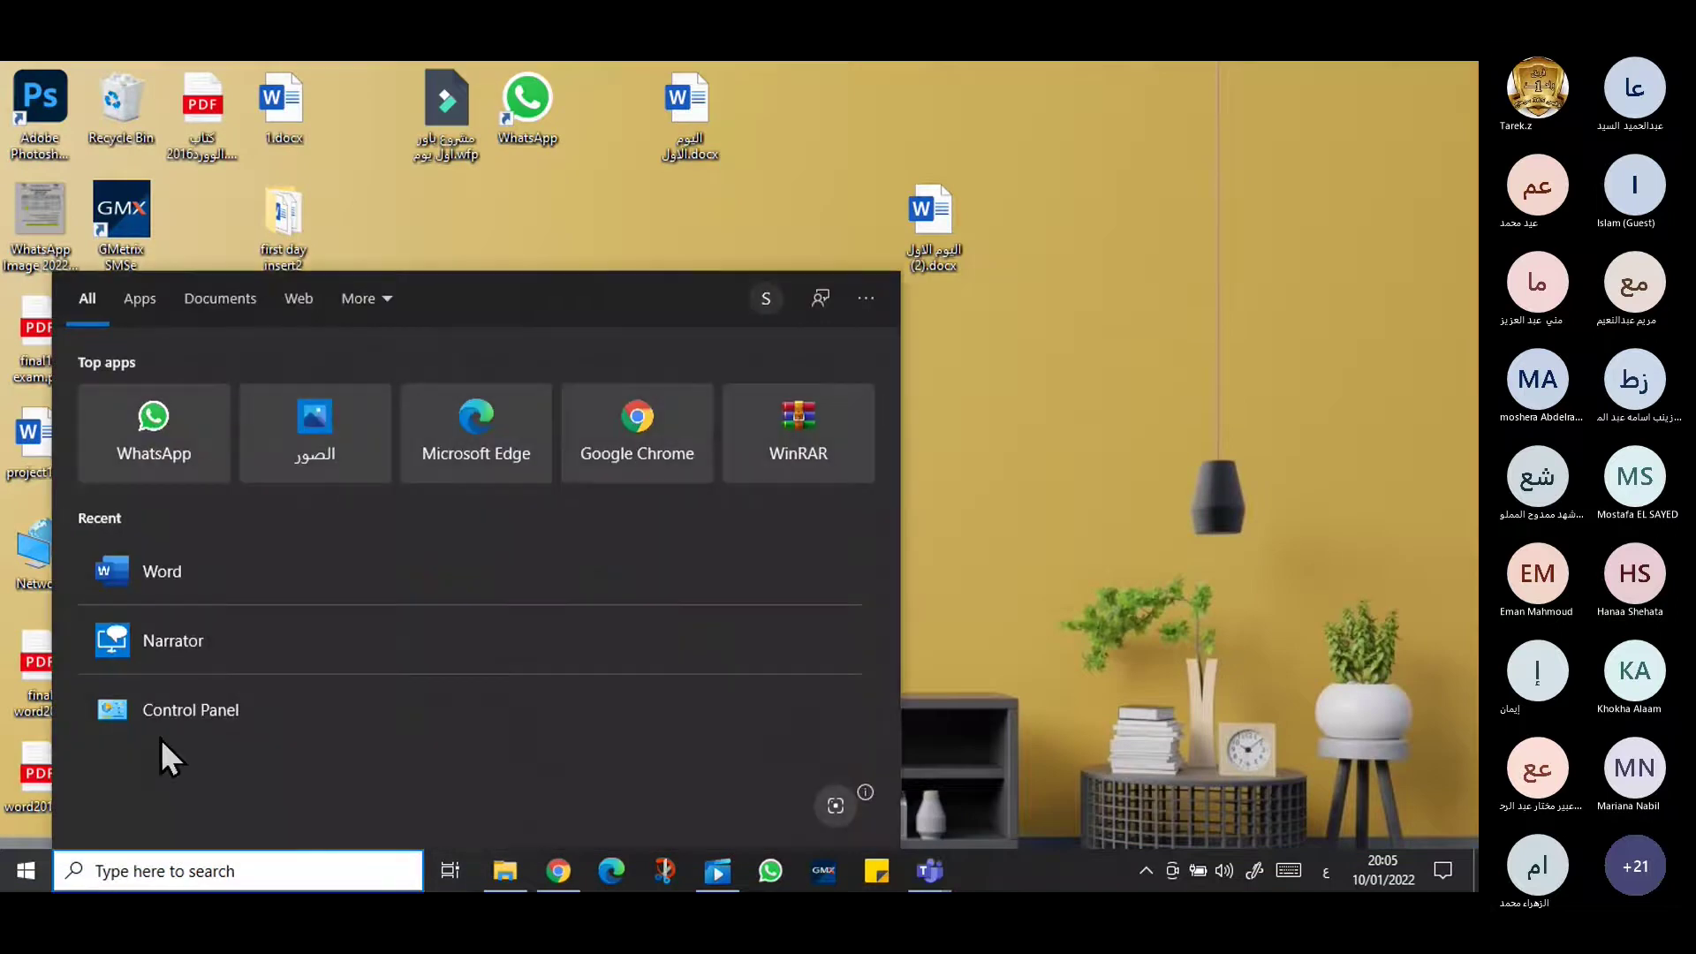
- Launch Word from Recent in search and open Word Options (Indstillinger) on General
click(200, 580)
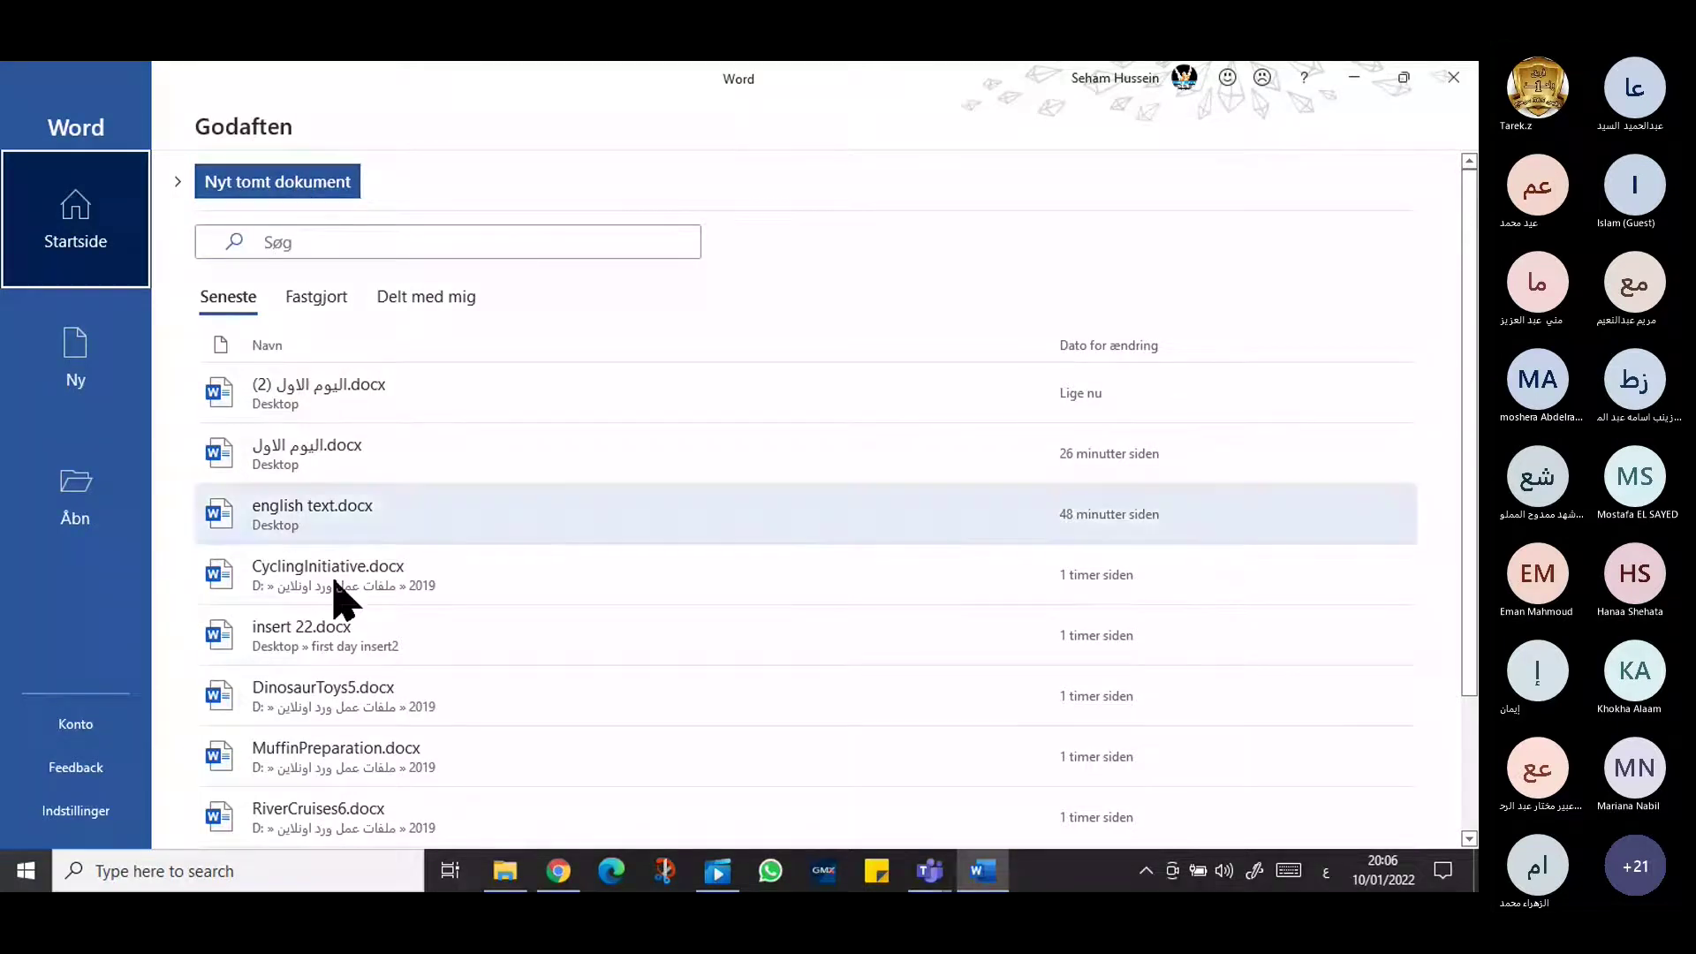
click(71, 822)
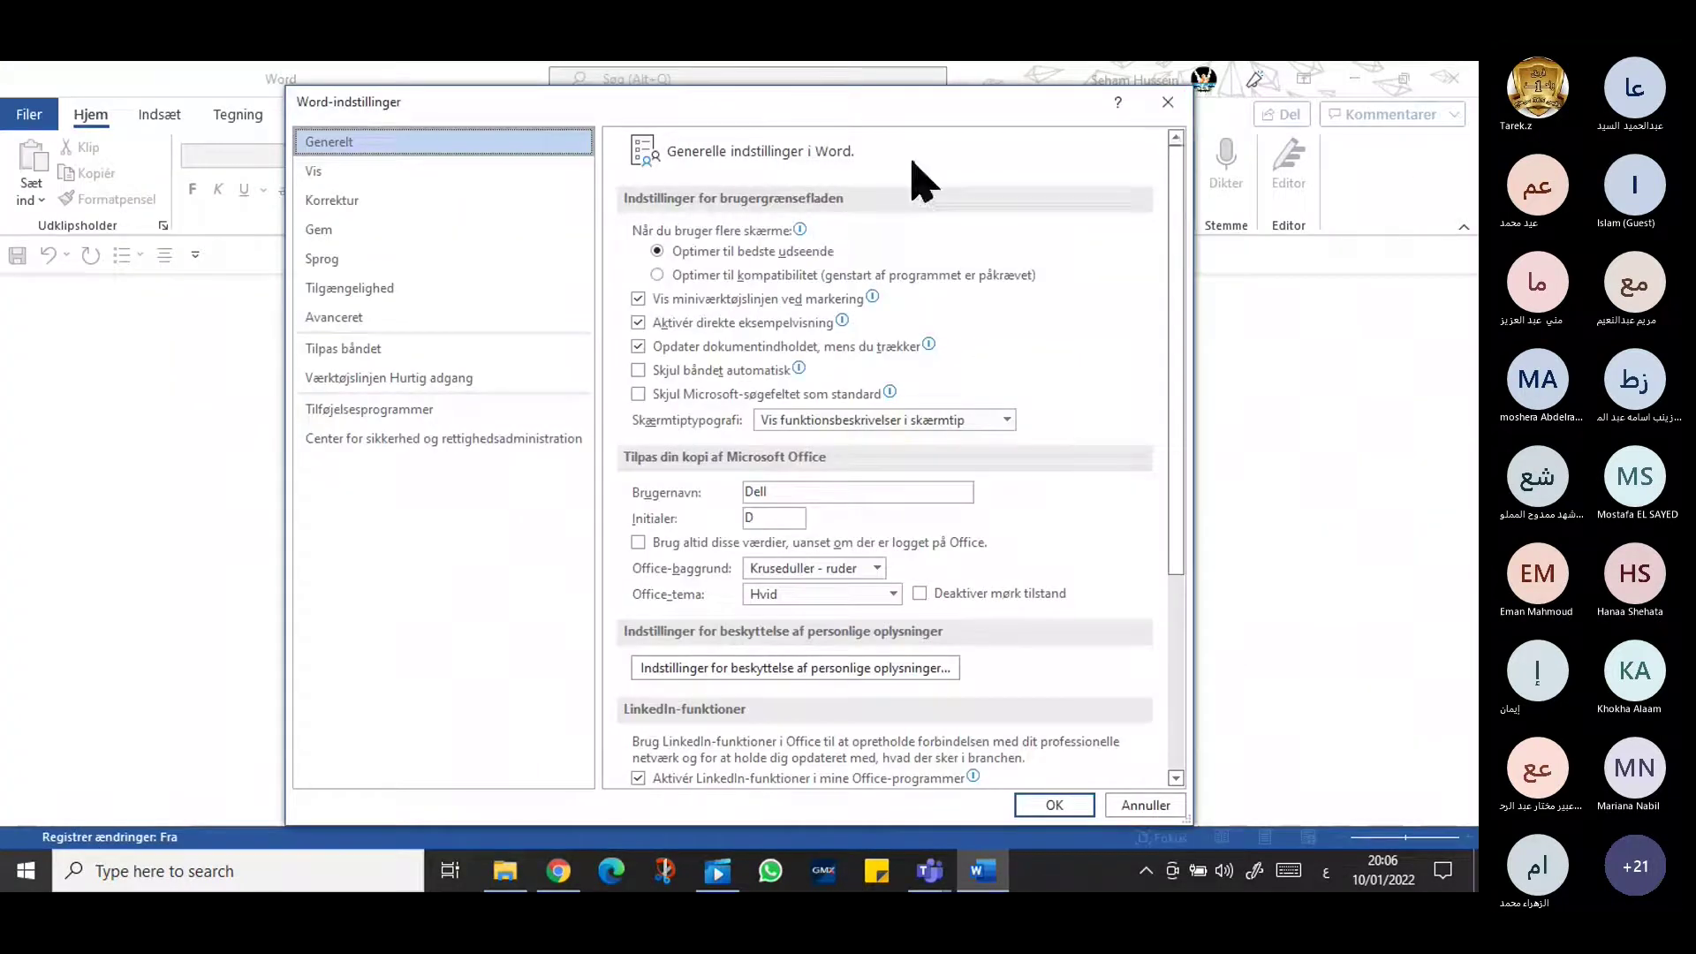
- In the Sprog settings, move Engelsk [English] up to second place and confirm with OK
click(394, 299)
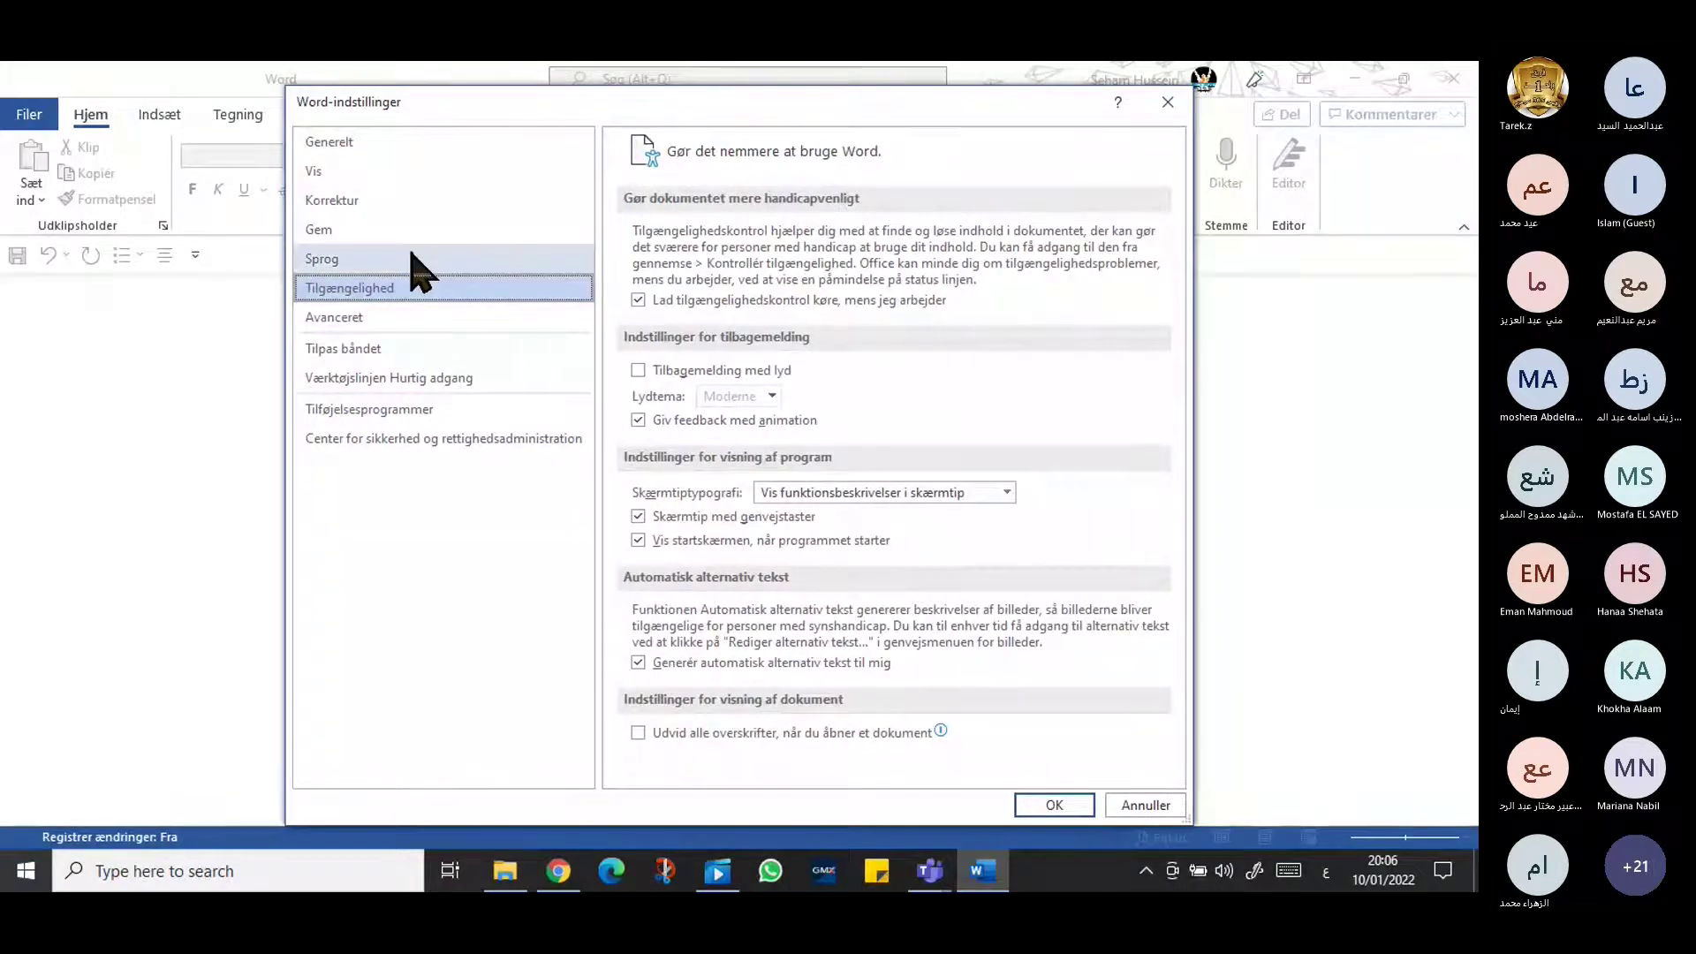
click(411, 258)
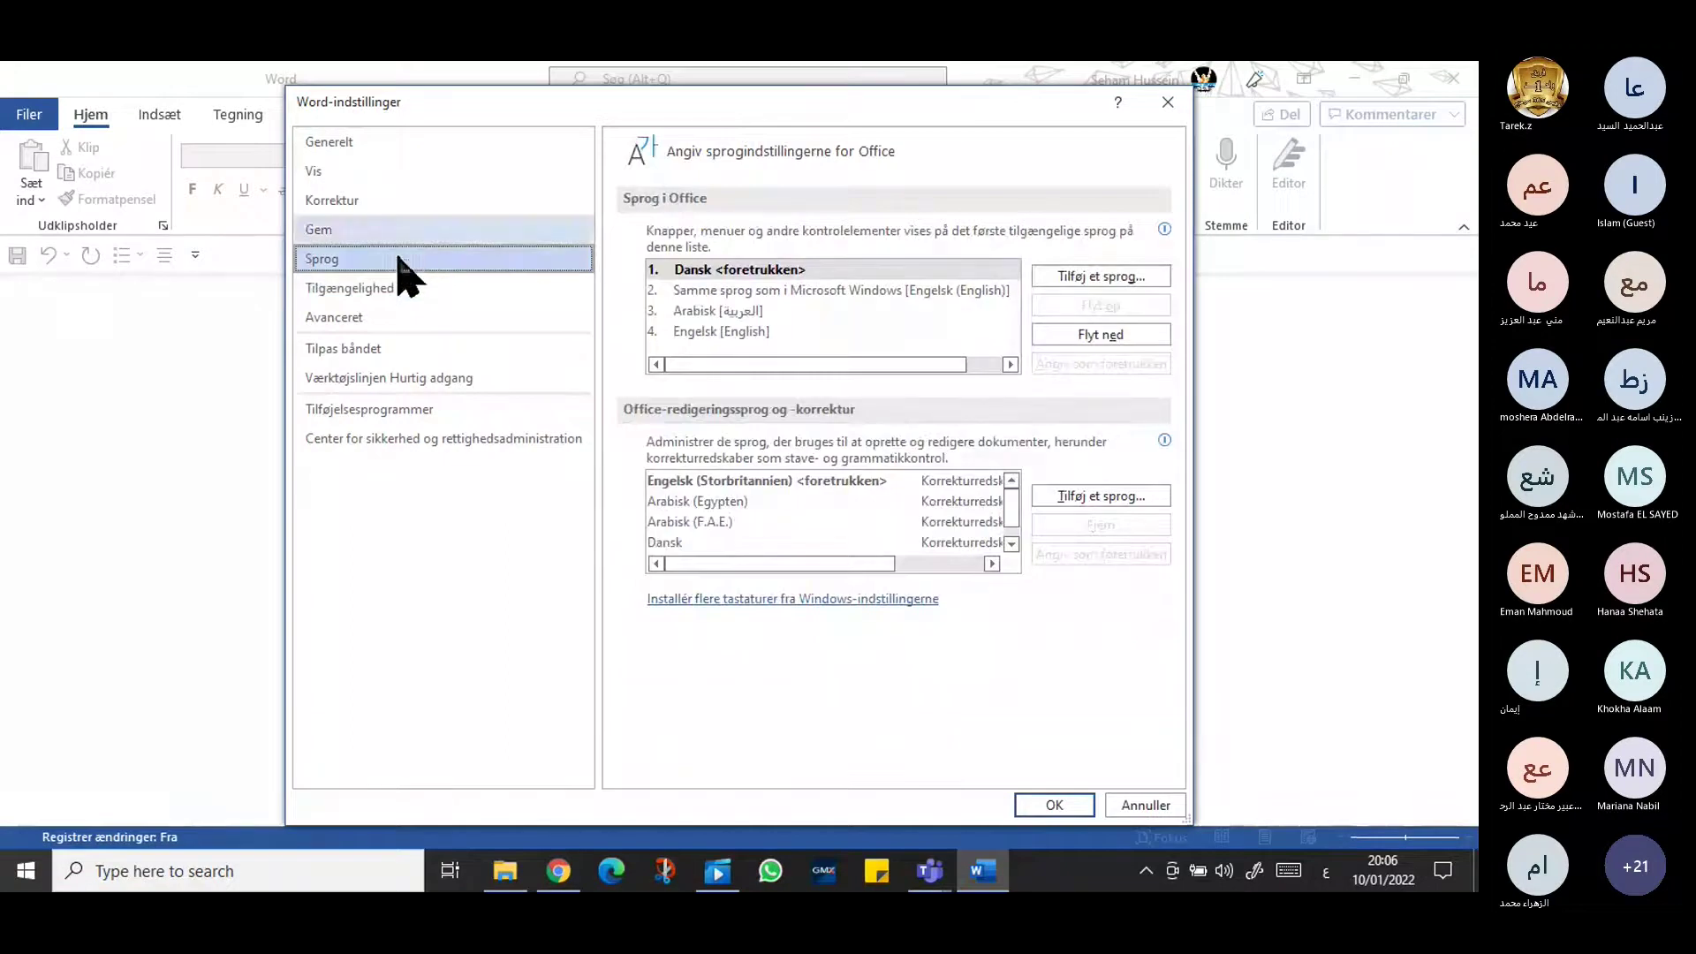
click(411, 318)
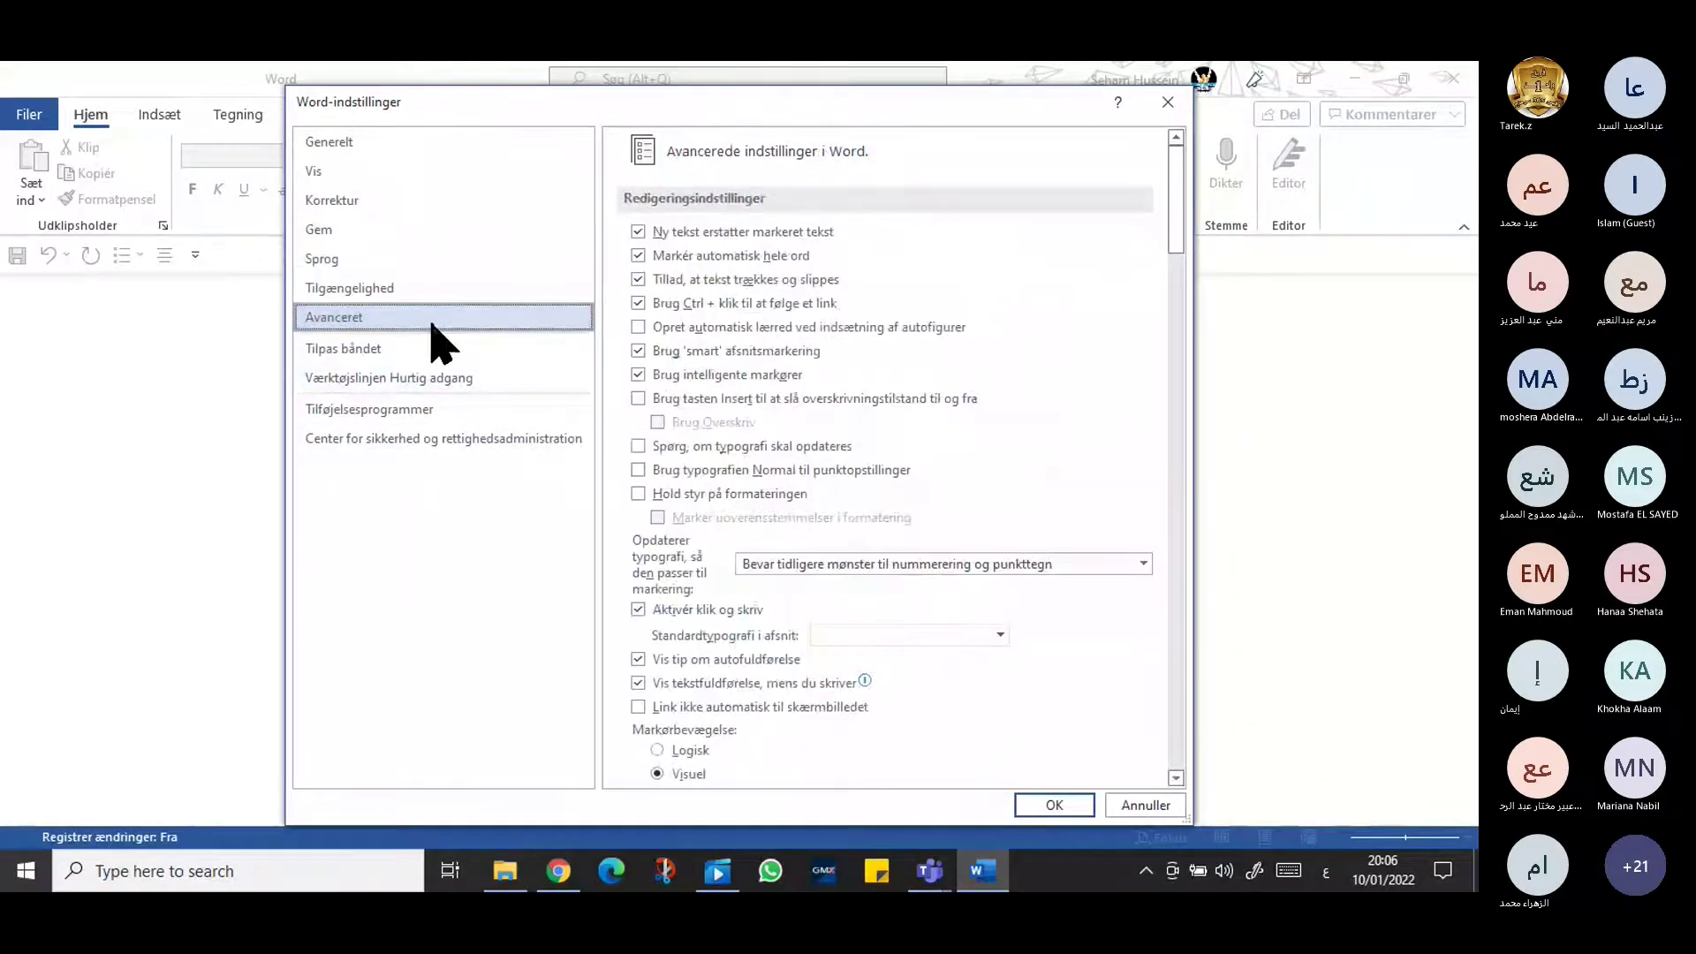
click(405, 295)
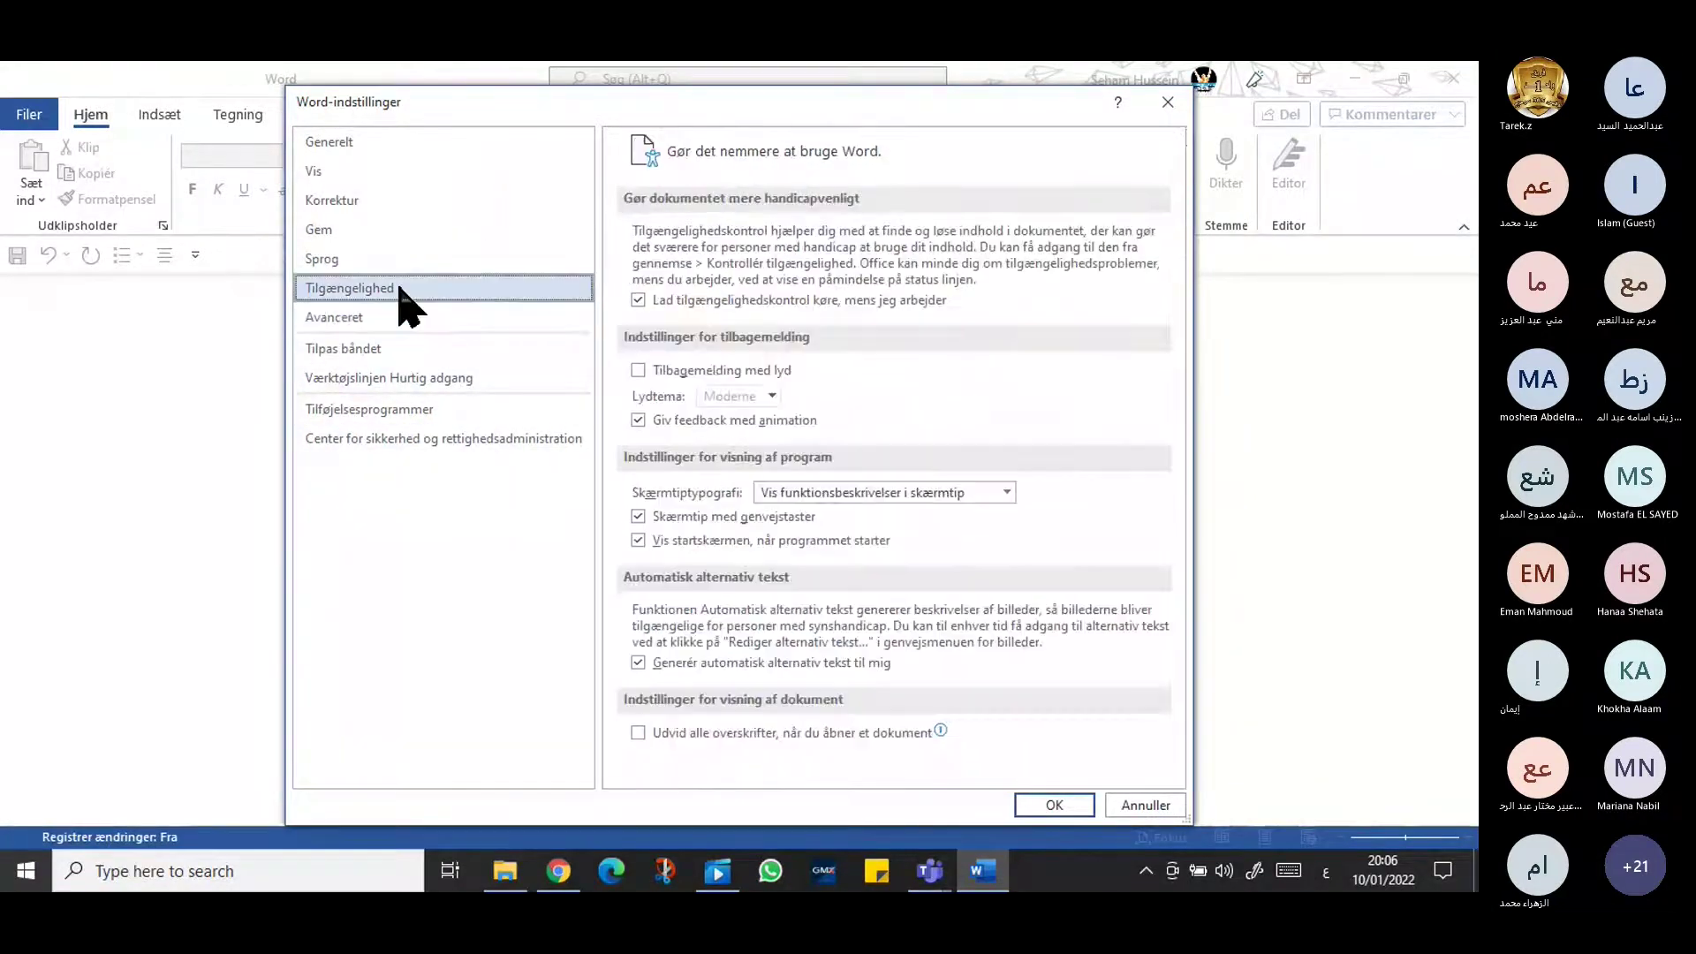
click(381, 262)
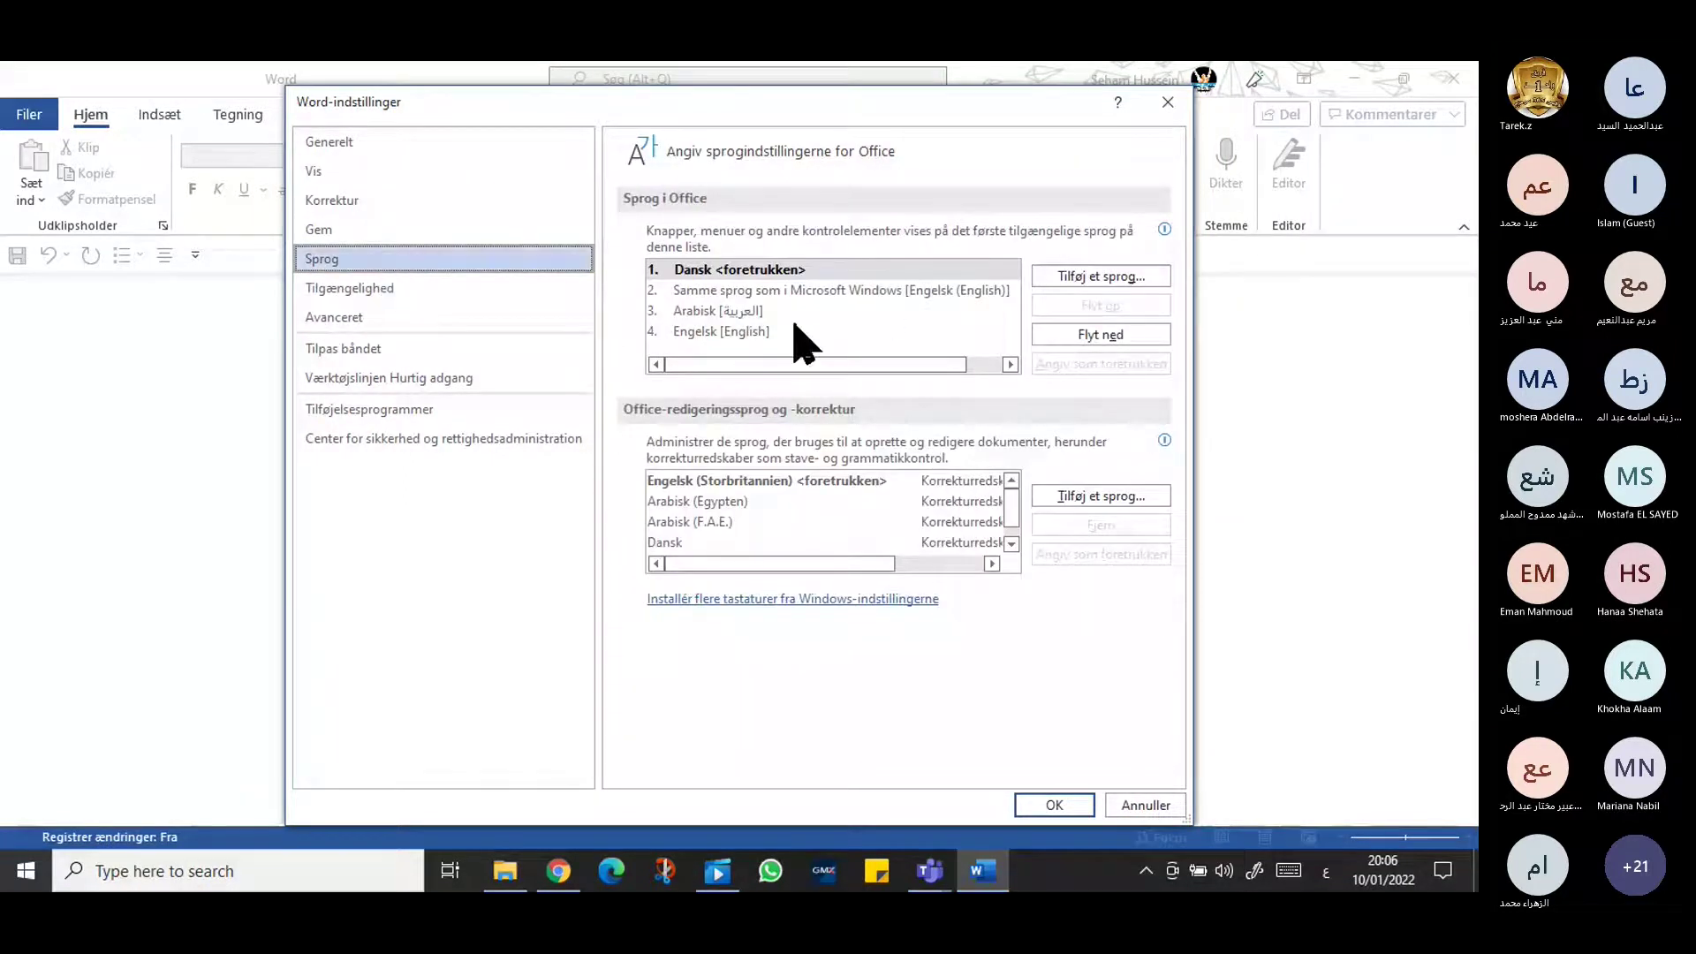
click(765, 333)
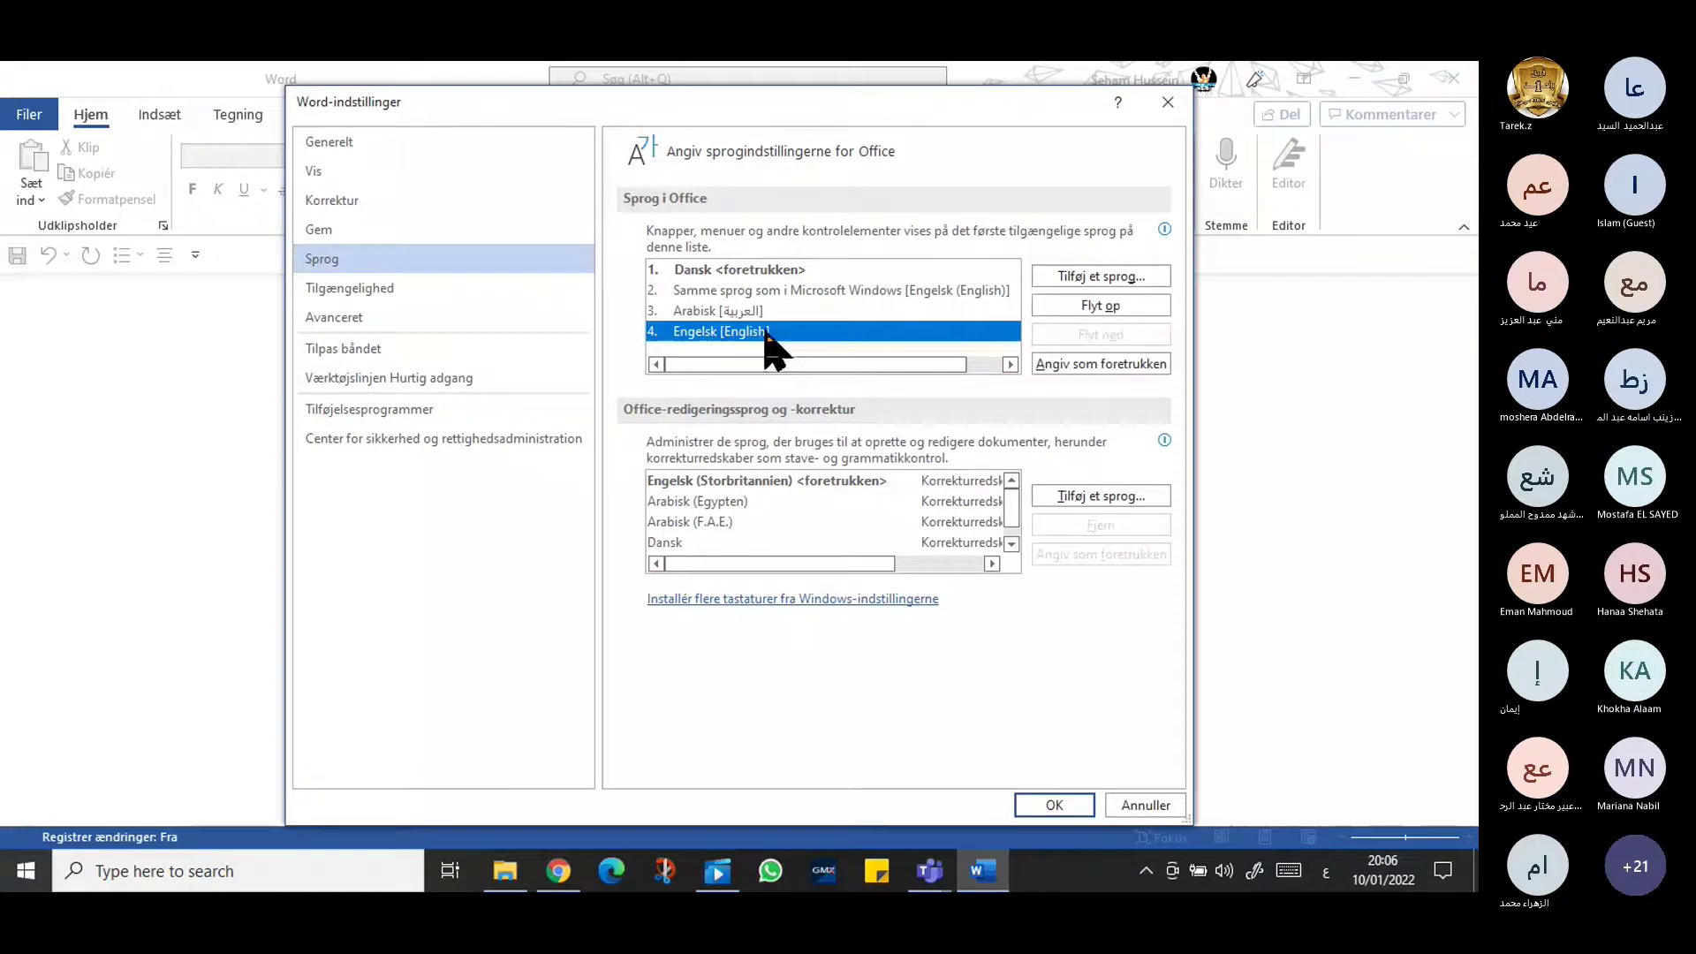
double_click(1106, 309)
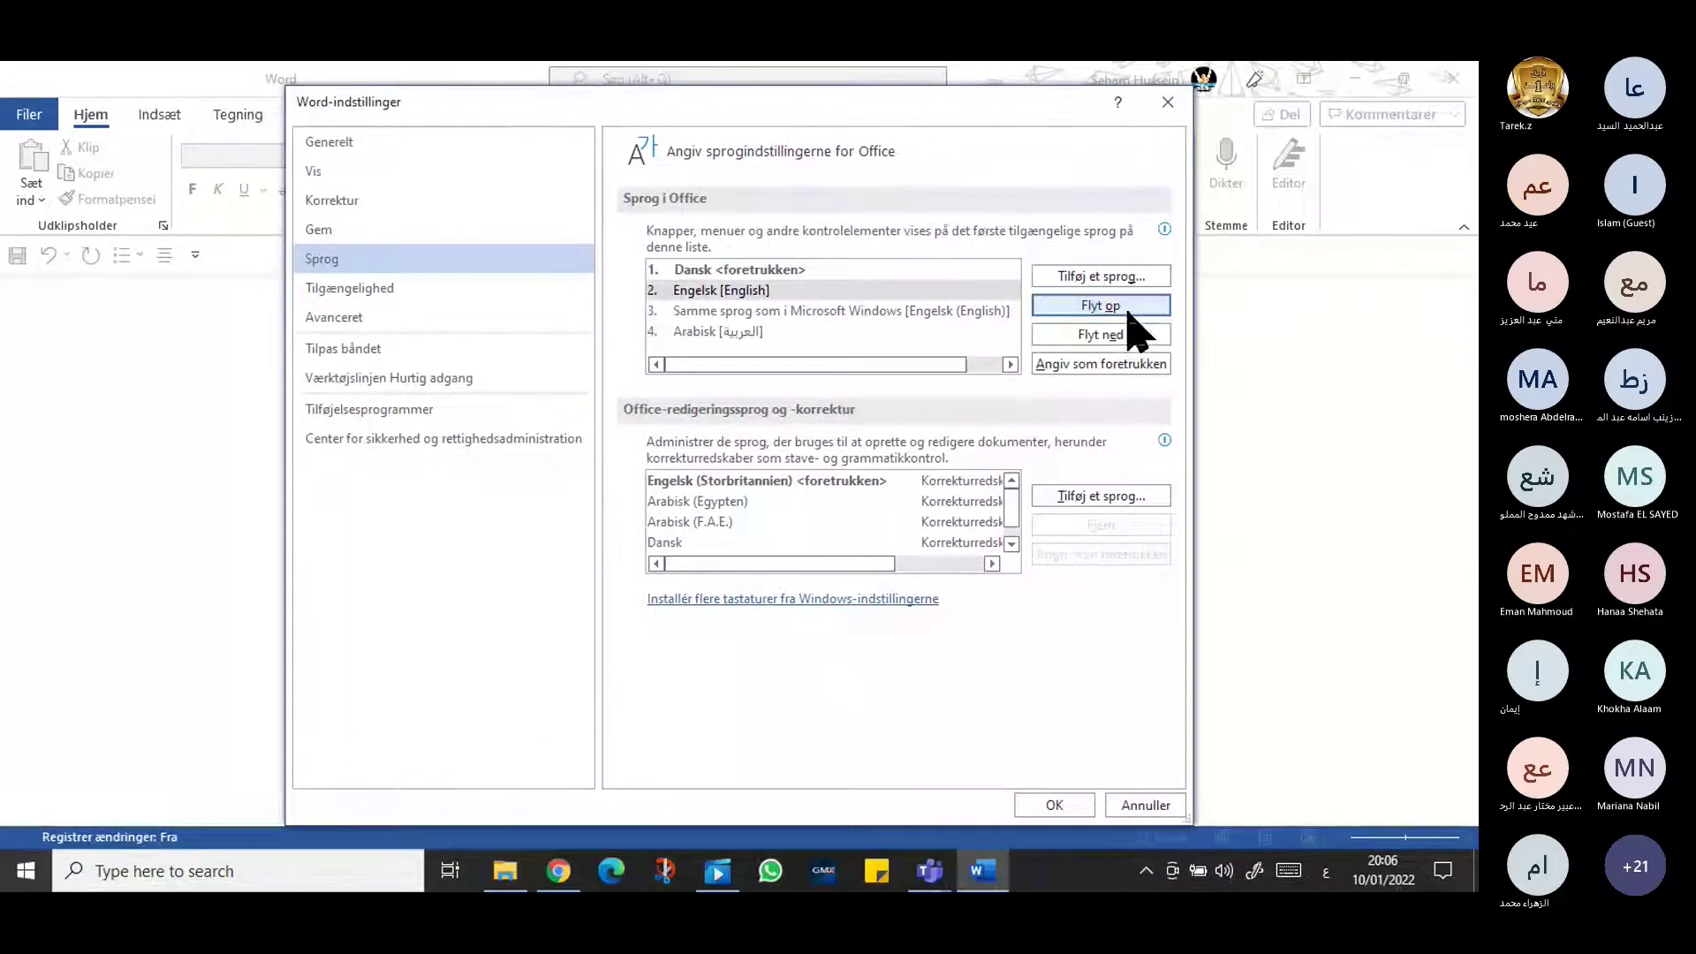
click(1063, 805)
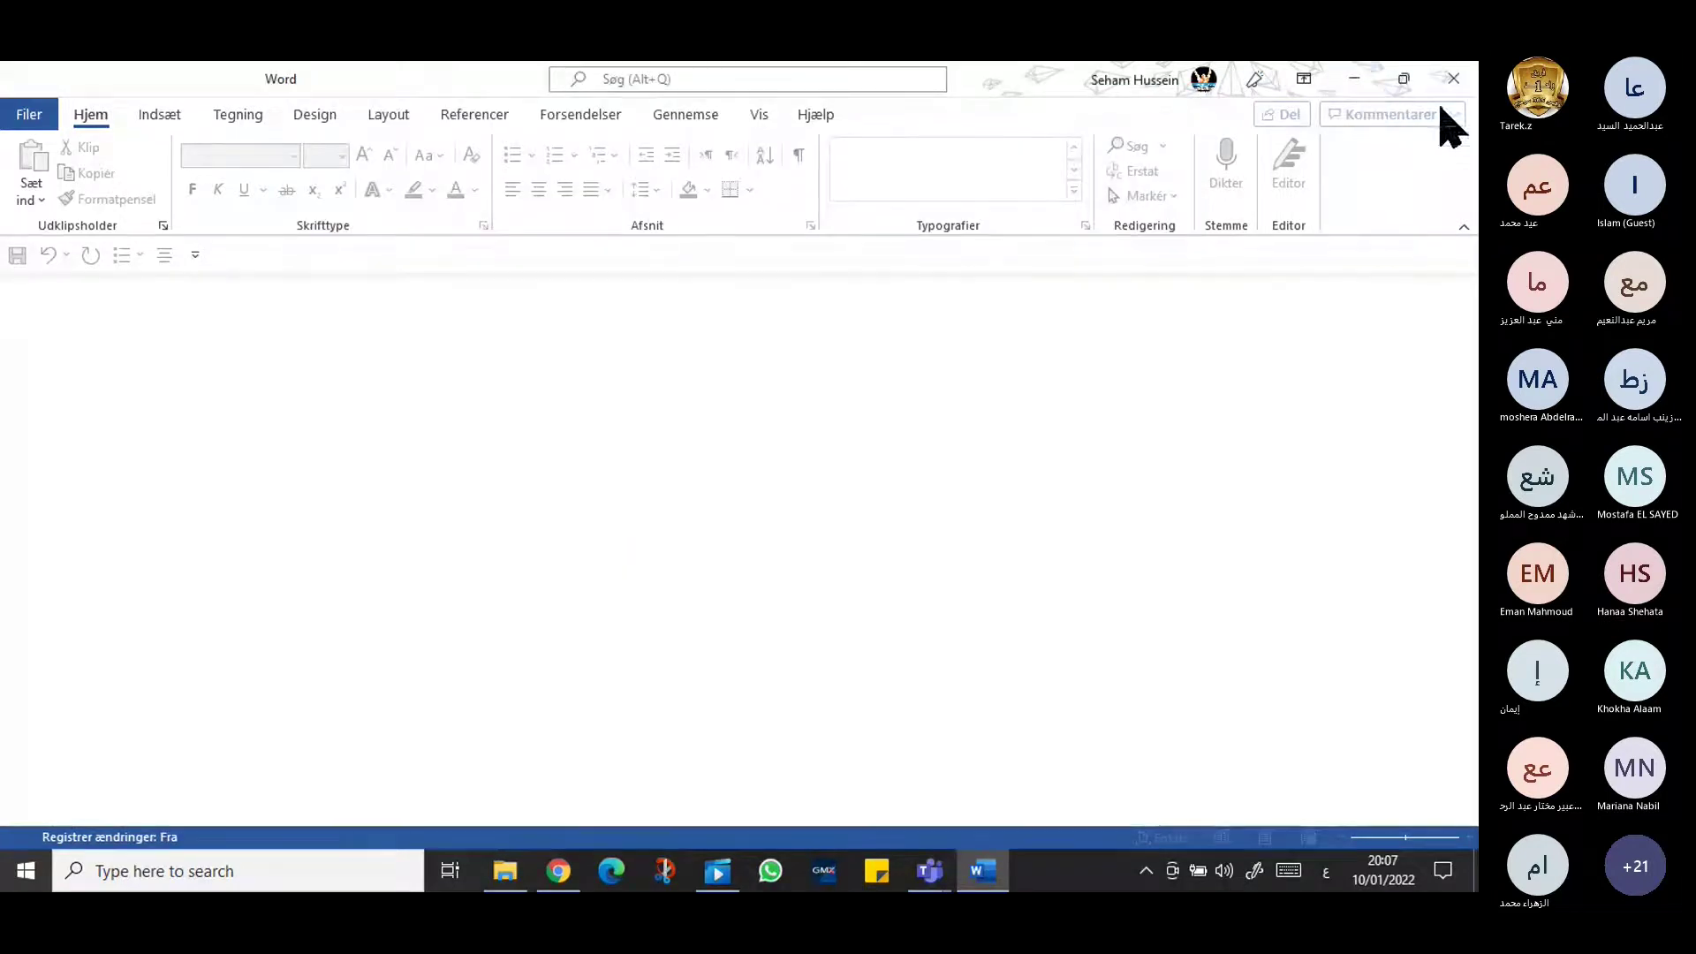
- Close Word, relaunch it from Recent in Windows search, then close it again
click(1454, 82)
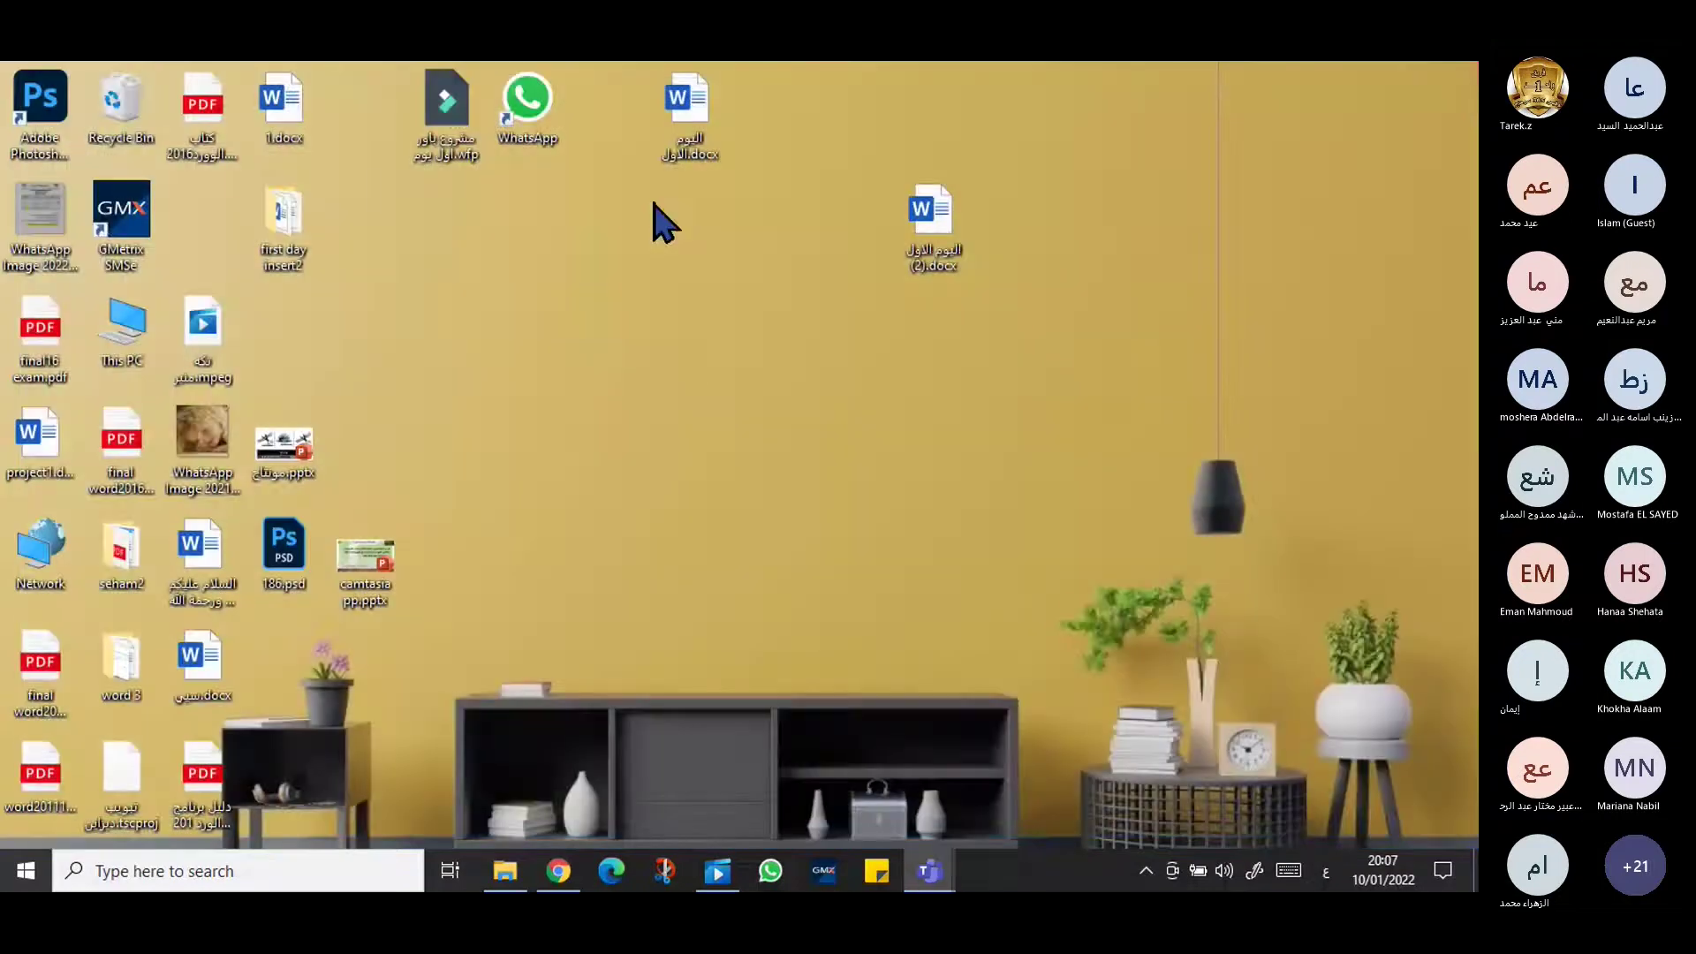
click(95, 874)
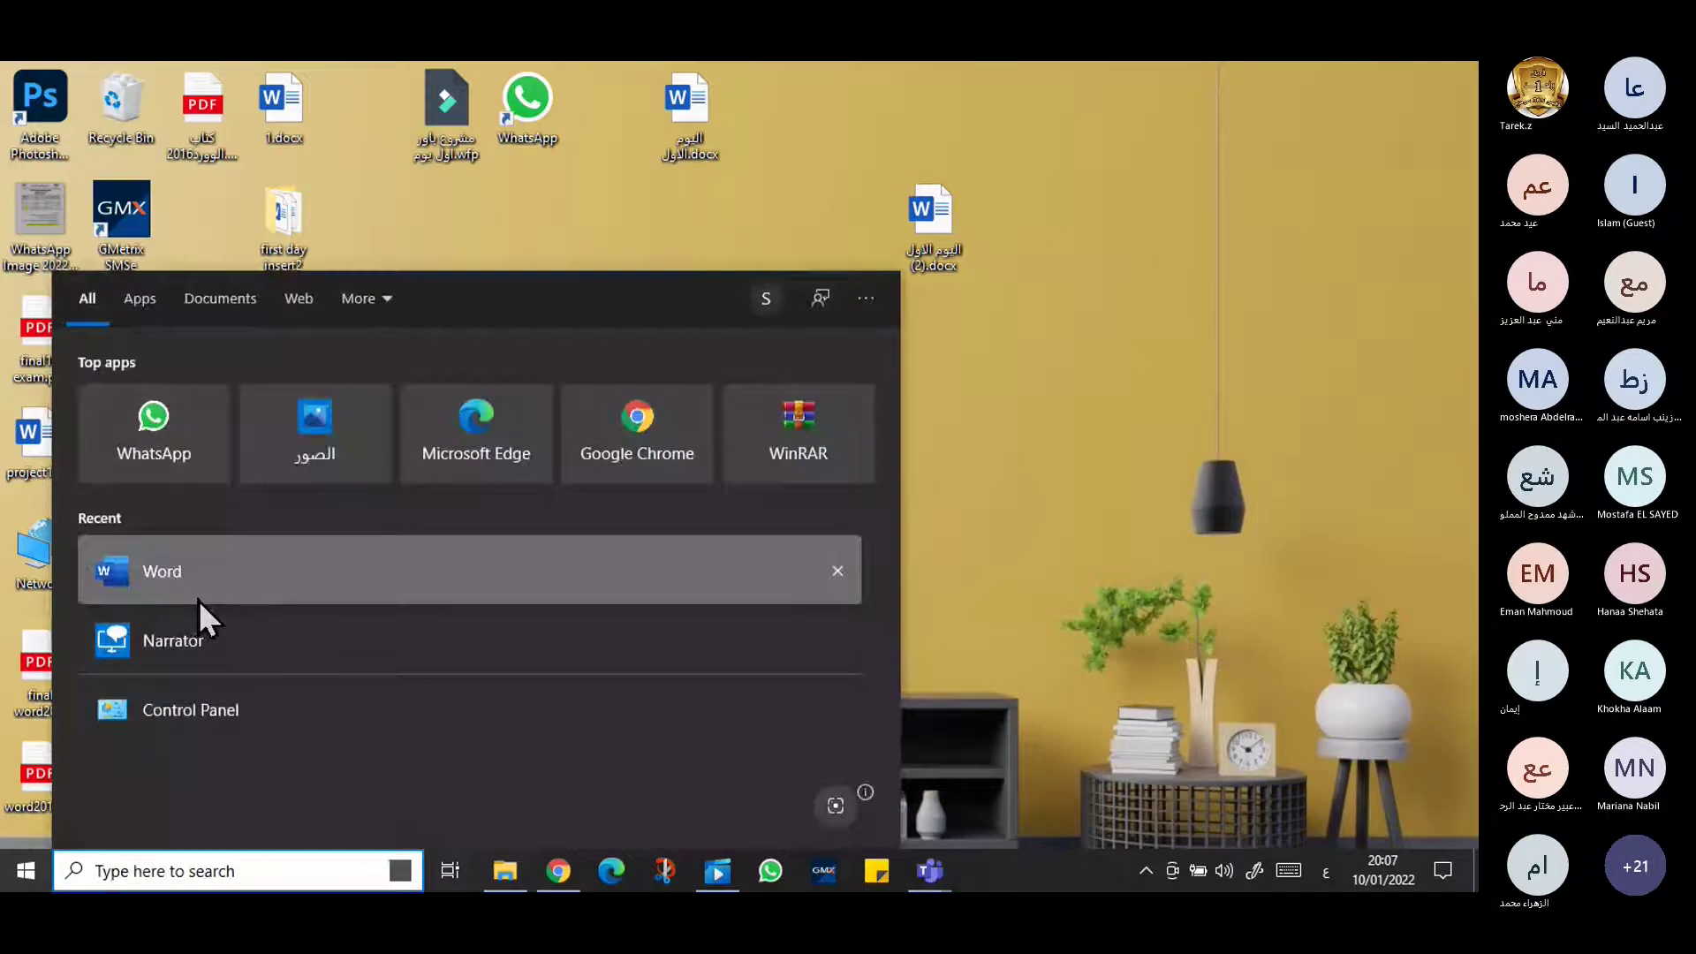
click(199, 583)
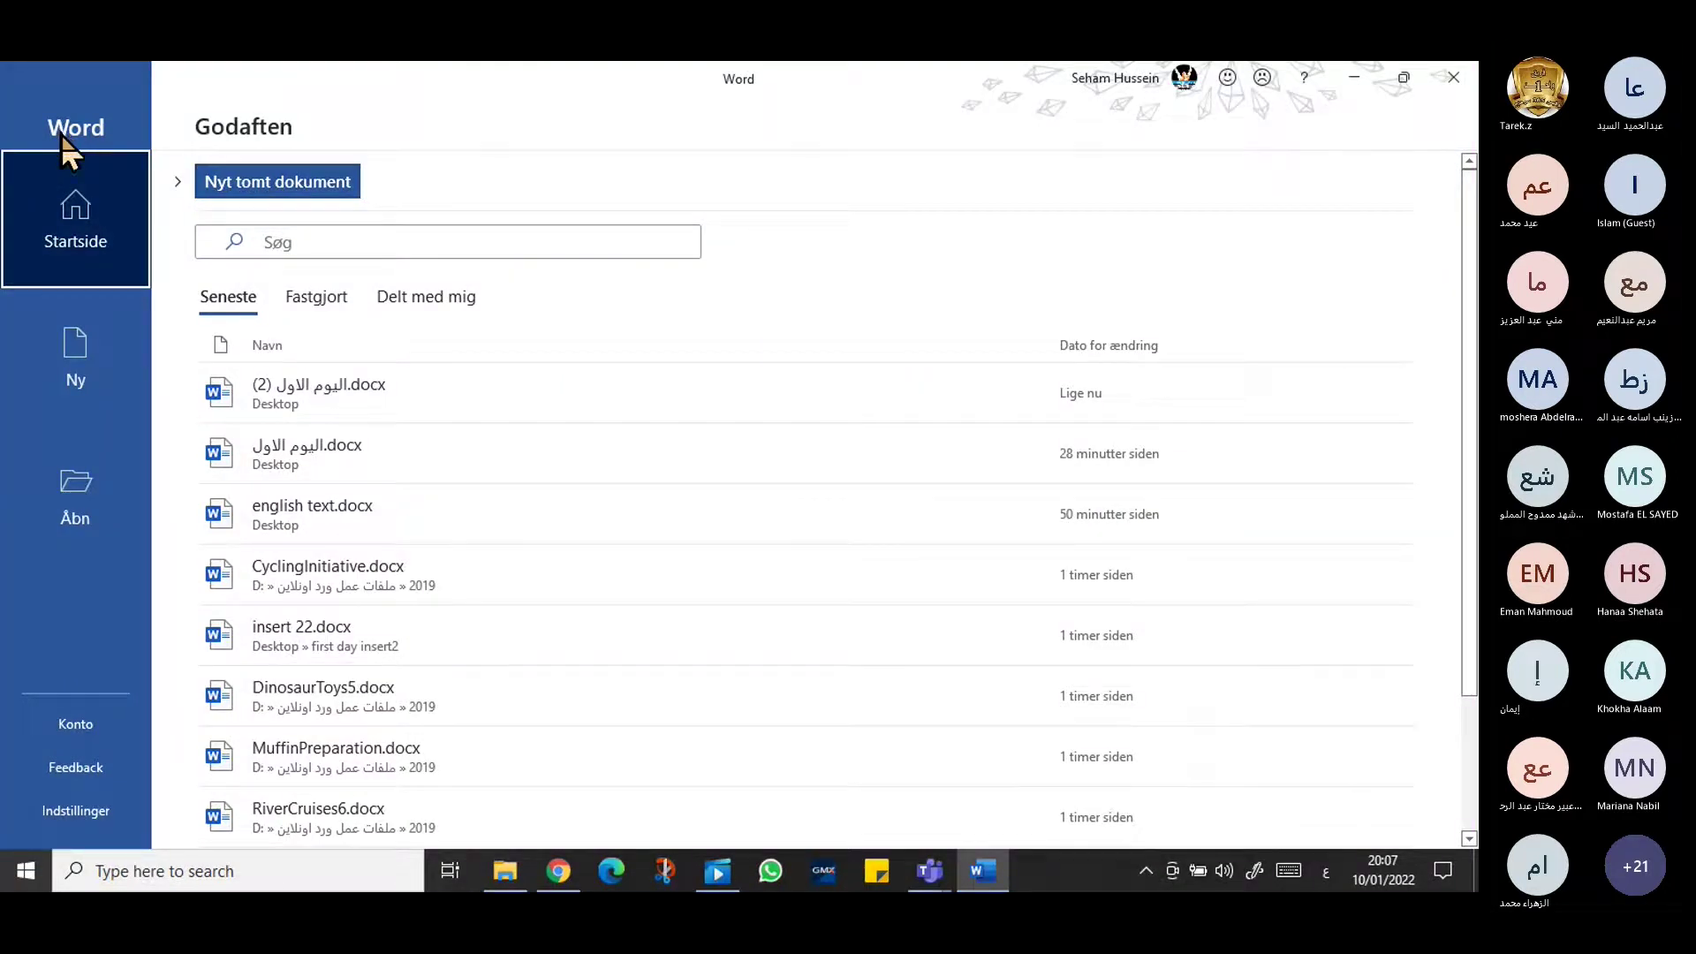
click(1453, 78)
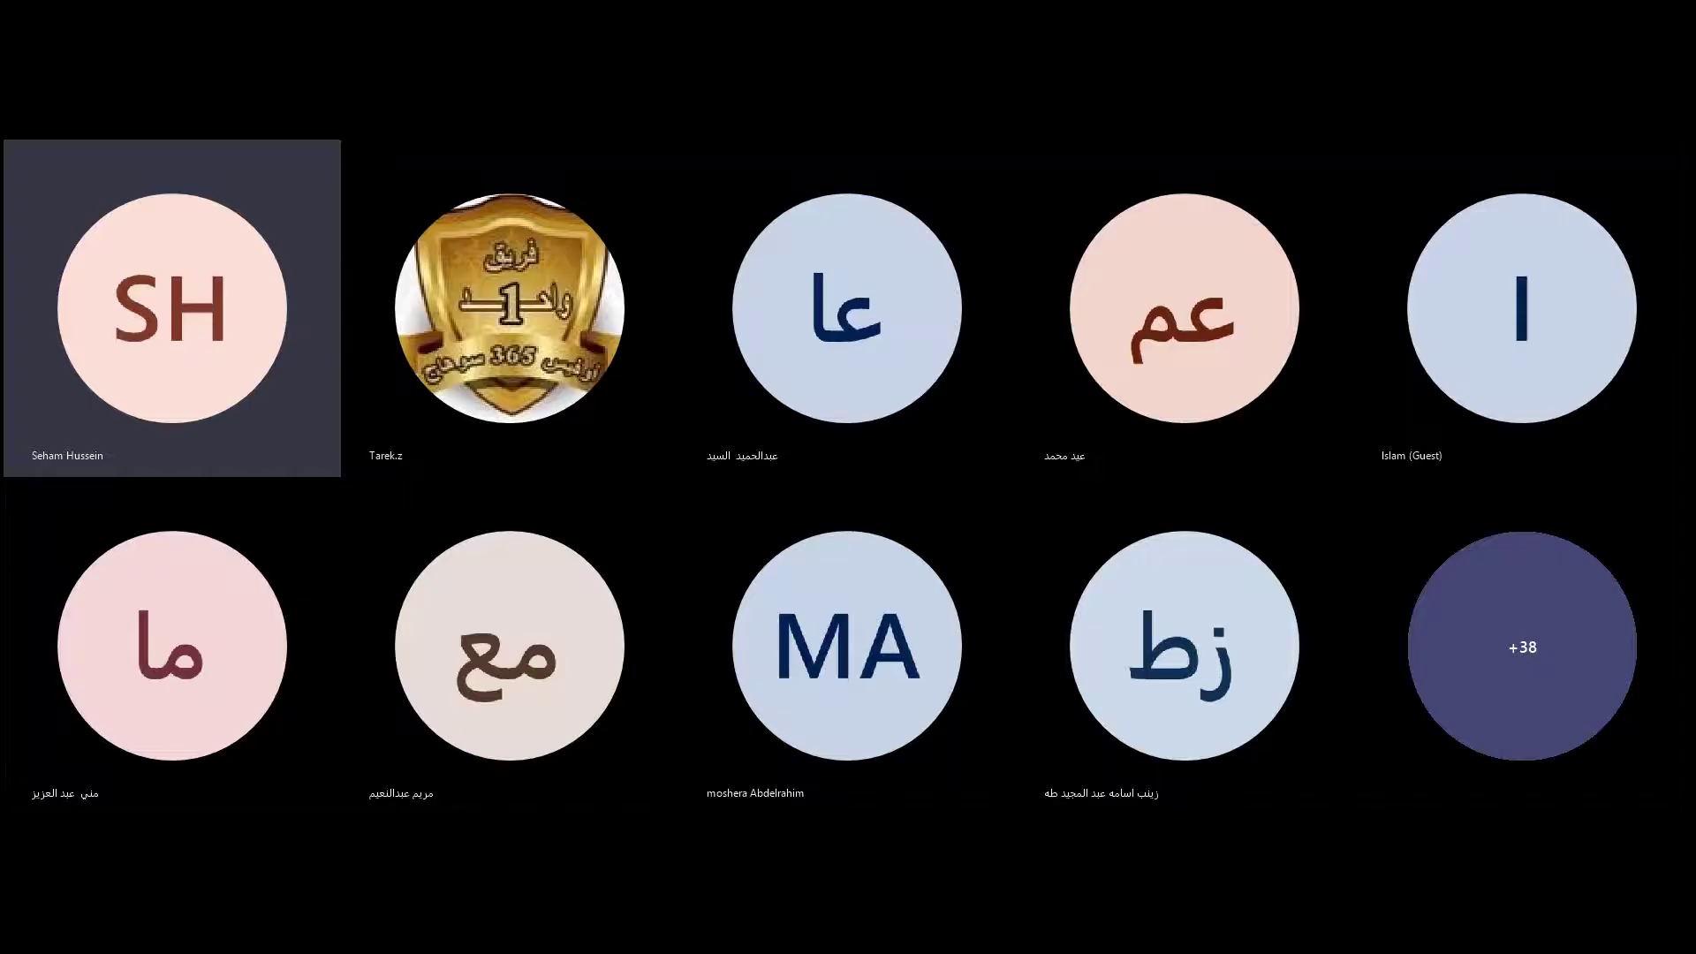
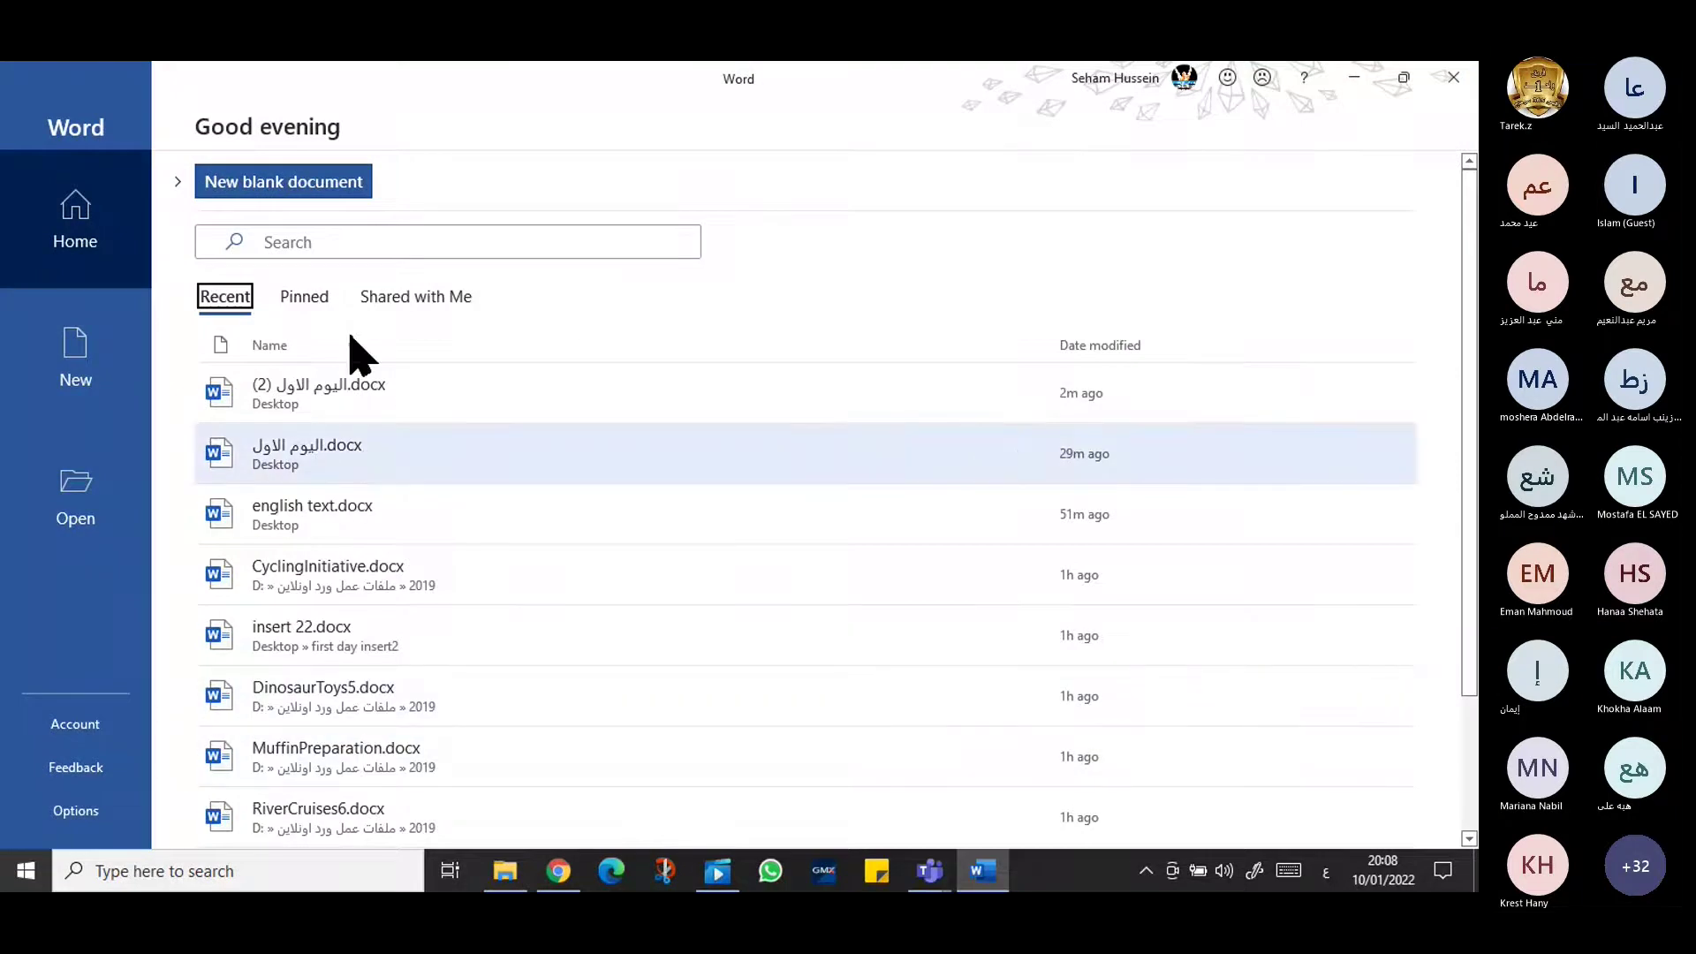
- Pin the first recent document and confirm it appears in the Pinned list
click(304, 297)
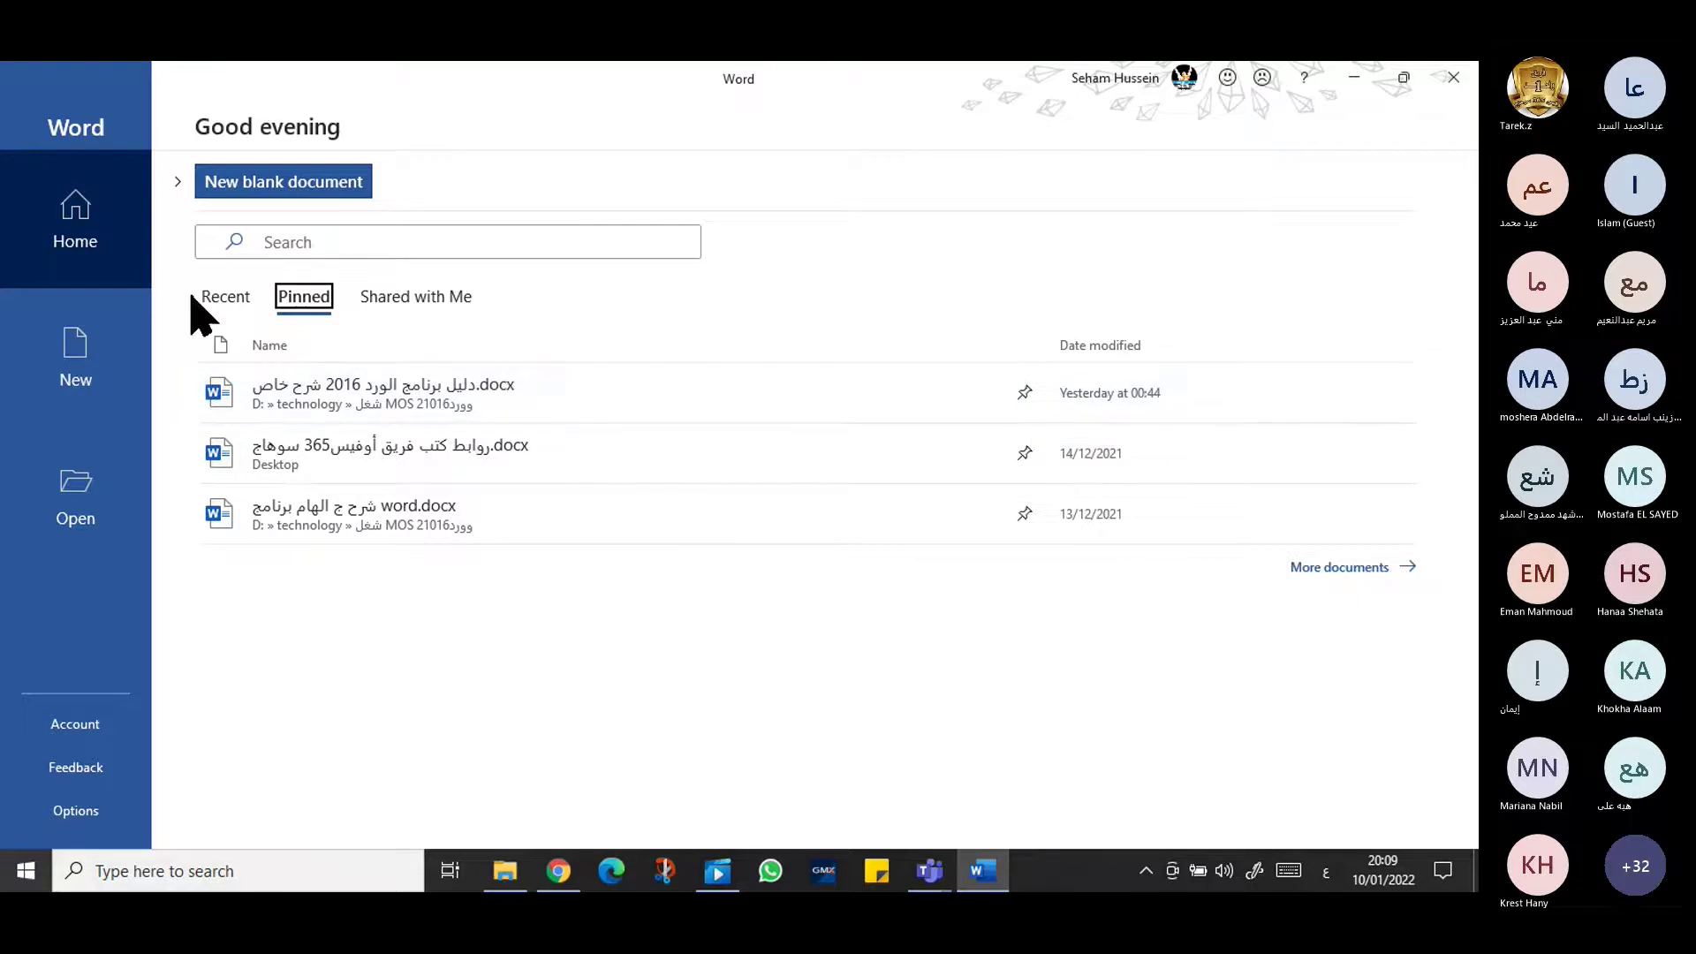
click(221, 303)
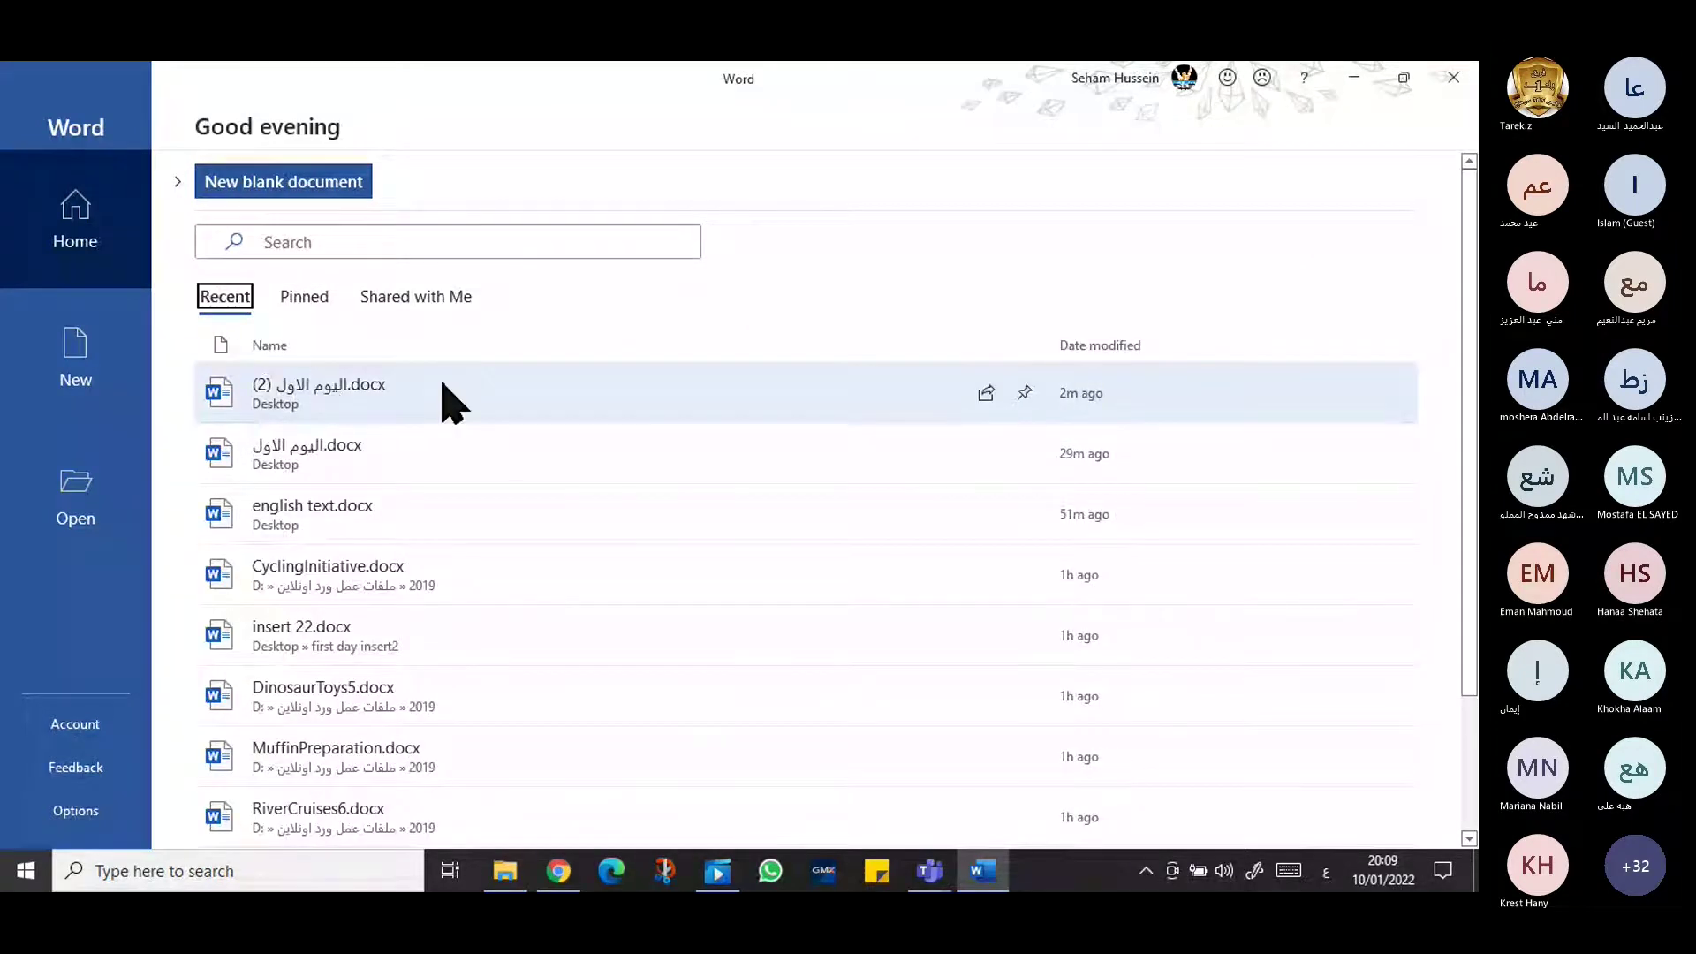
click(1024, 394)
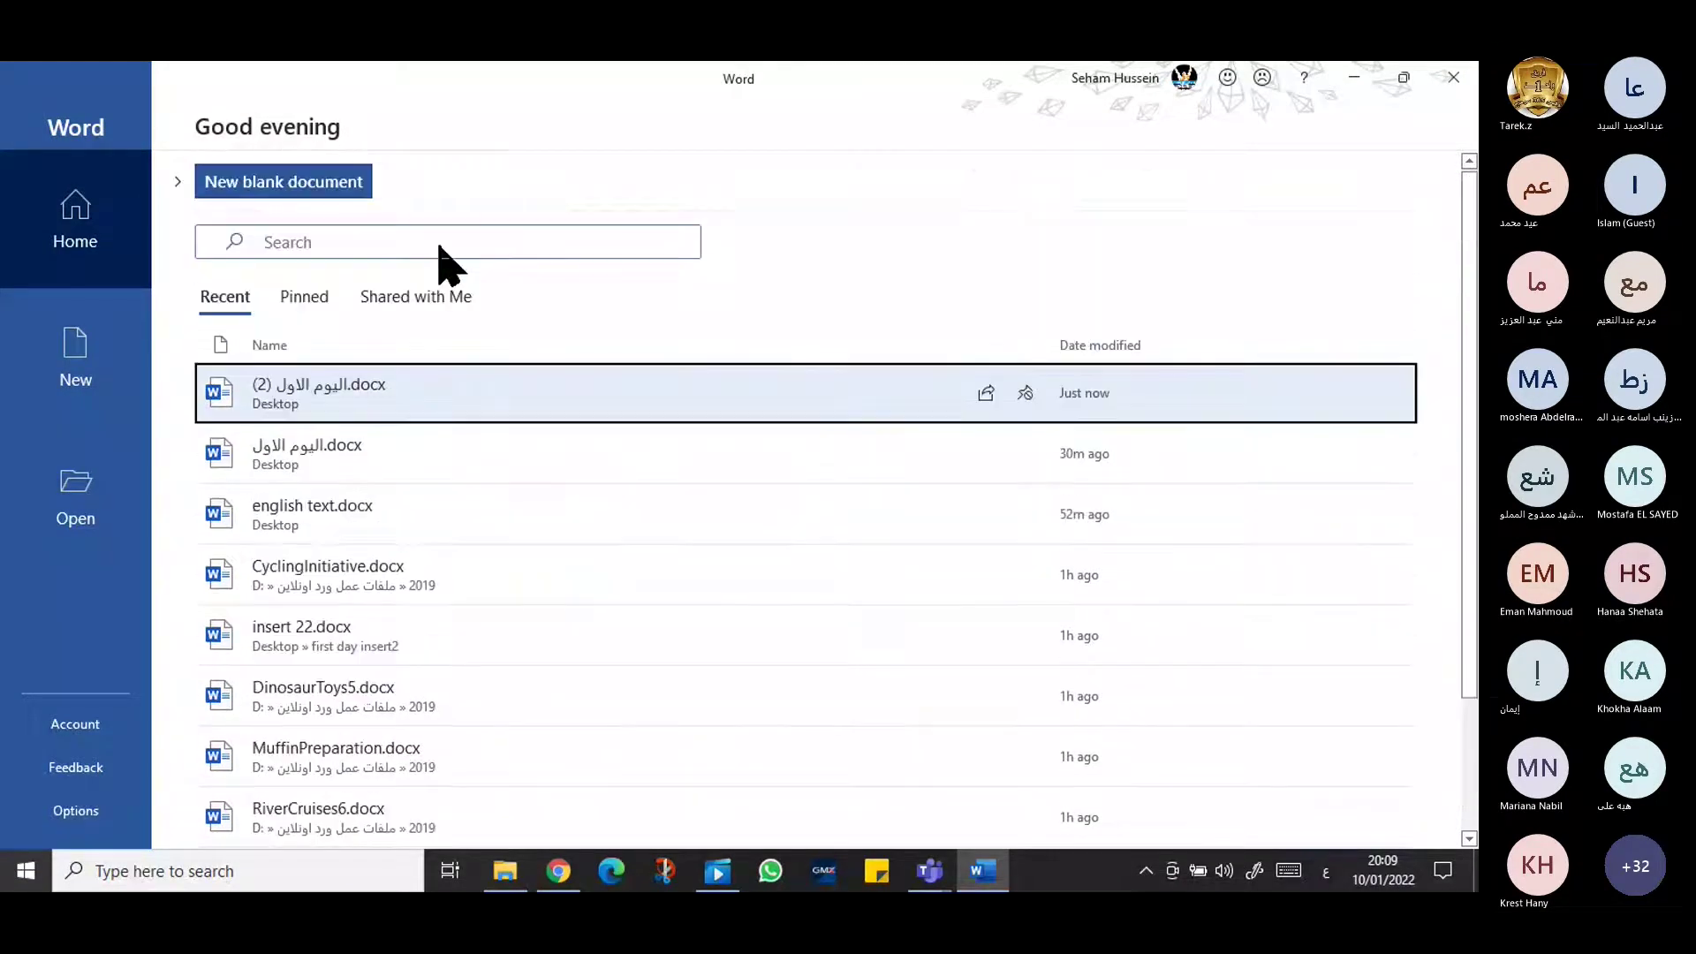
click(304, 297)
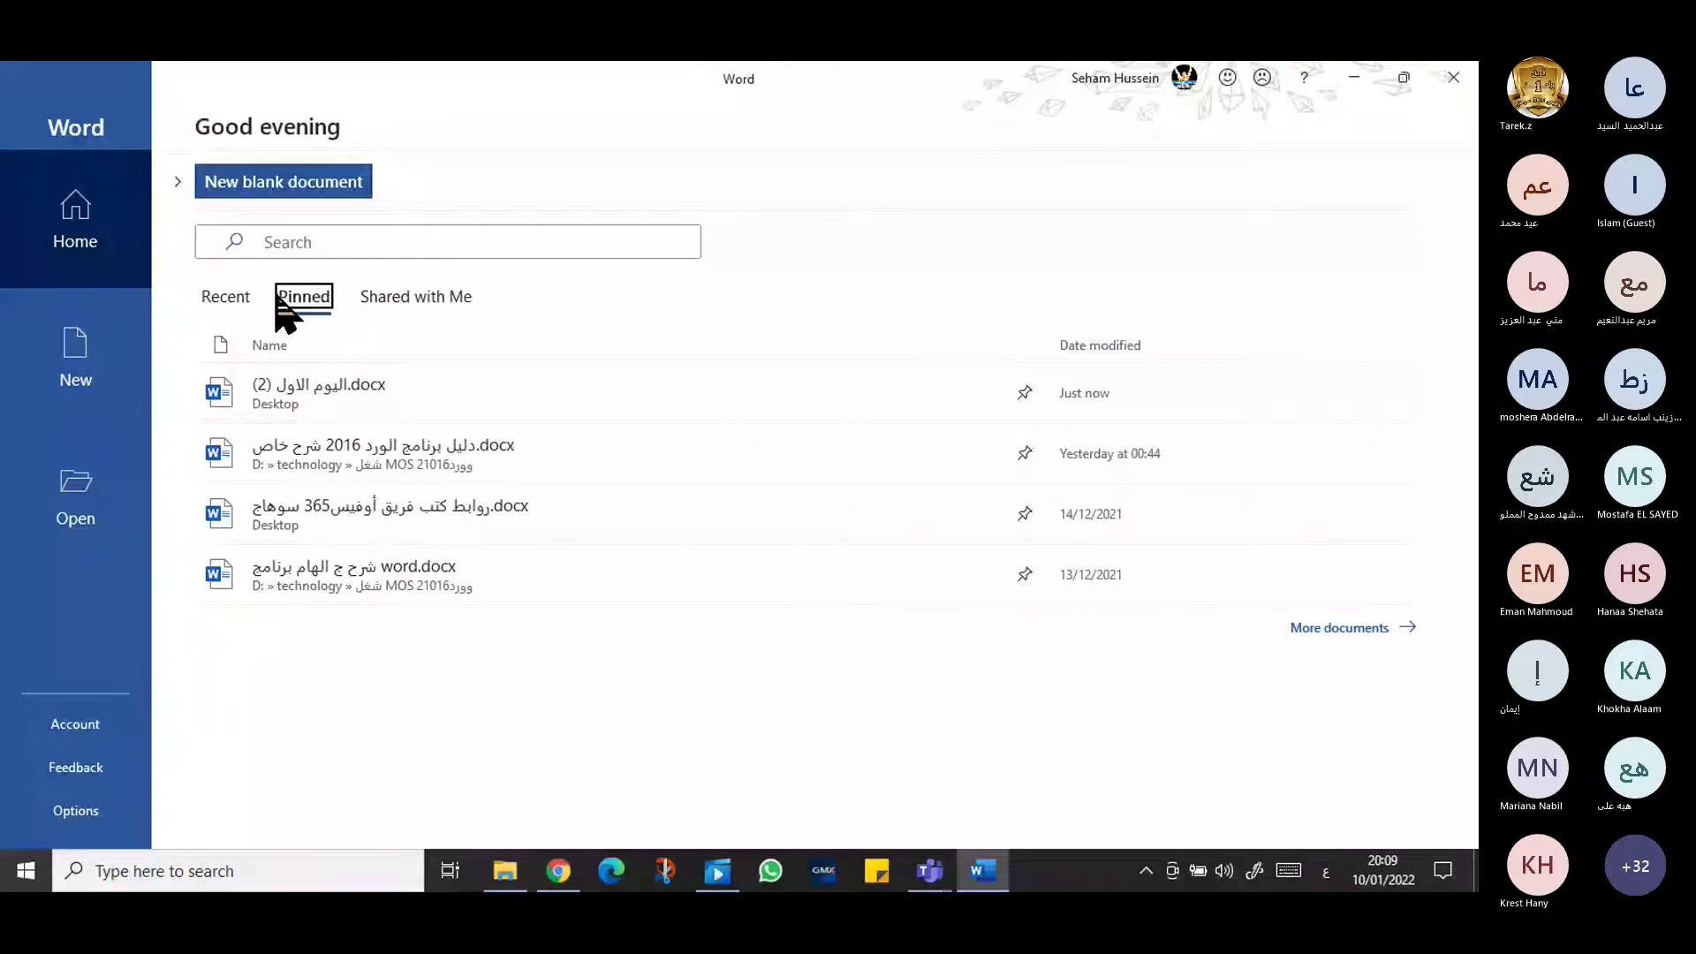
- Unpin that document again and switch to the Shared with Me documents list
click(1026, 394)
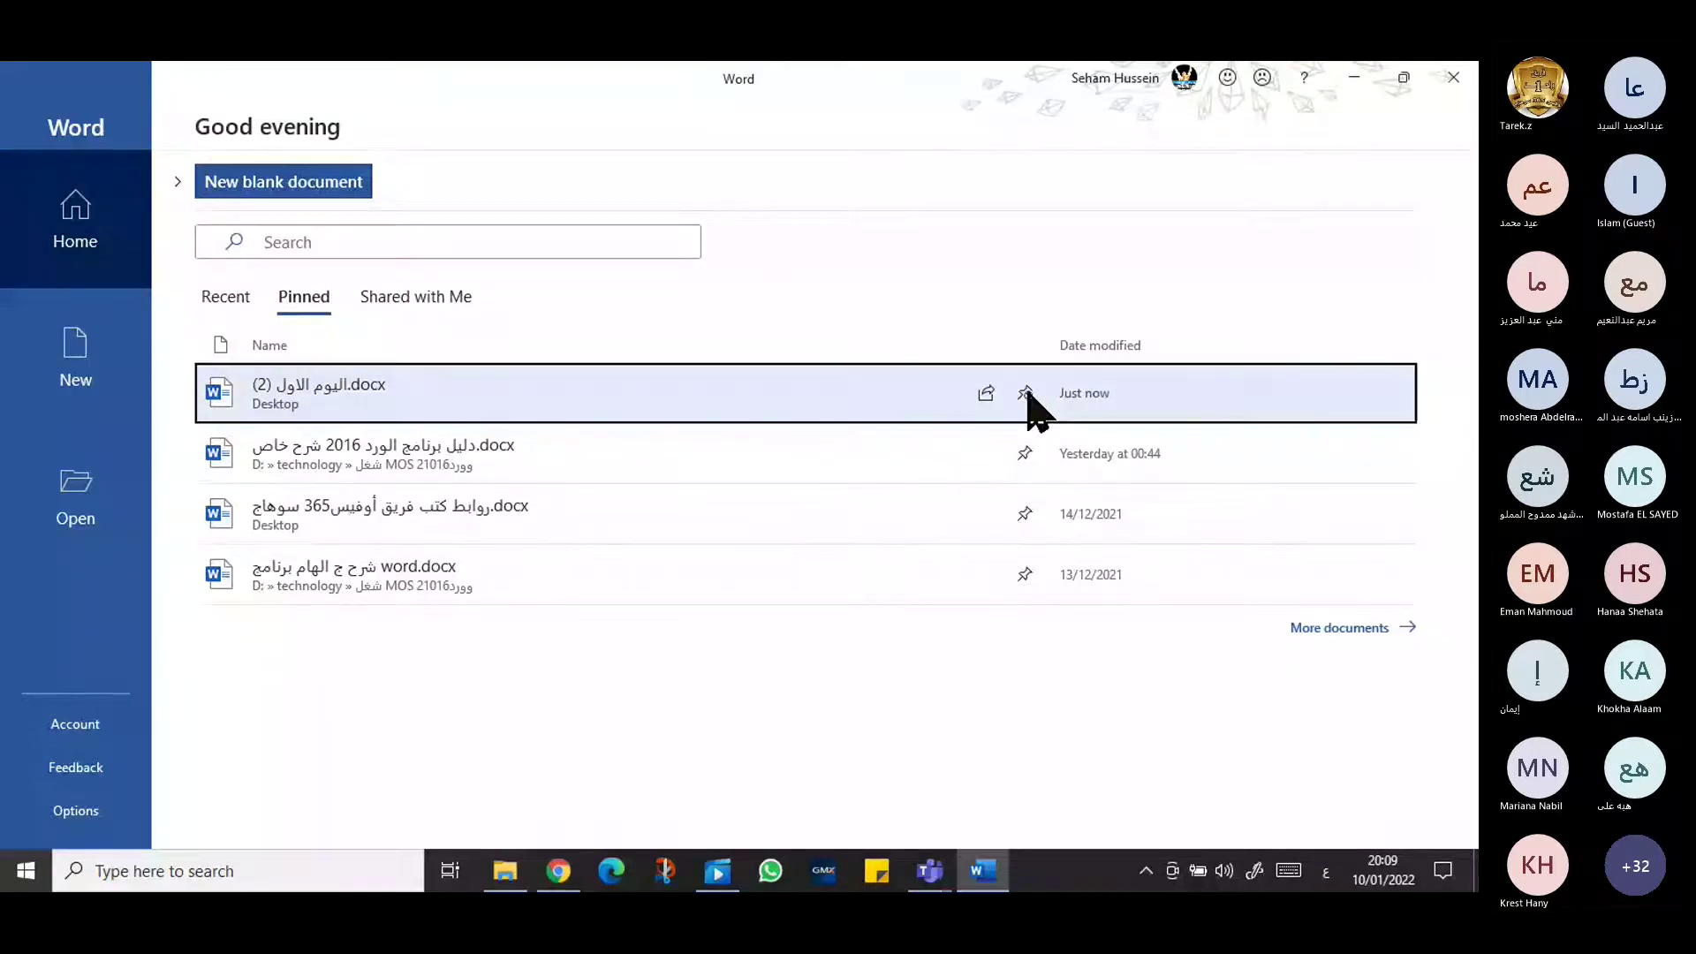
click(227, 298)
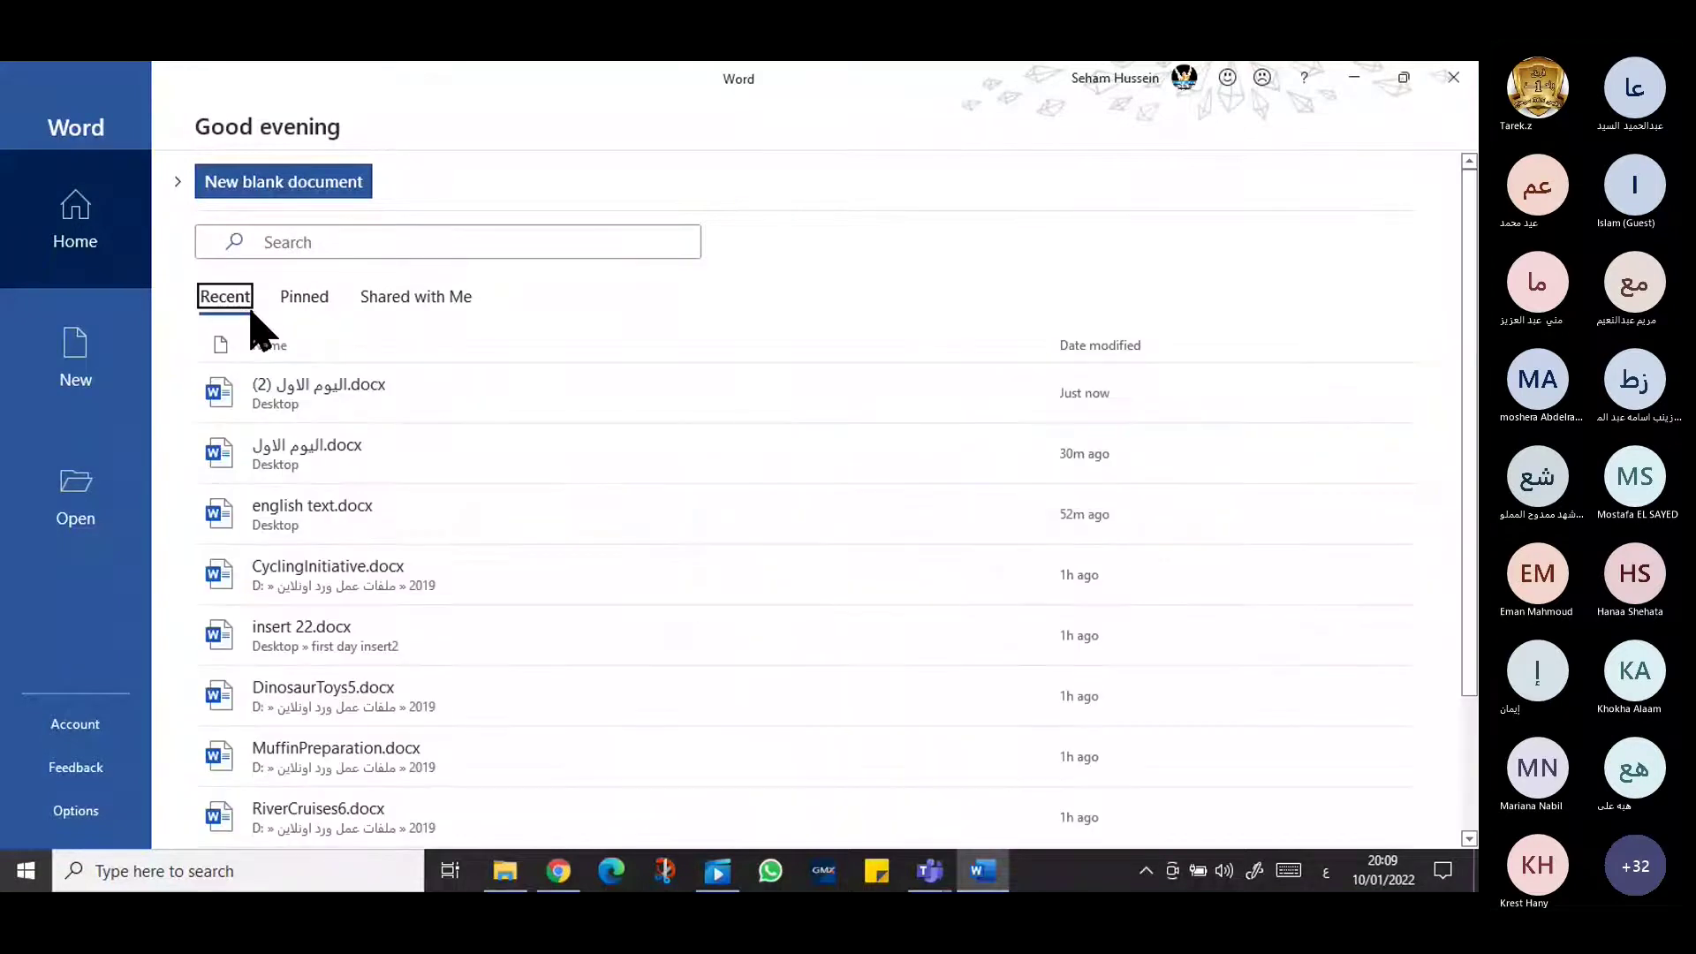
click(311, 299)
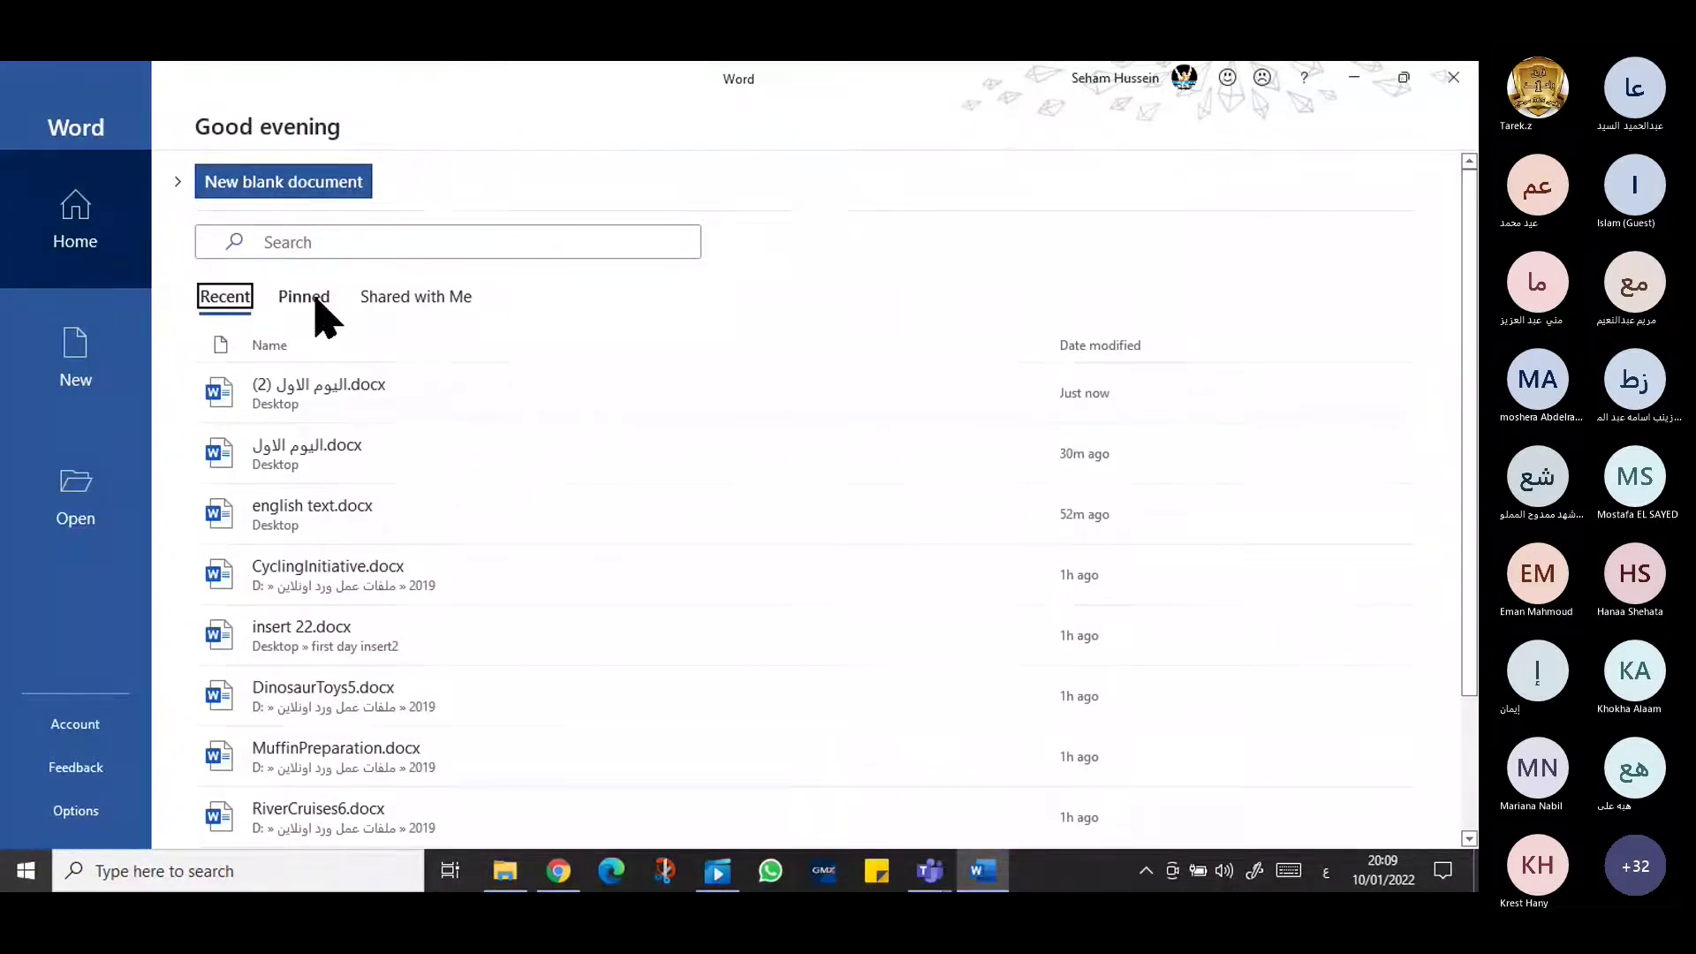
click(431, 300)
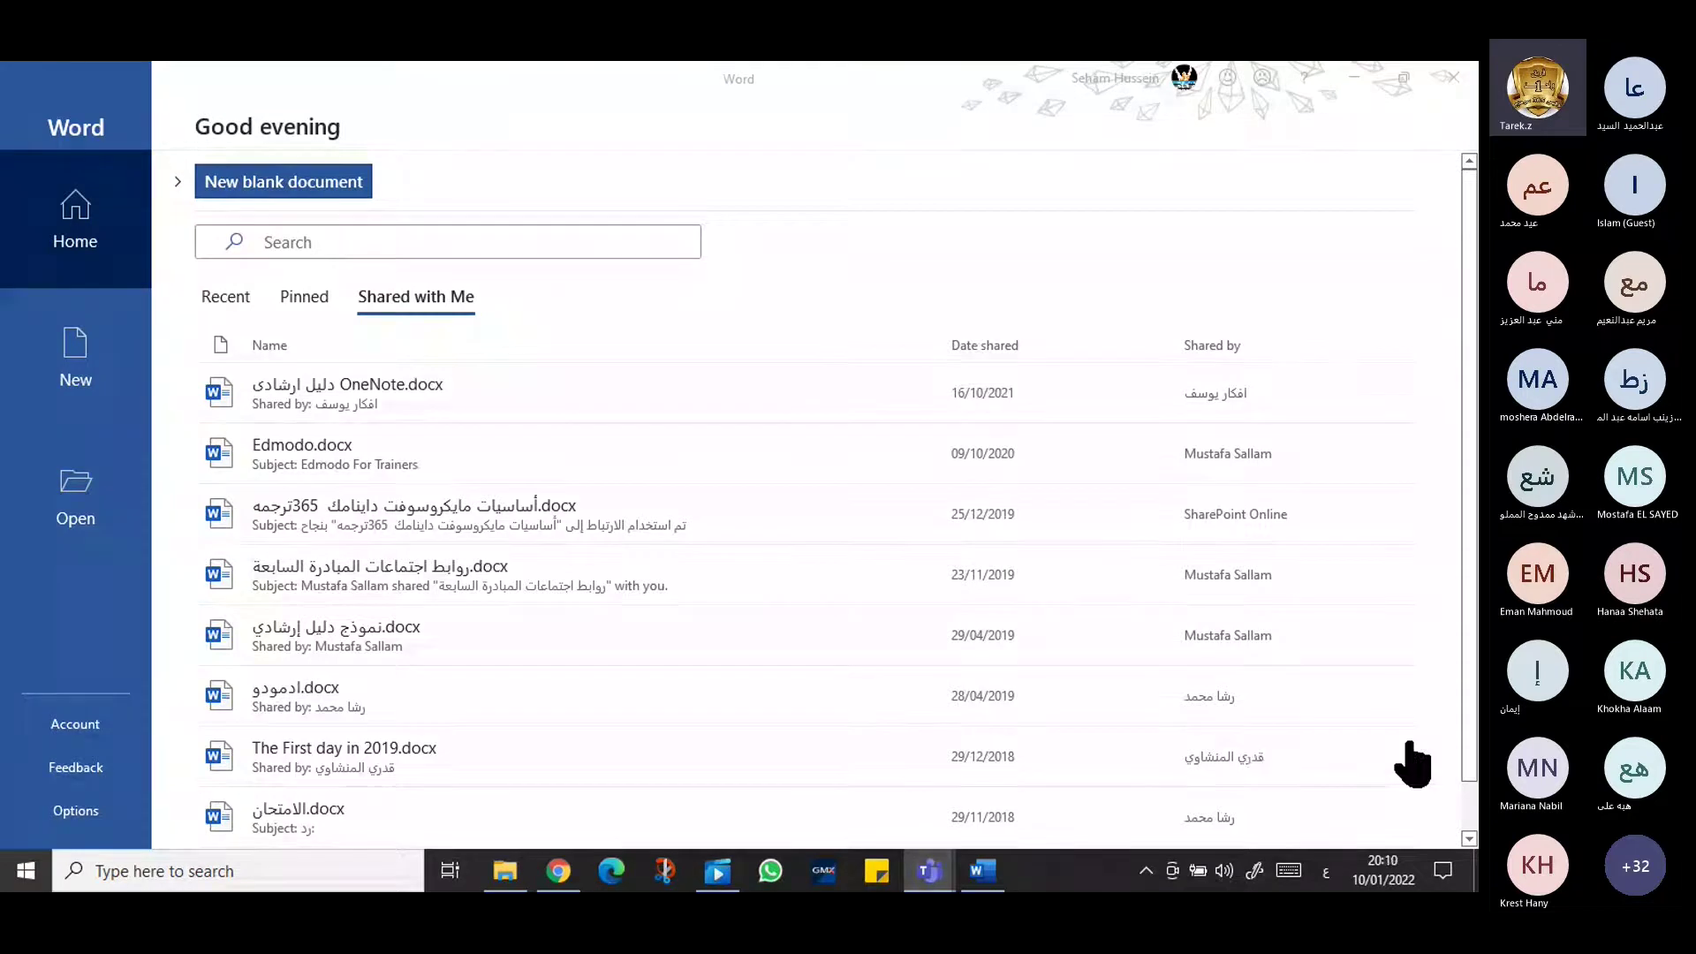
- Refocus Word and toggle between the Recent and Pinned lists, ending on Recent
click(1441, 706)
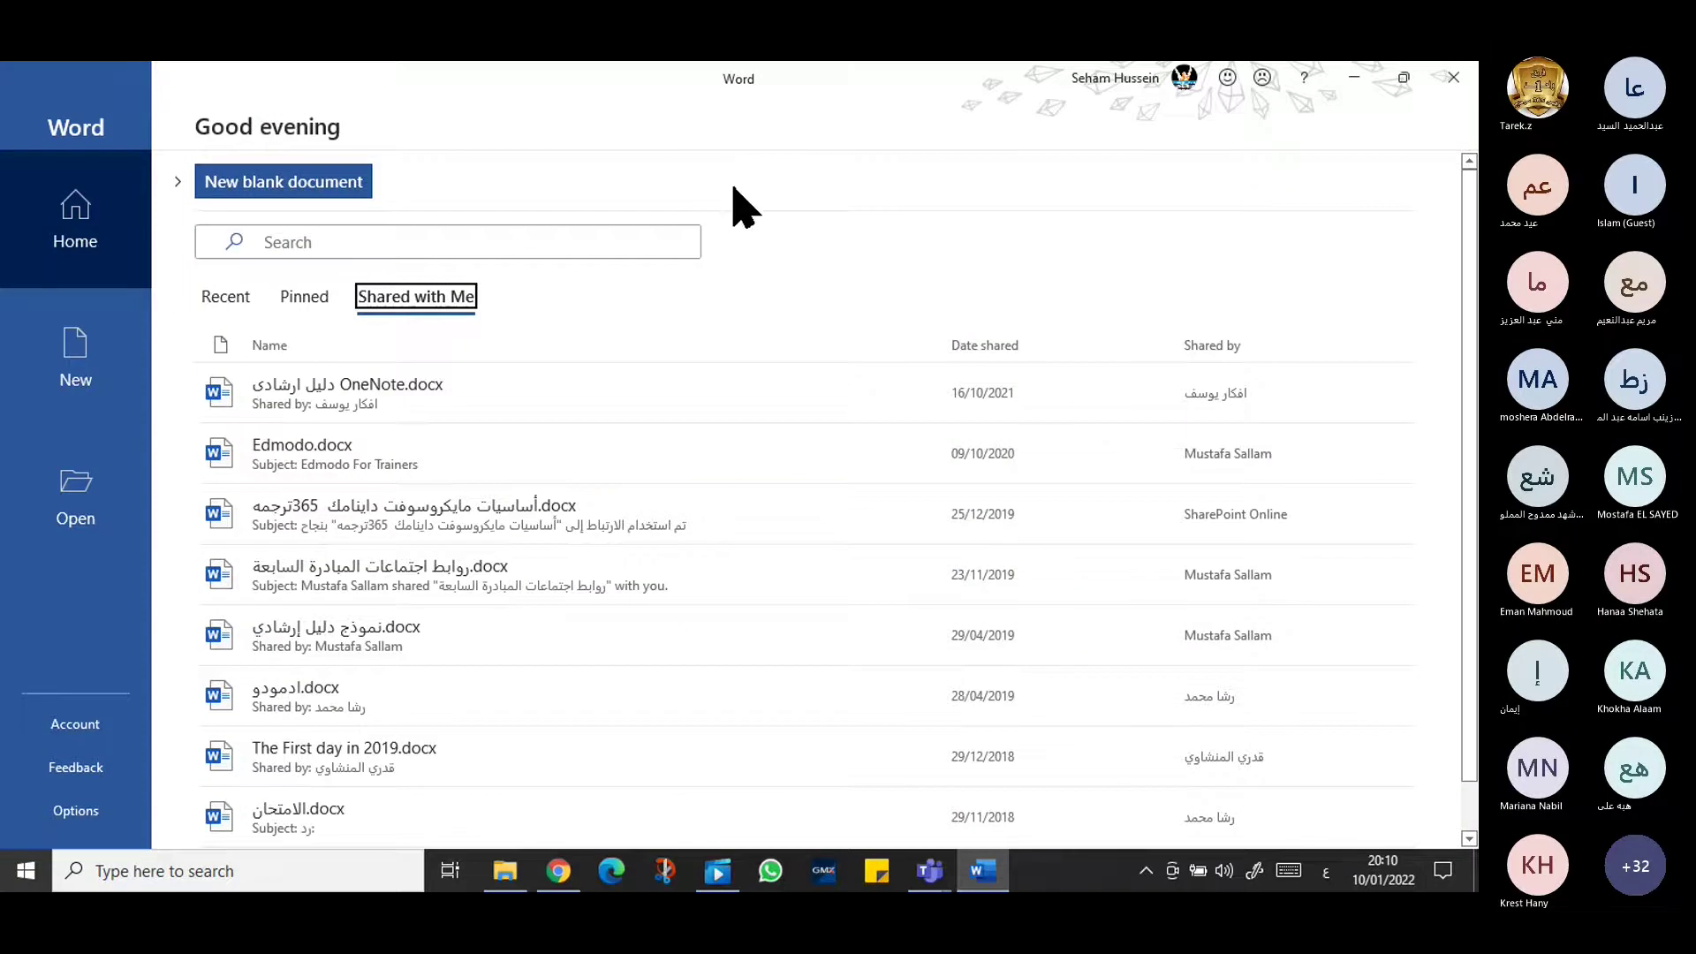
click(216, 302)
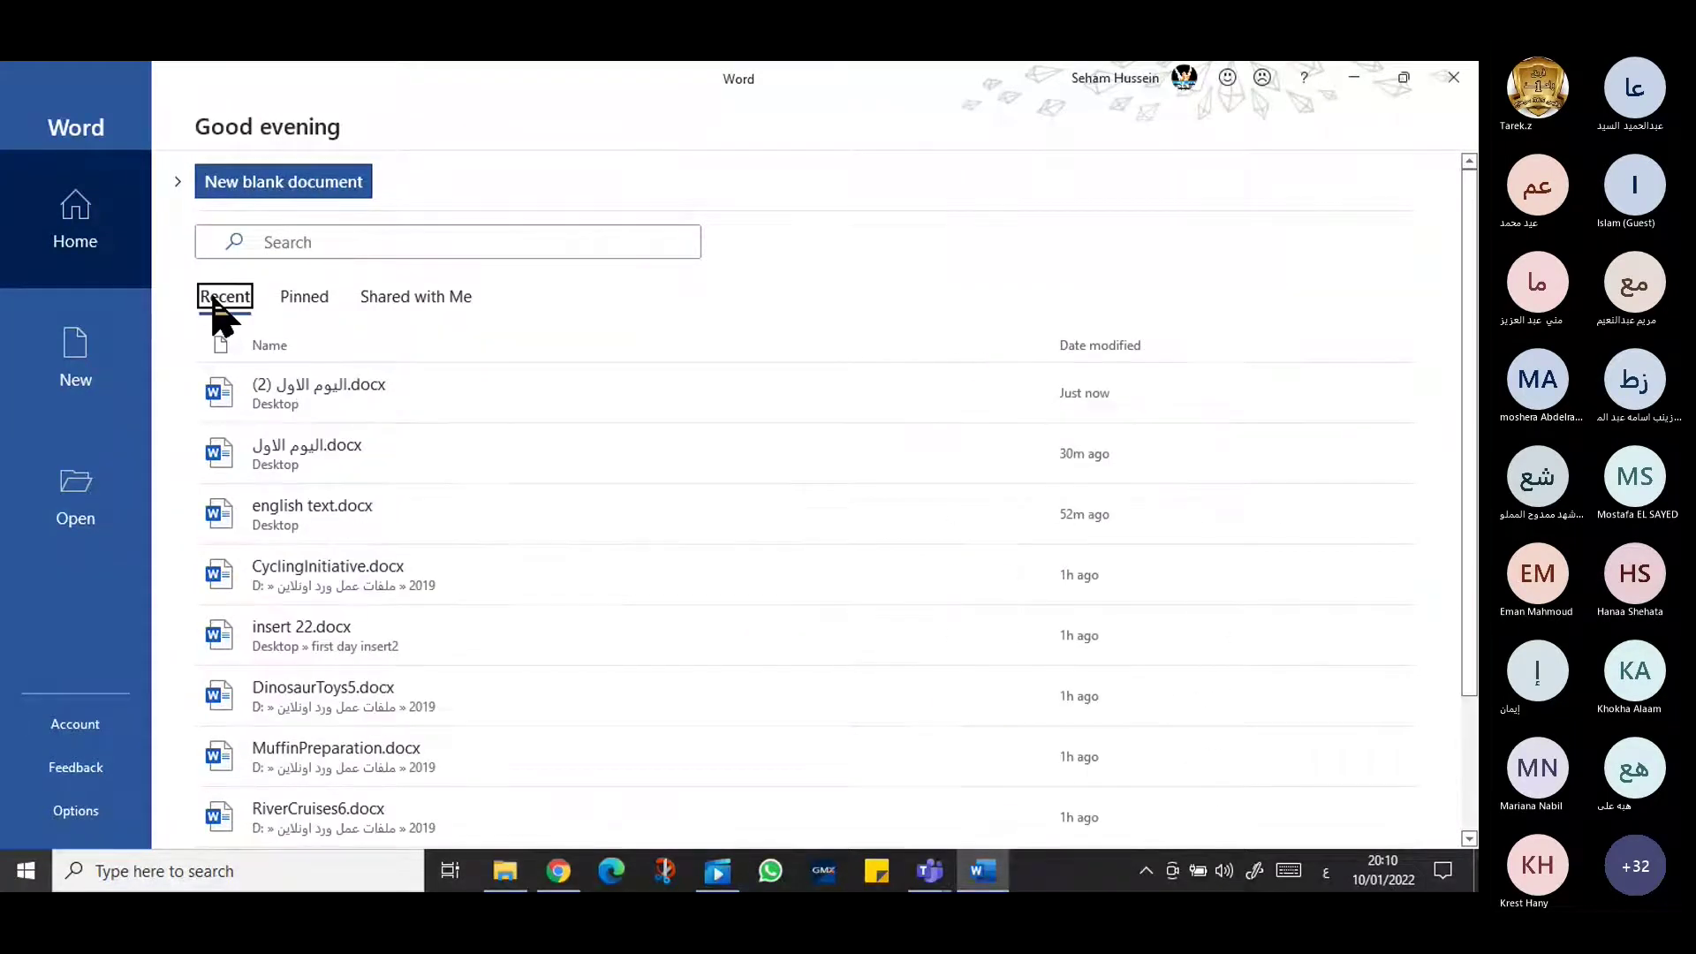
click(295, 300)
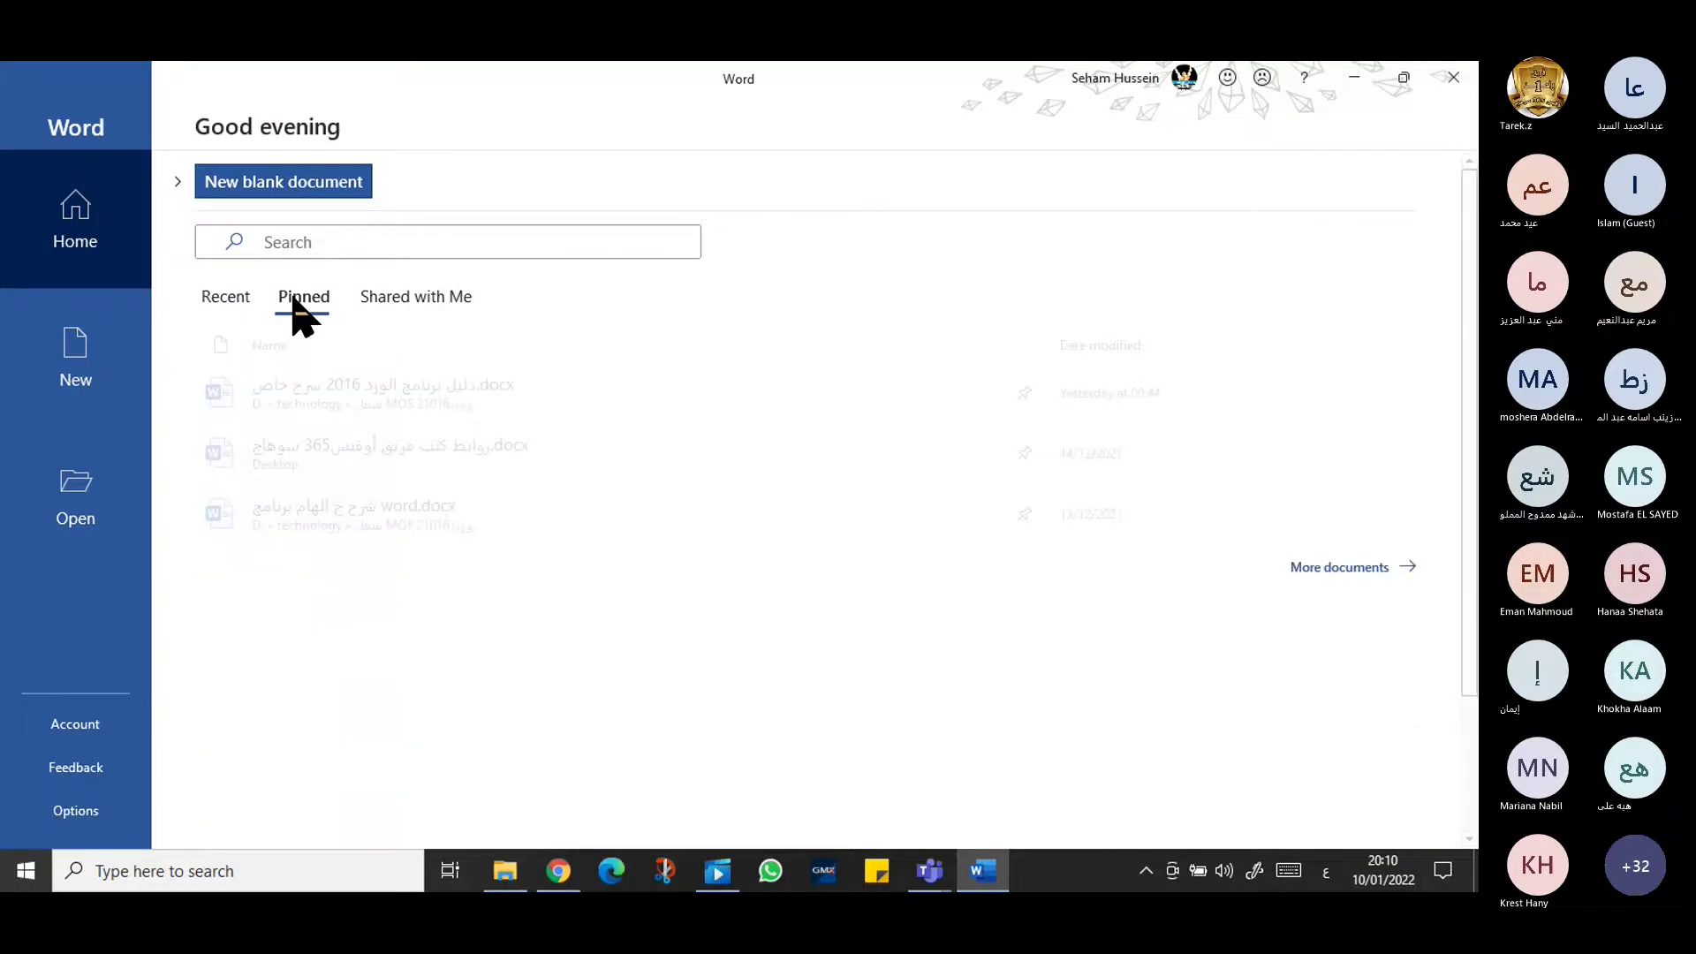
click(232, 300)
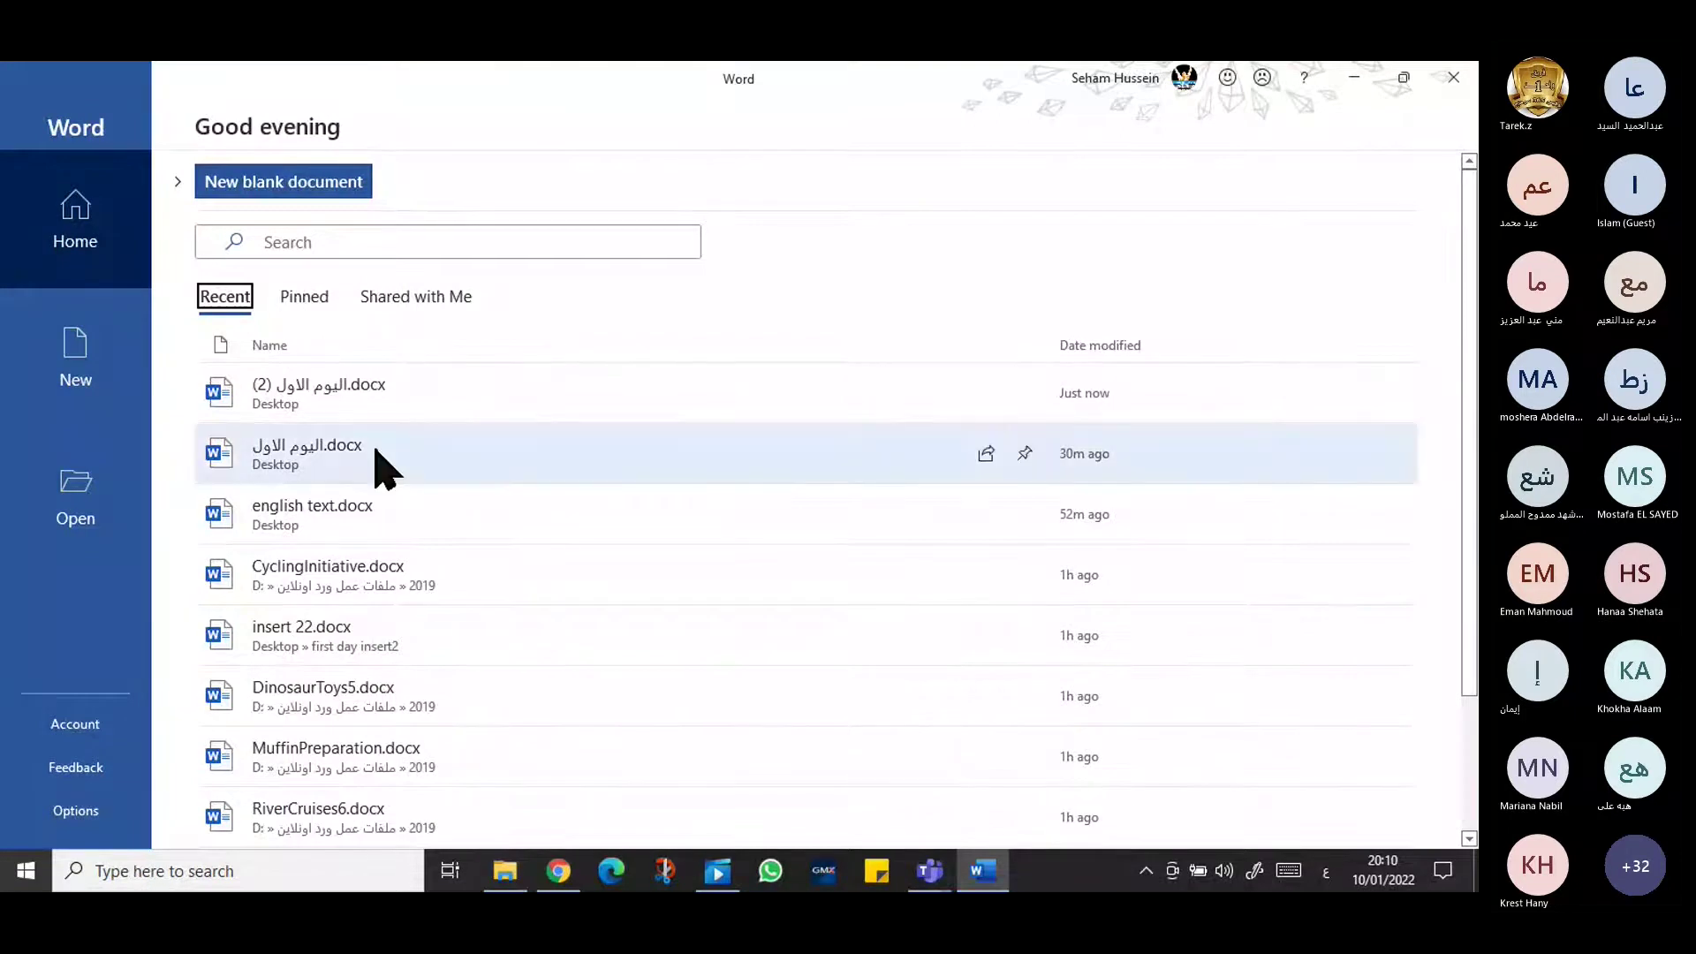
scroll(468, 632, down, 2)
scroll(477, 641, up, 2)
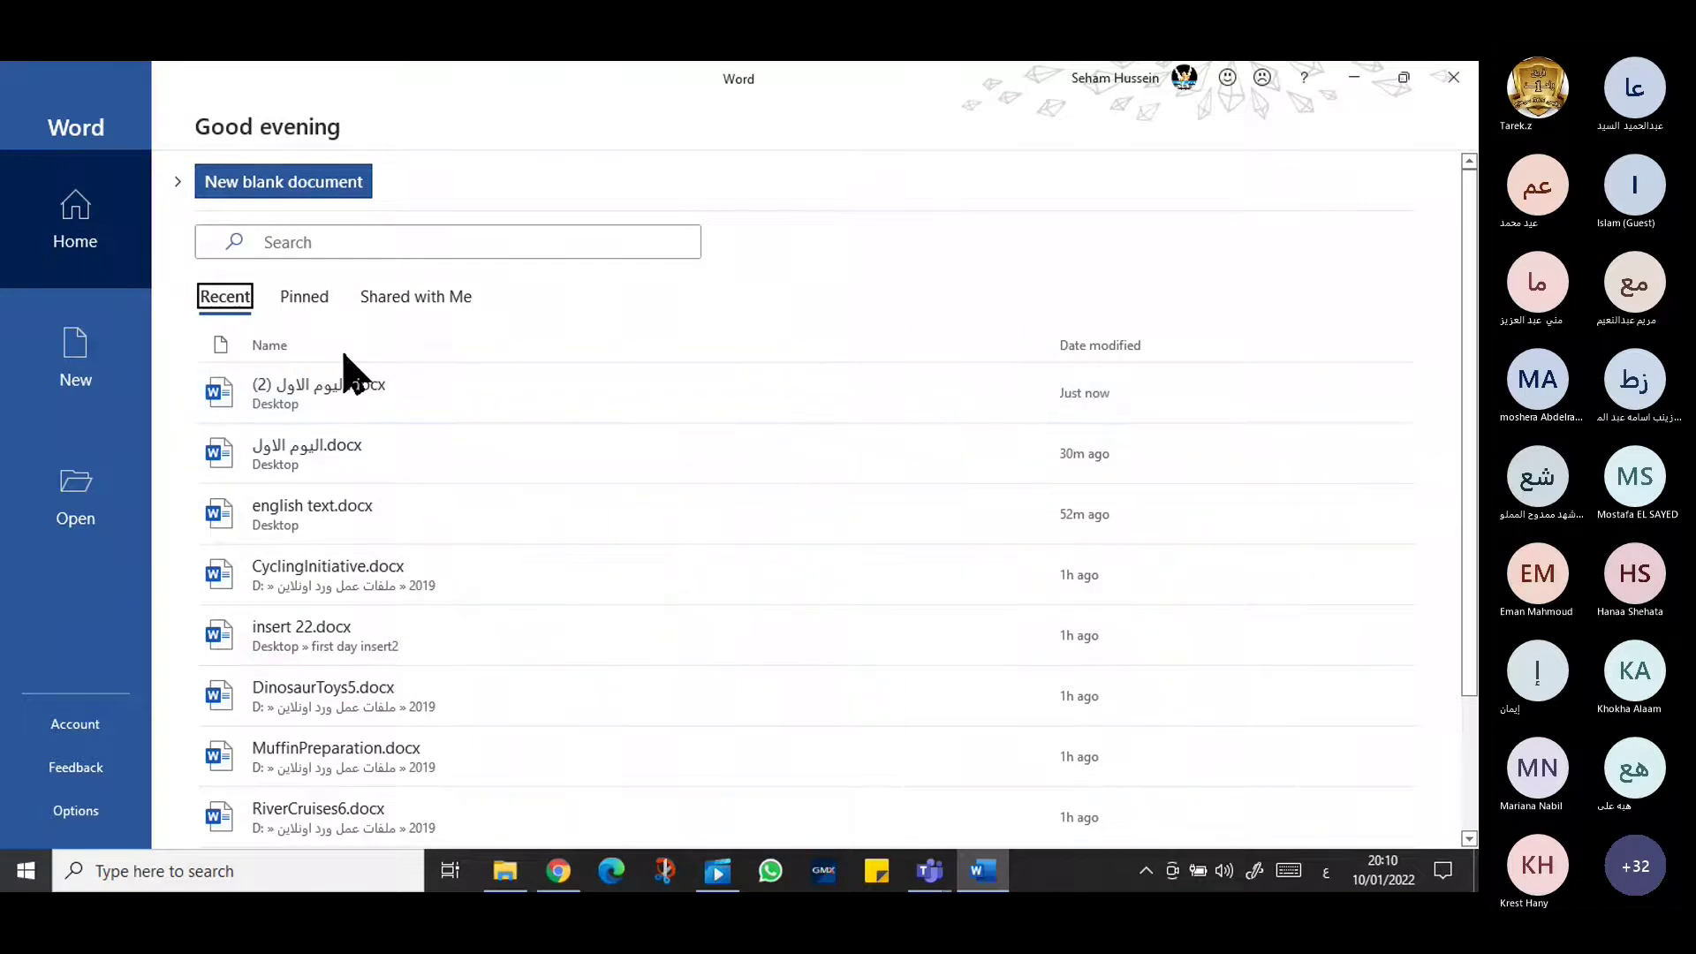
click(309, 301)
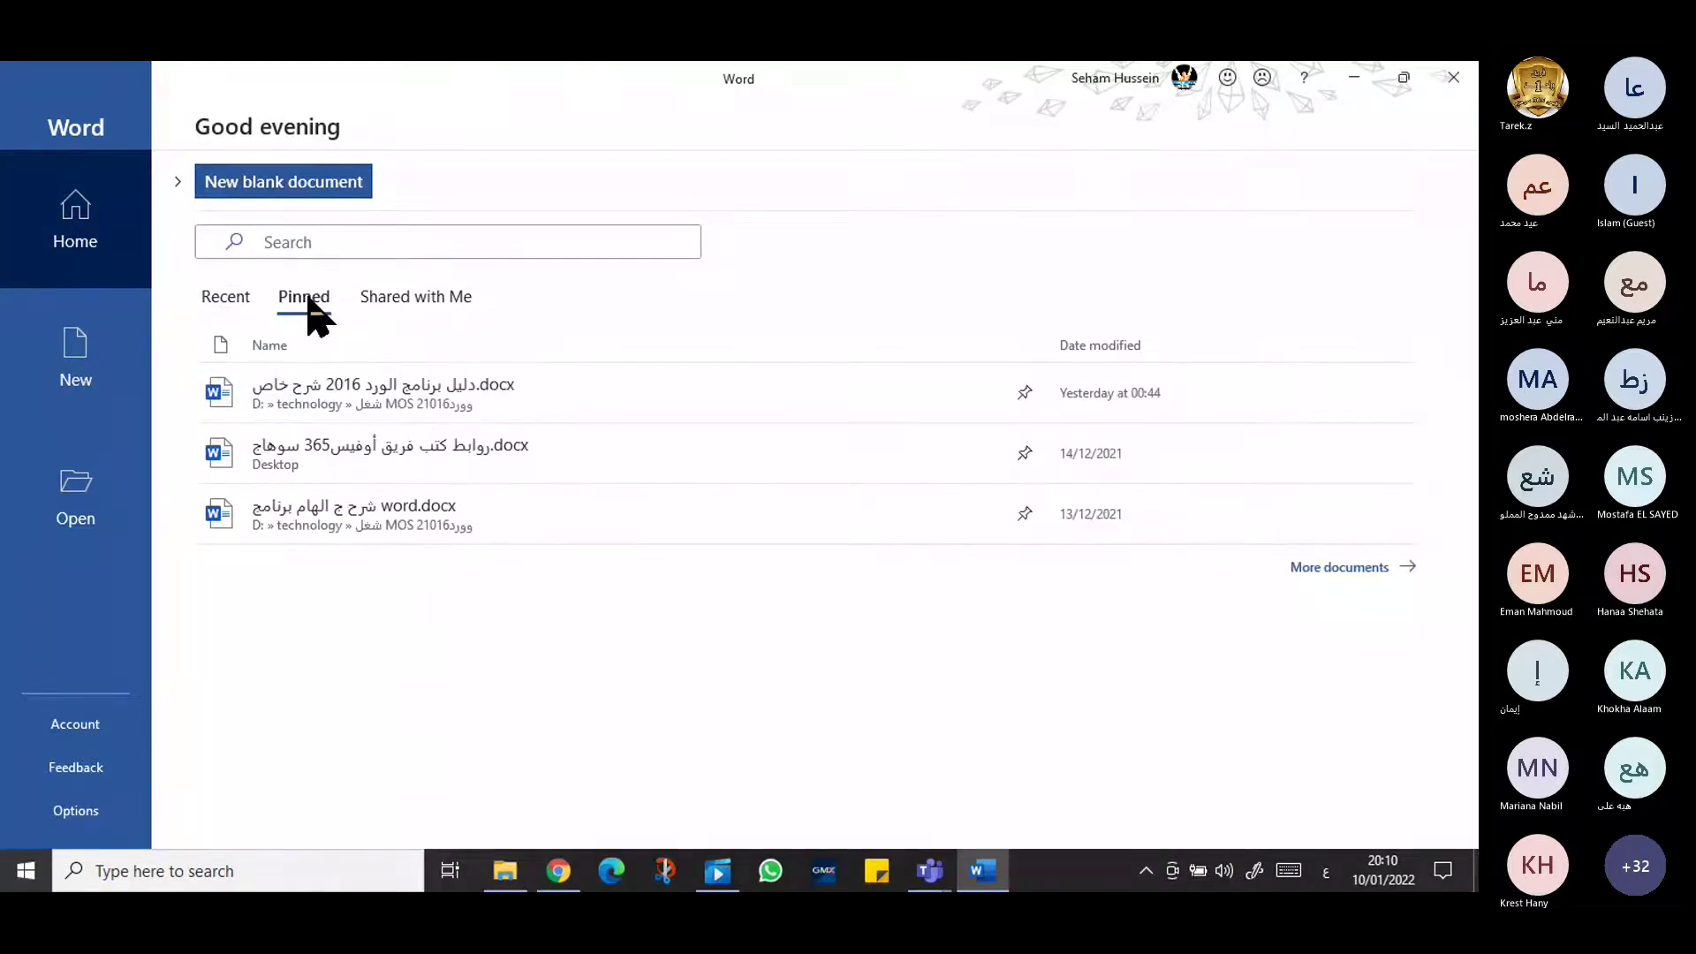
click(227, 298)
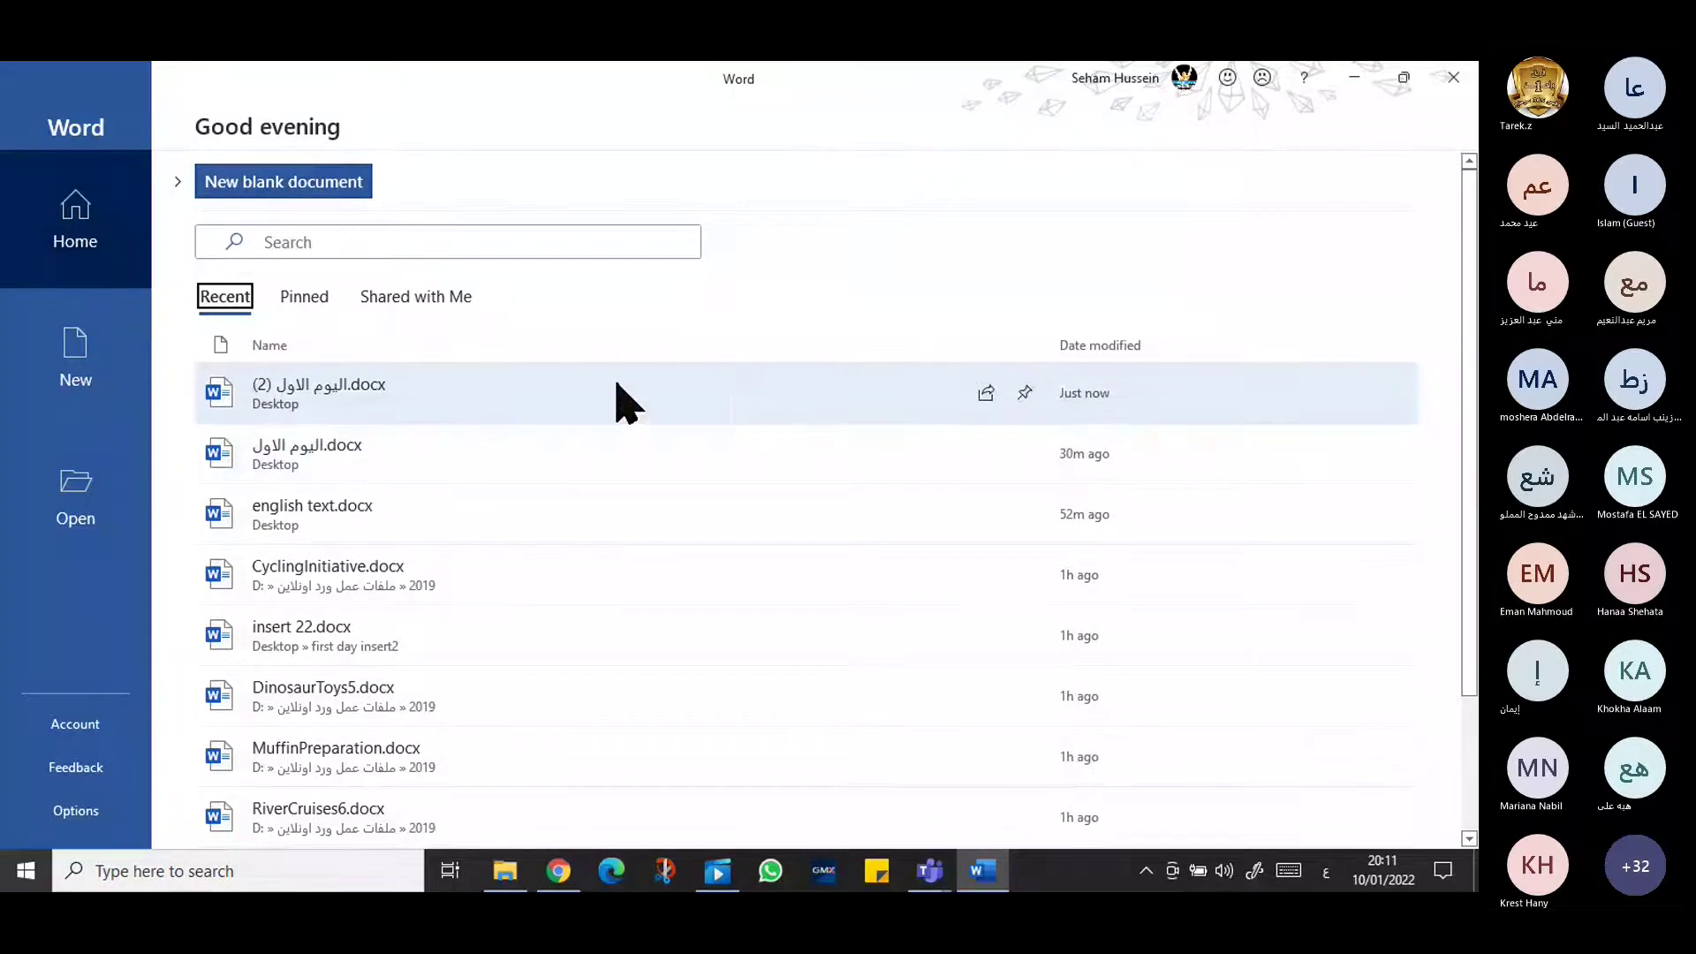
- Pin the first recent file and check it under the Pinned list
click(1024, 394)
scroll(1026, 406, down, 2)
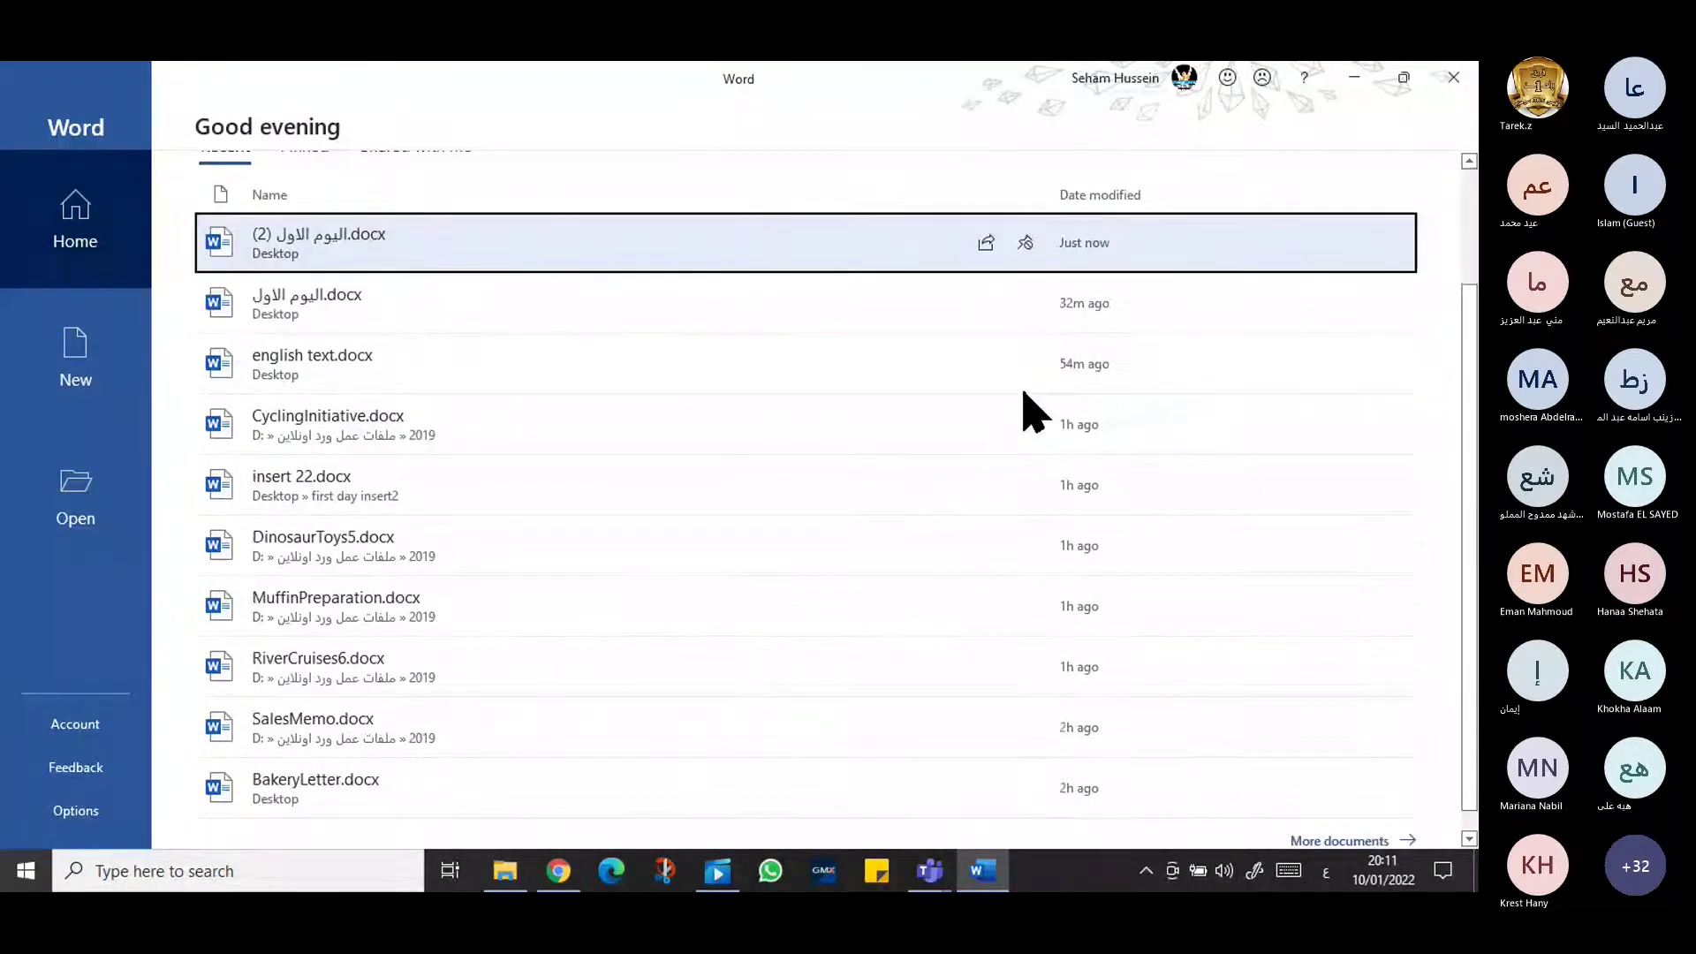
scroll(1026, 406, up, 2)
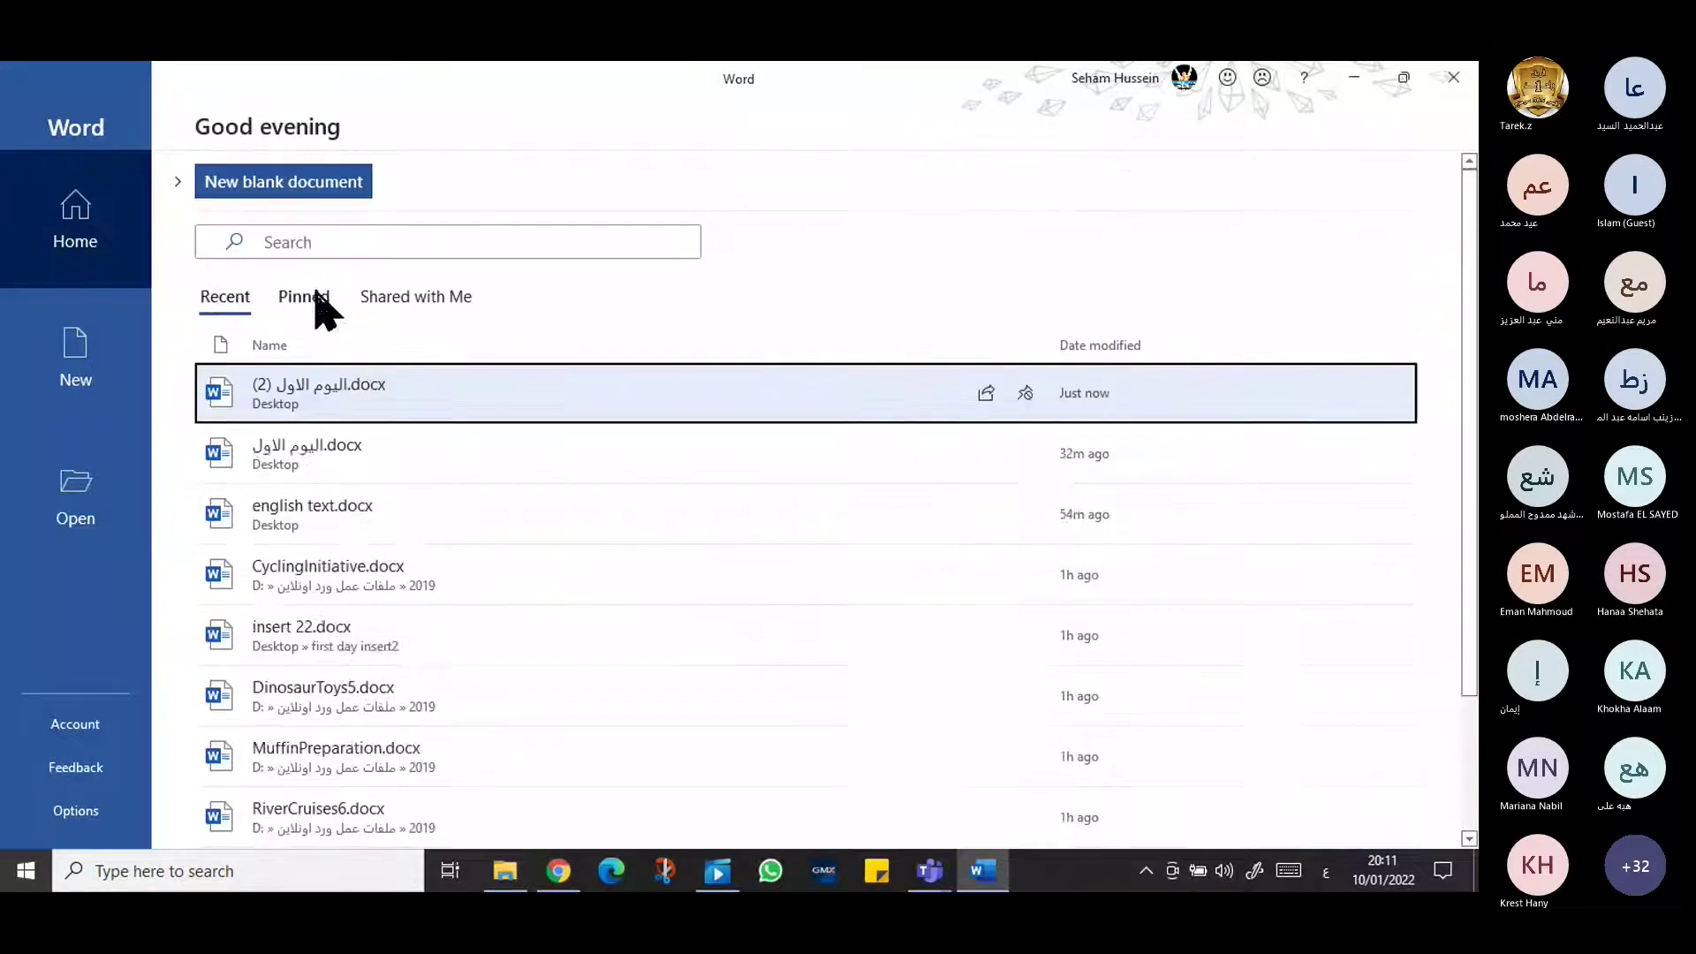
click(310, 298)
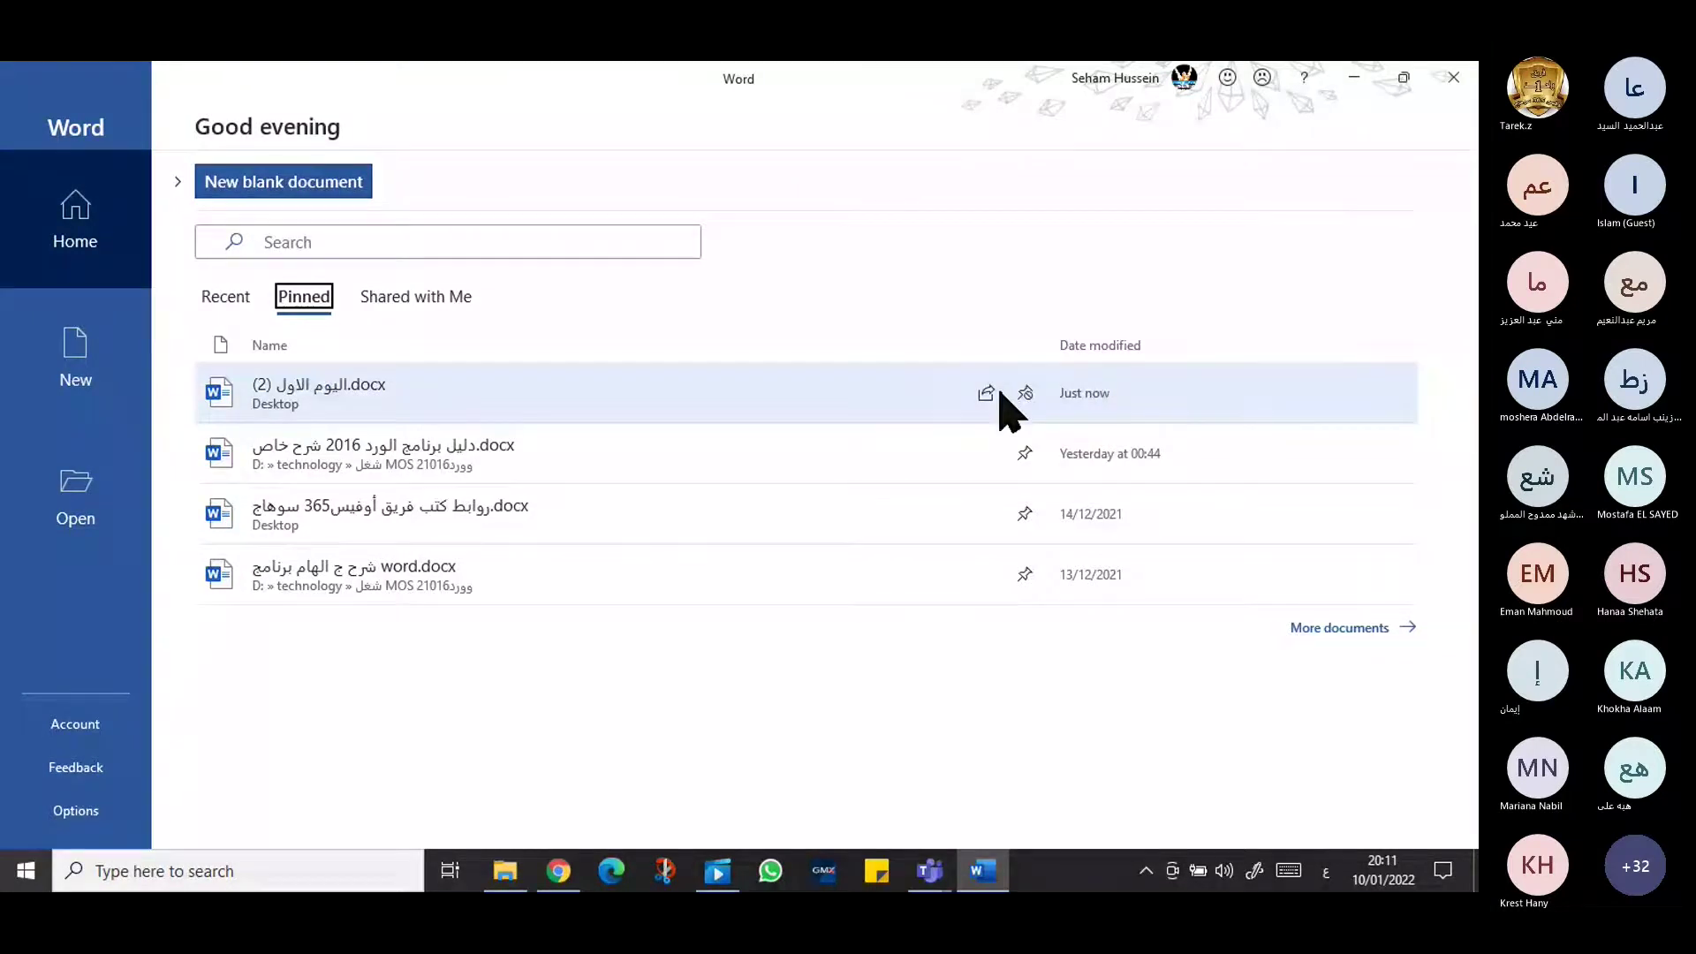
- Unpin the file and switch to the Shared with Me list
click(1013, 392)
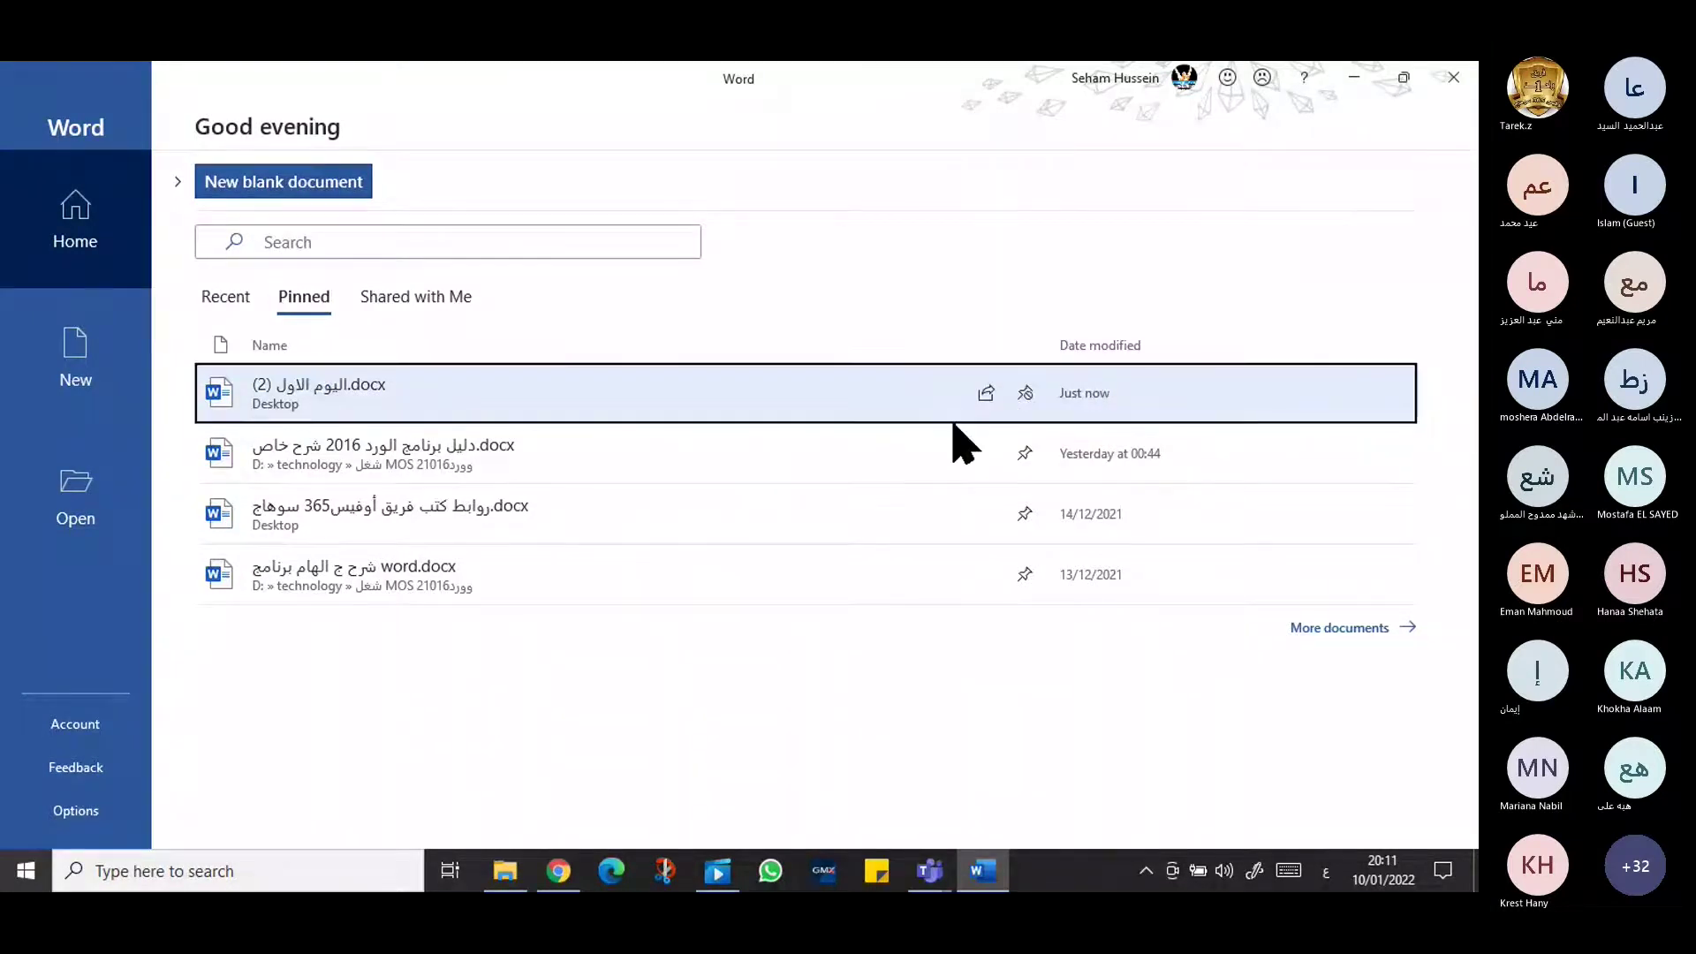
click(225, 297)
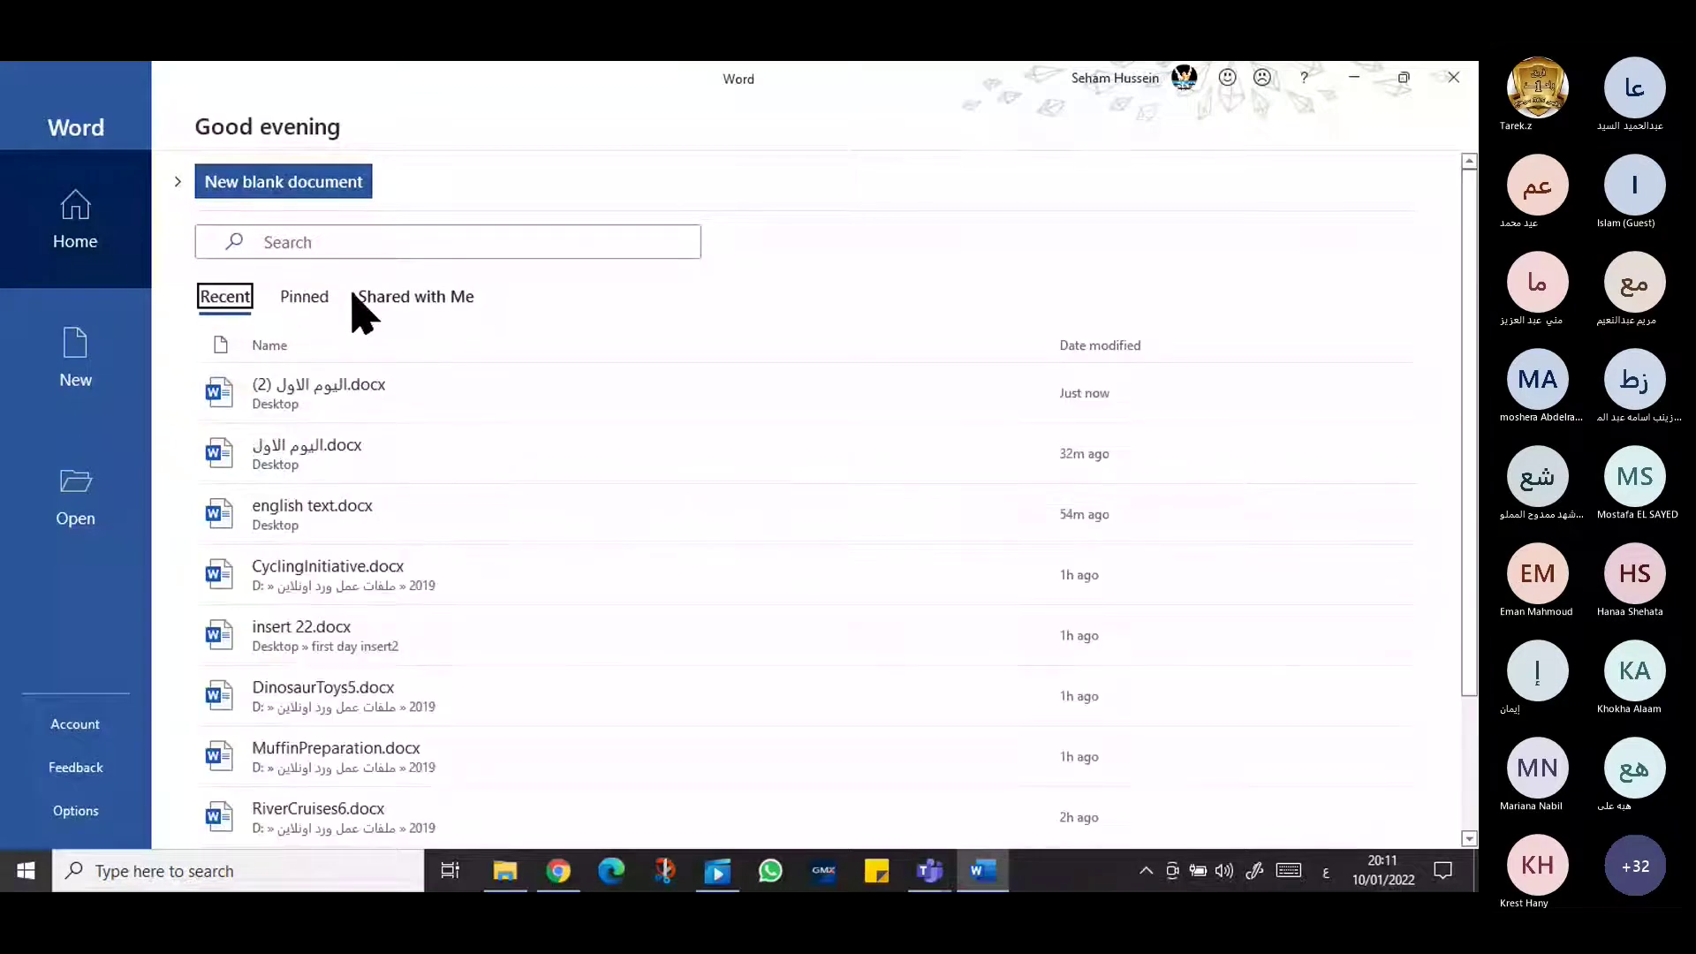
click(417, 300)
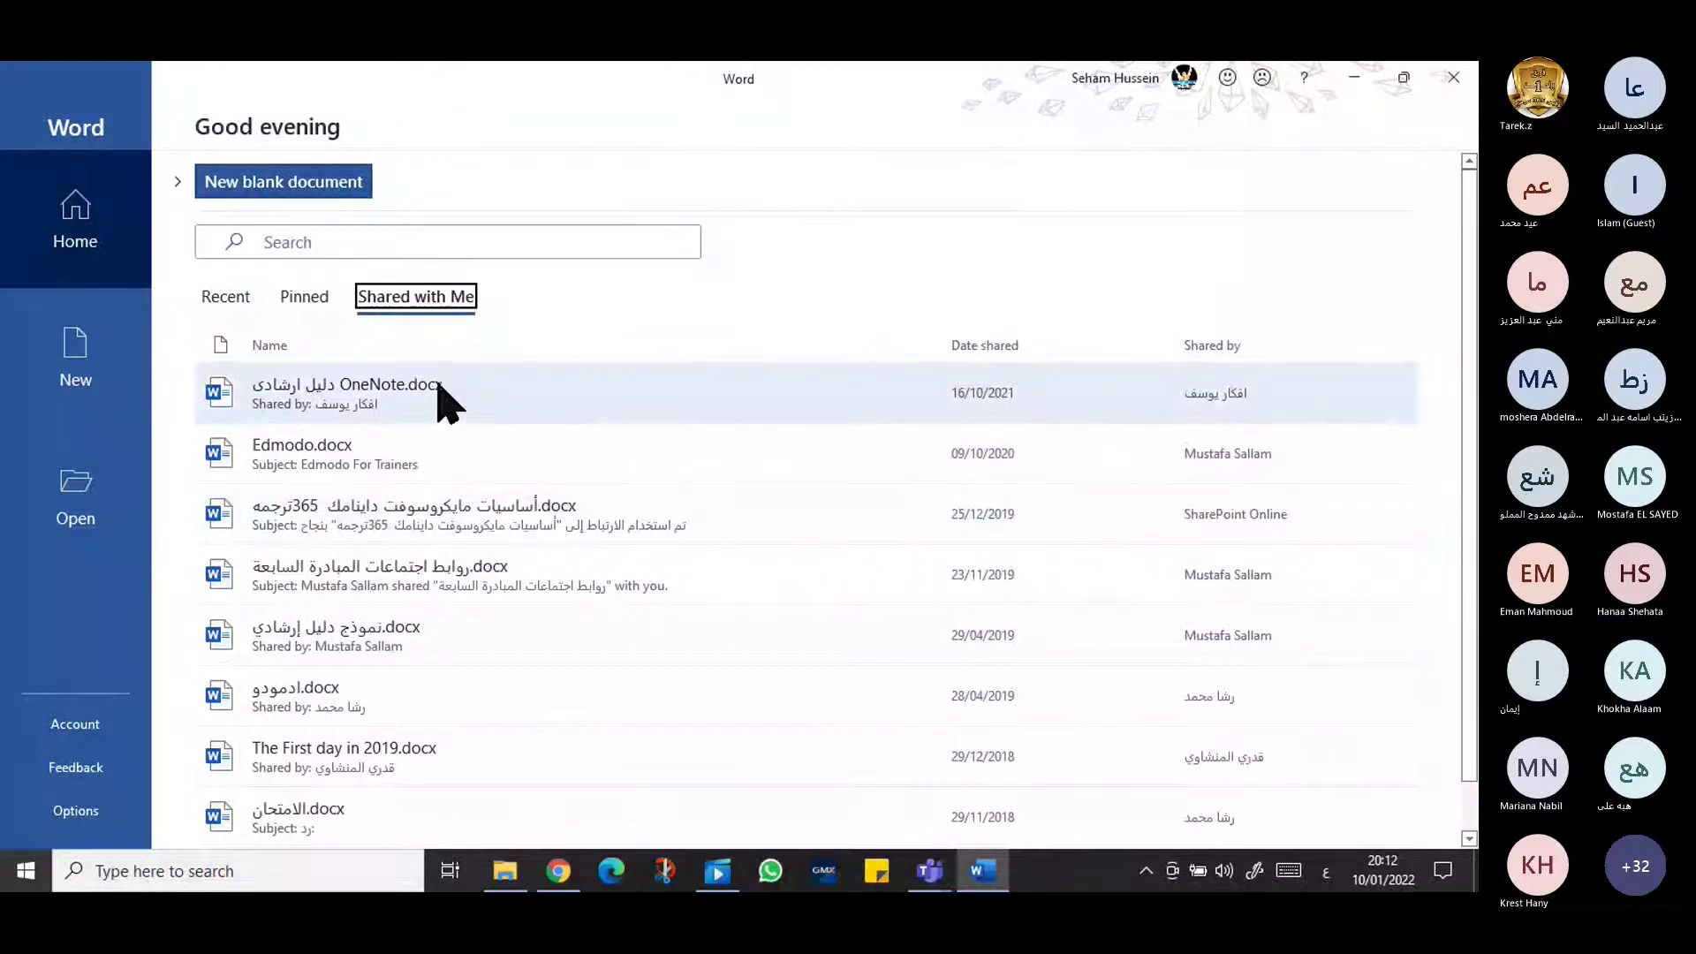
- Open the shared OneNote.docx guide, dismiss the updates tip, then close Word
click(468, 409)
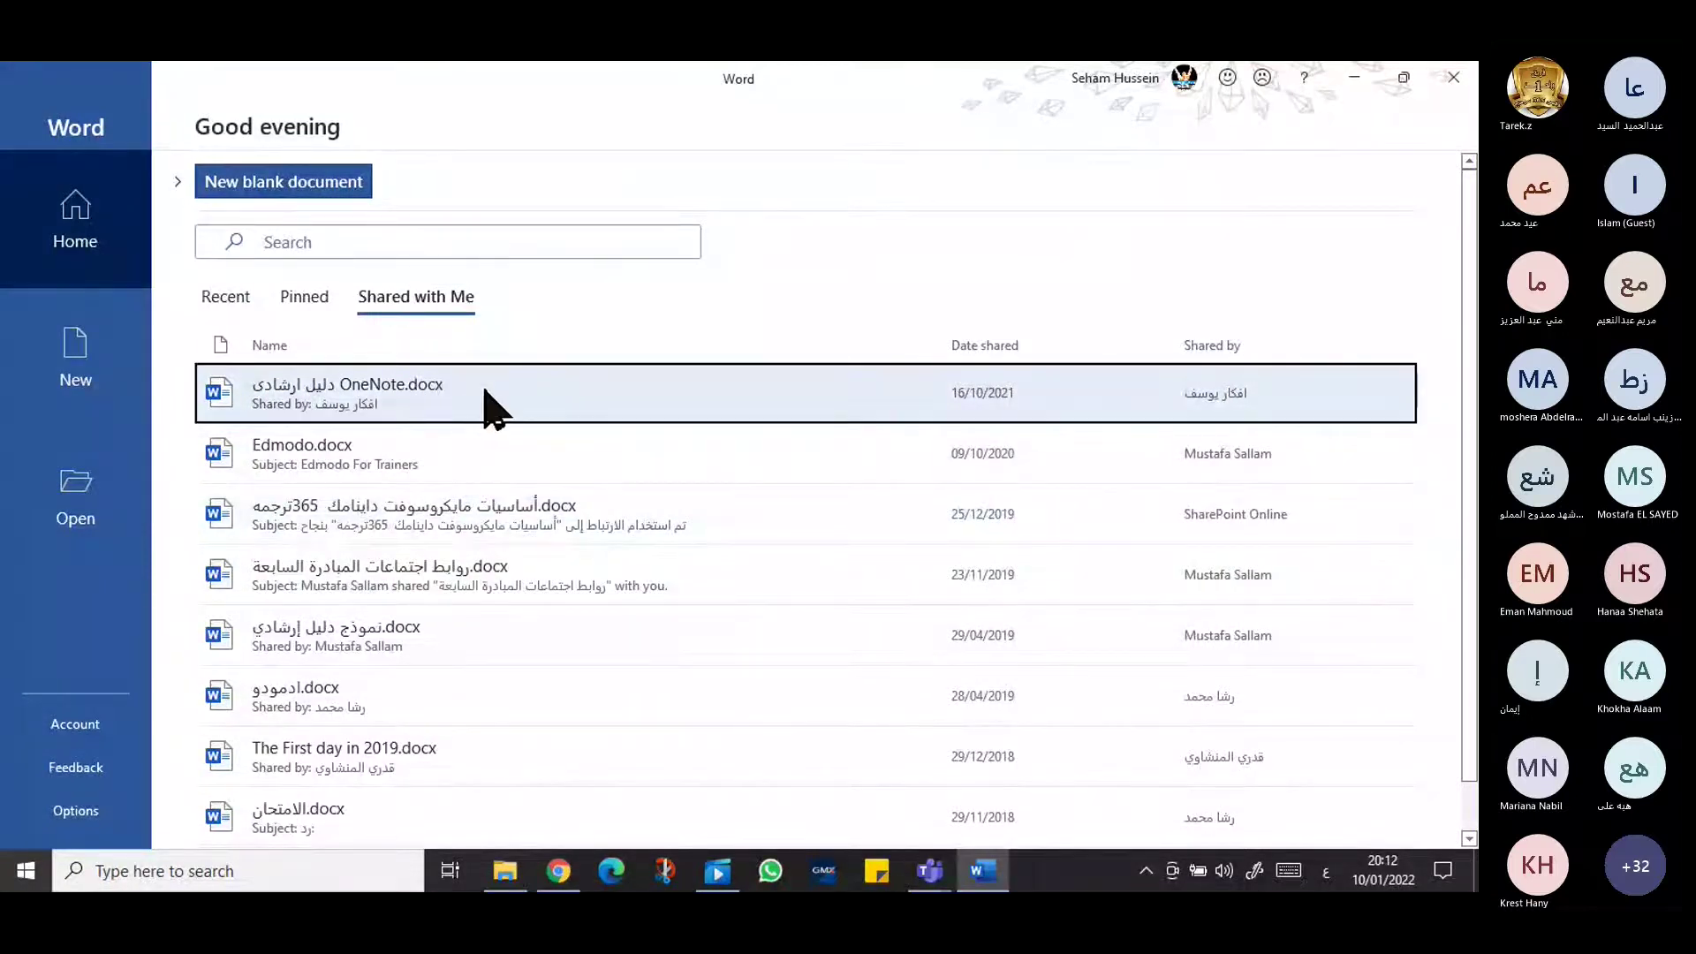
double_click(491, 406)
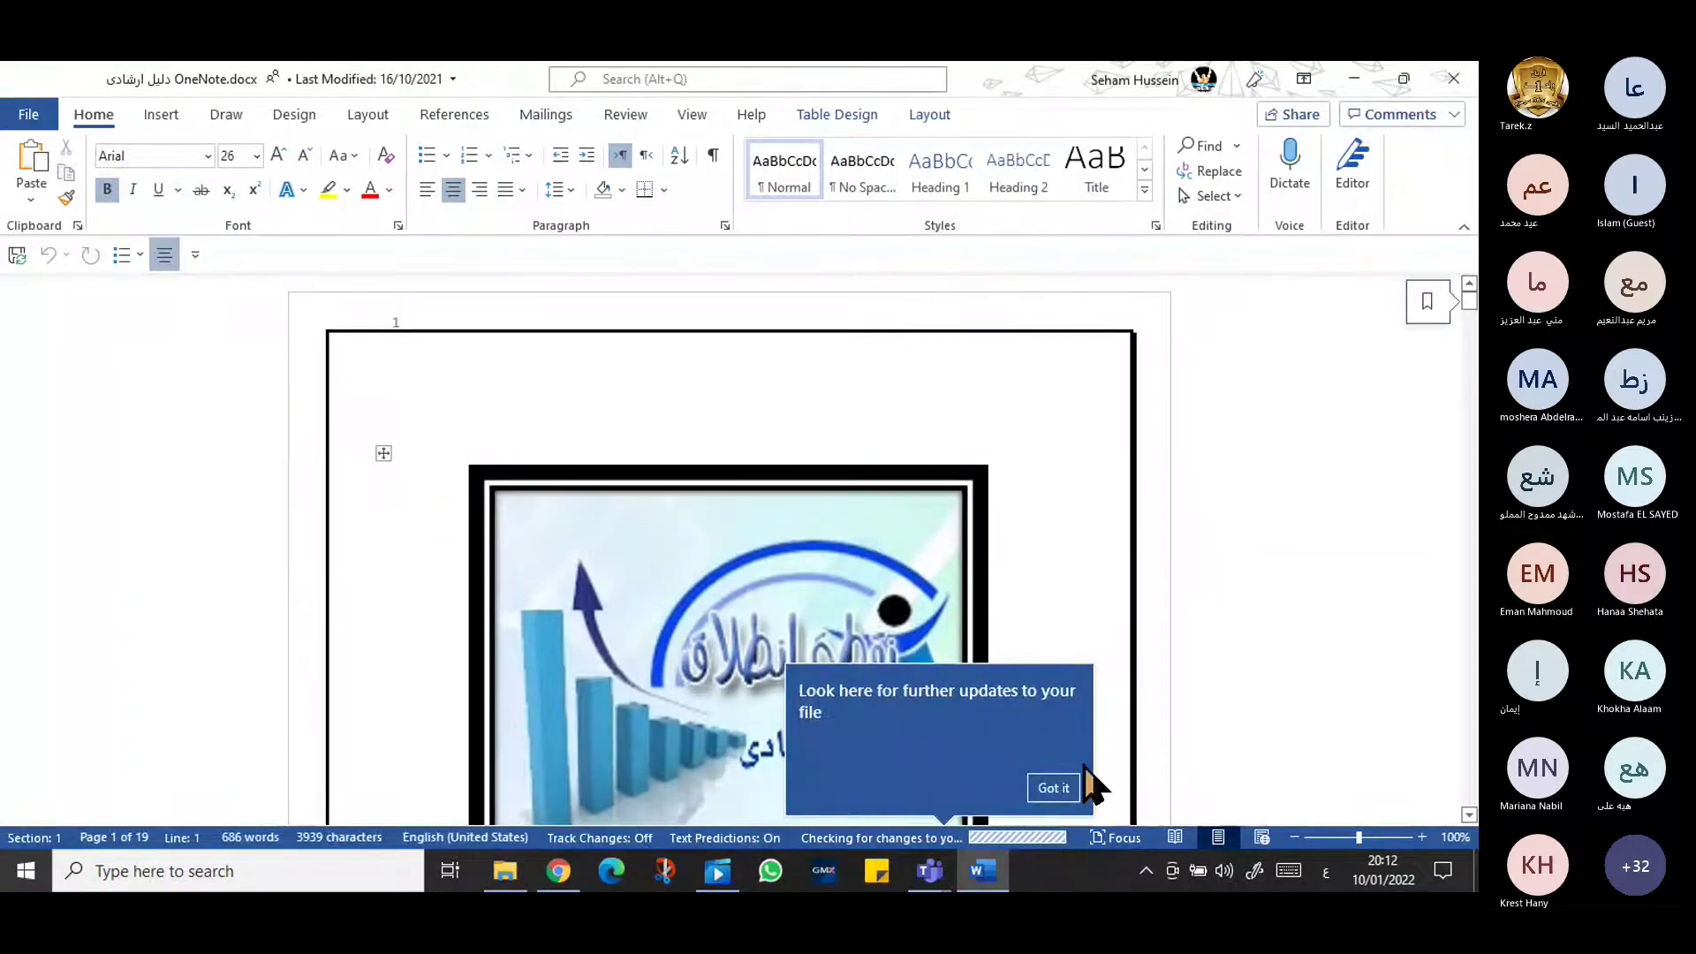
click(1057, 790)
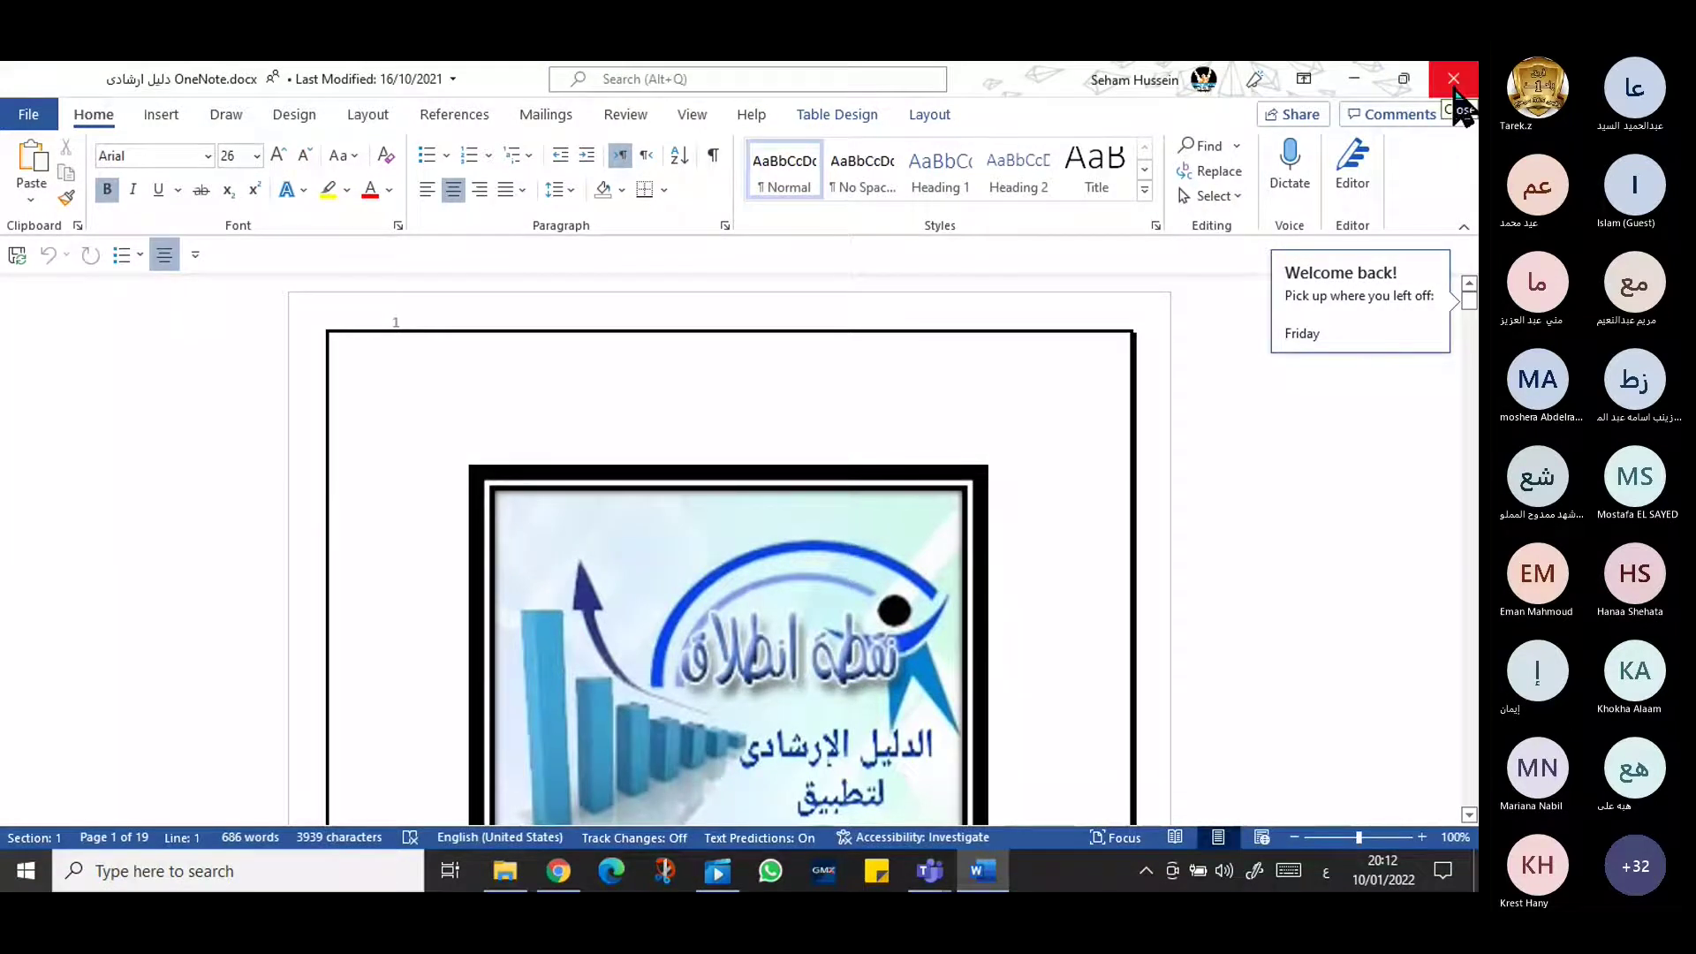
click(1456, 88)
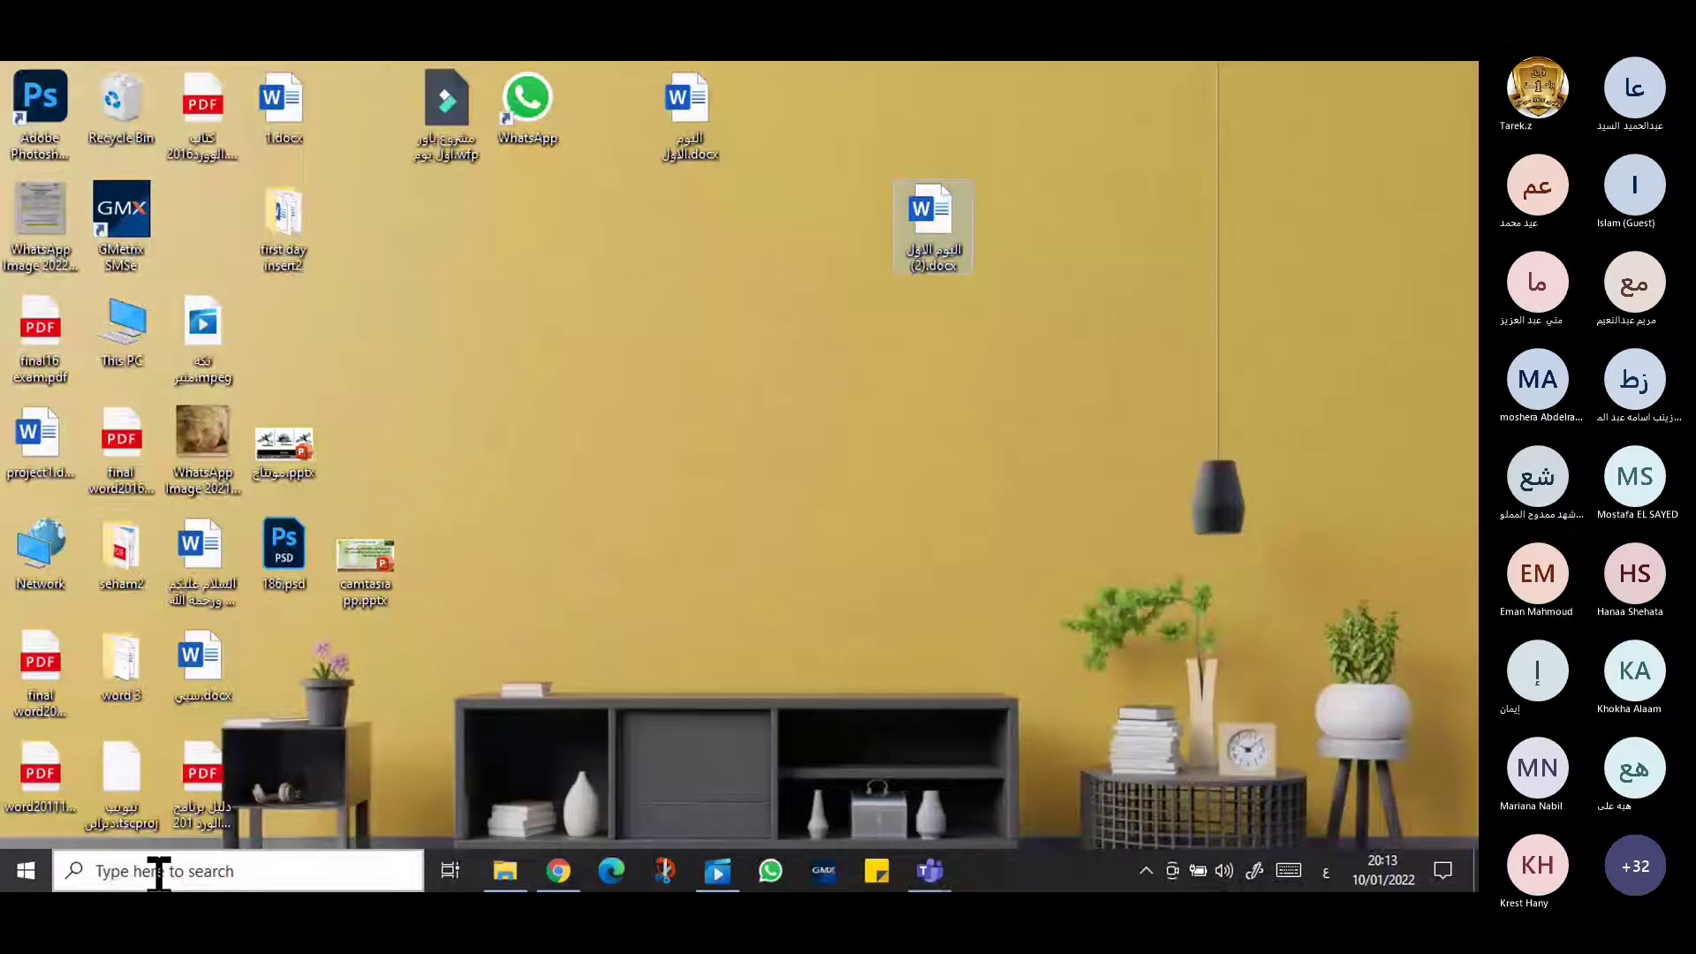
- Relaunch Word from the taskbar search and create a new blank document
click(158, 872)
click(189, 581)
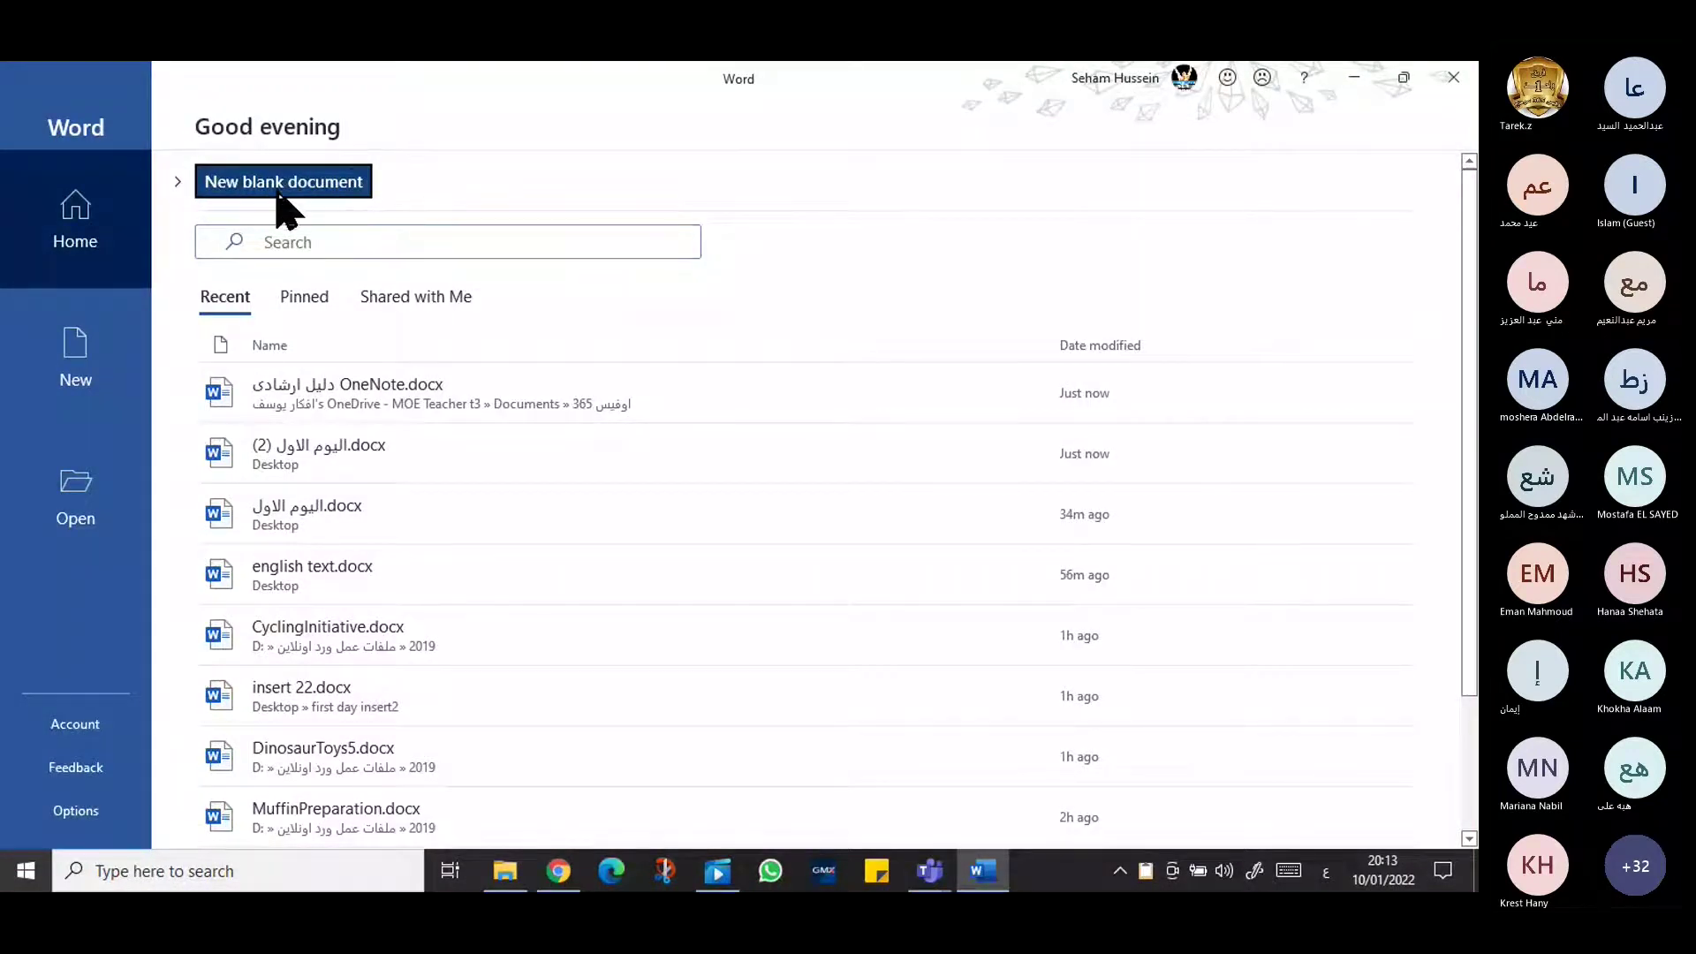
click(180, 183)
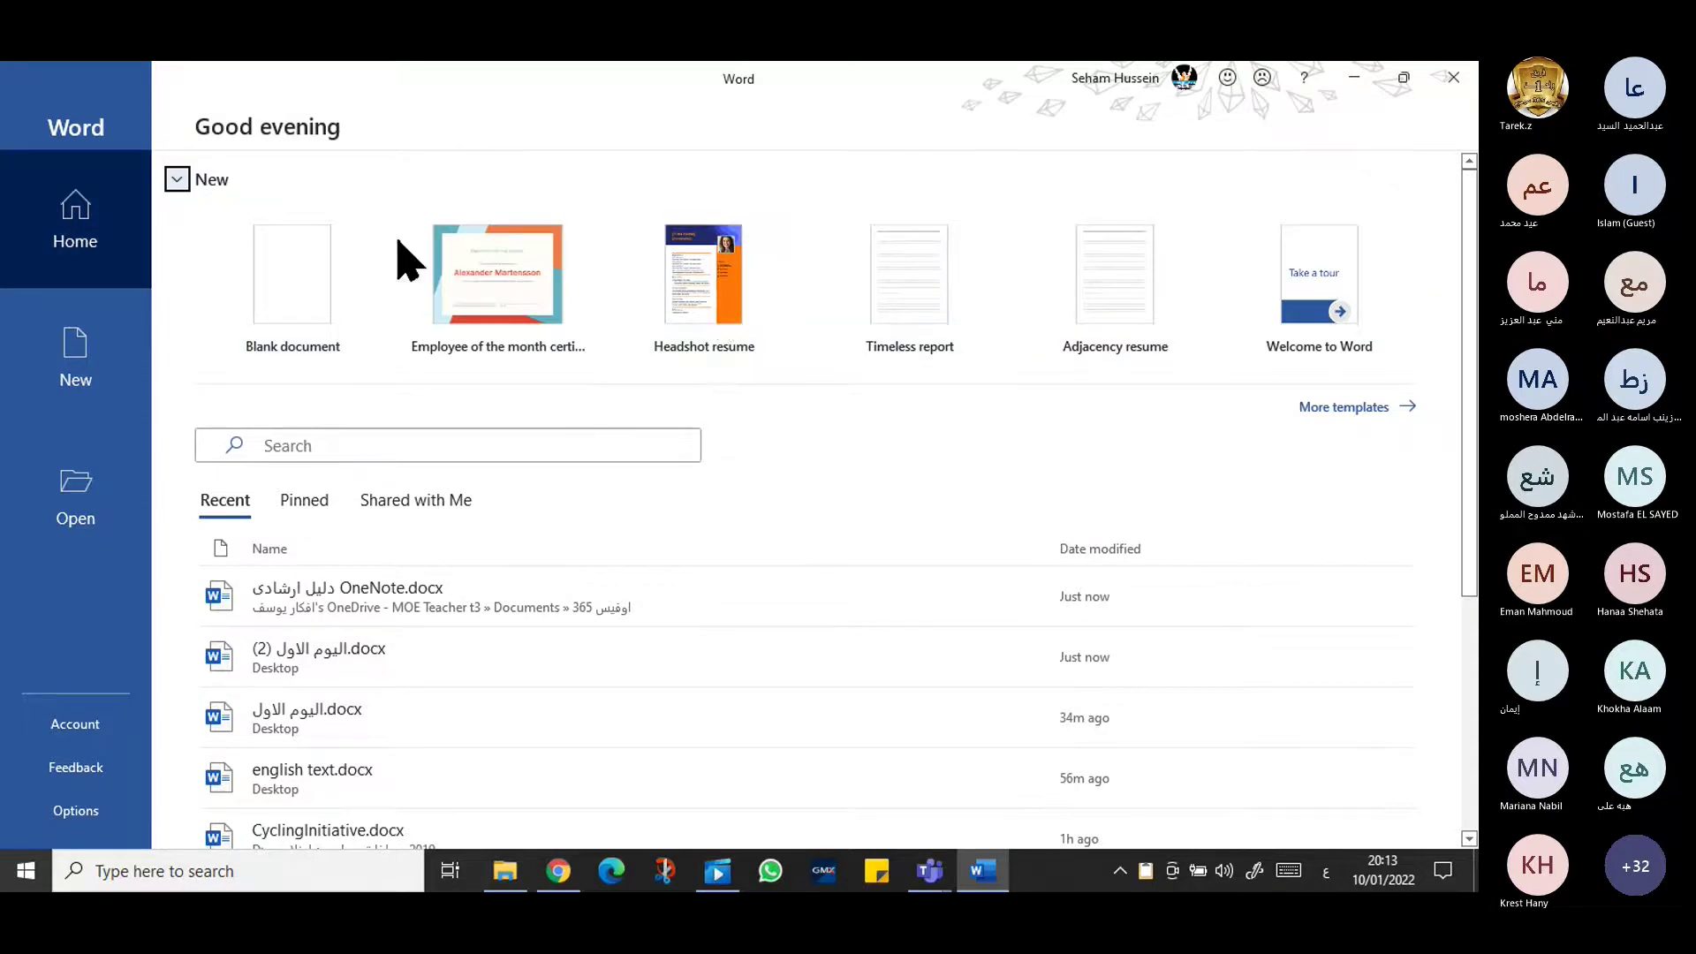
click(297, 285)
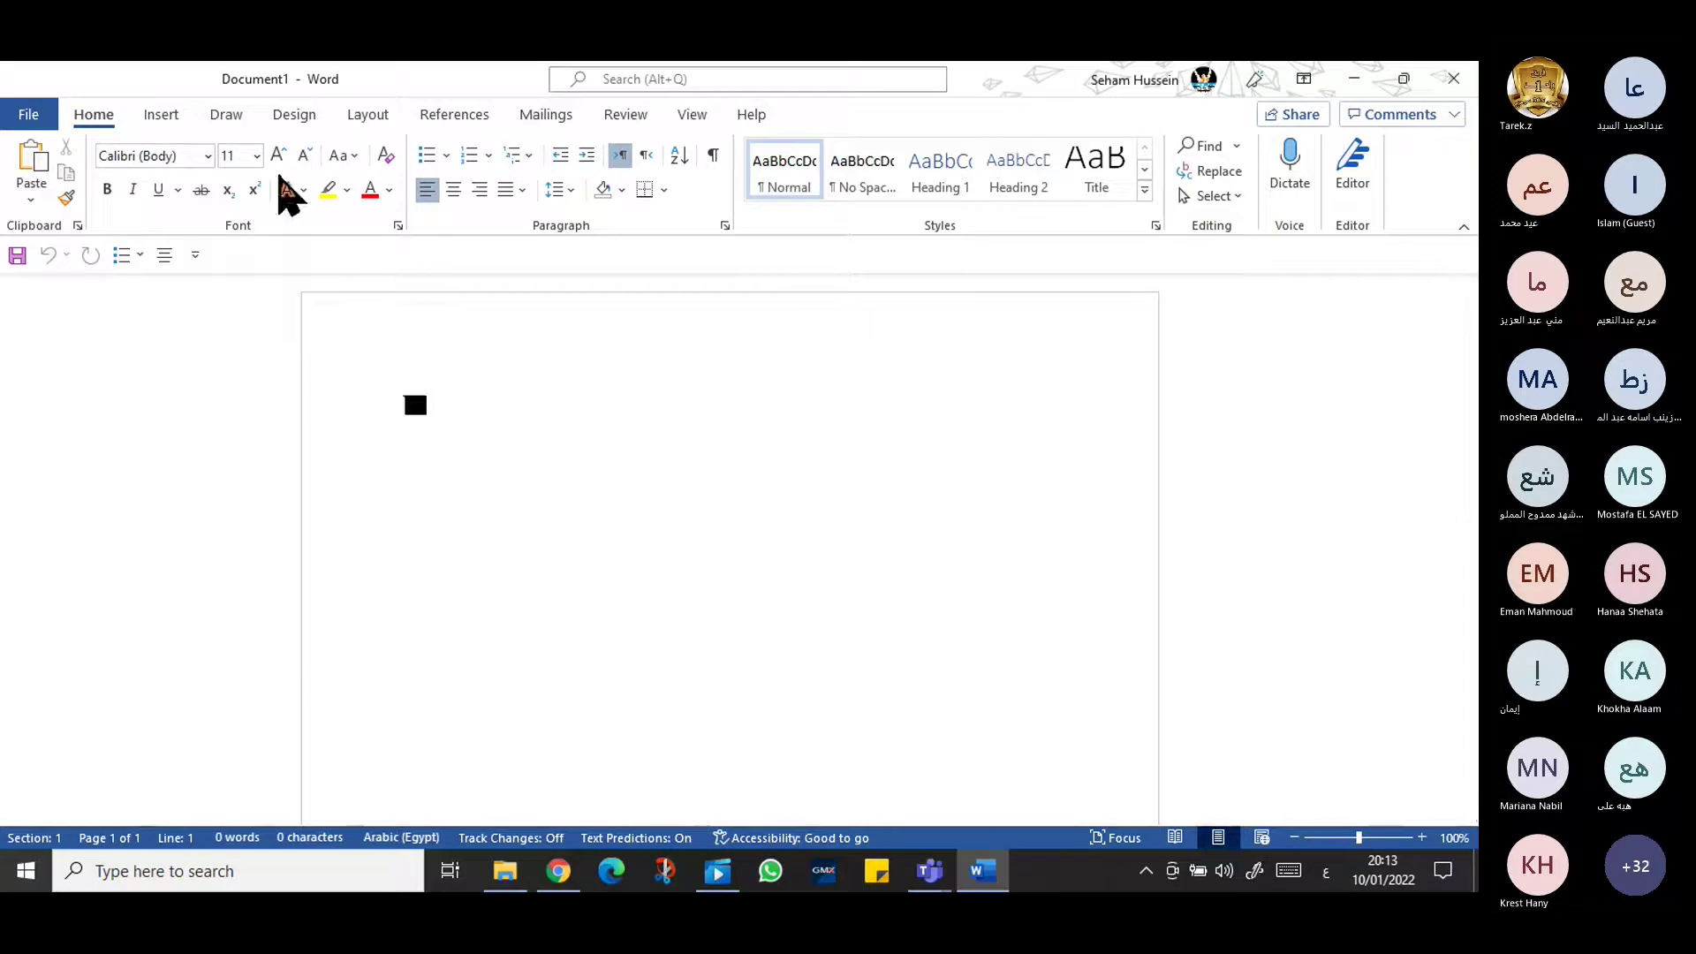
- From File Home, preview the Headshot resume template and its description
click(29, 115)
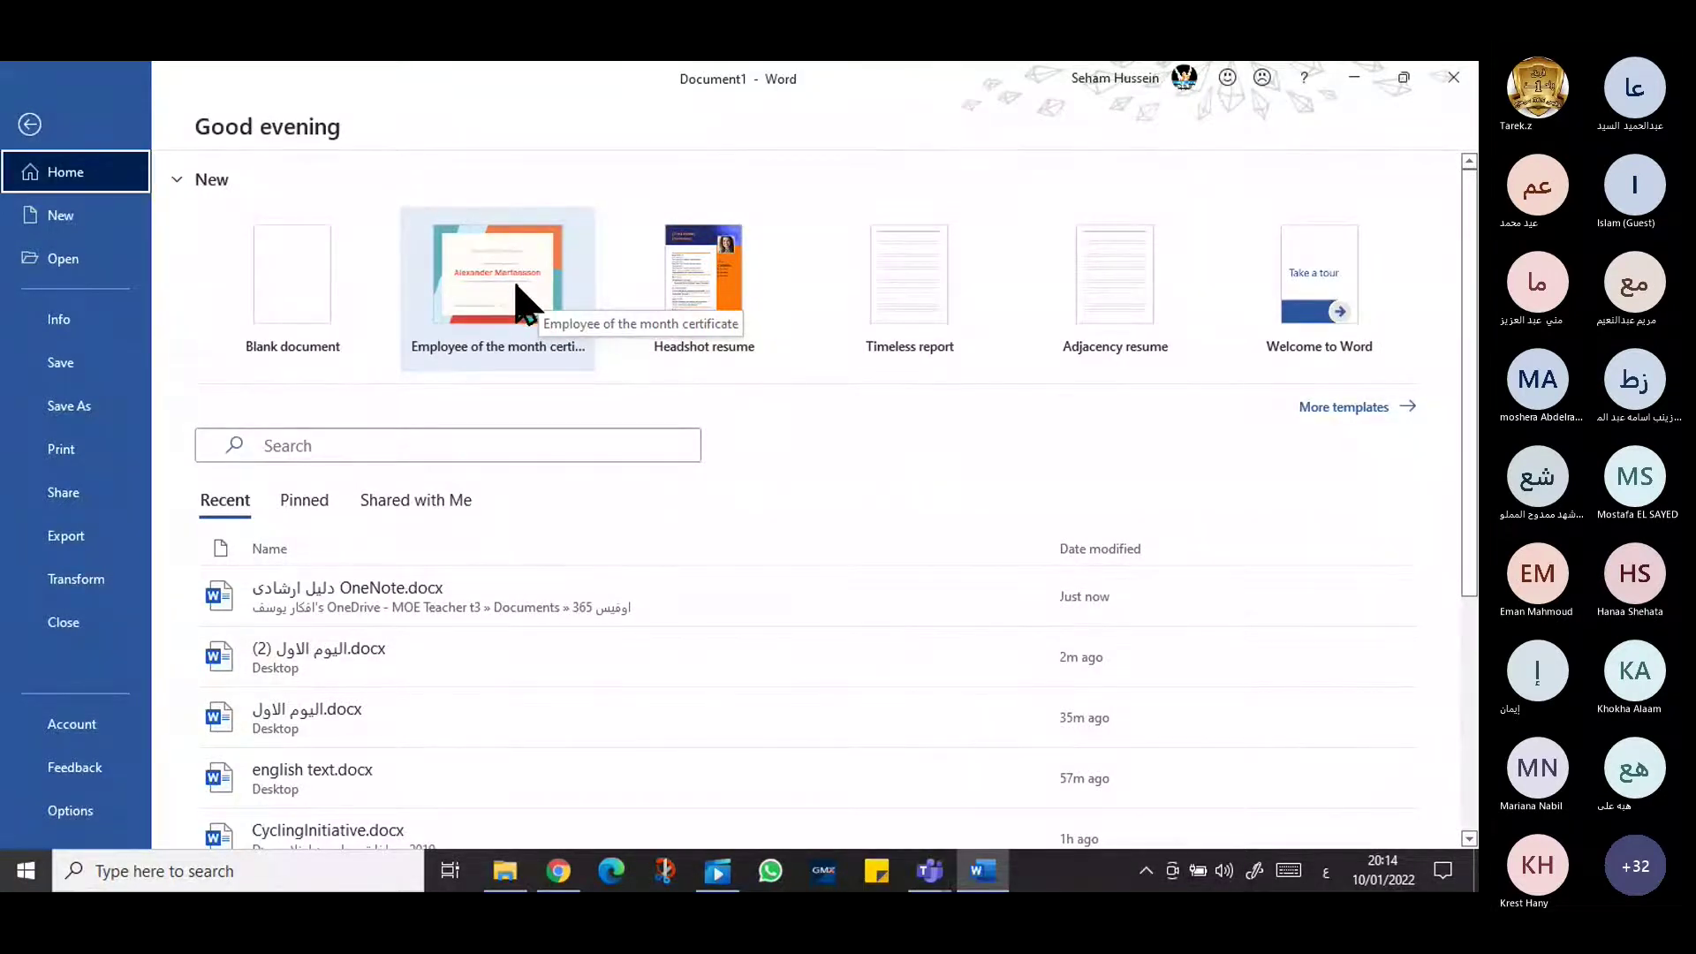
click(742, 287)
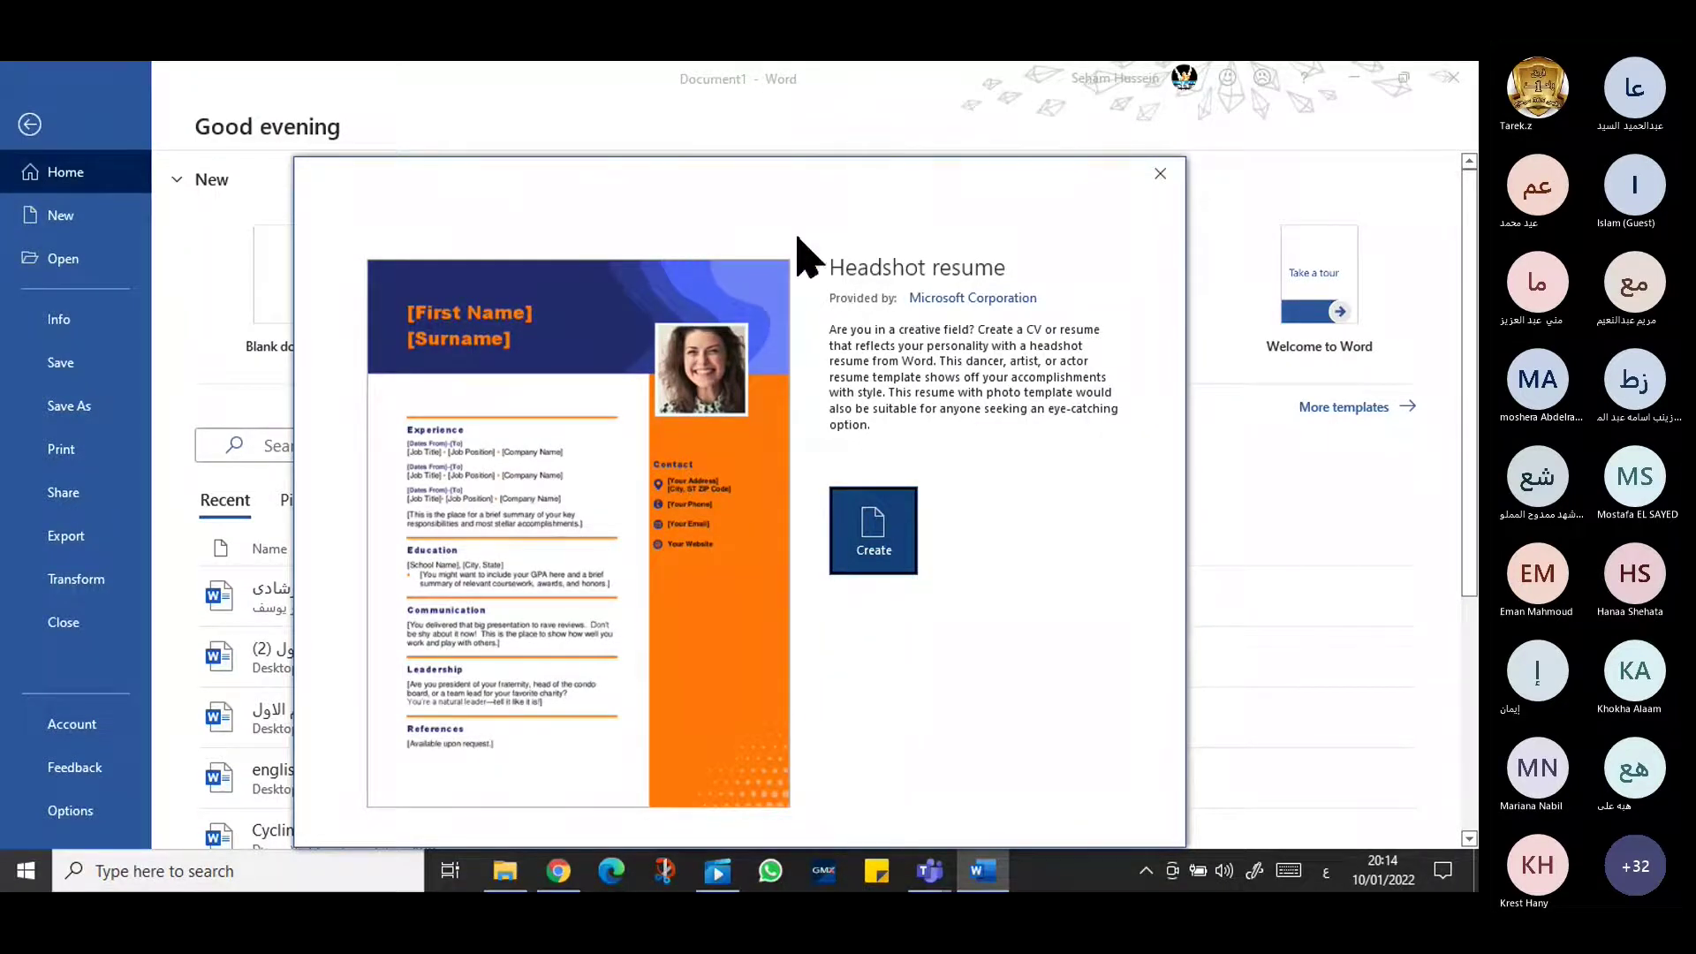
click(879, 528)
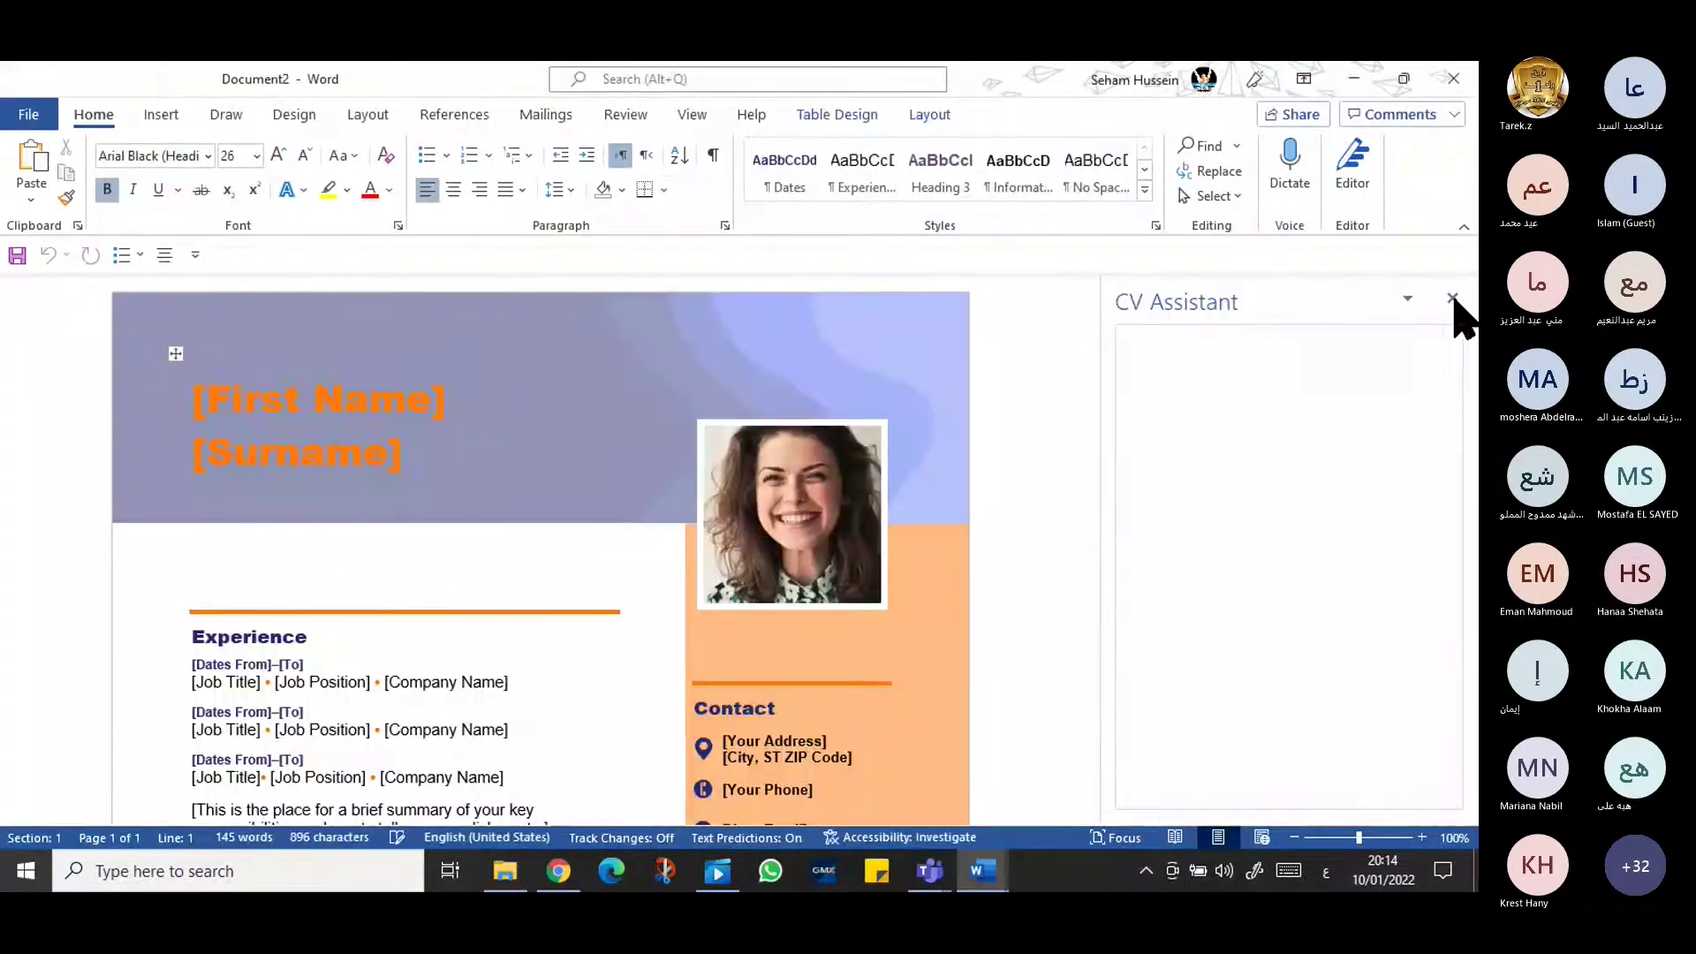
click(1452, 300)
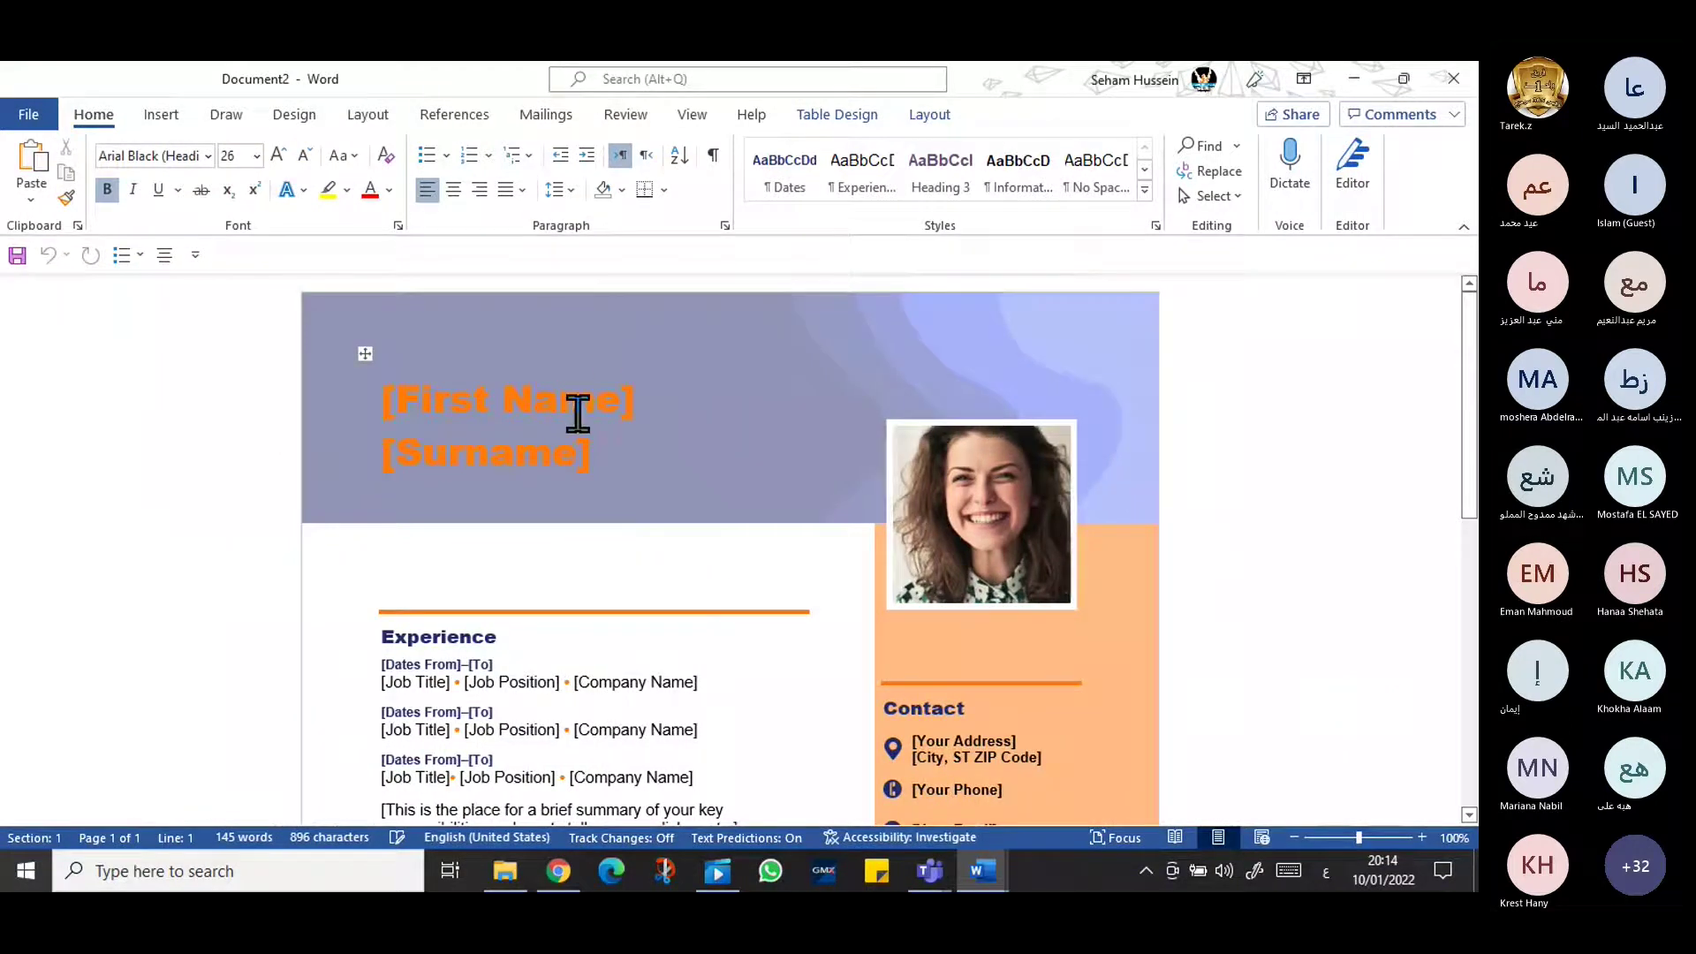
scroll(742, 424, down, 5)
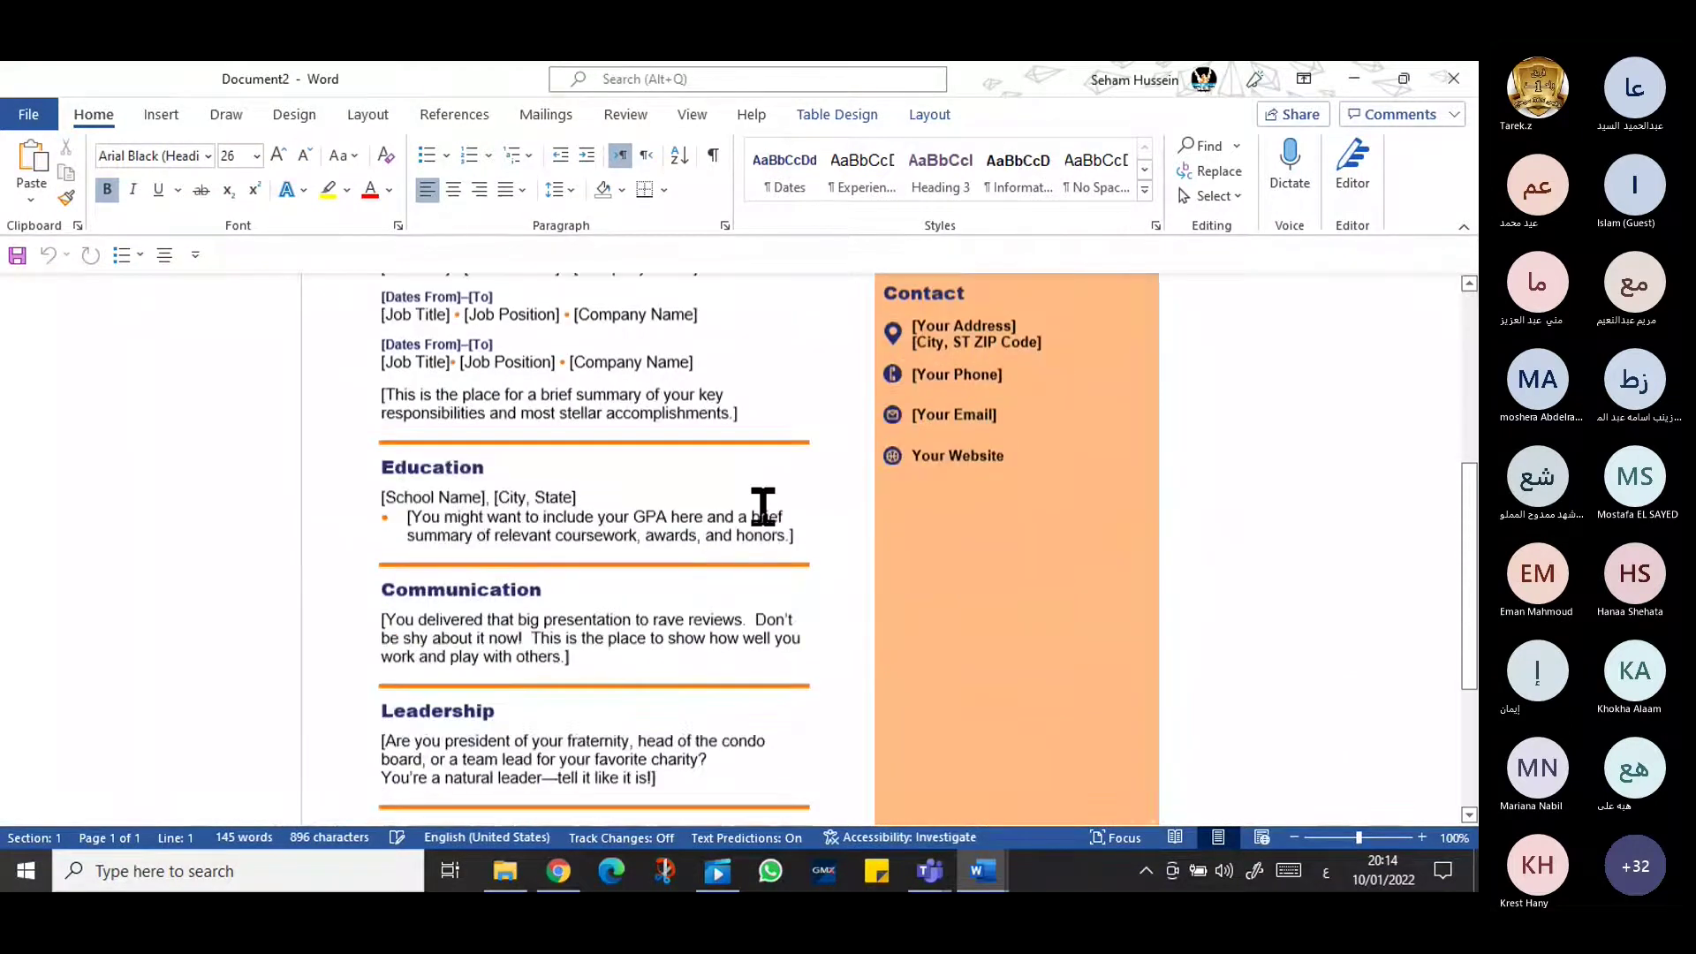
scroll(760, 503, up, 3)
scroll(773, 516, up, 2)
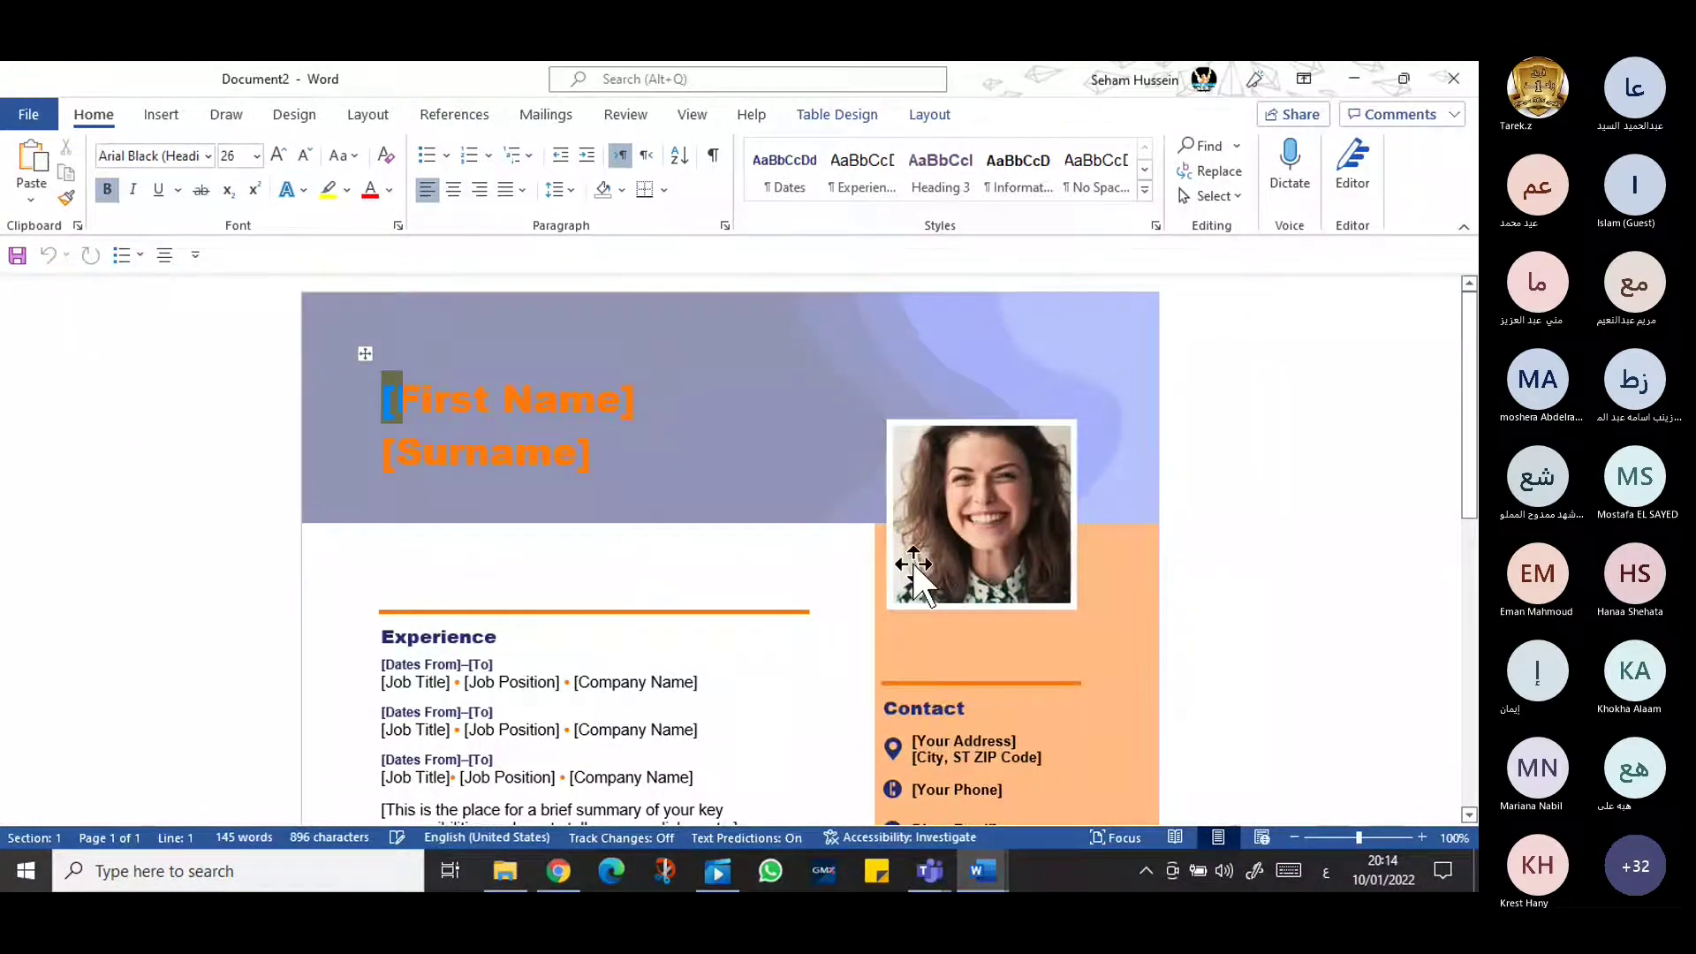
scroll(915, 574, down, 2)
scroll(984, 530, up, 2)
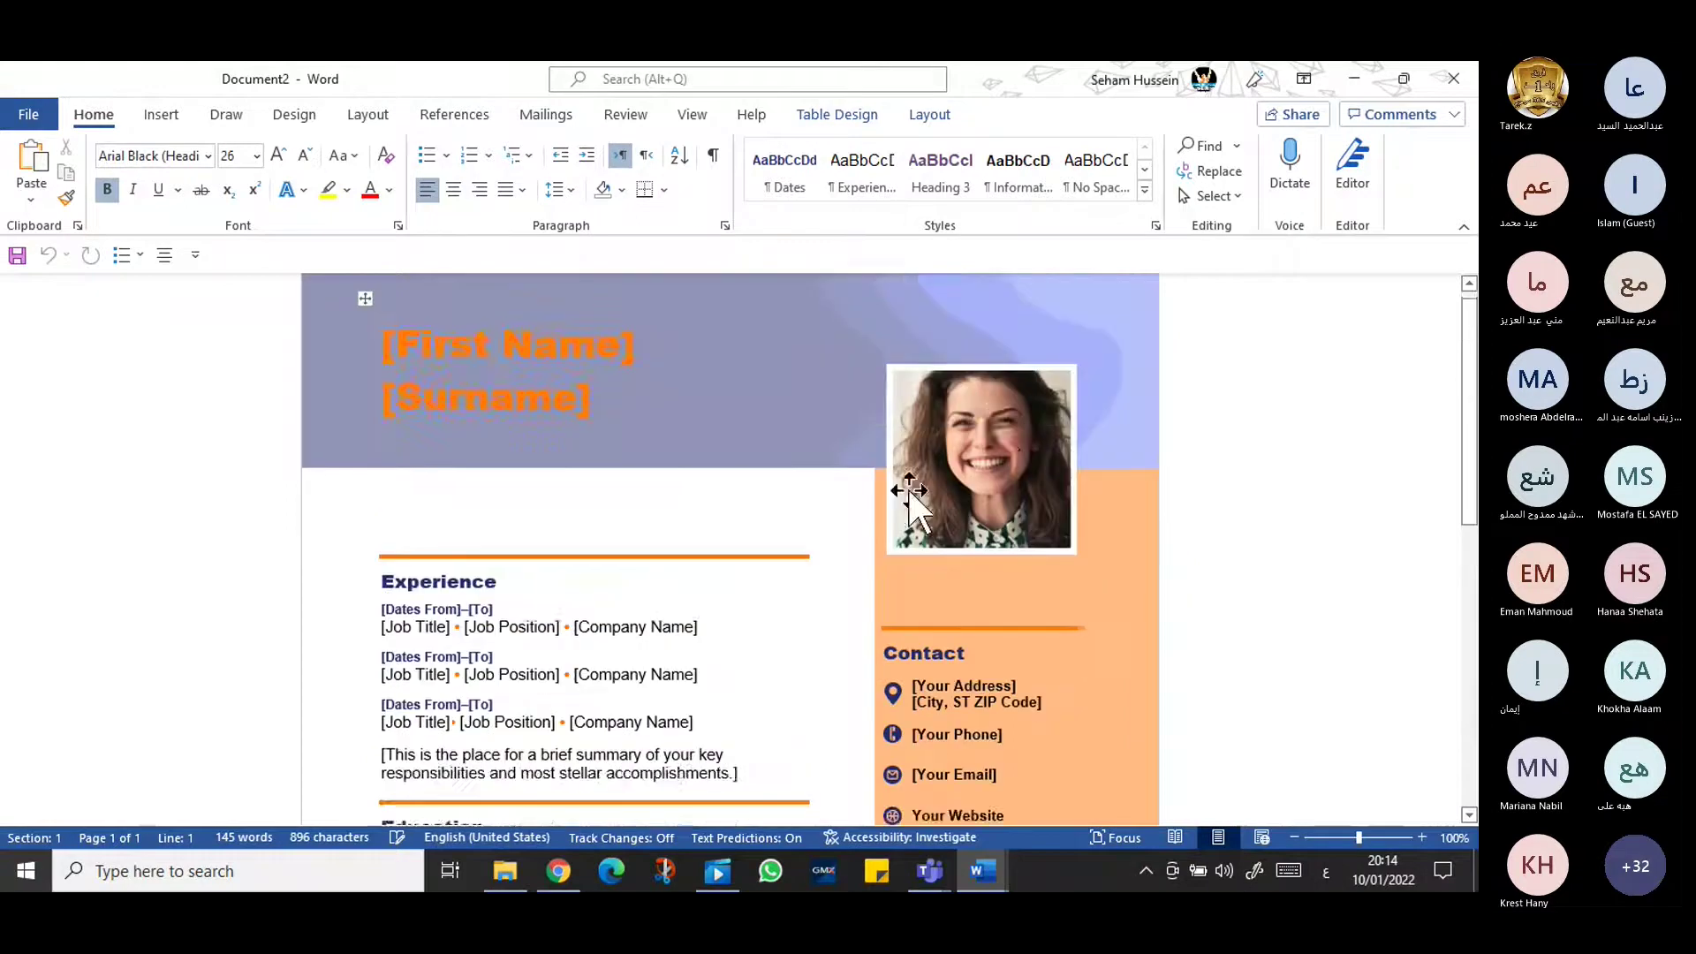
click(996, 482)
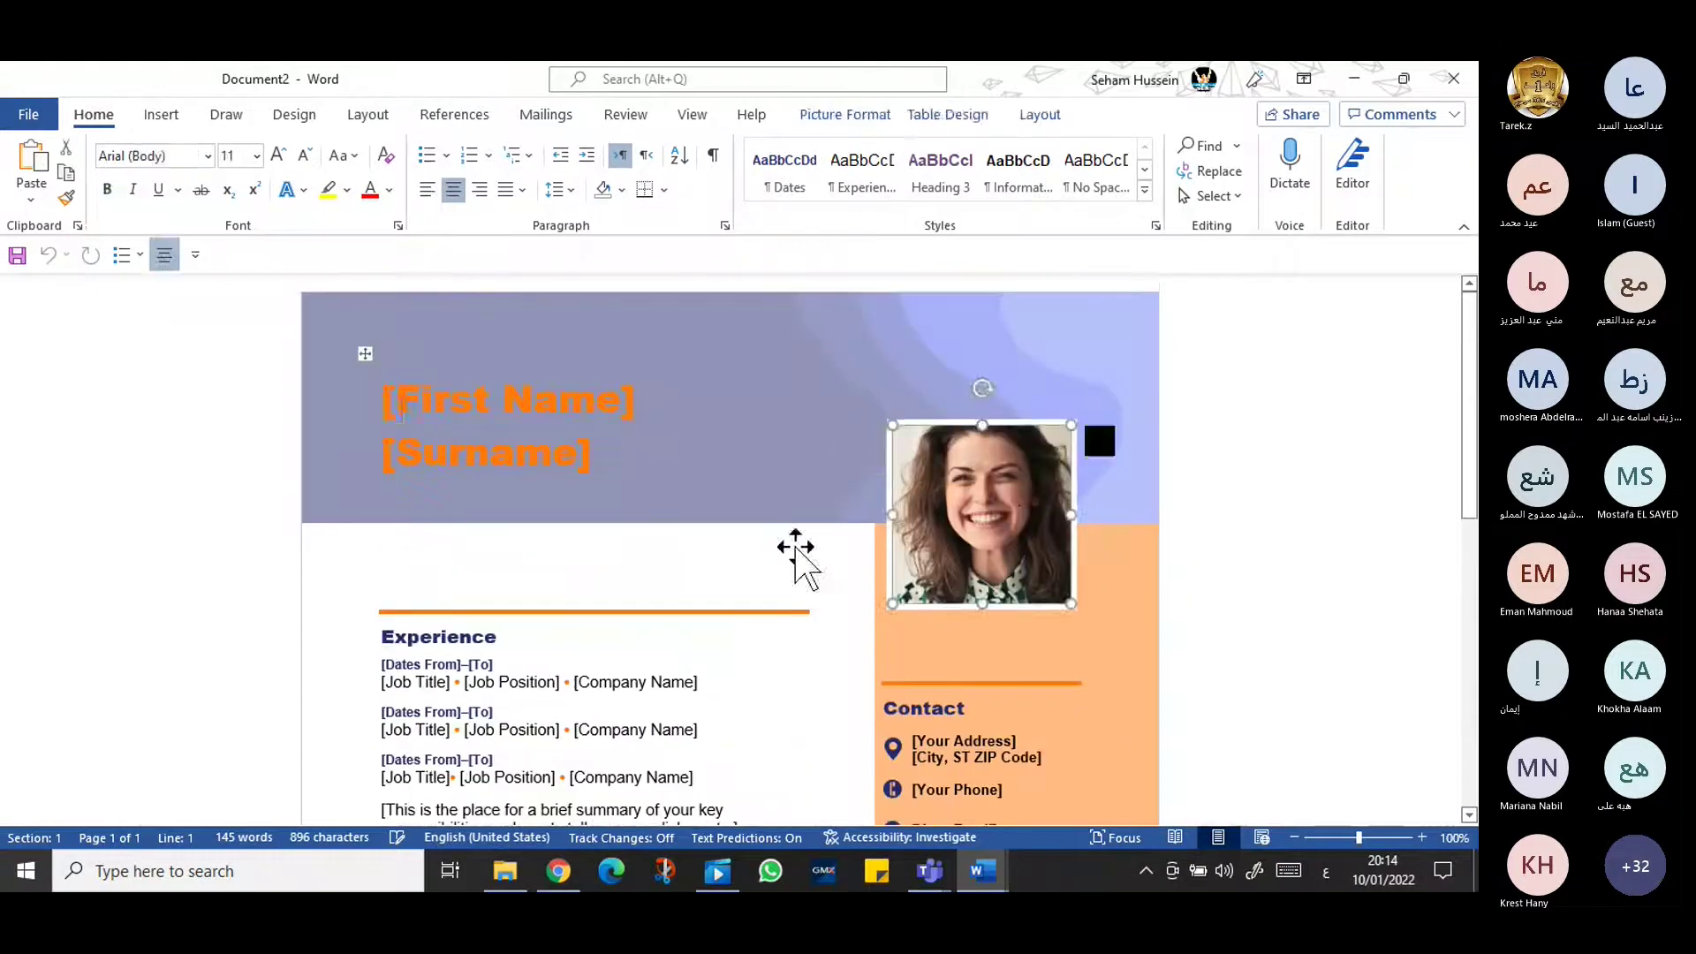
scroll(636, 515, down, 3)
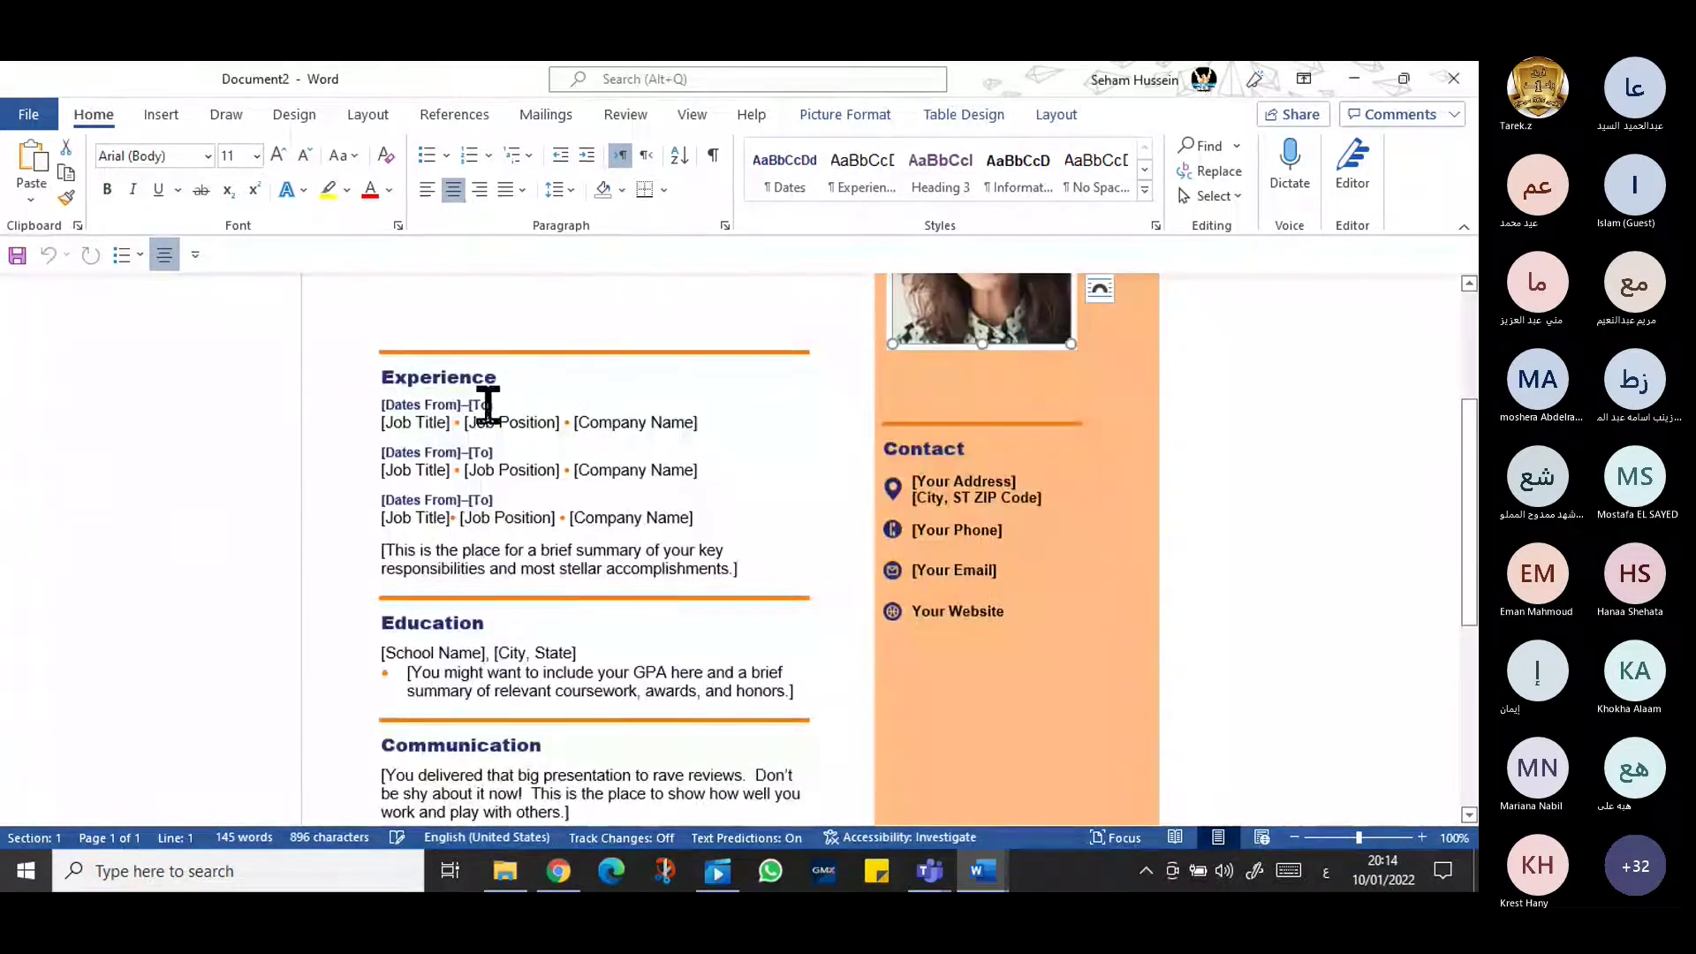
scroll(636, 442, up, 3)
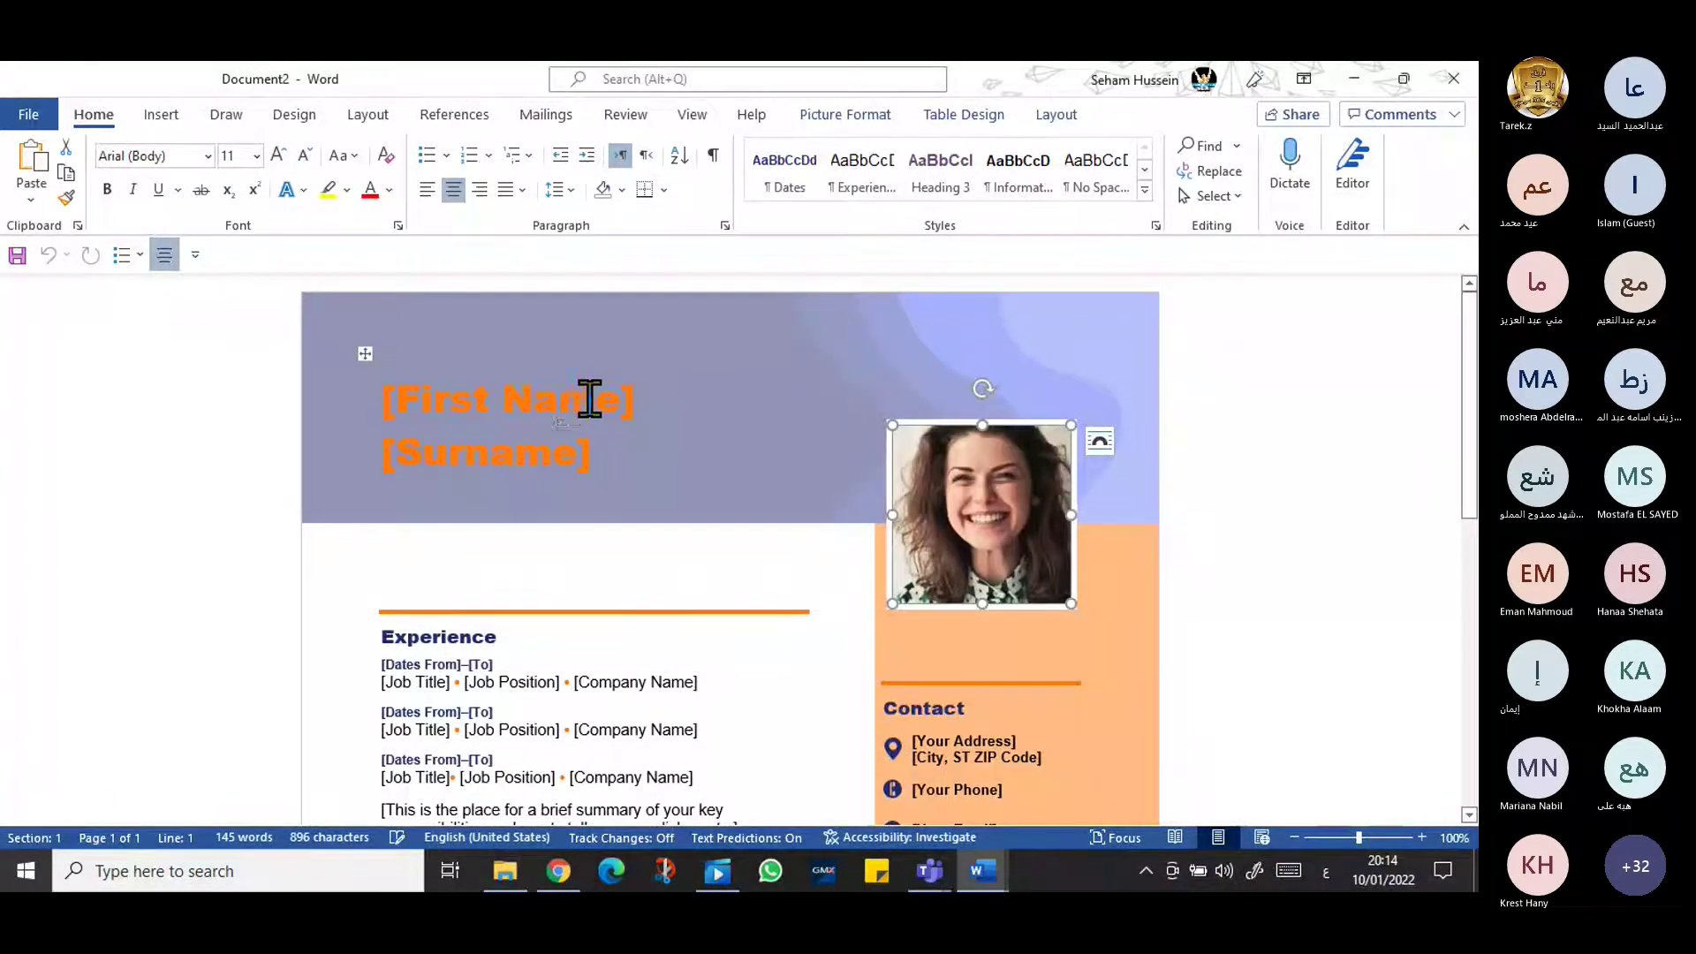
- Replace the [First Name] and [Surname] placeholders with the person's first name and surname in English
click(534, 391)
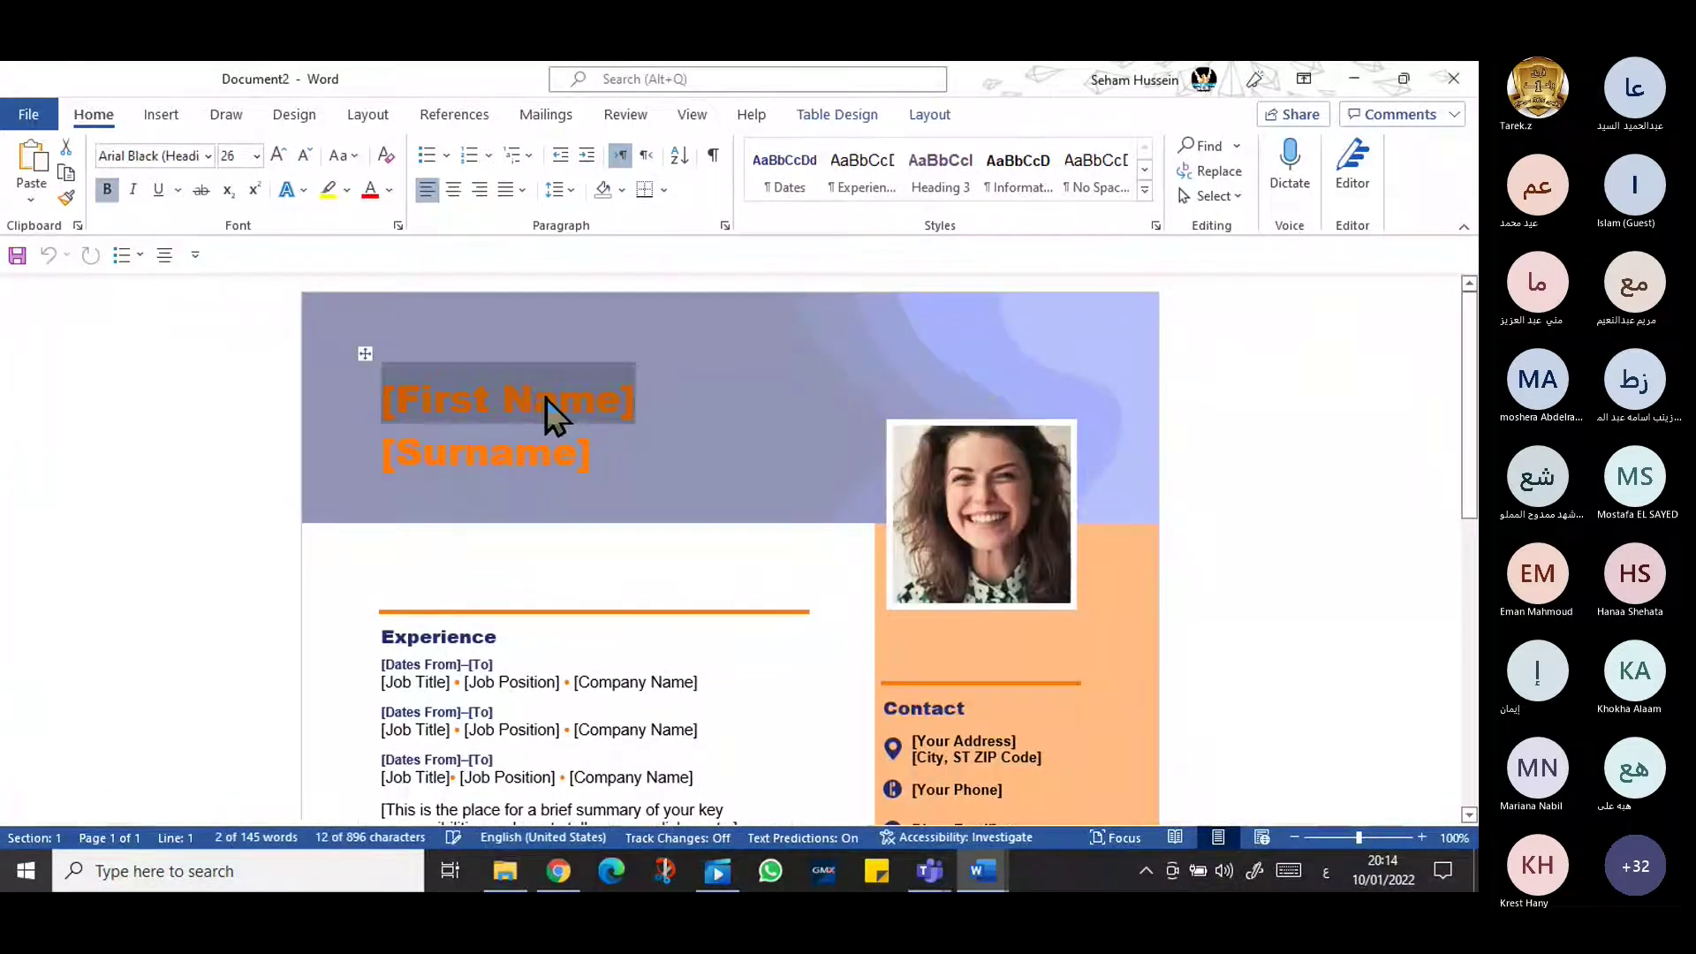
key(alt+shift)
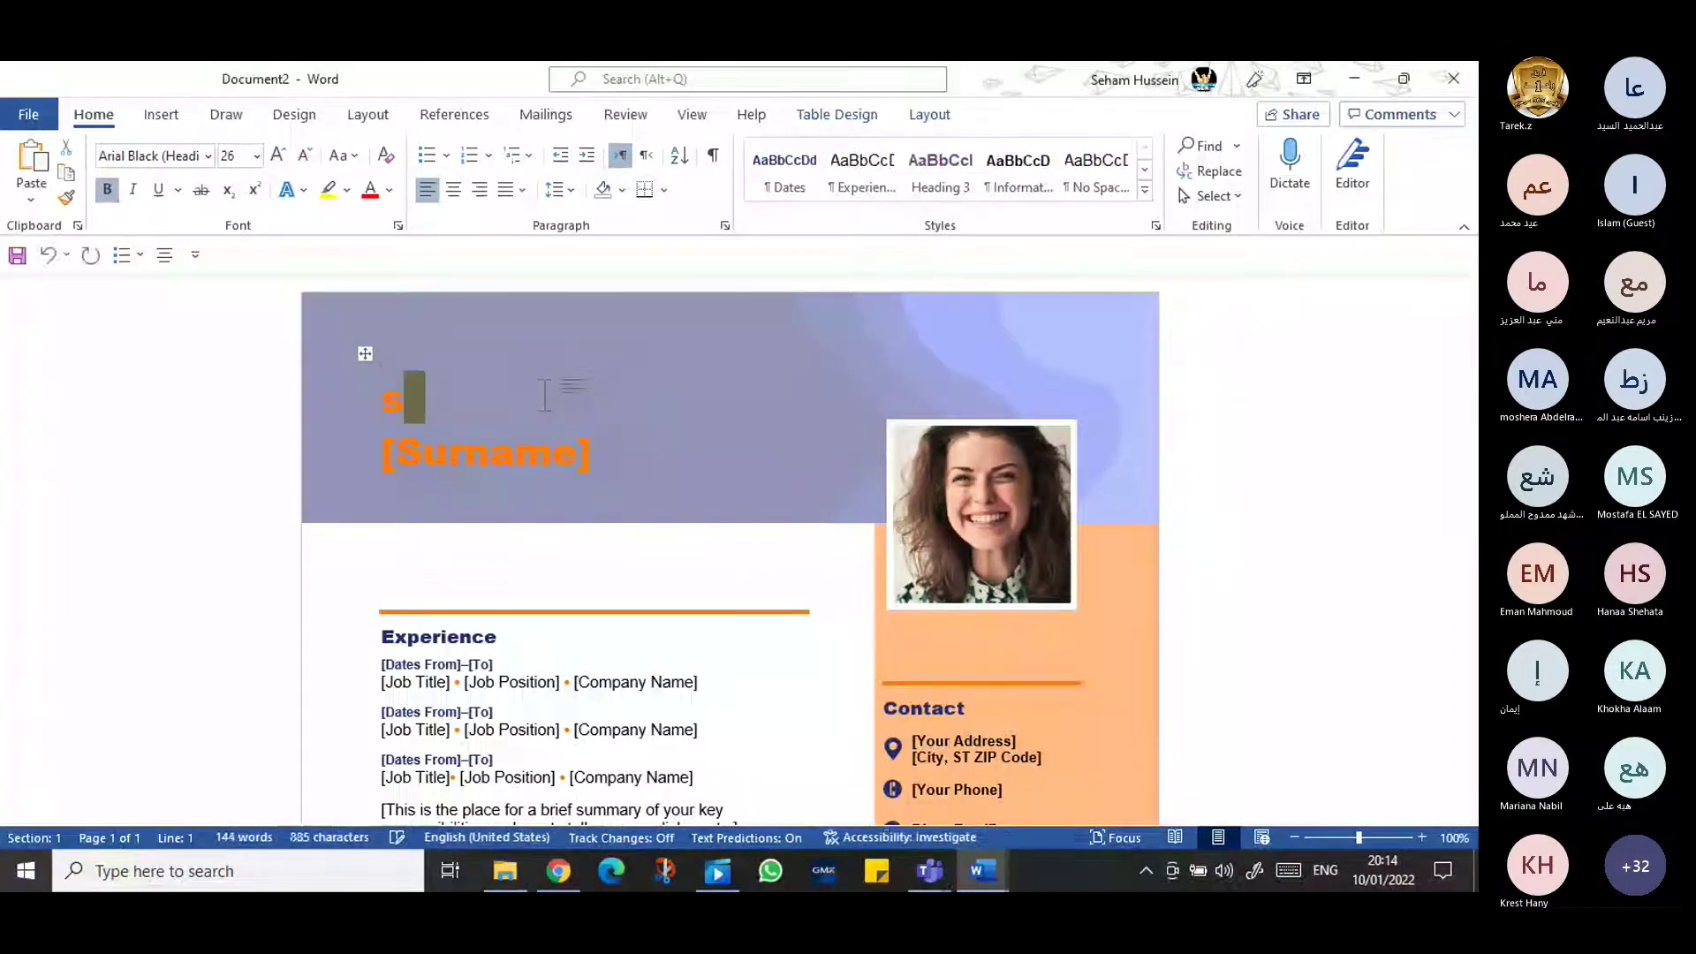
click(475, 454)
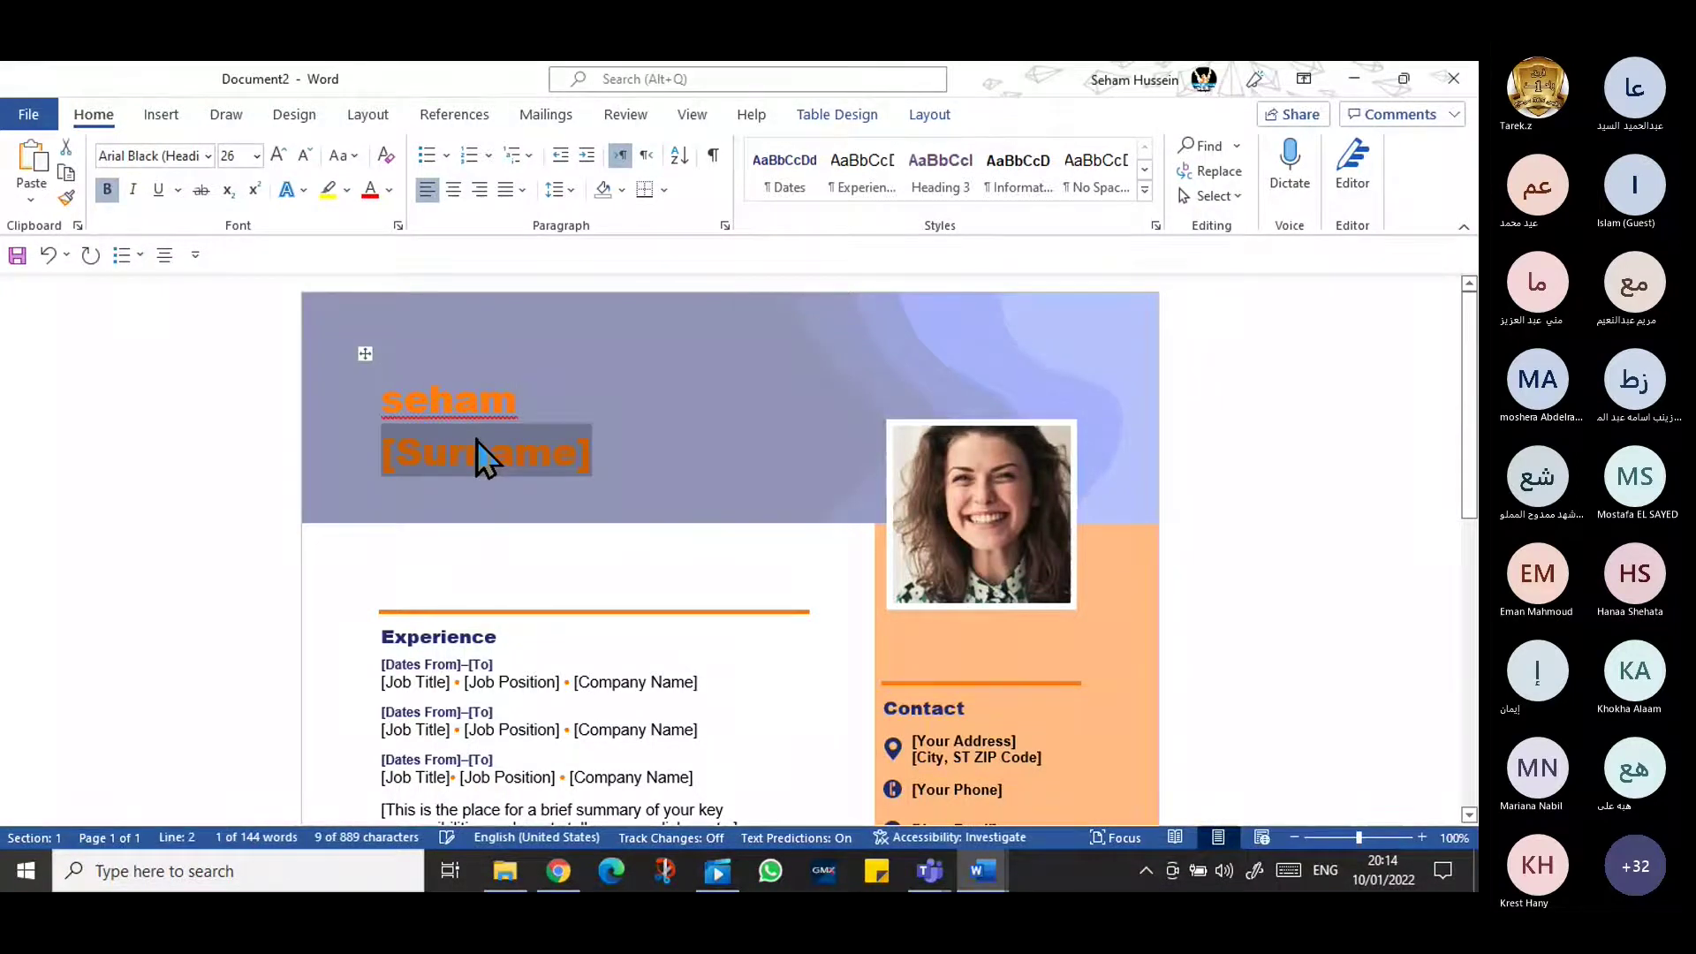
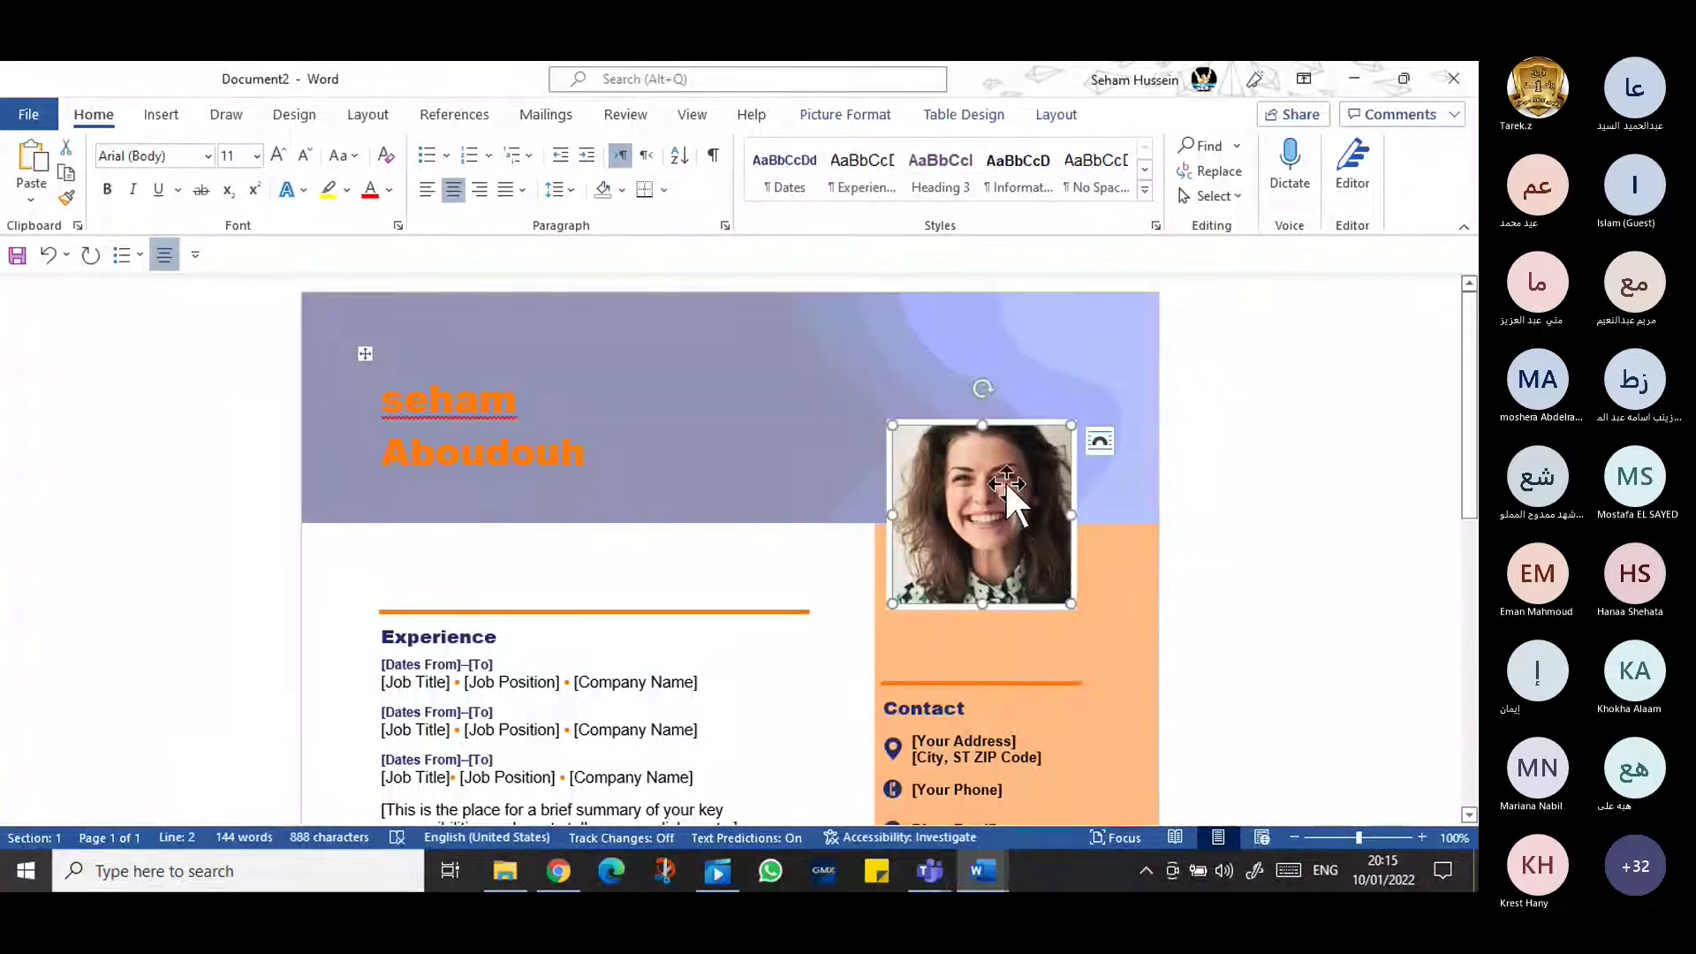
- Replace the résumé portrait with the curly-haired WhatsApp photo from the Desktop
right_click(1024, 446)
mouse_move(1093, 507)
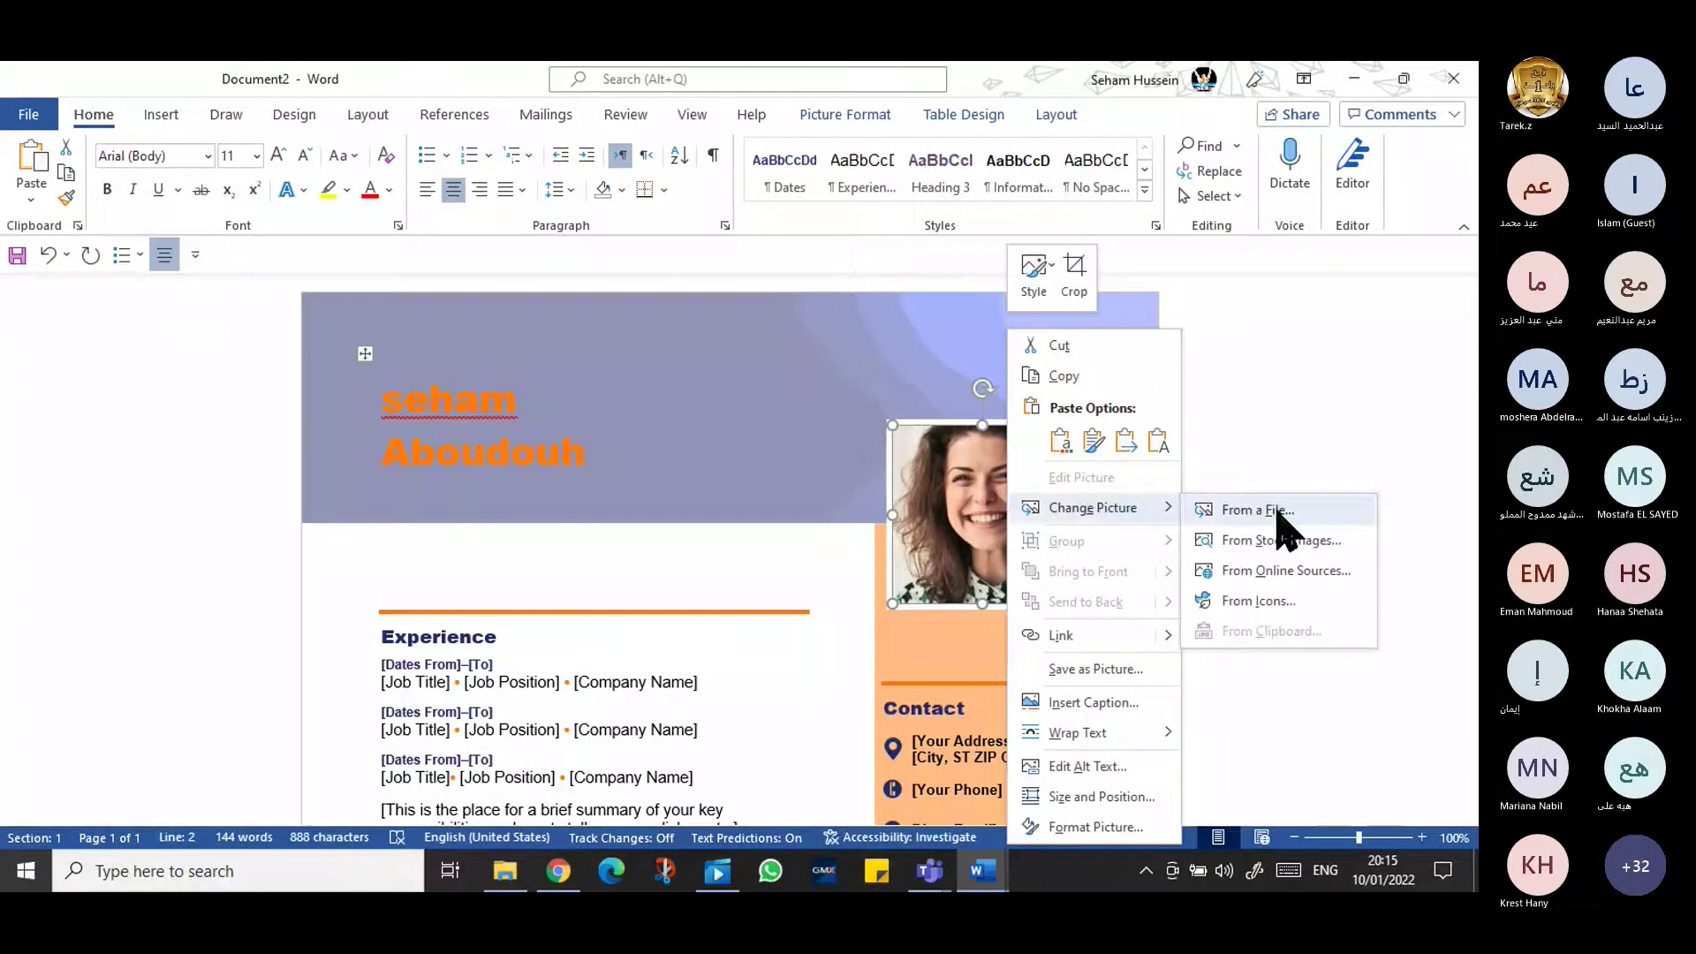
click(1280, 517)
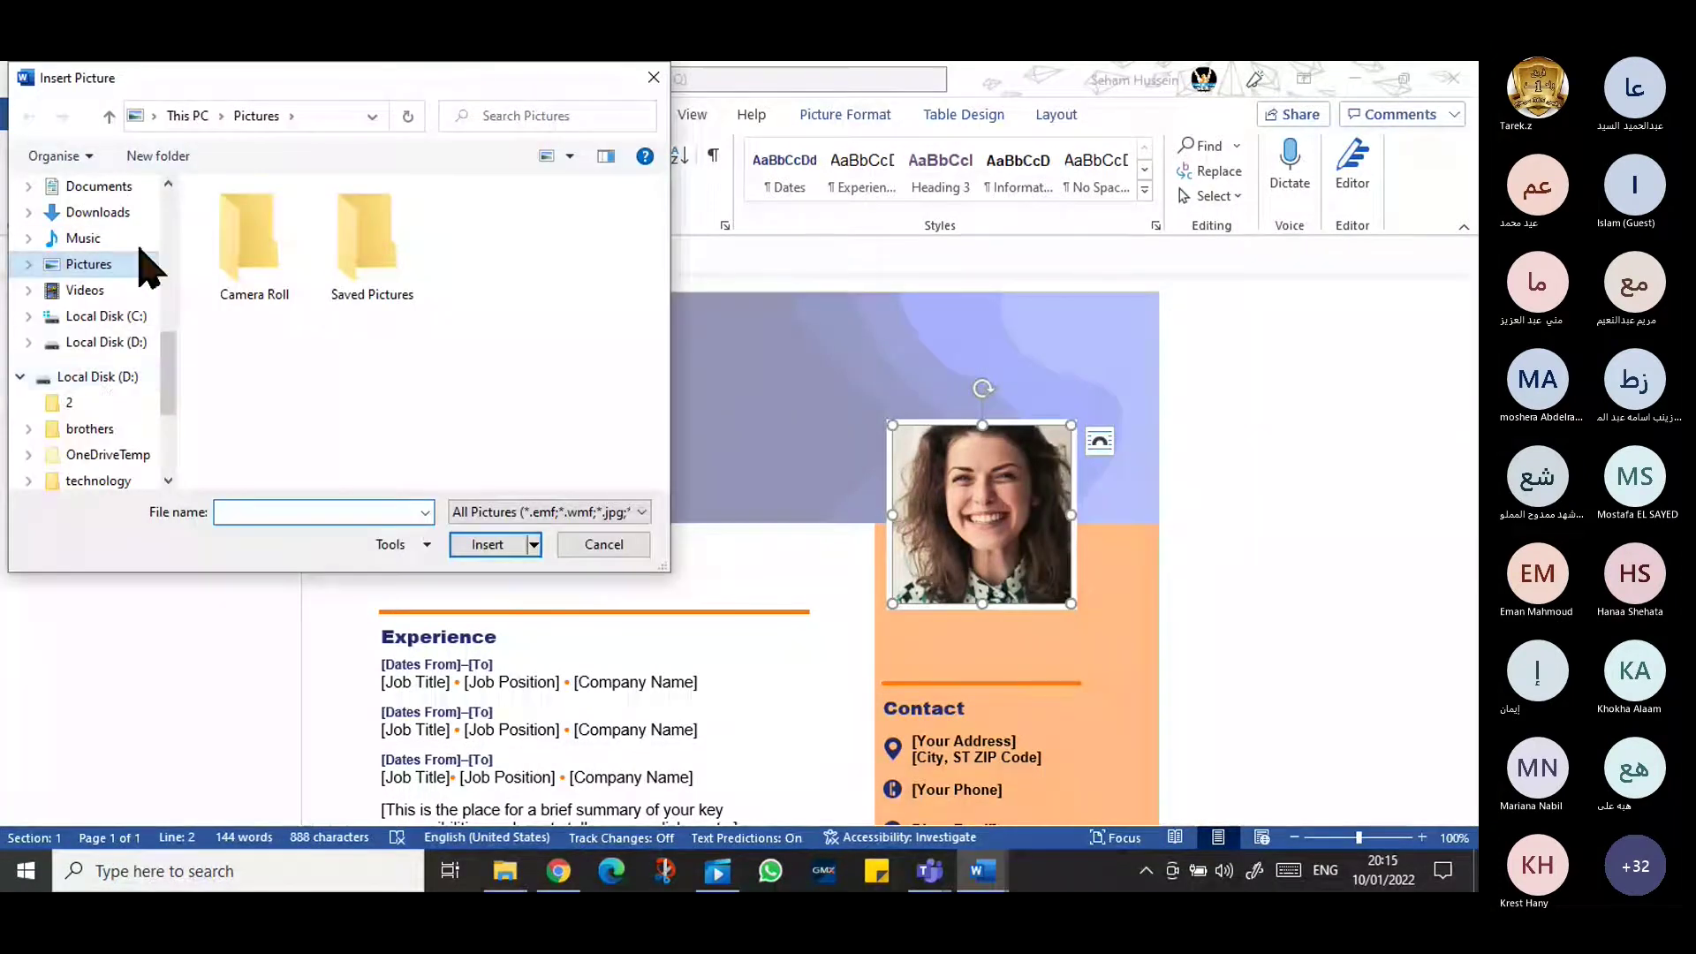
scroll(123, 260, up, 2)
click(89, 316)
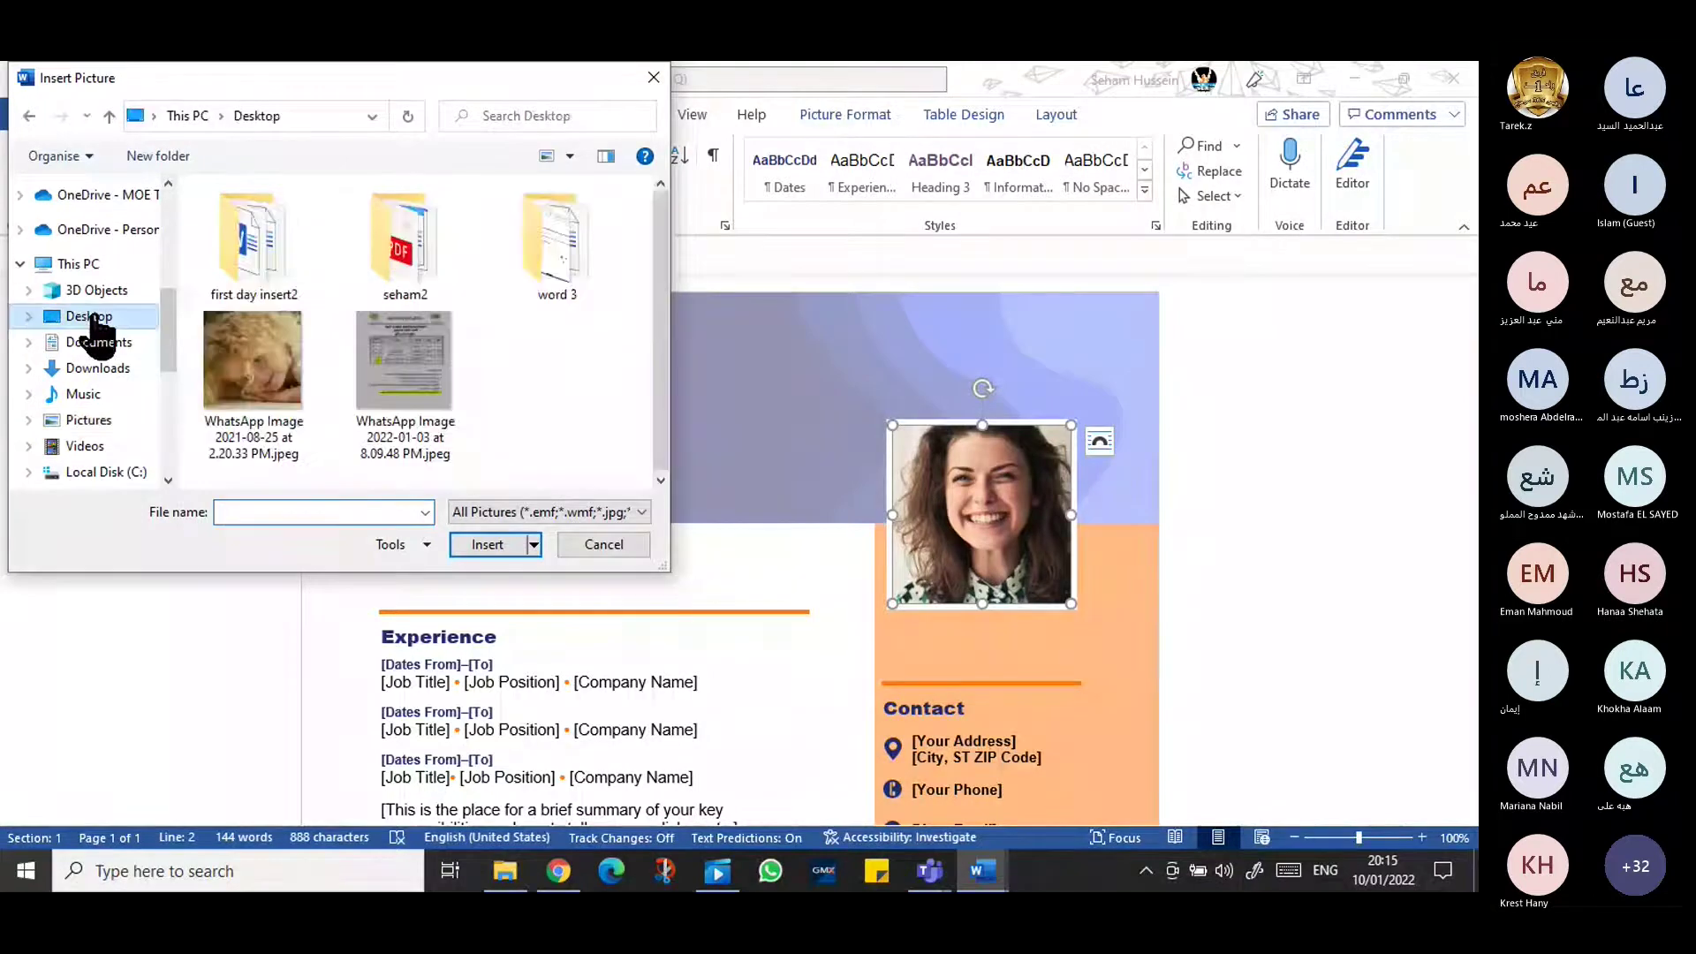
click(252, 357)
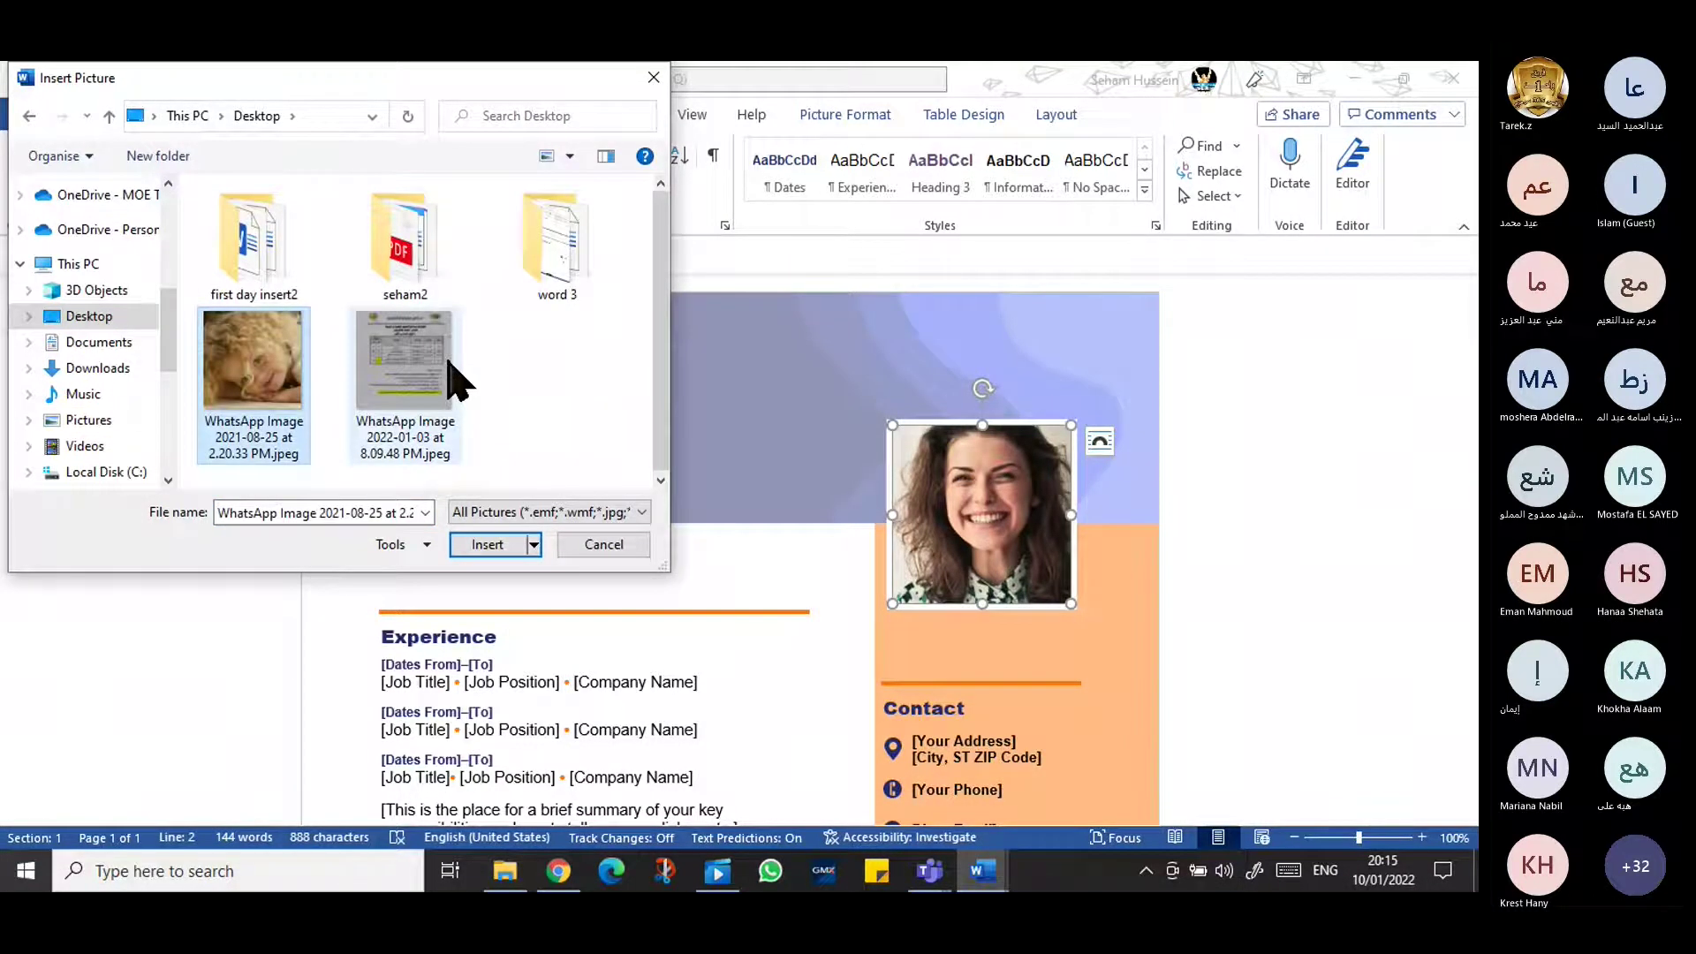
click(485, 547)
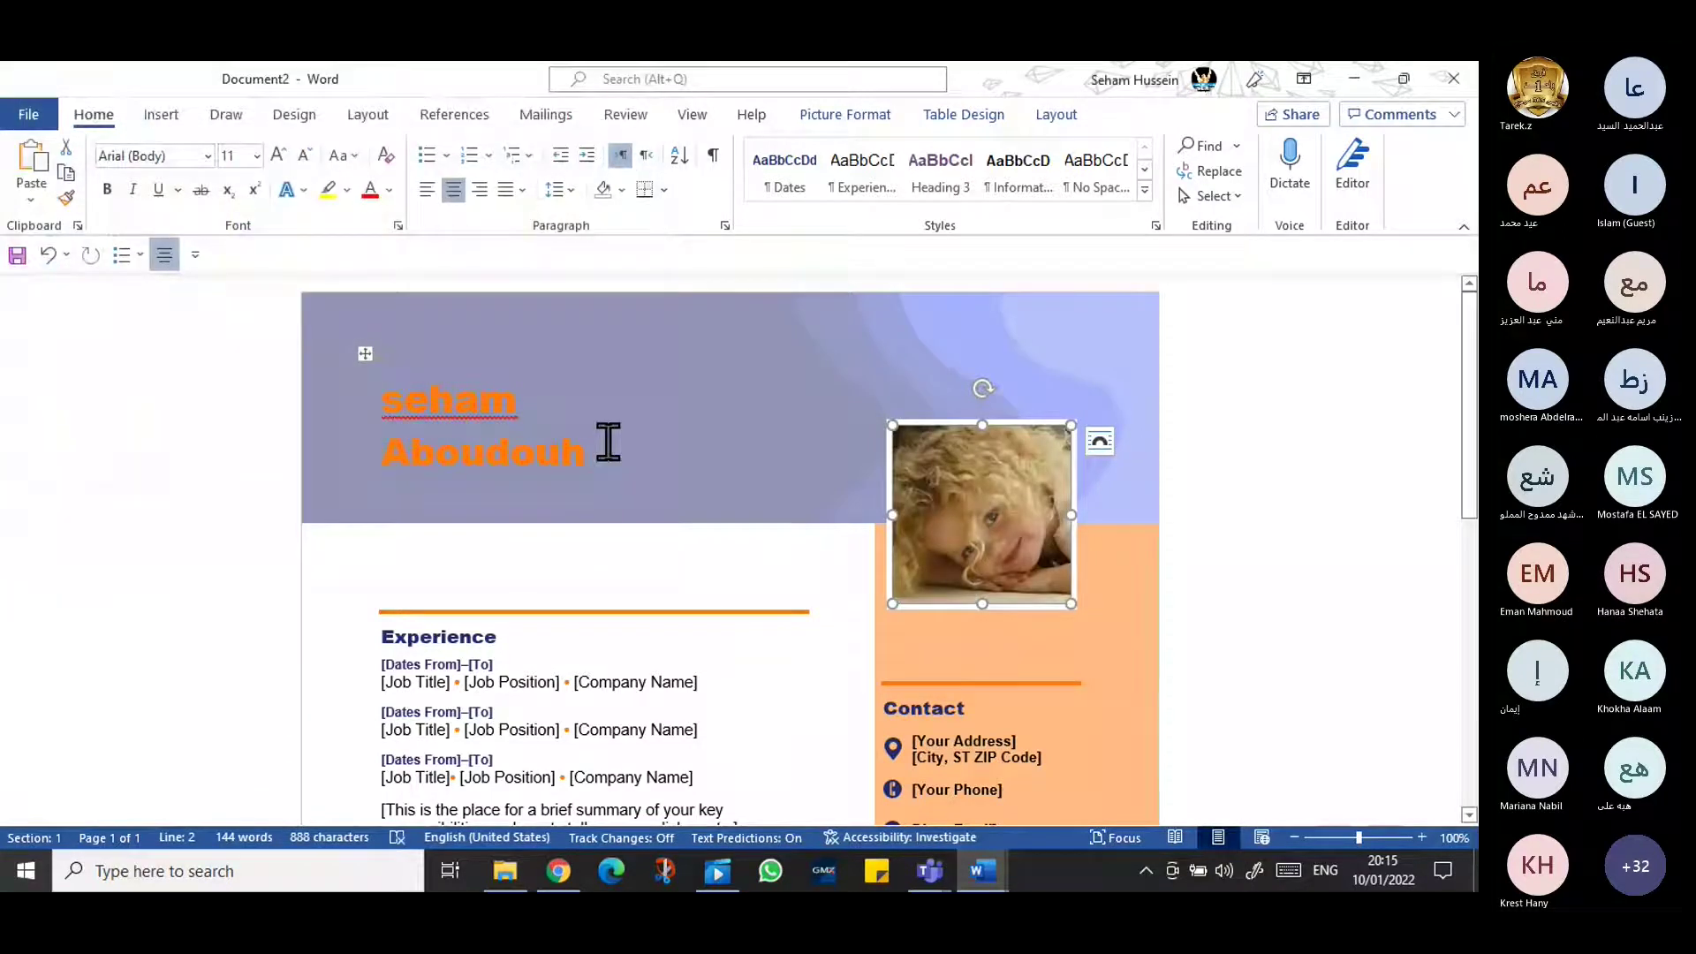
scroll(618, 468, down, 3)
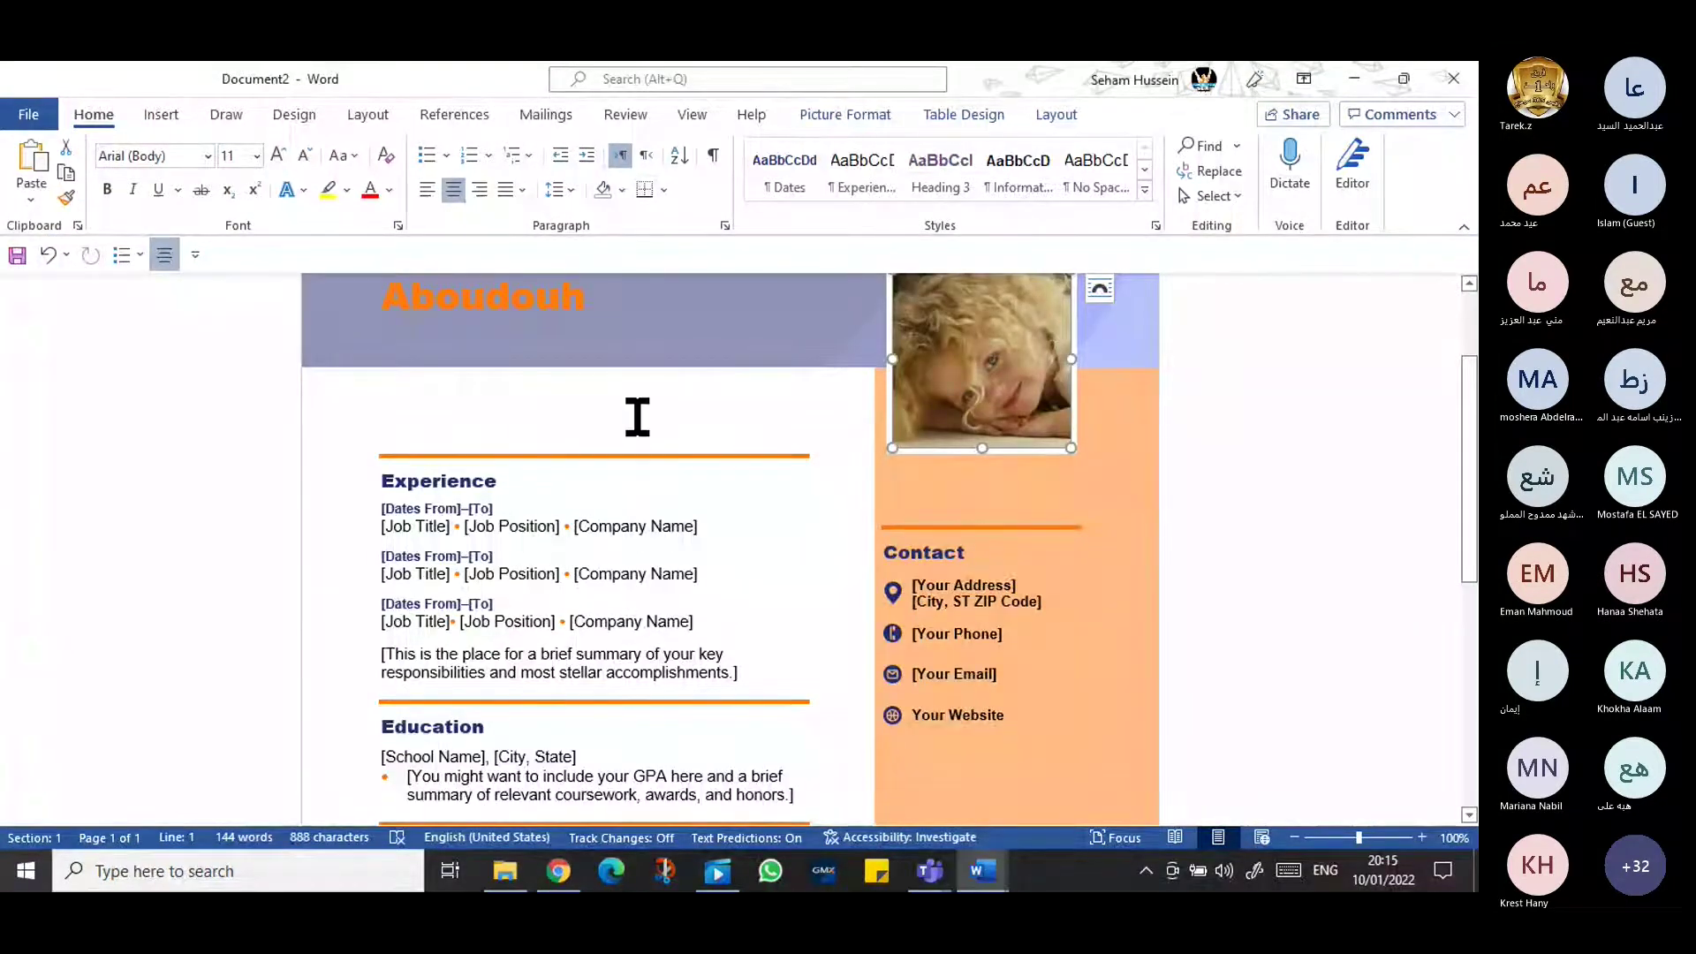
scroll(636, 399, up, 4)
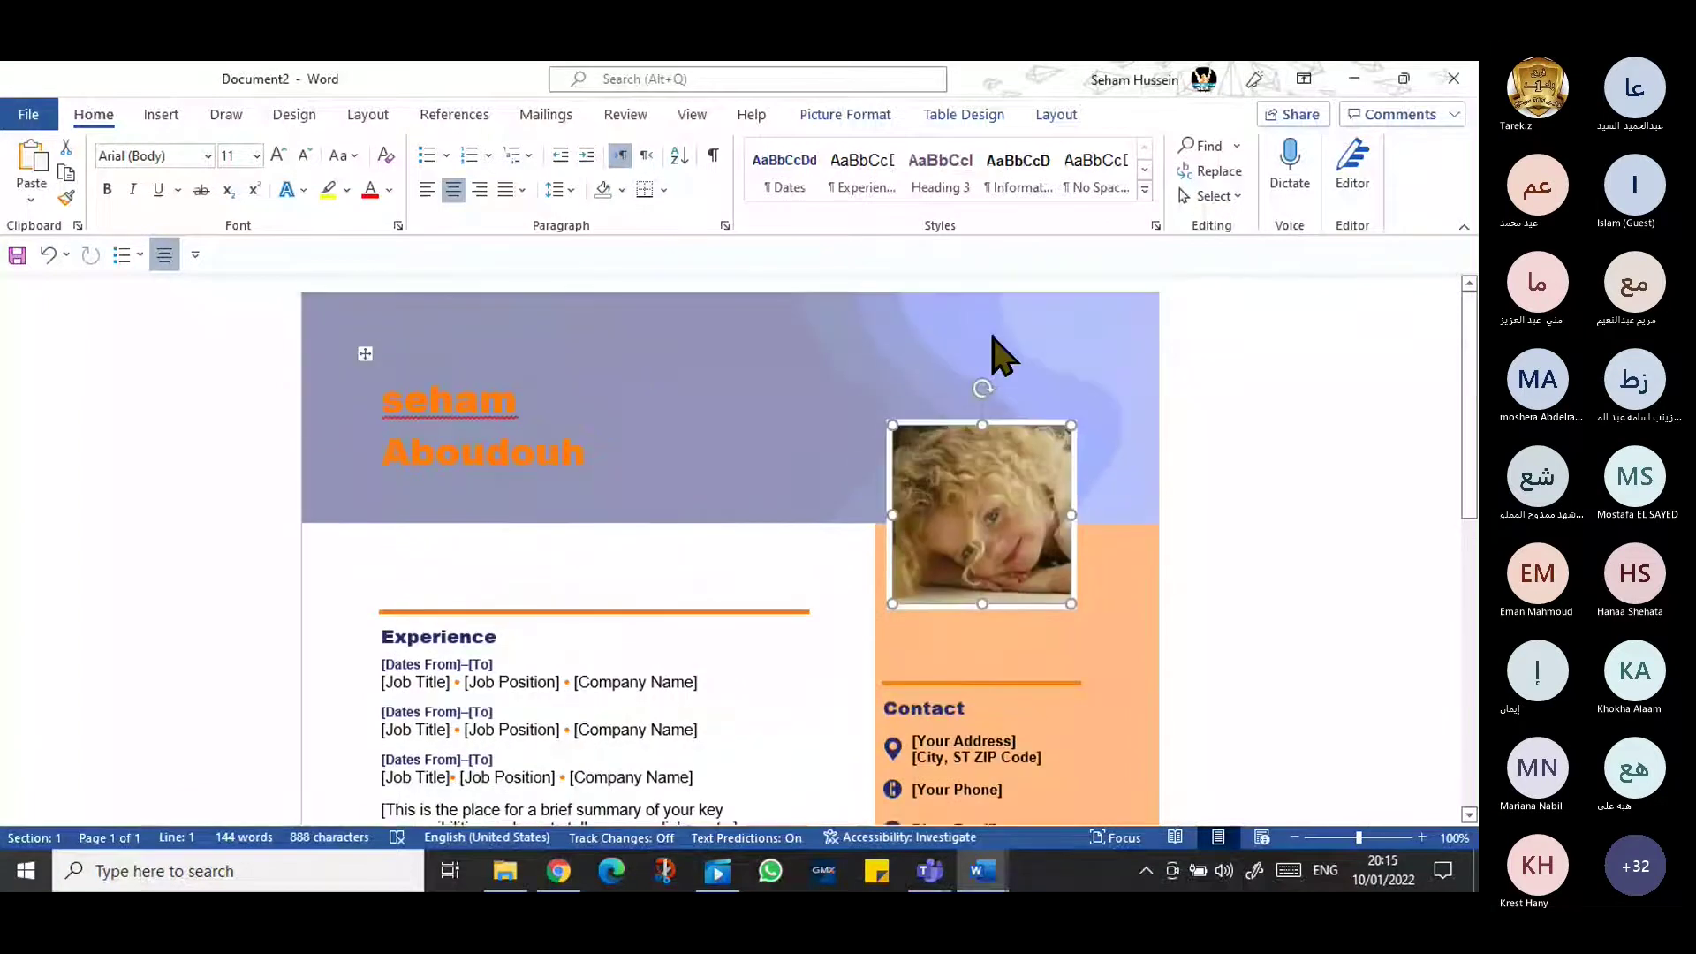
- Try the Facet theme, settle on a blue-and-orange theme, then return to File Home
click(294, 117)
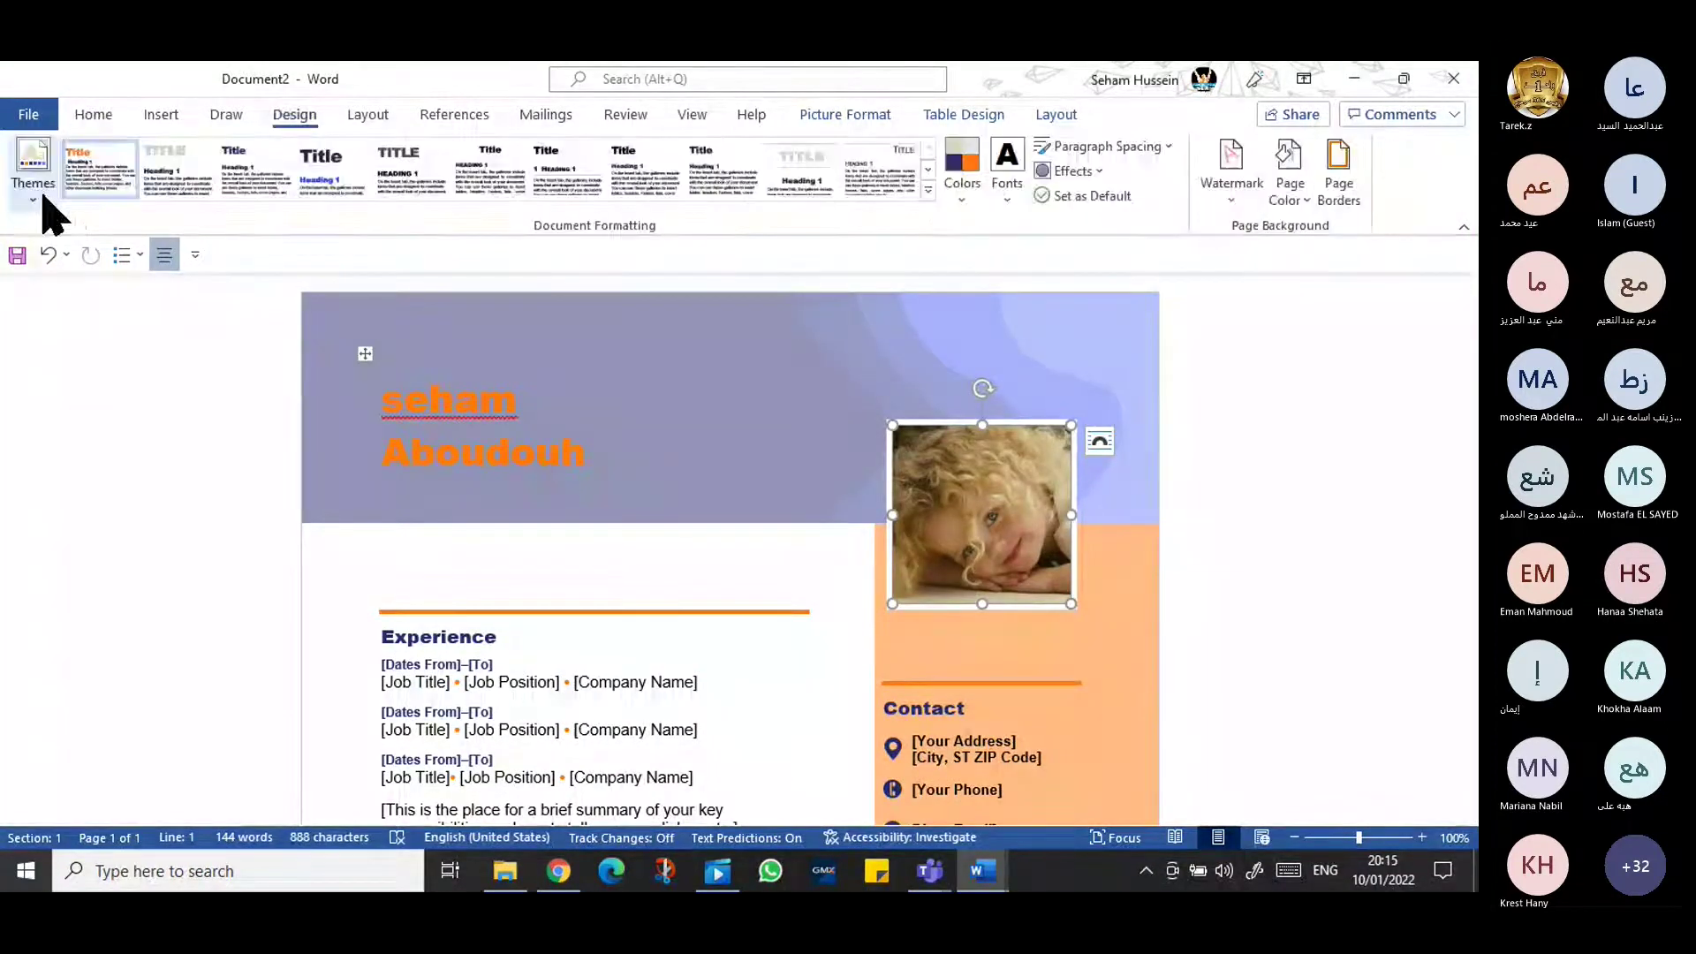
click(45, 208)
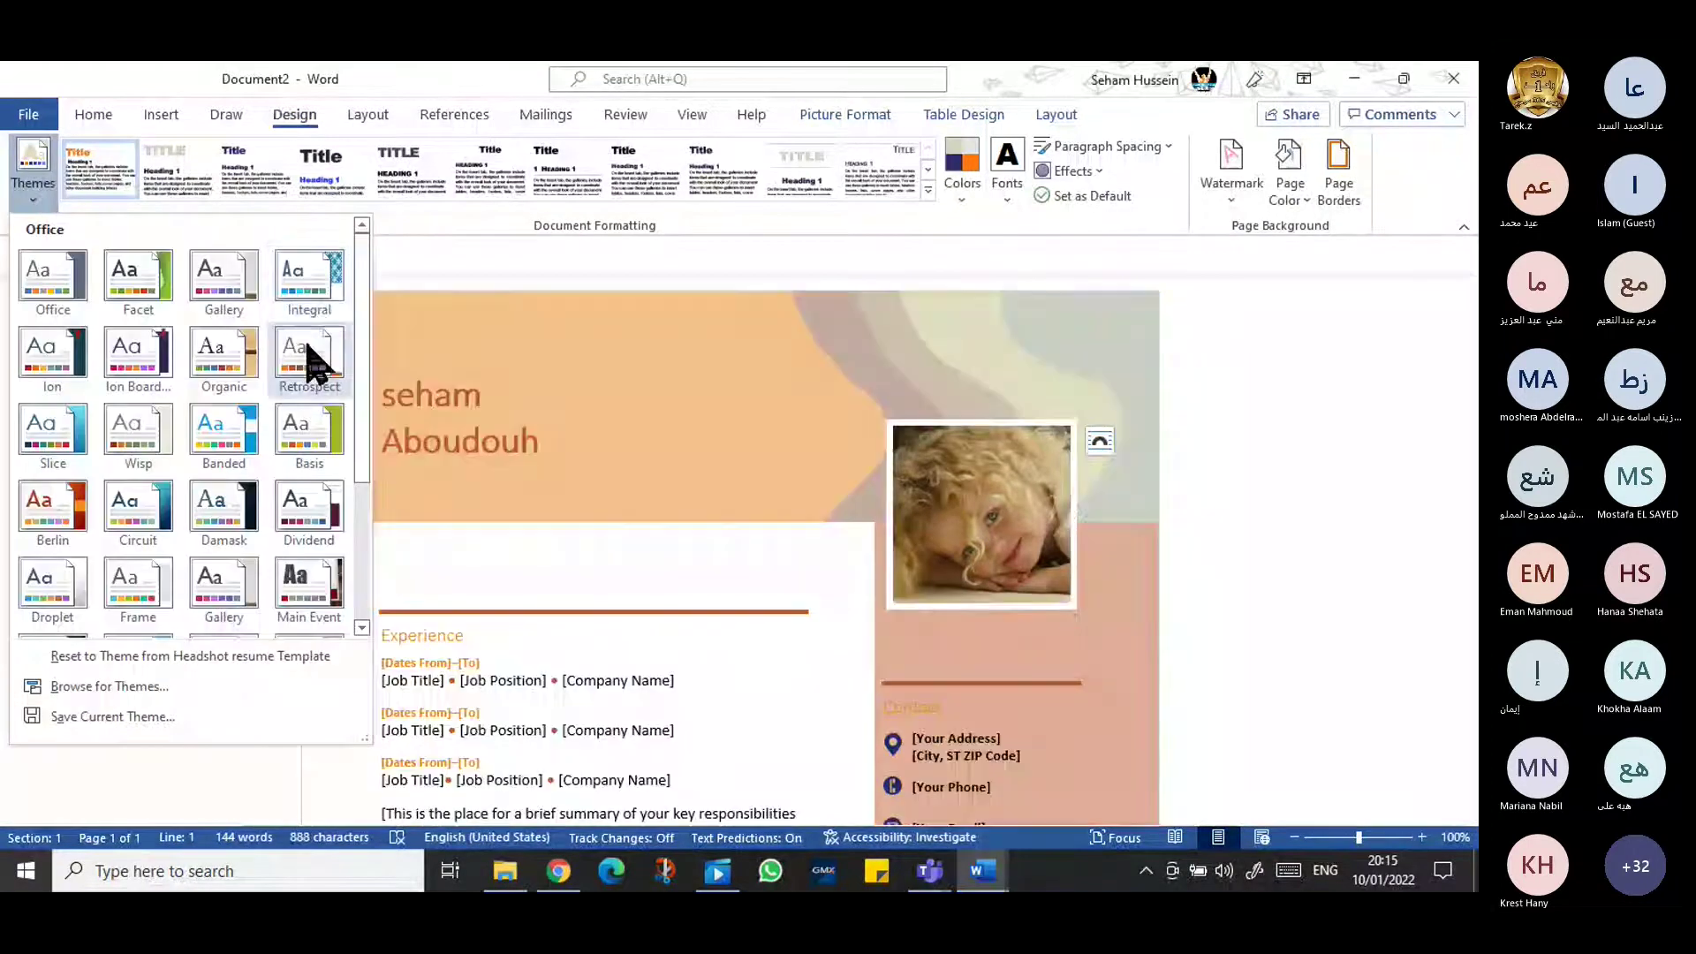
click(314, 358)
click(34, 186)
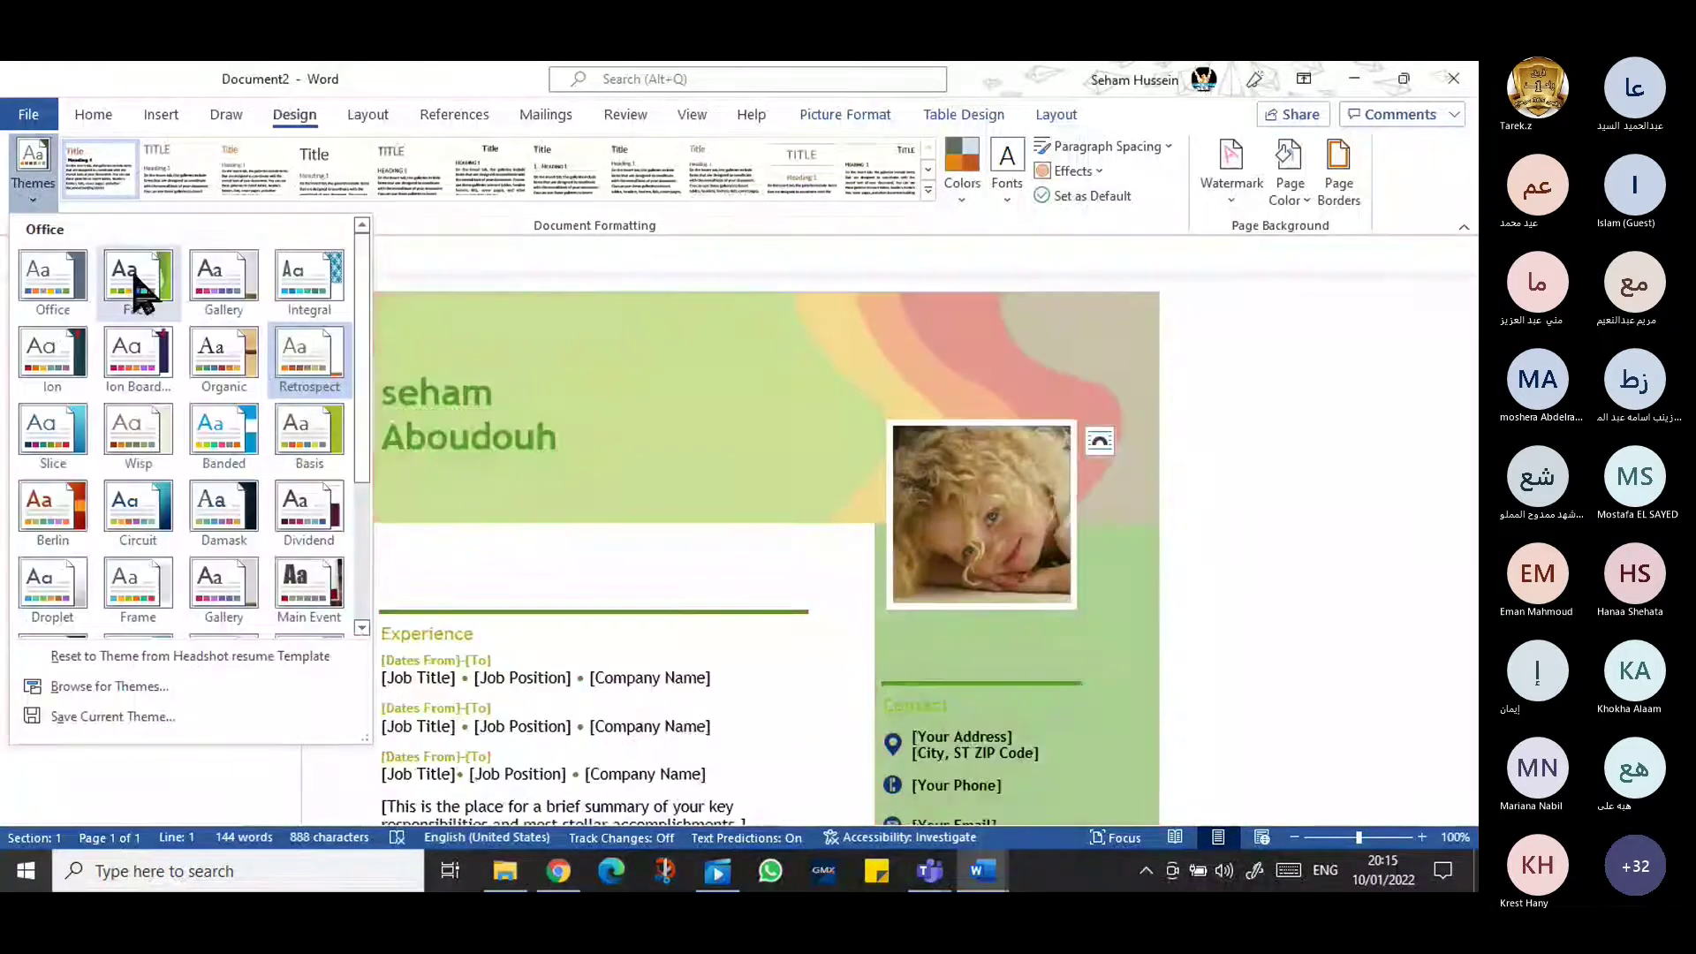
click(142, 290)
click(33, 168)
click(61, 288)
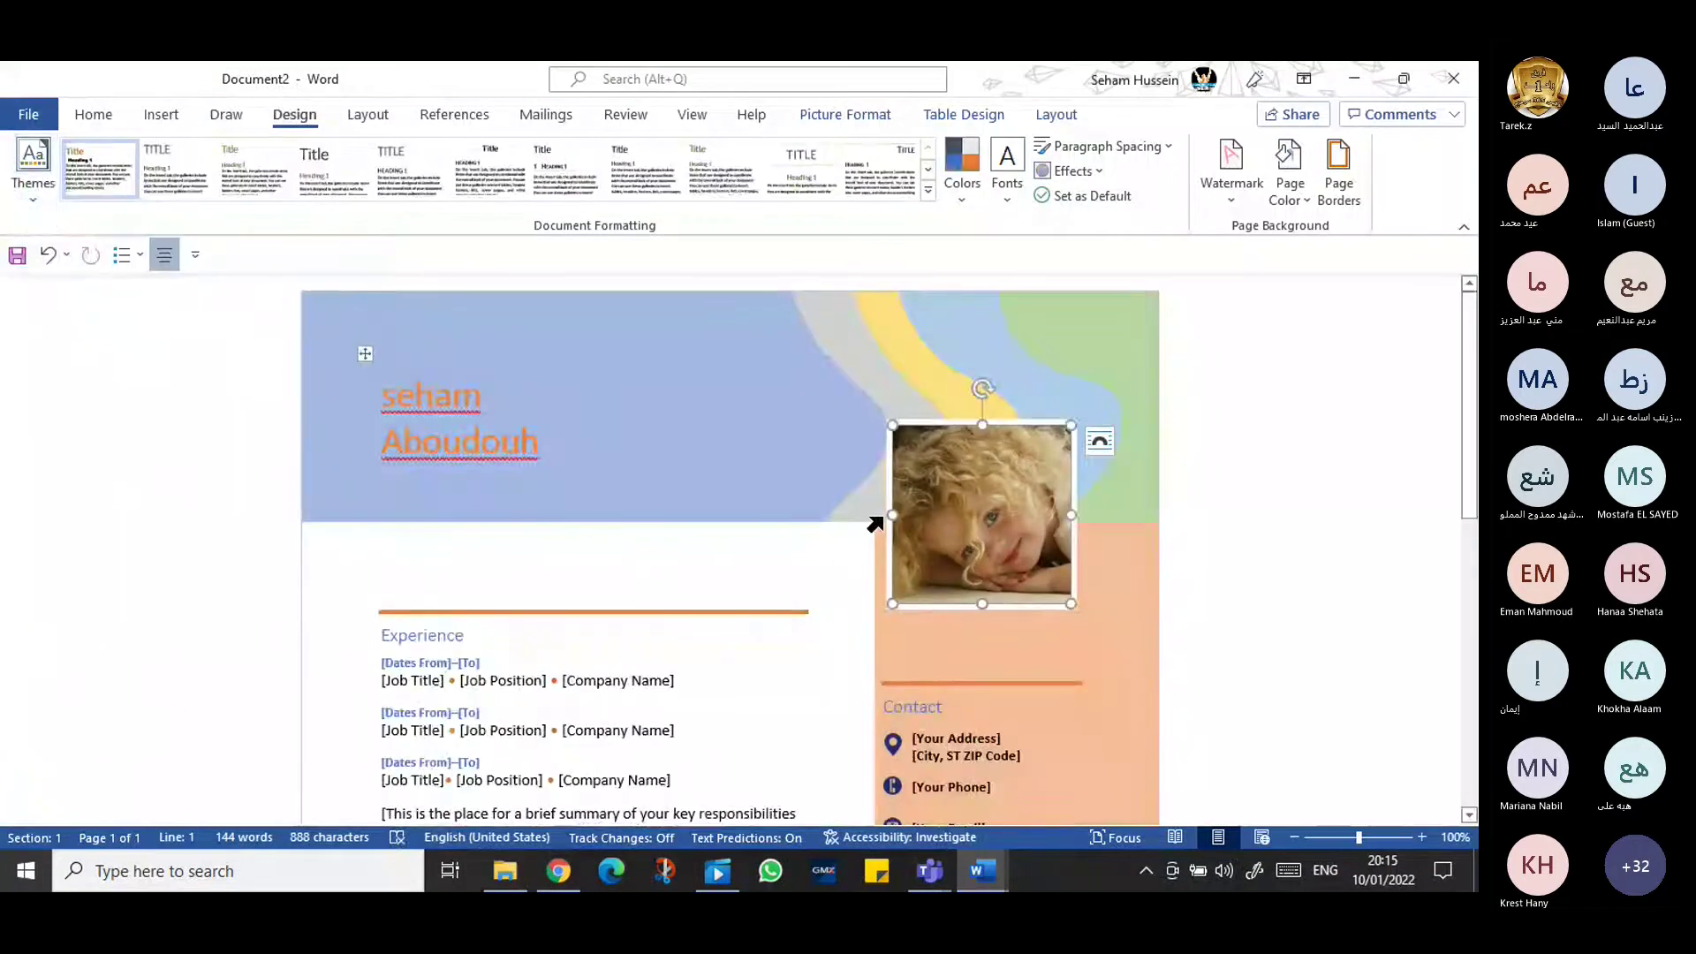
scroll(777, 469, down, 6)
scroll(777, 425, up, 6)
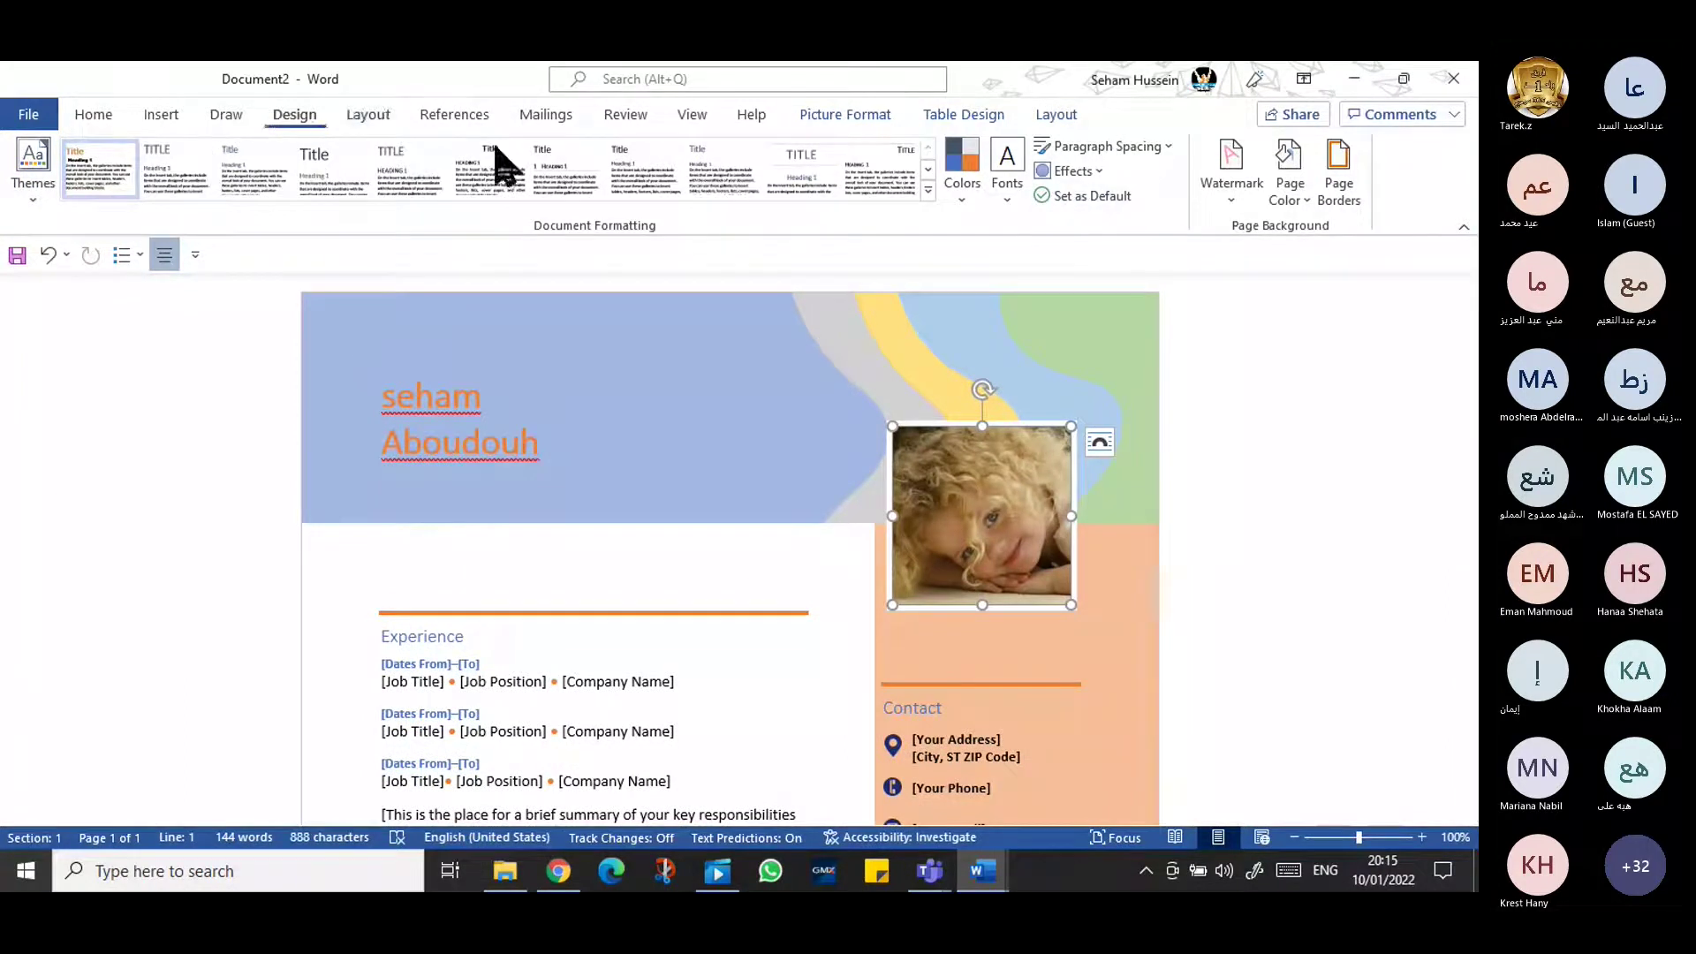
click(39, 122)
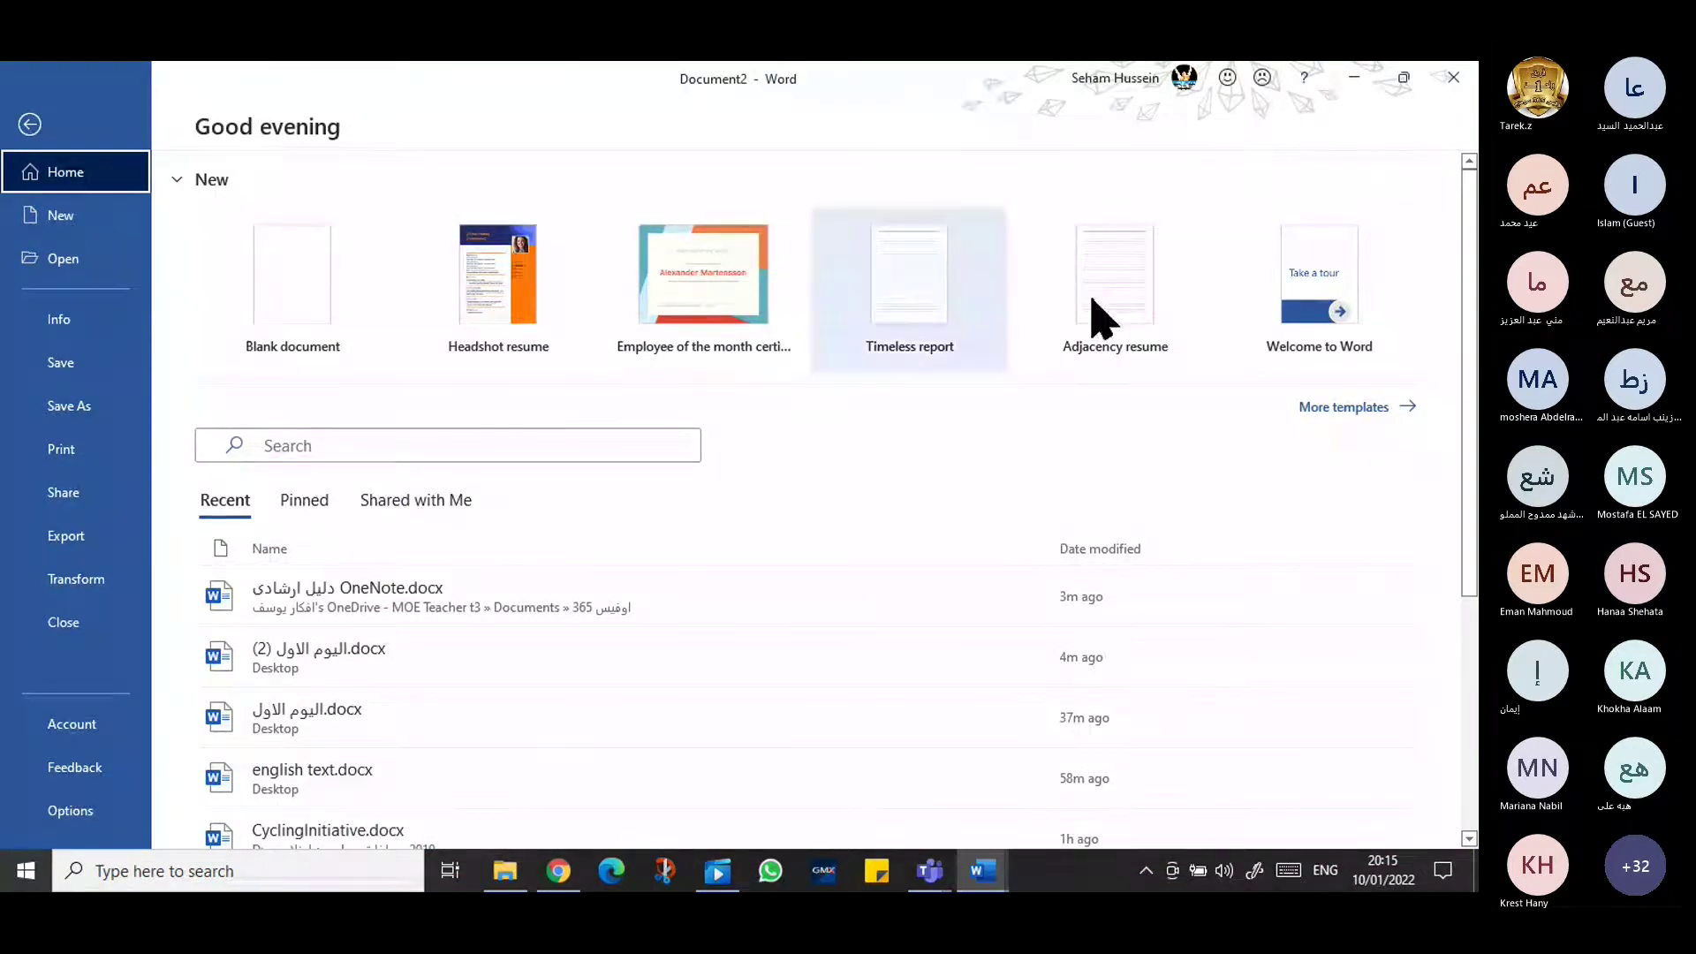
- Expand the full New template gallery and scroll through it
click(1349, 408)
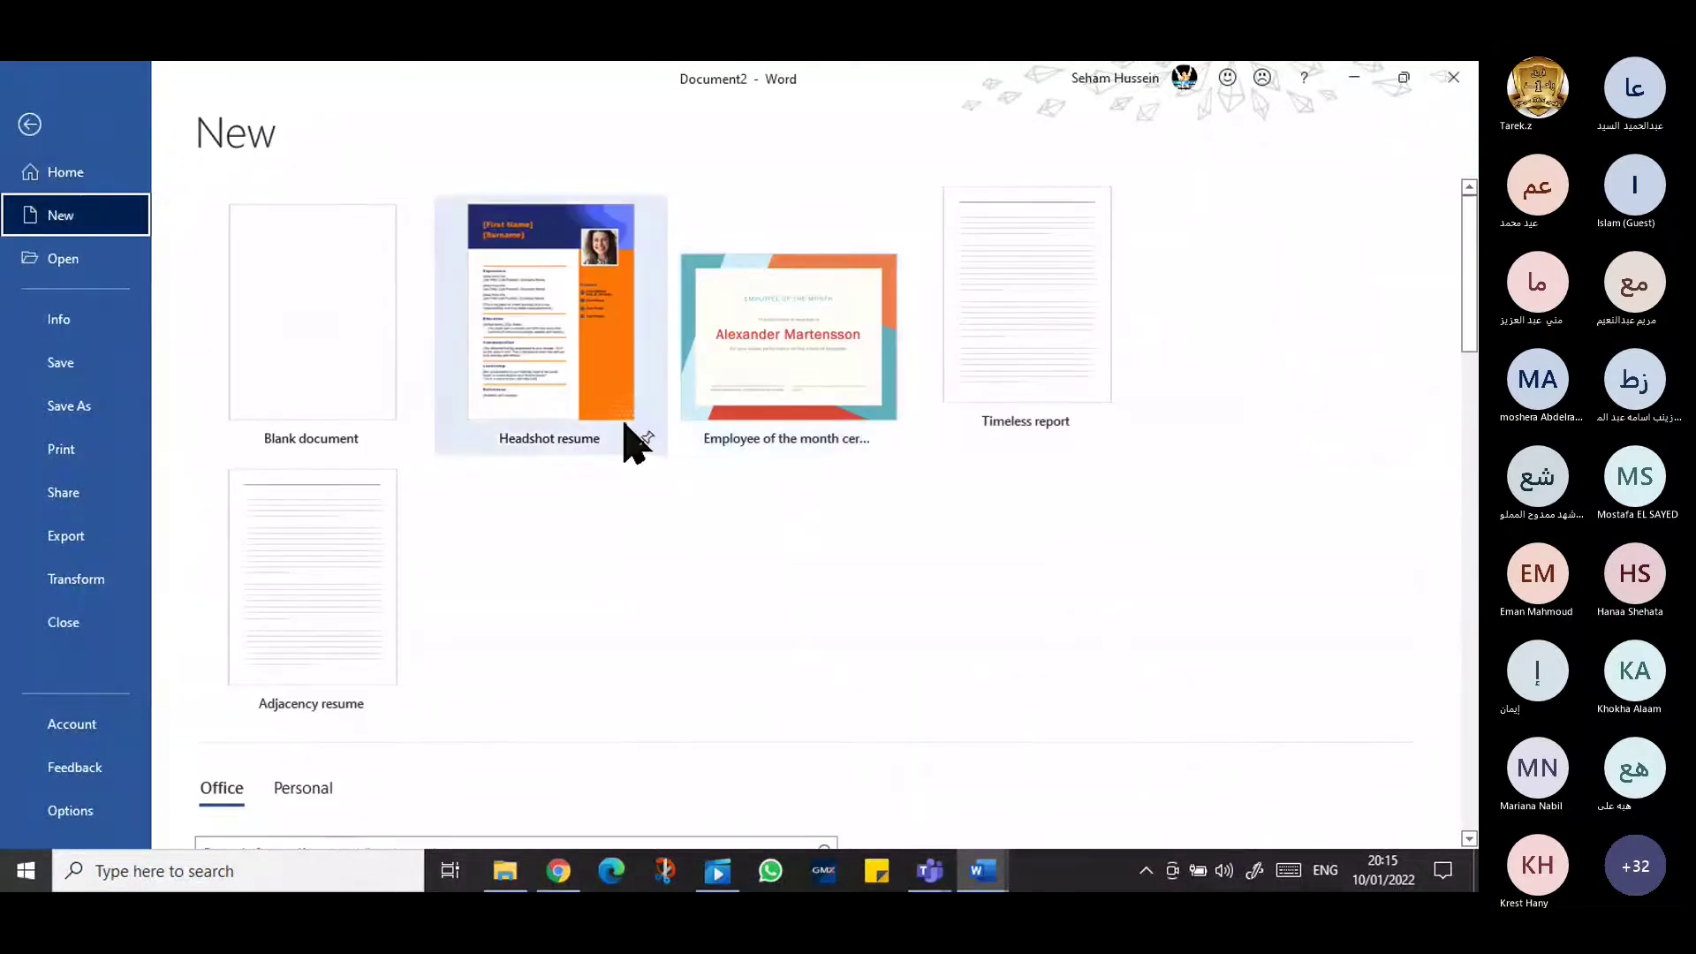
scroll(634, 446, down, 5)
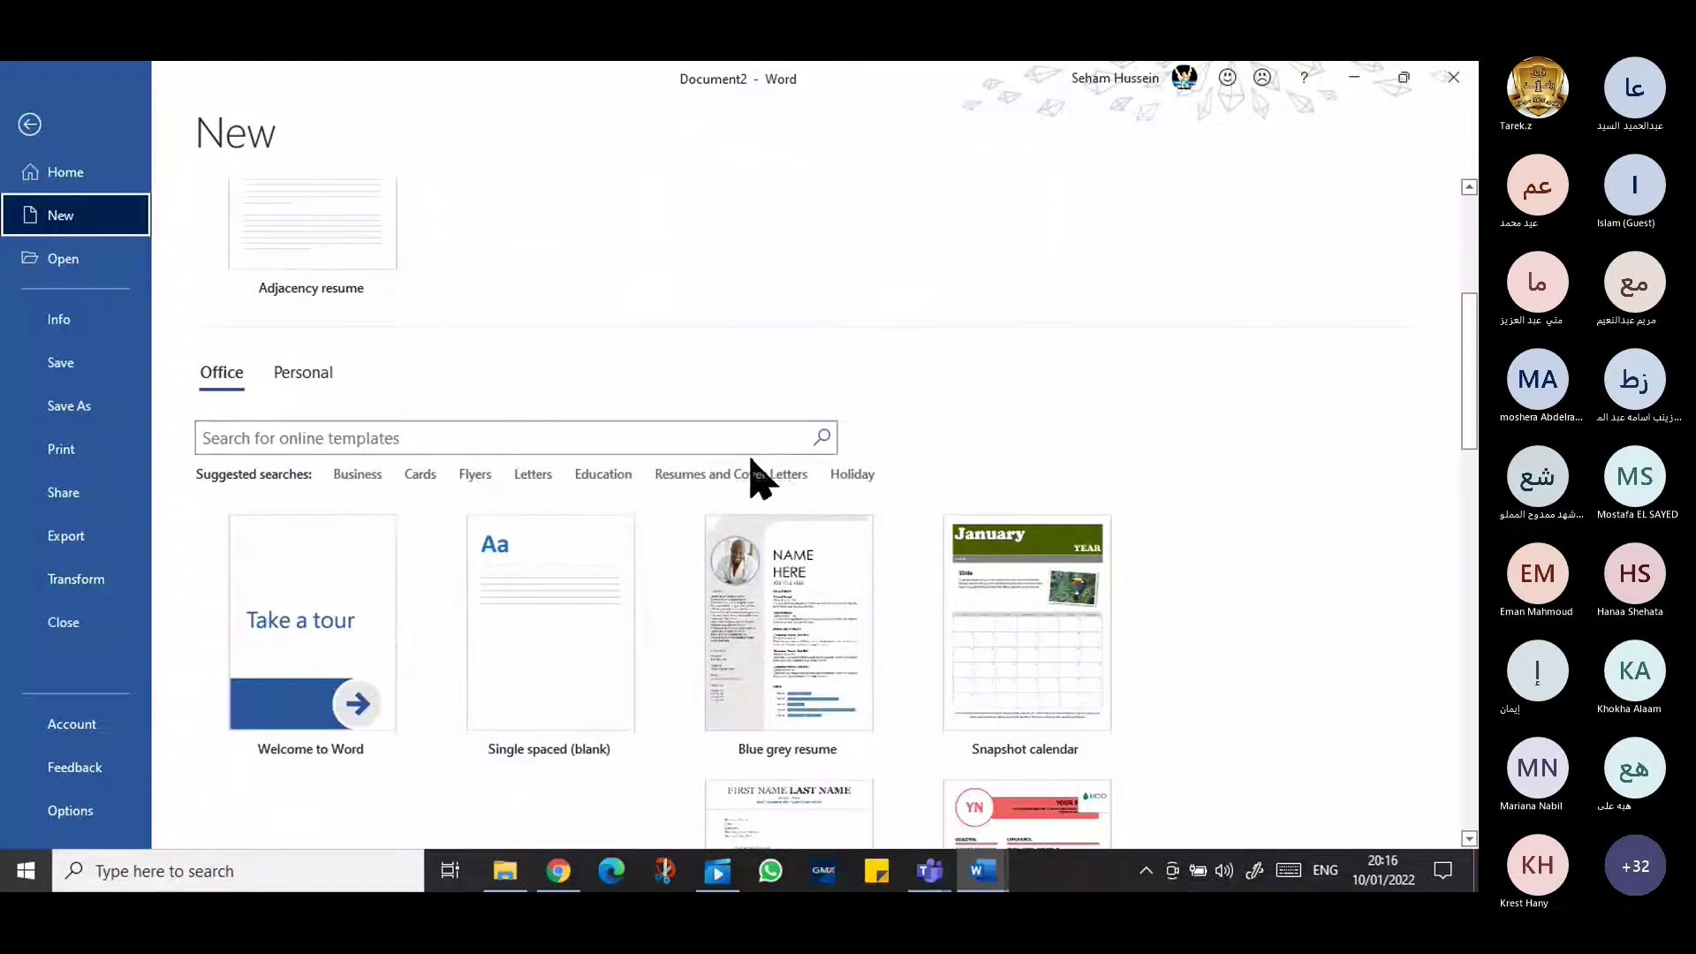
scroll(521, 424, up, 2)
scroll(508, 459, down, 1)
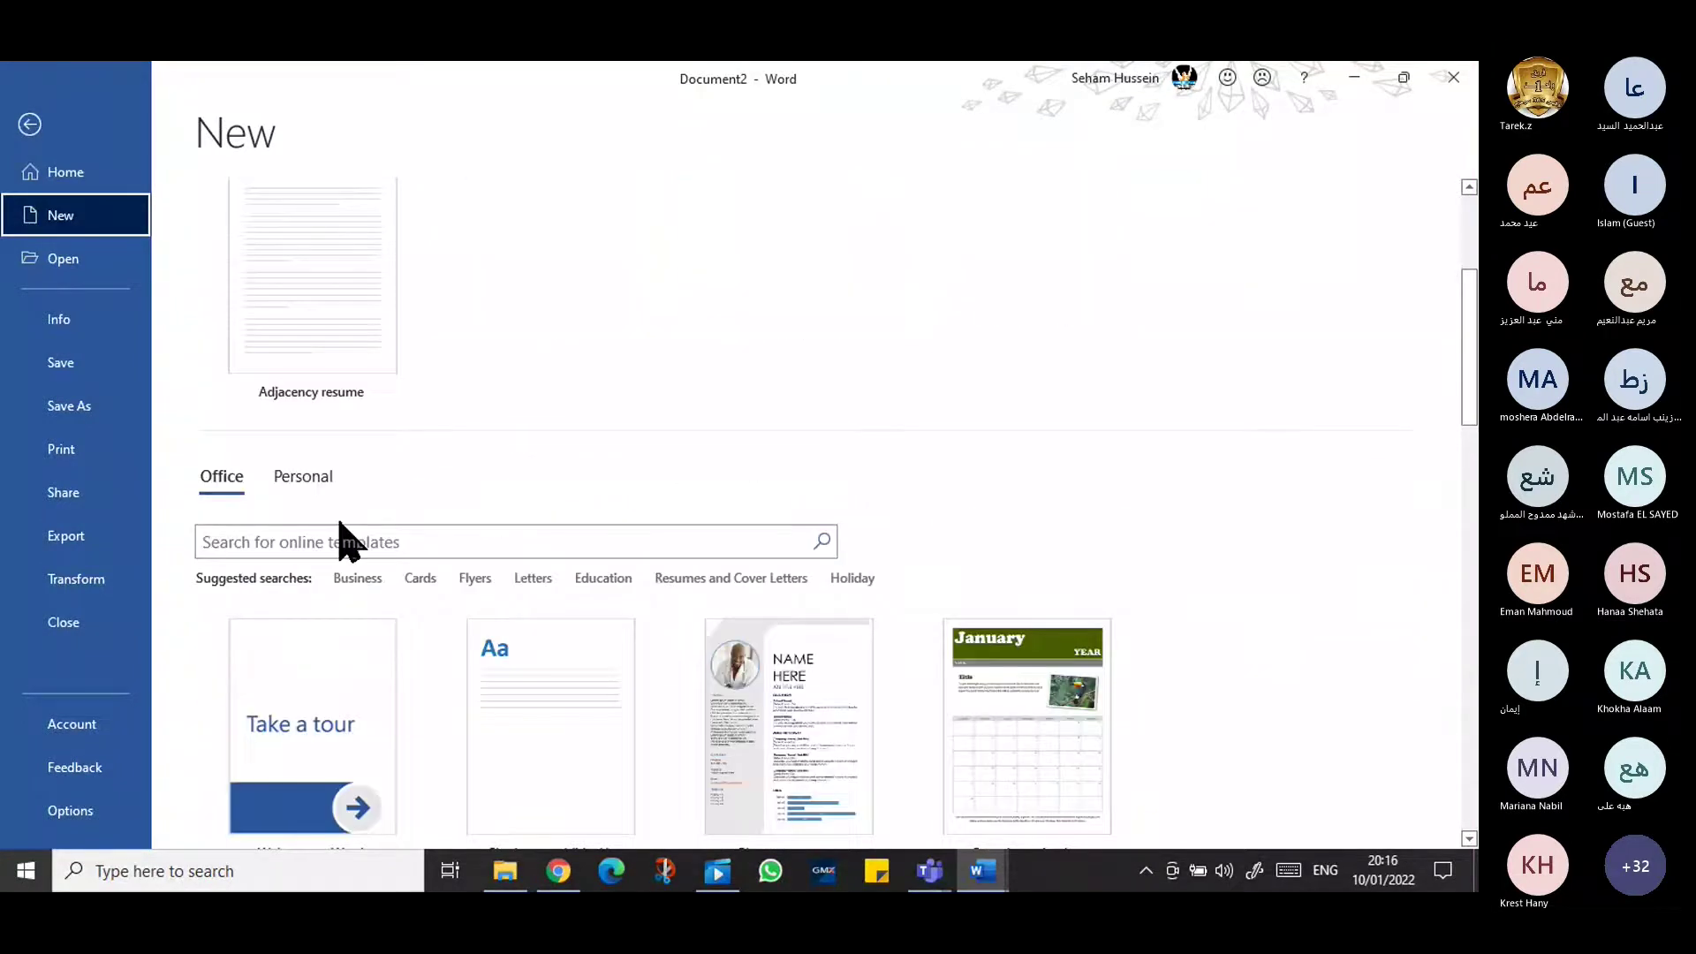
- Search online templates for 'certificate' and preview the Employee of the month certificate
click(280, 541)
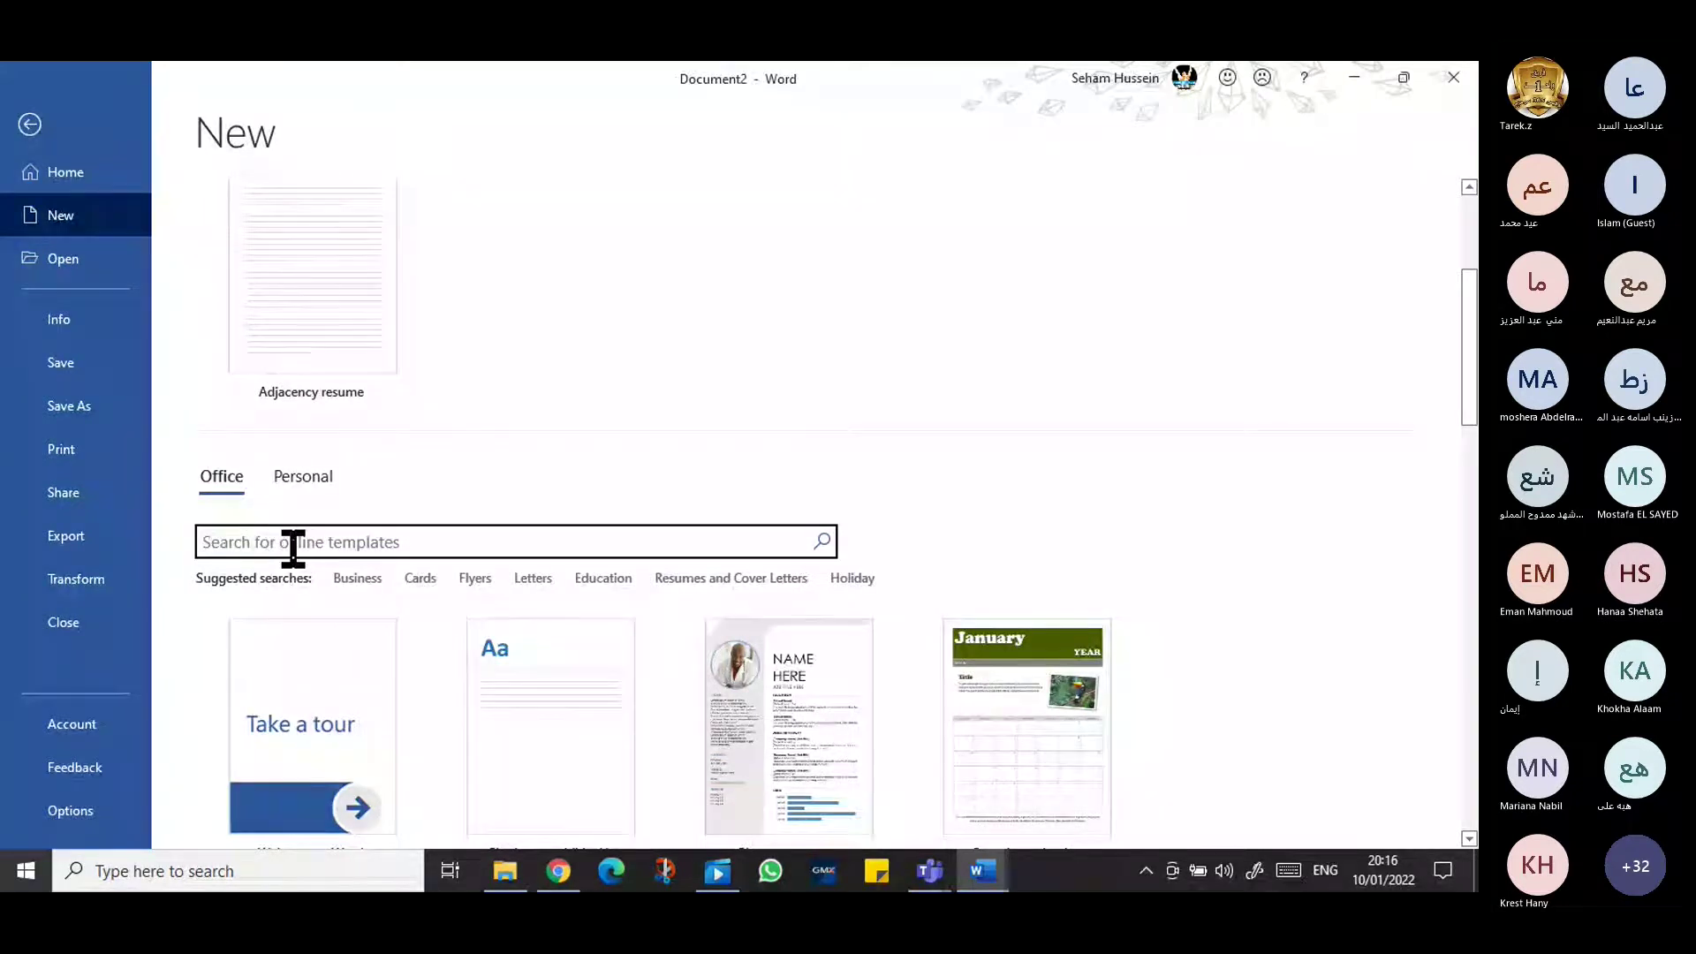
text(certificate)
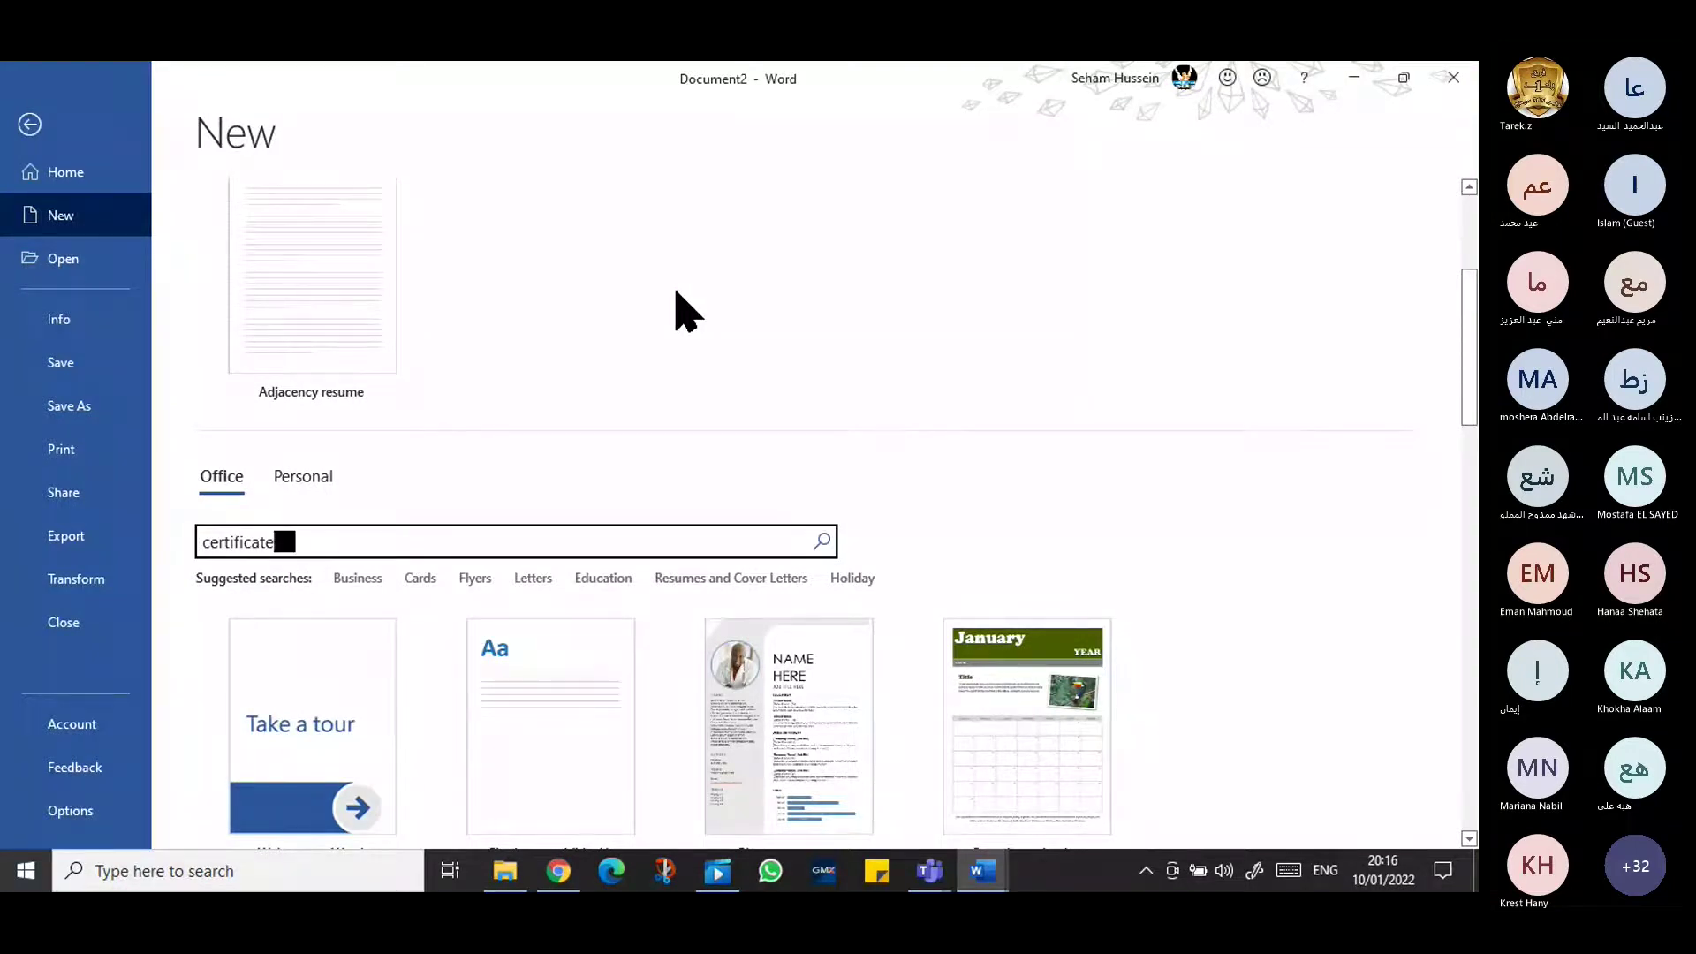
key(Return)
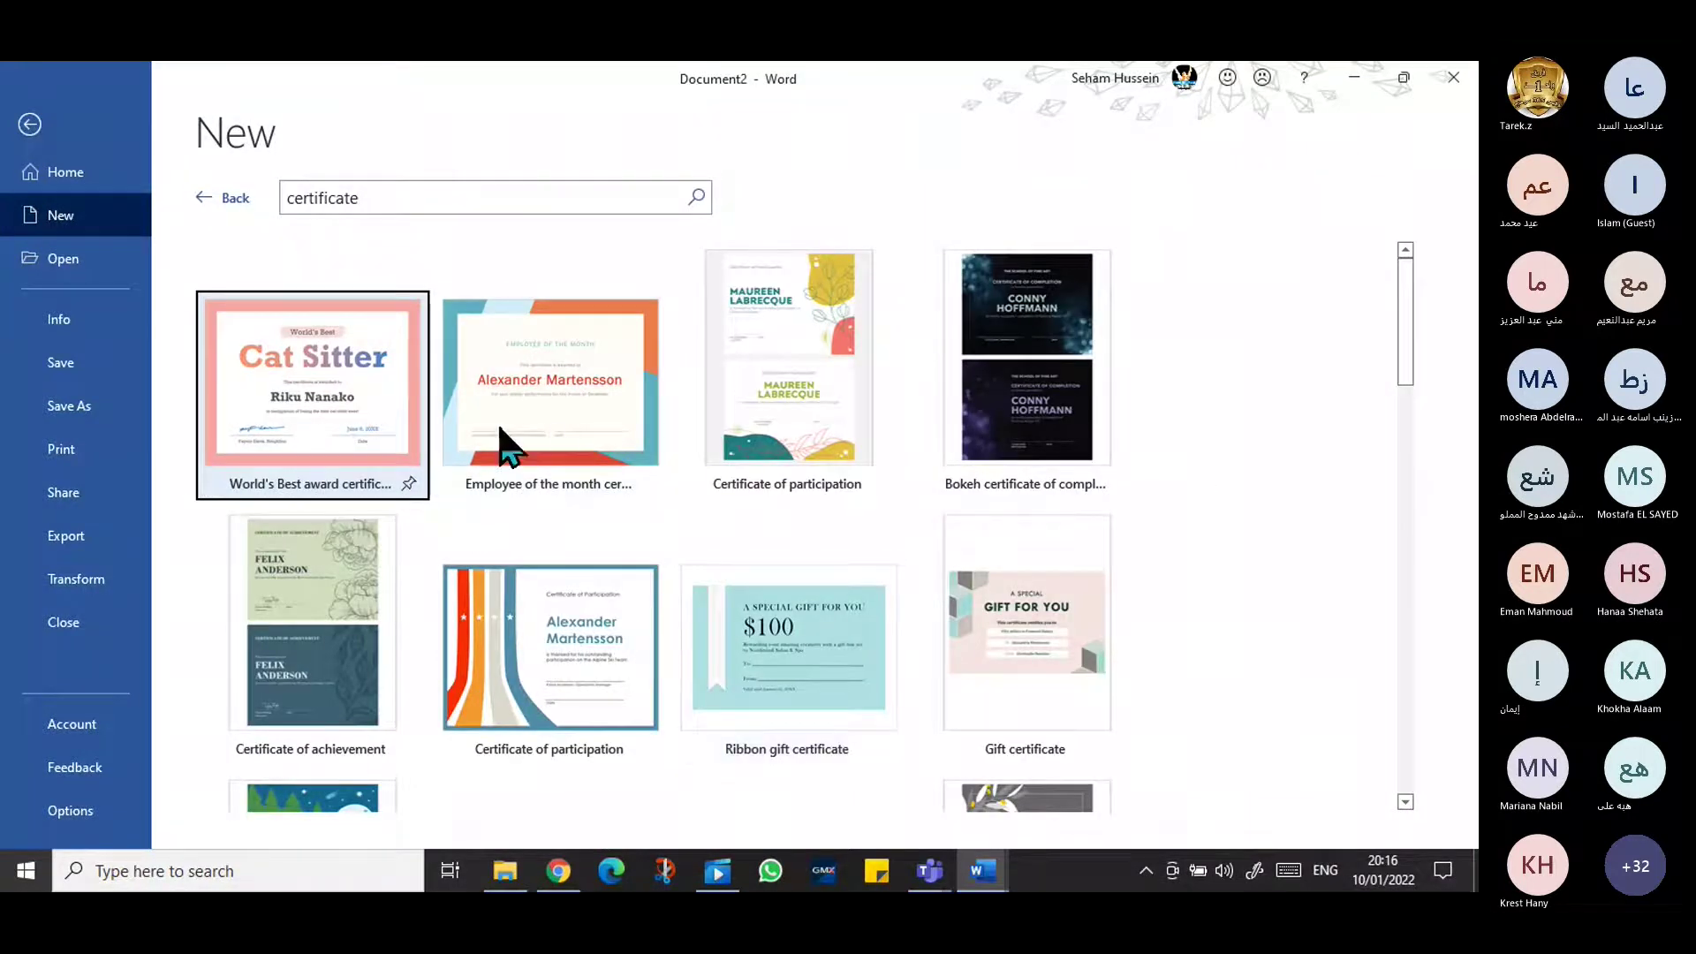
click(570, 426)
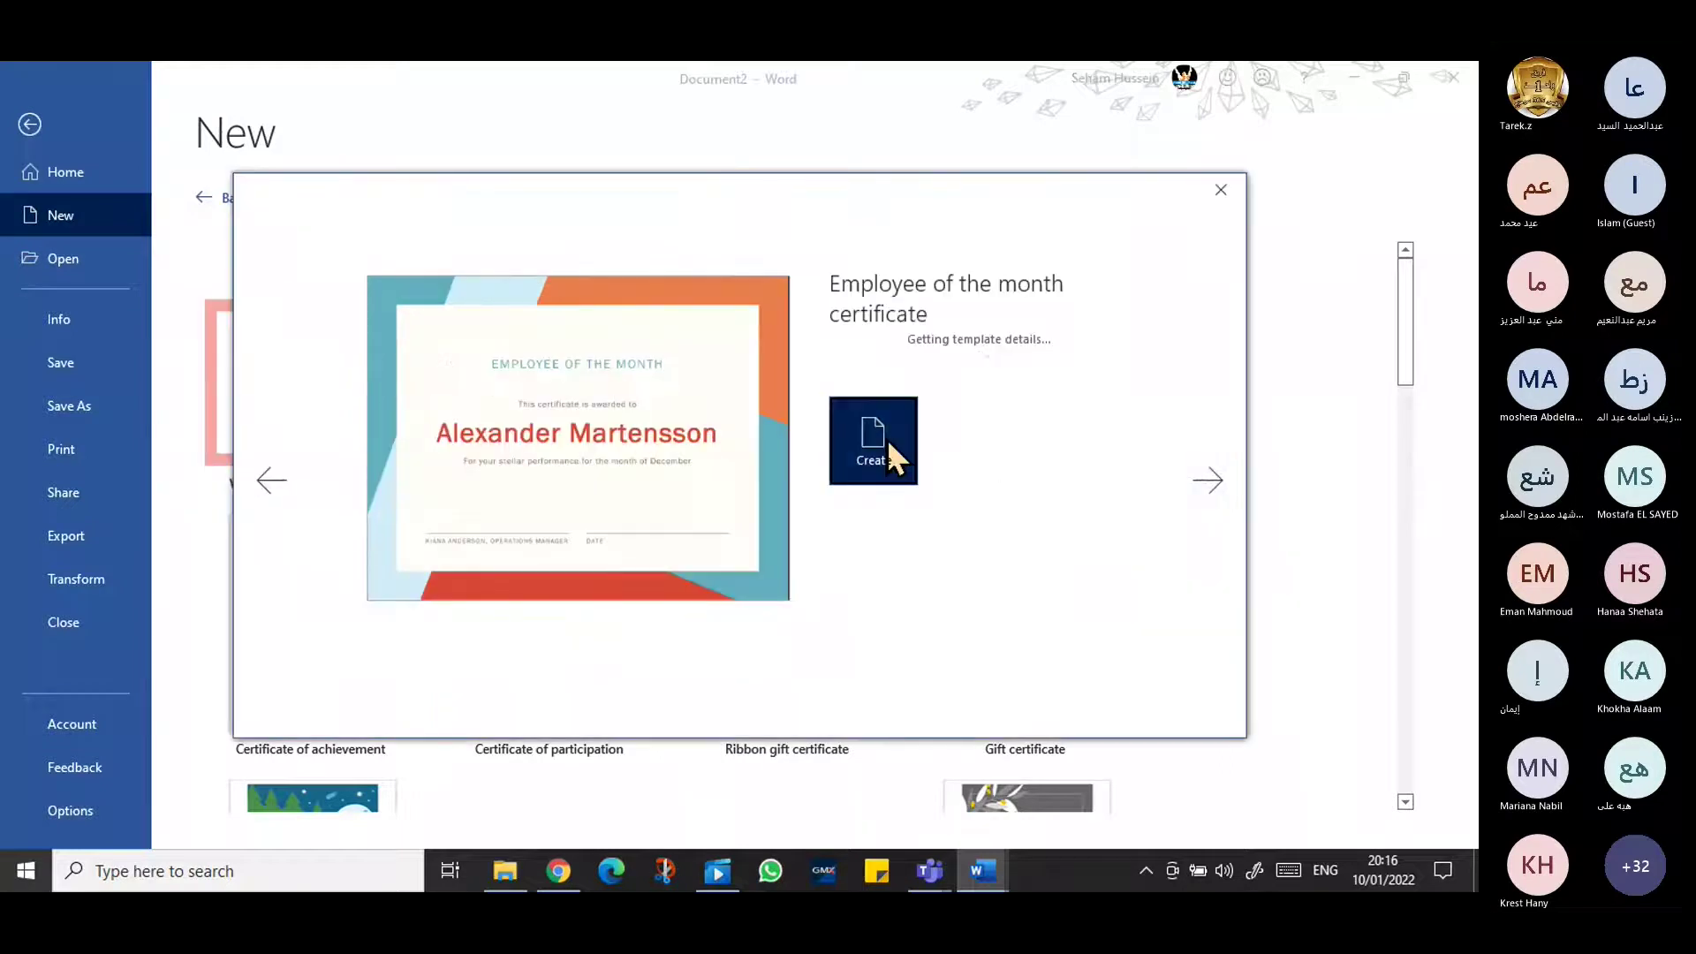
- Create Document3 from the Employee of the month certificate template and scroll through its sample text
click(890, 446)
scroll(760, 469, down, 3)
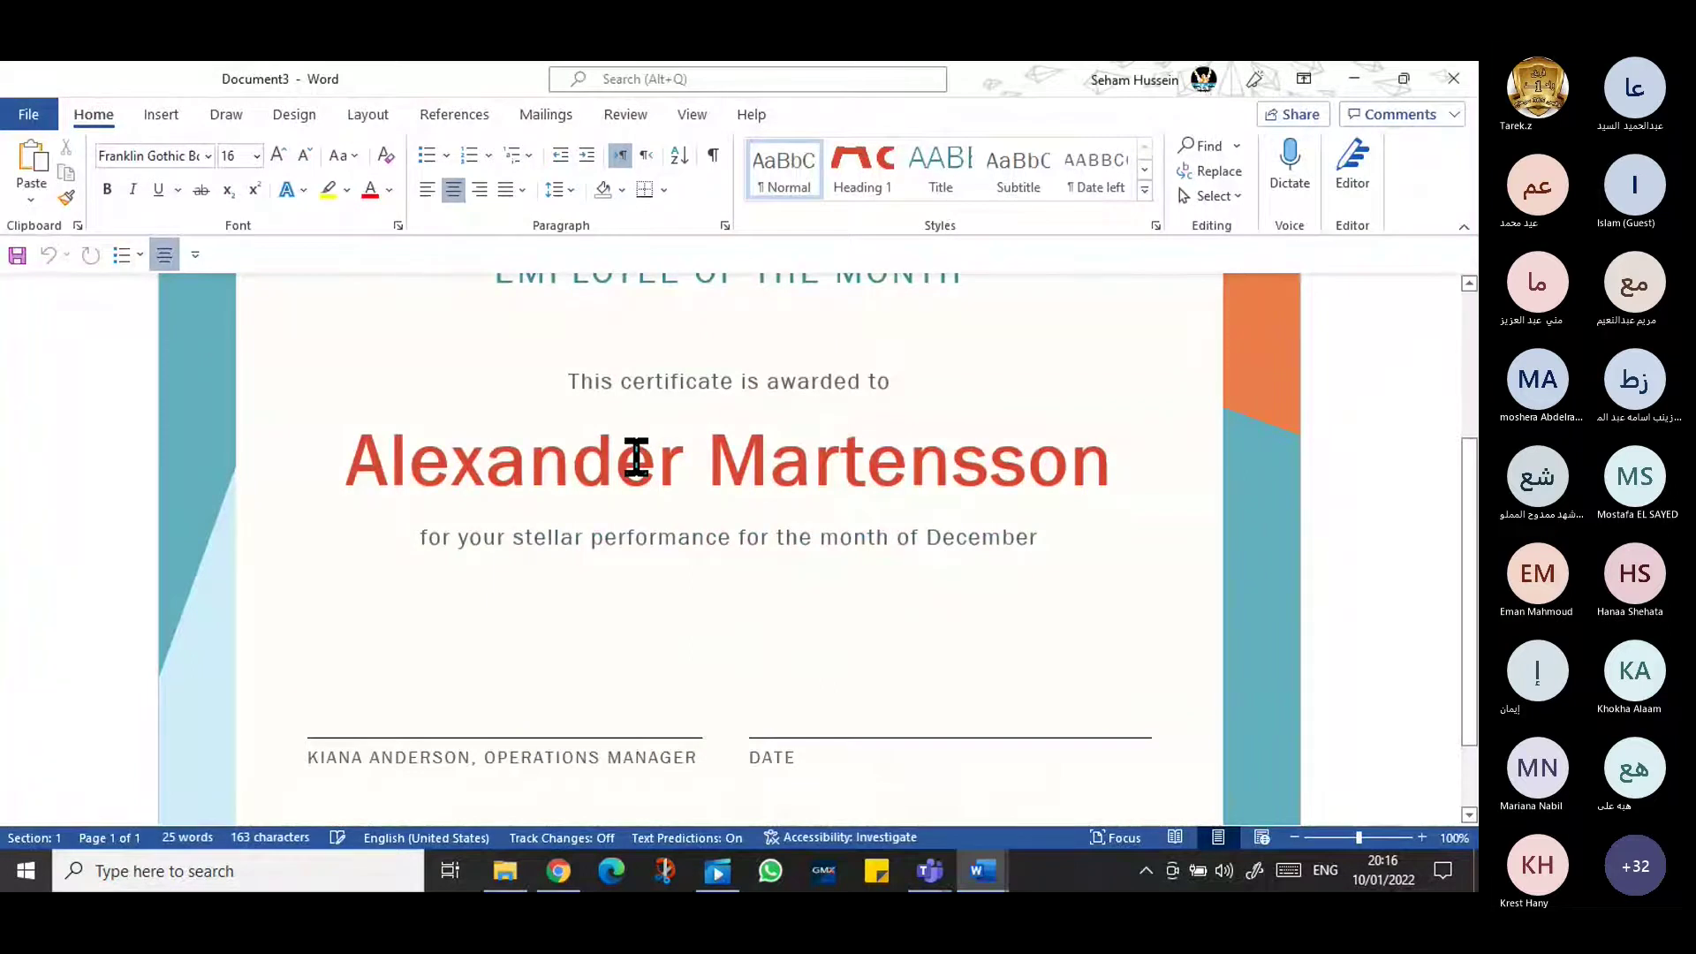
scroll(681, 442, up, 1)
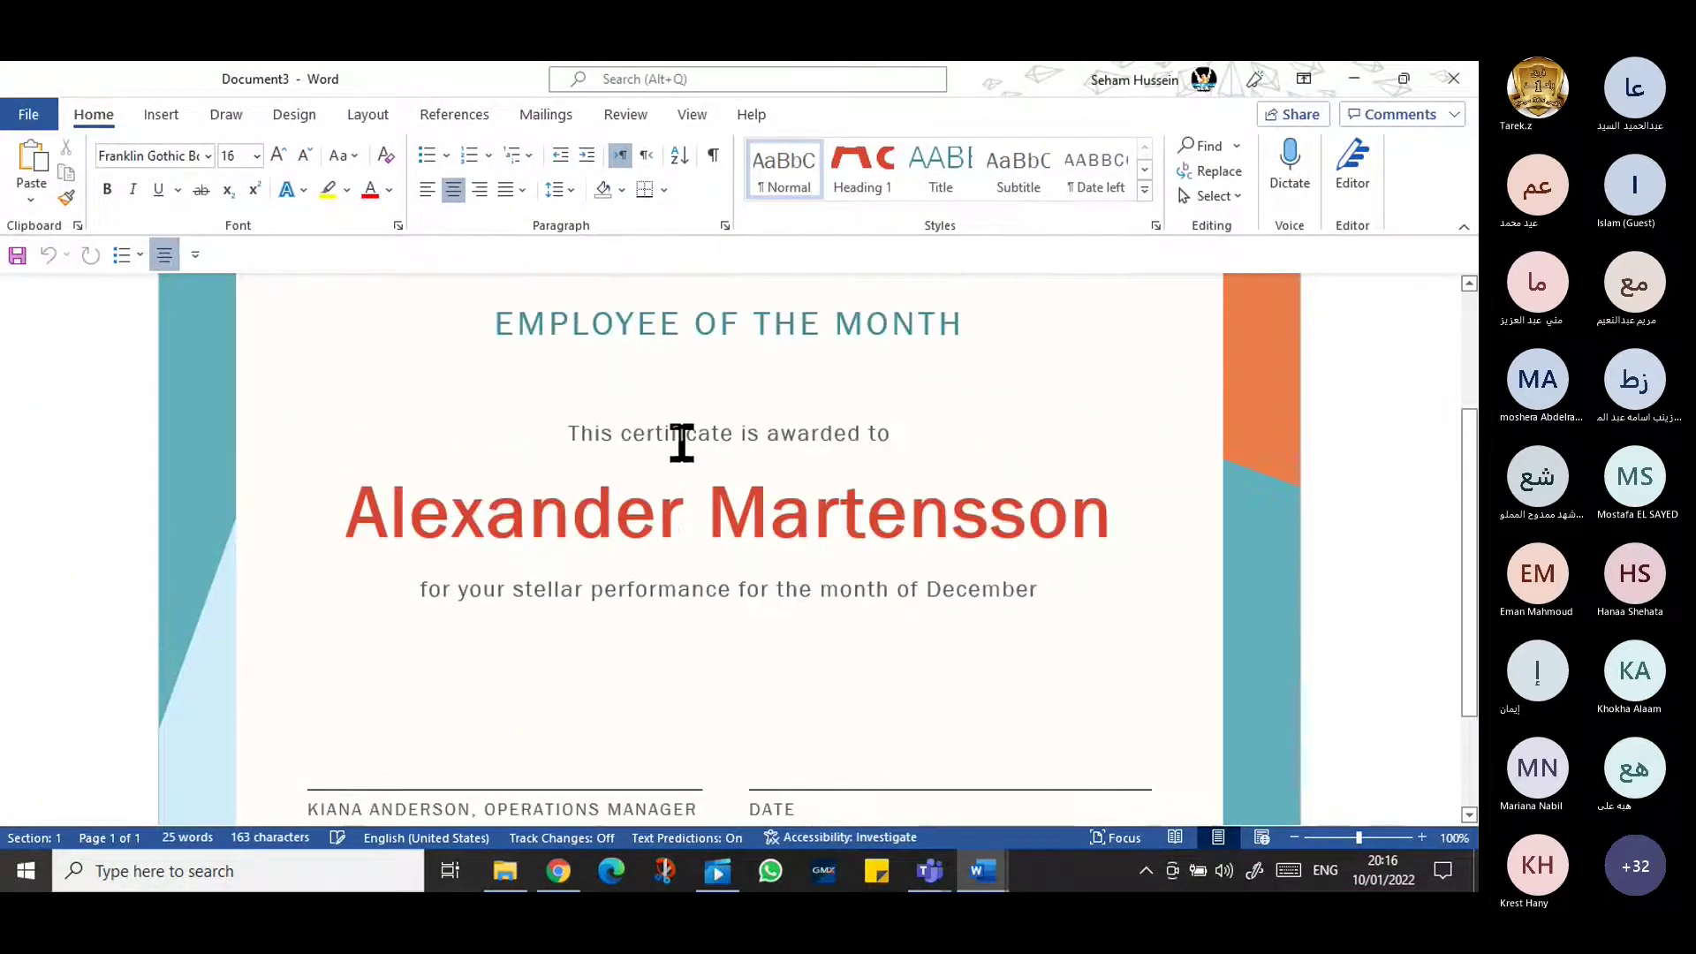
scroll(681, 442, up, 3)
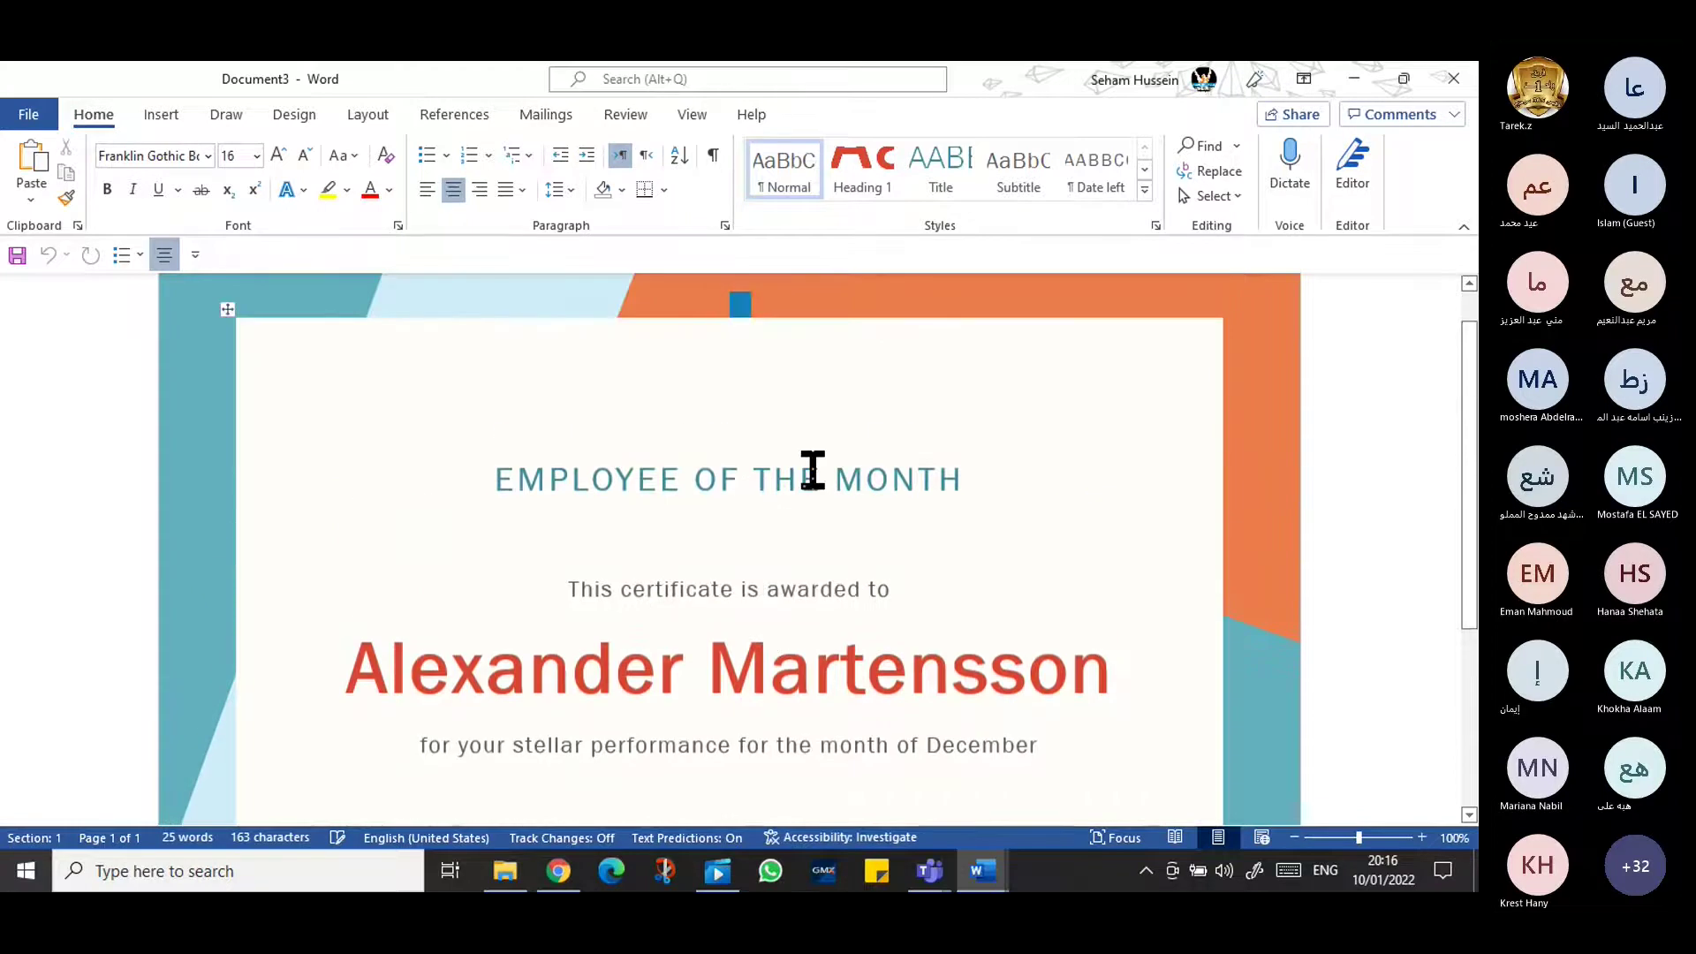
scroll(698, 477, down, 5)
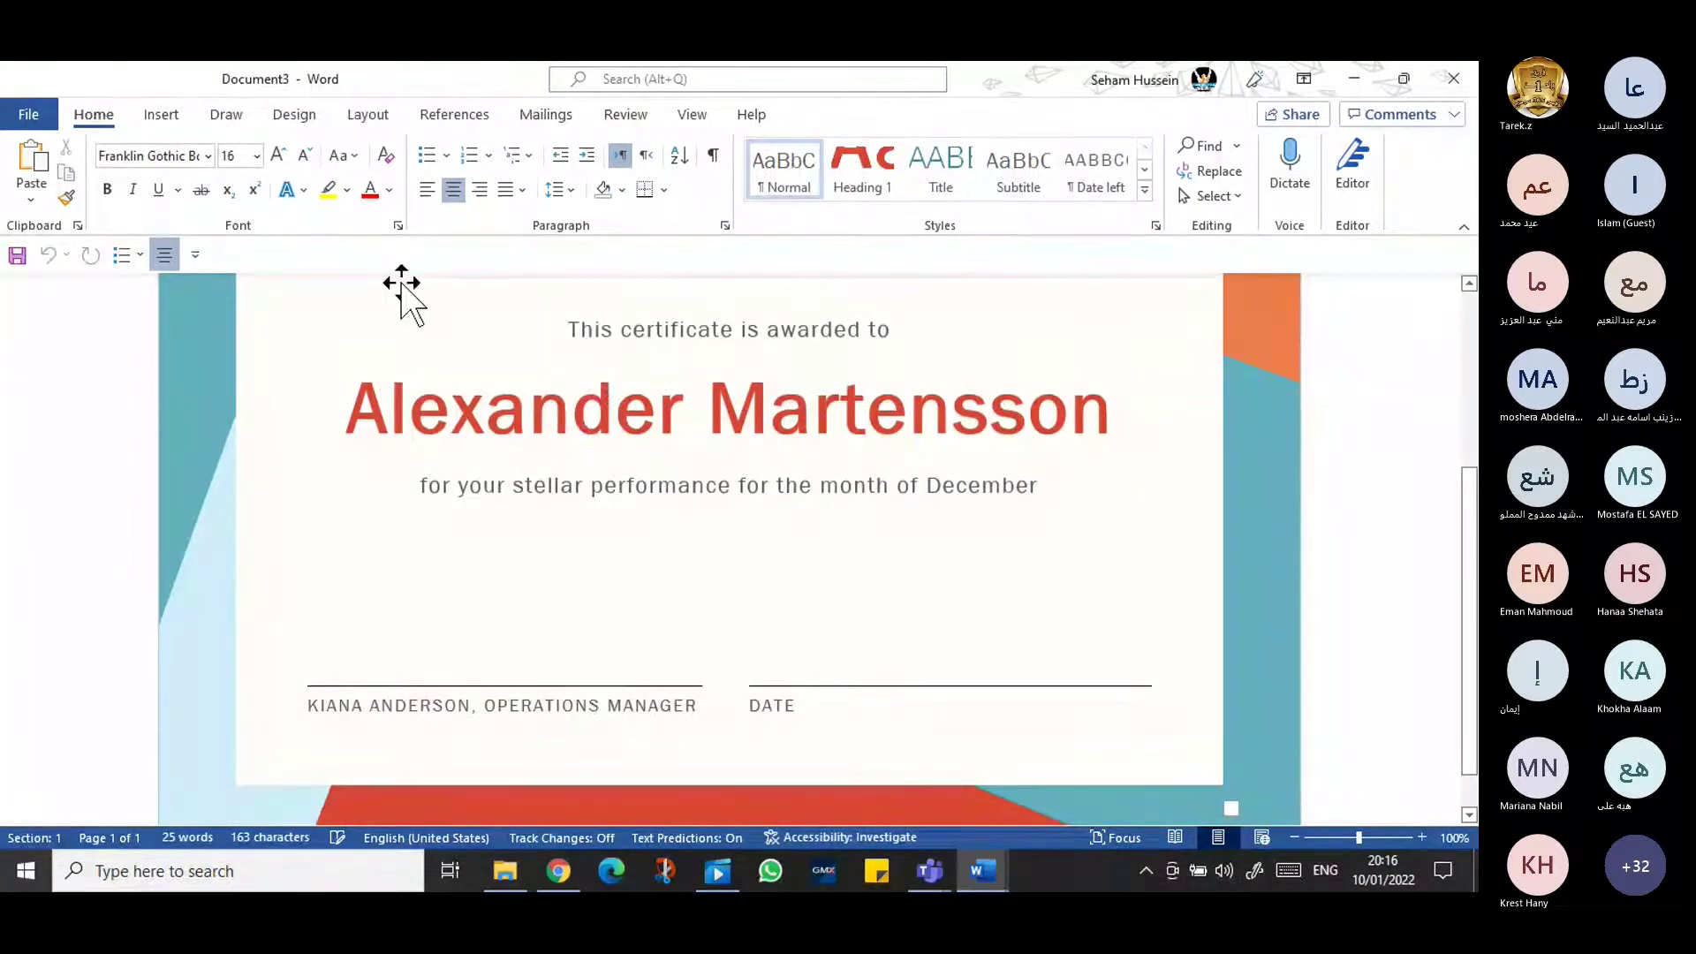
- Apply a different theme from the Design tab's Themes gallery, turning the recipient name green and heading olive
click(294, 115)
click(33, 177)
click(168, 296)
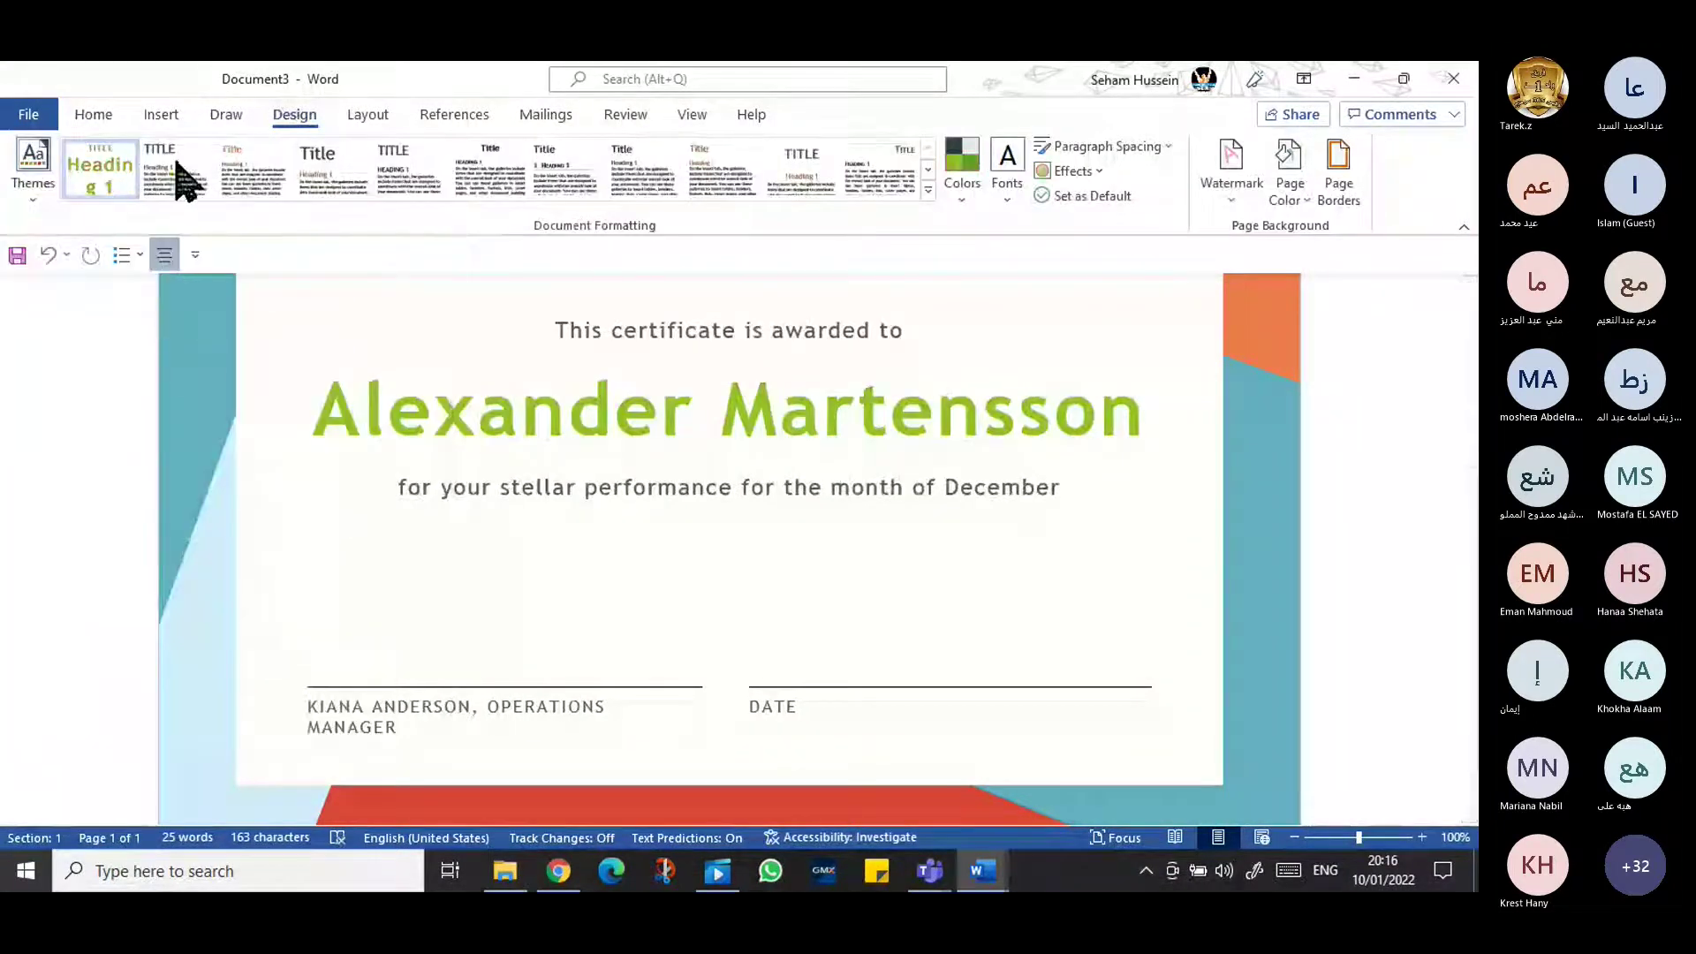
scroll(750, 543, down, 1)
scroll(624, 565, up, 5)
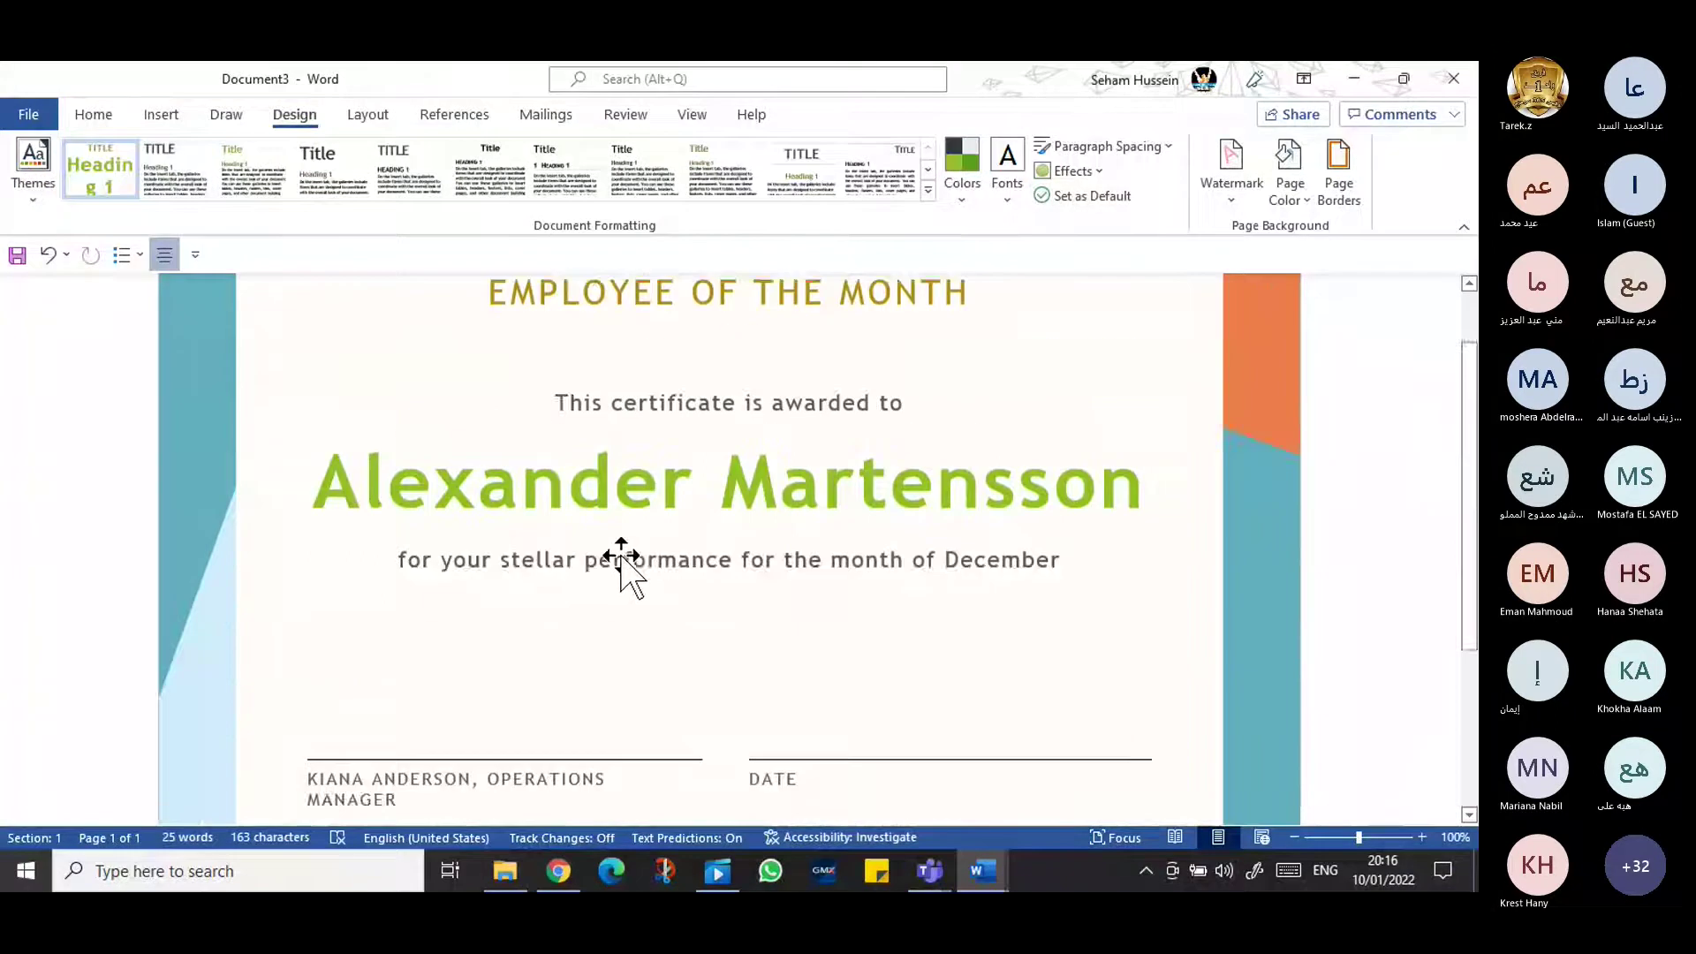
scroll(662, 469, down, 3)
scroll(784, 406, up, 4)
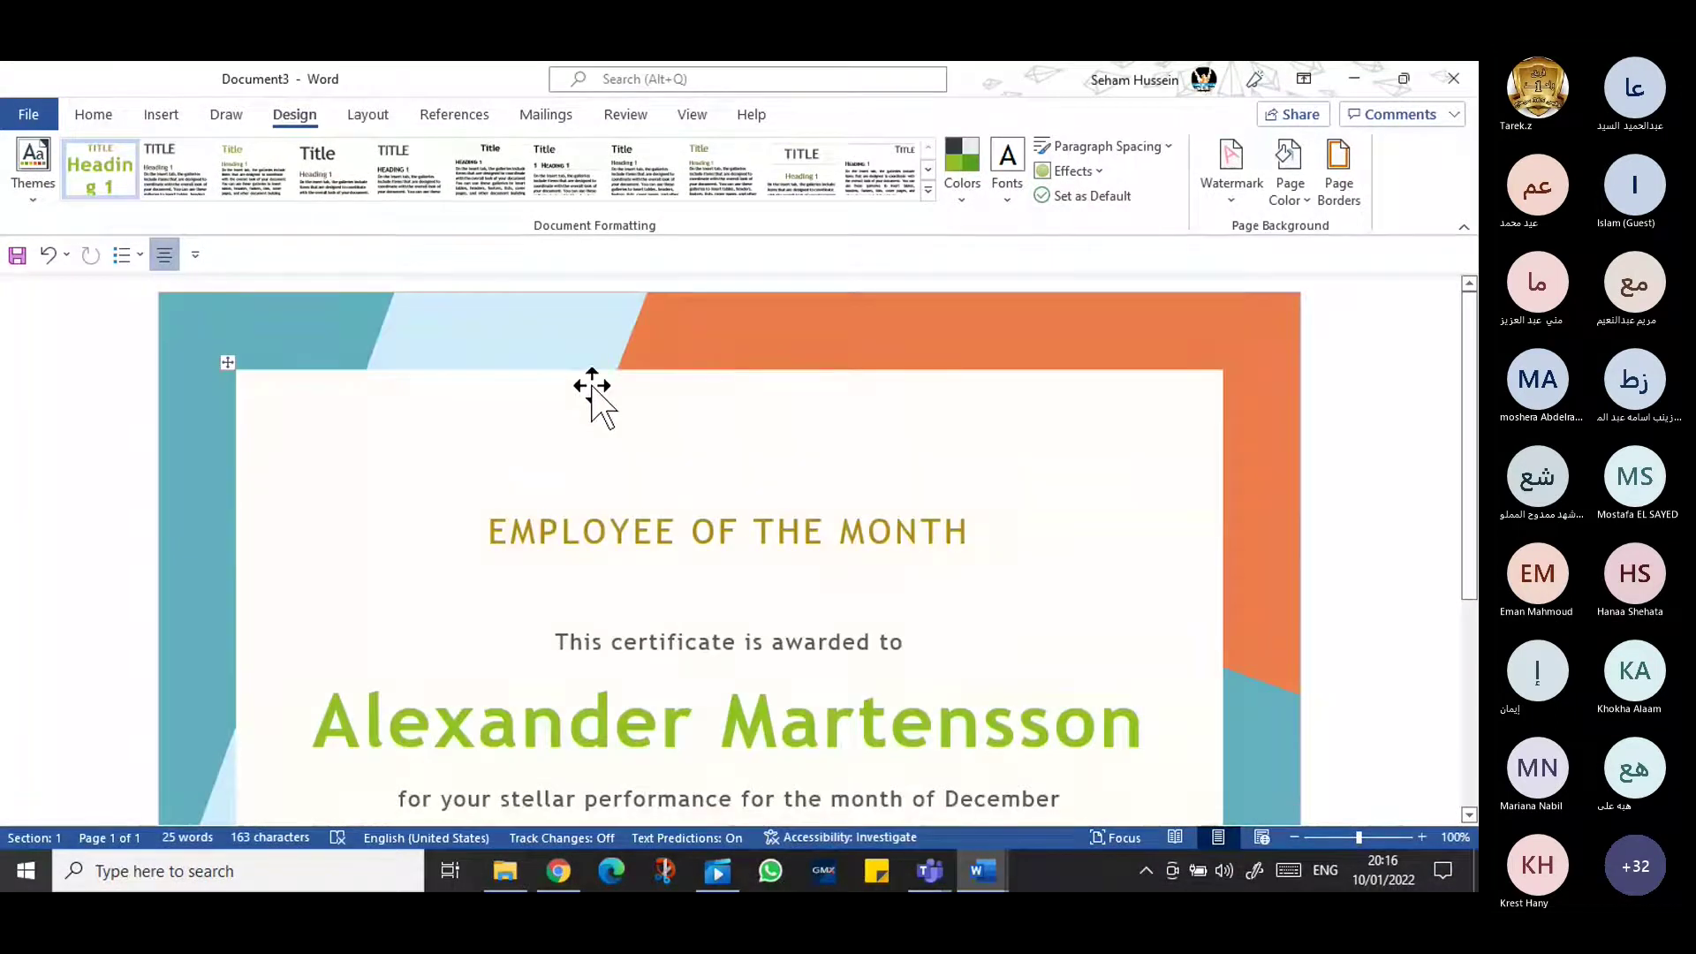
scroll(591, 388, down, 3)
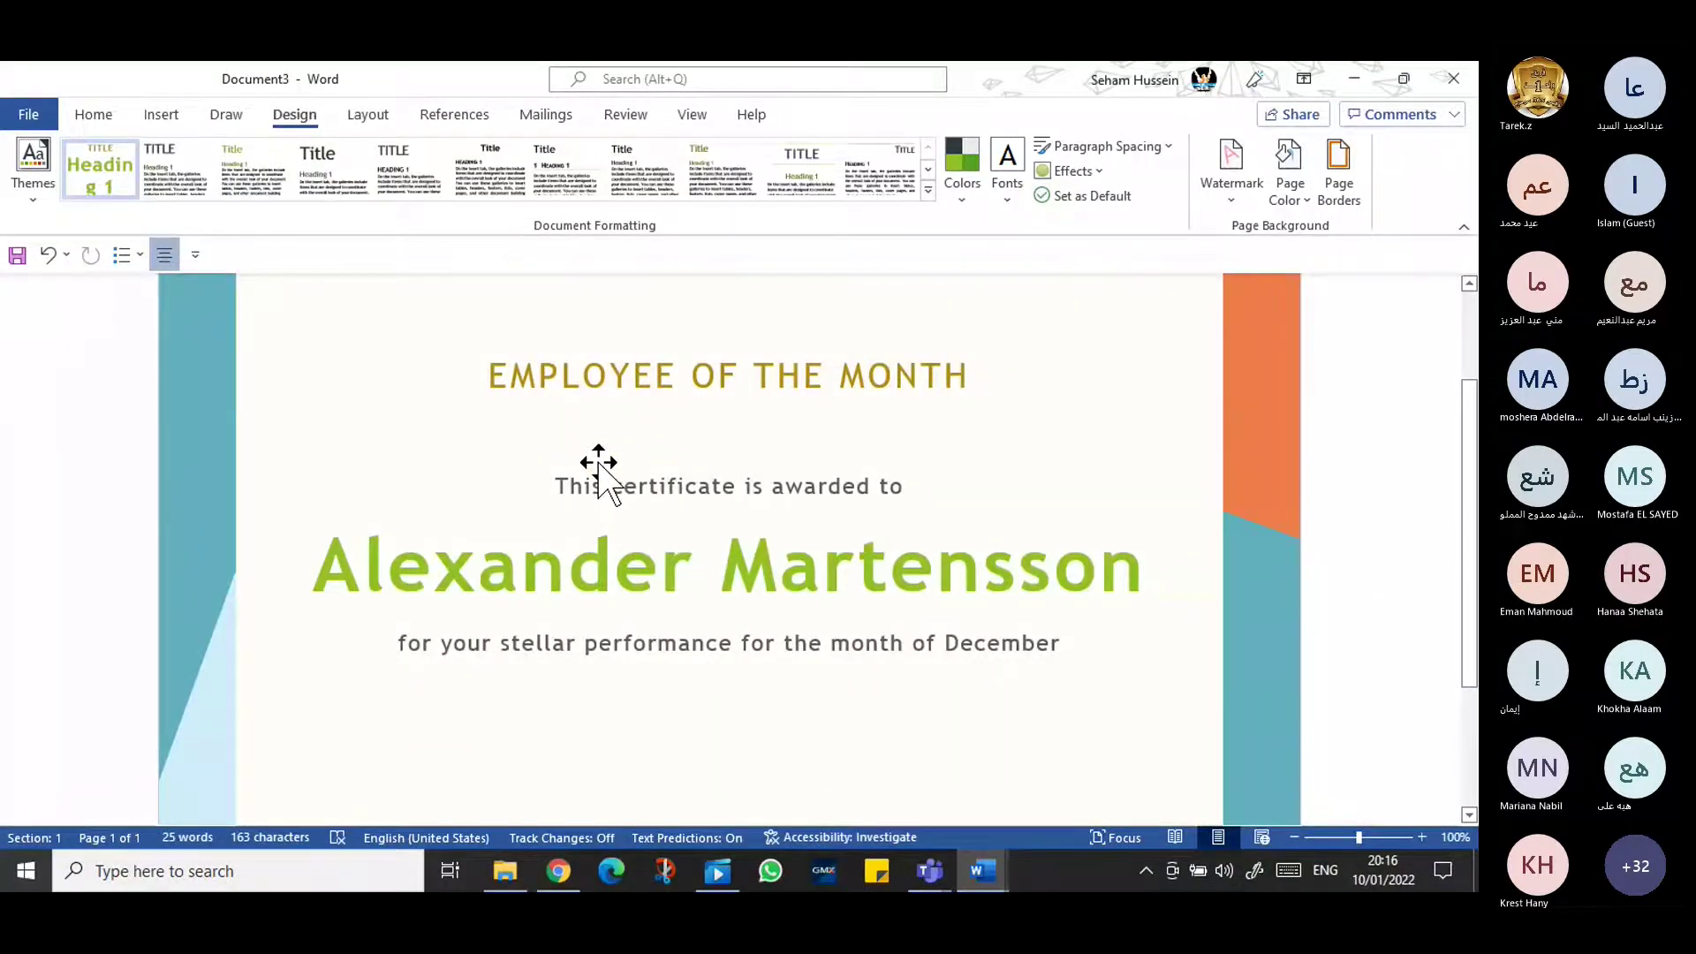
scroll(598, 477, down, 2)
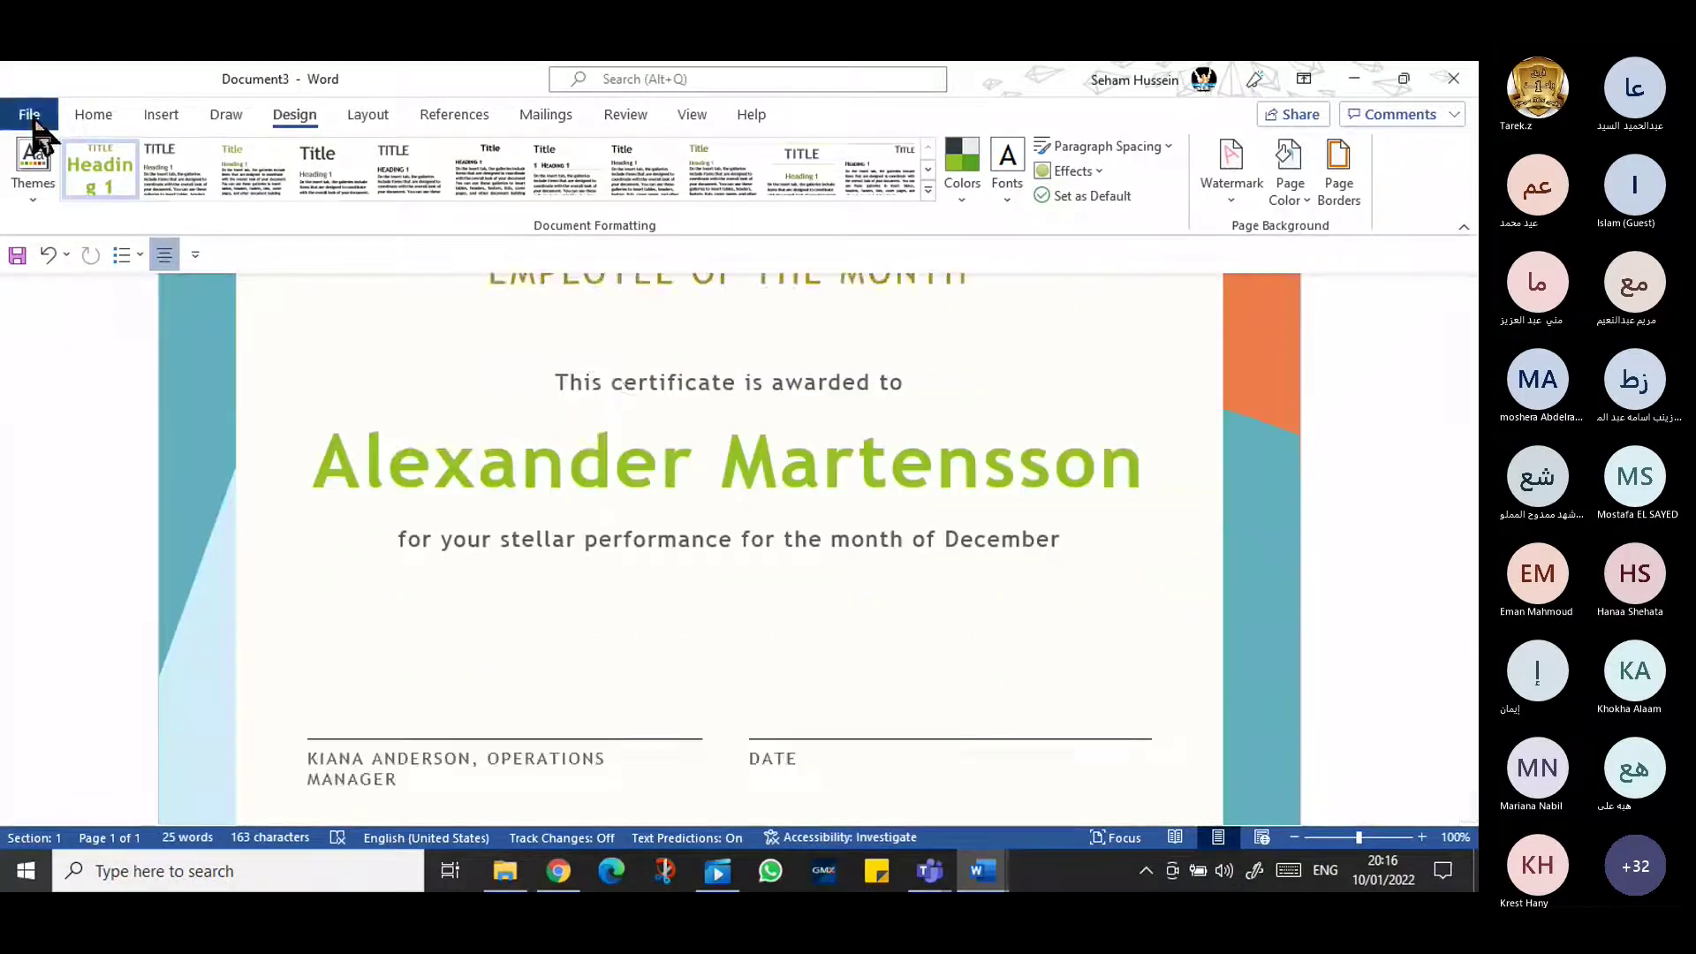
- Go to the File Home page and choose Blank document
click(29, 114)
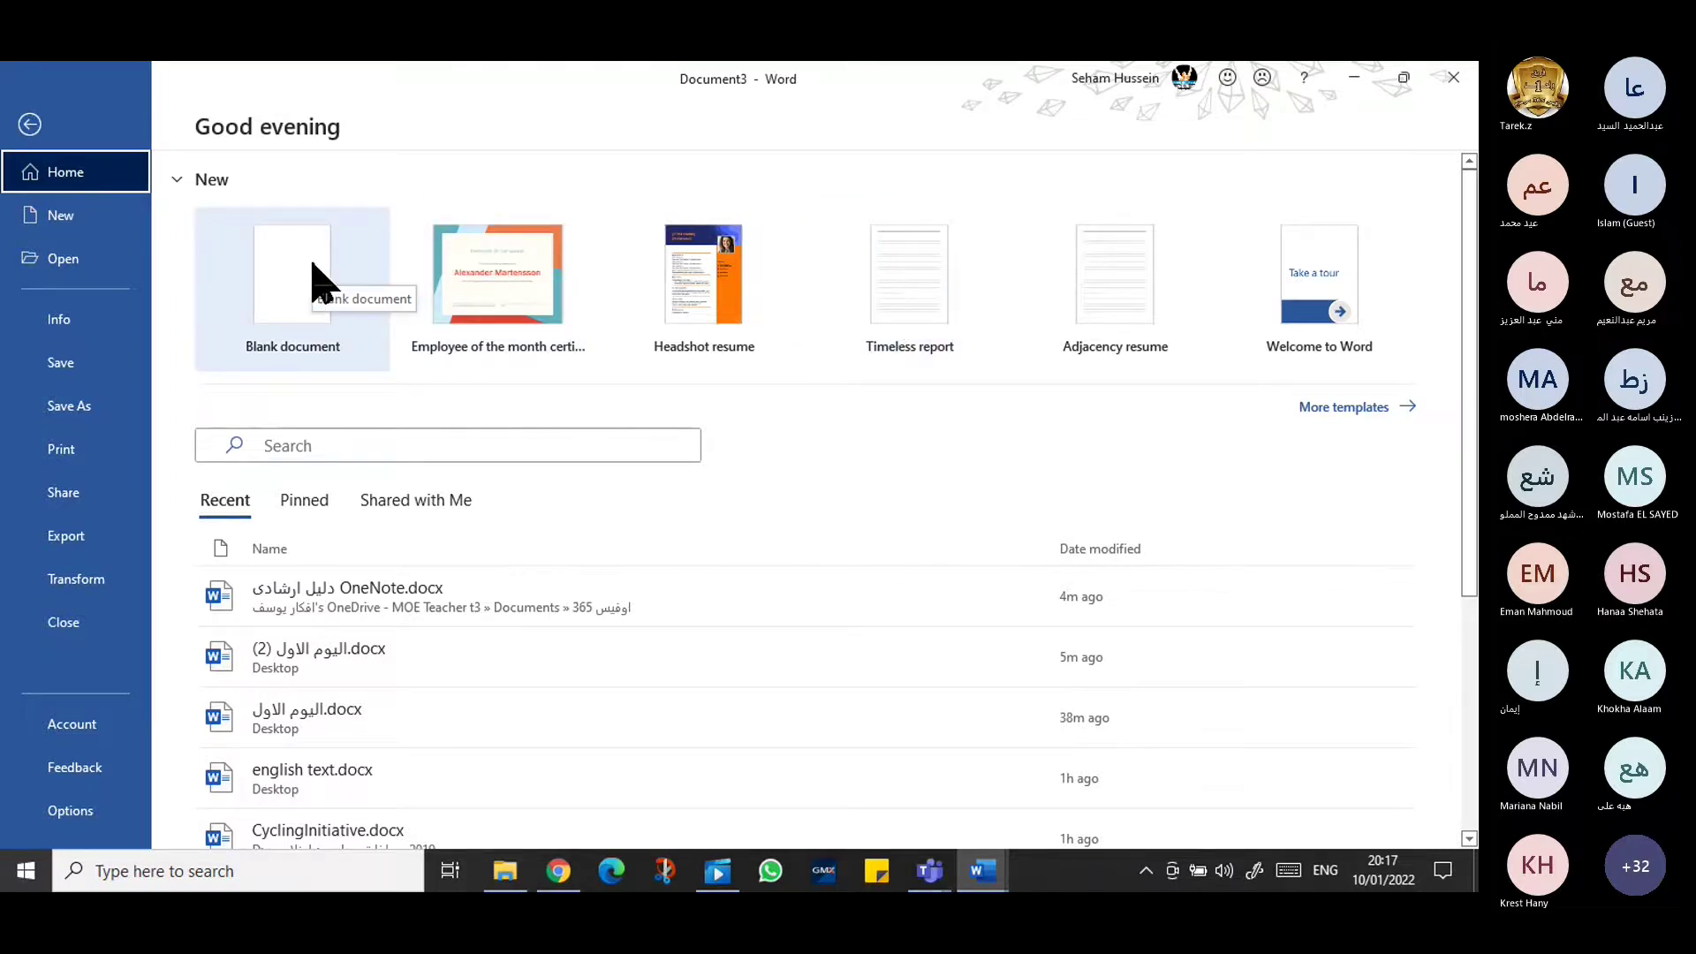
click(313, 262)
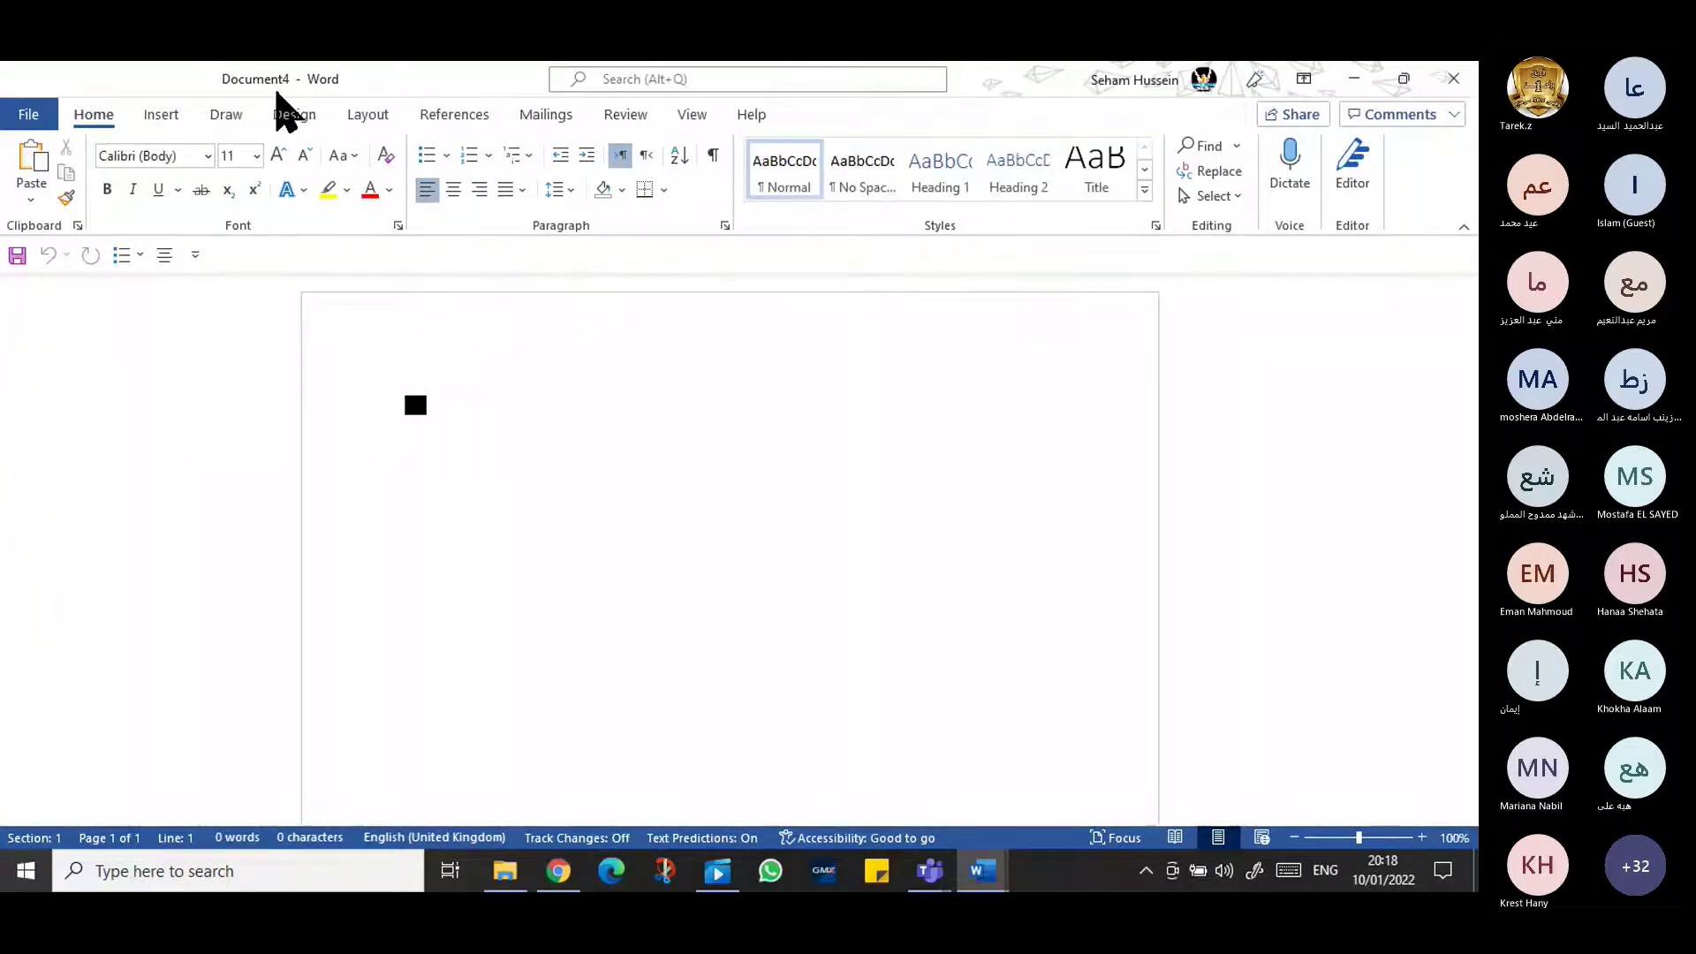
- Bring up the Save As page for the unsaved Document4 from the File menu
click(36, 119)
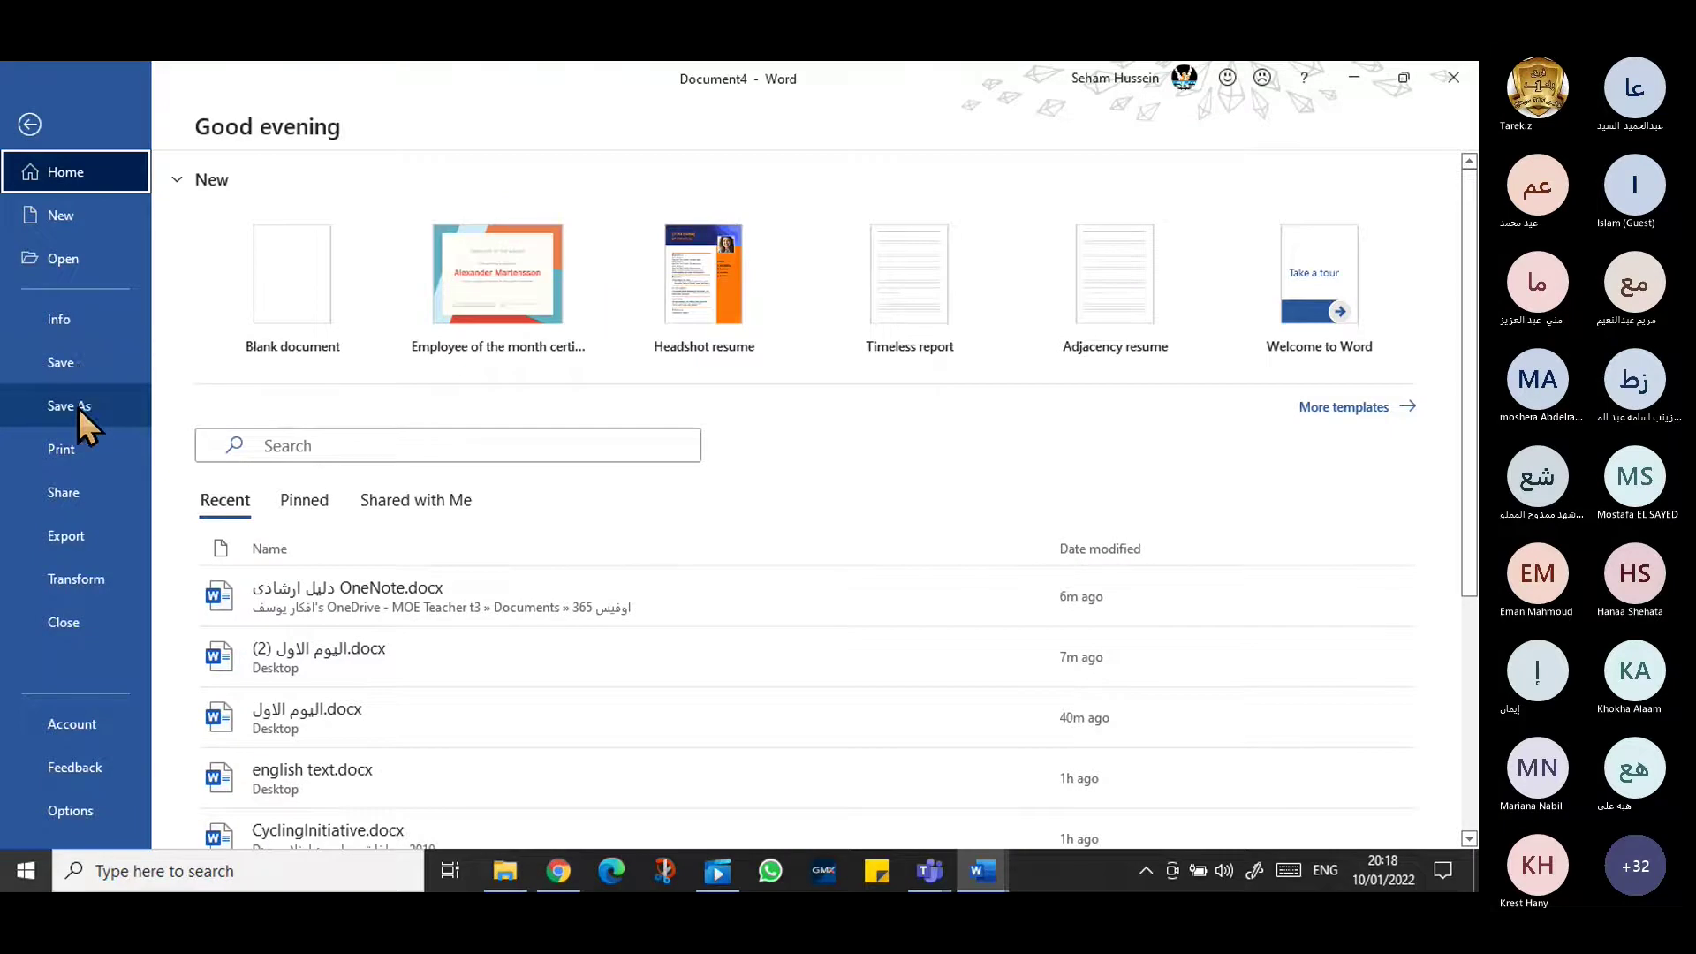
click(87, 362)
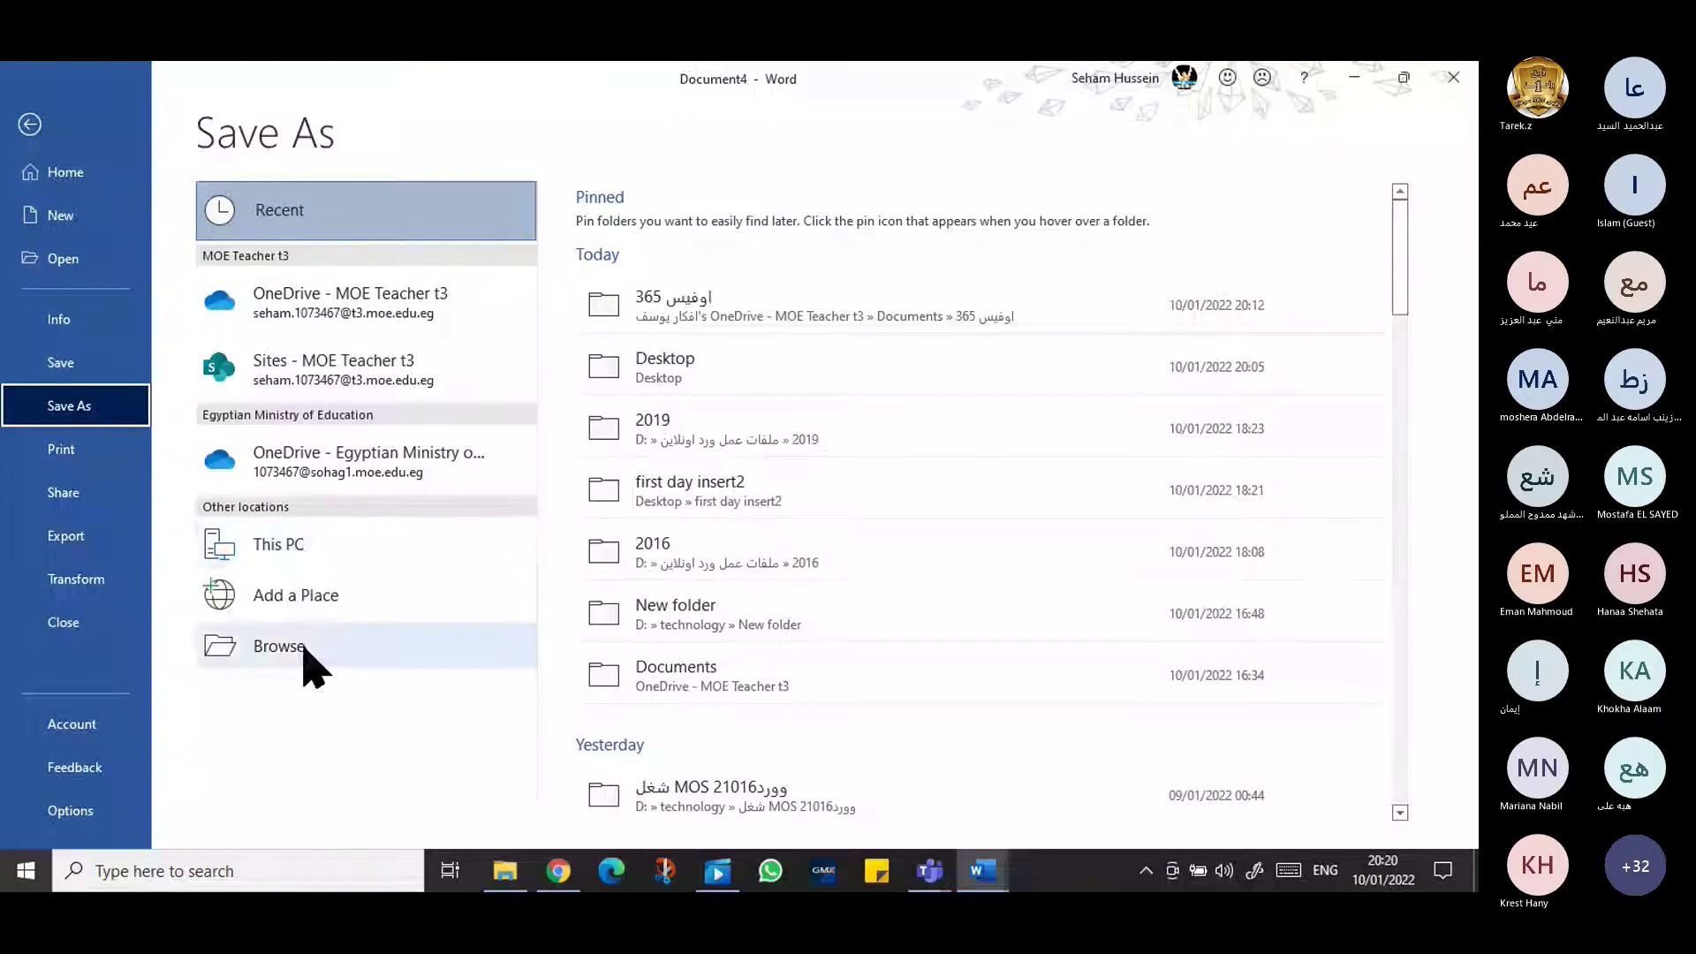
- Browse This PC and pick the Desktop as the save folder
click(297, 563)
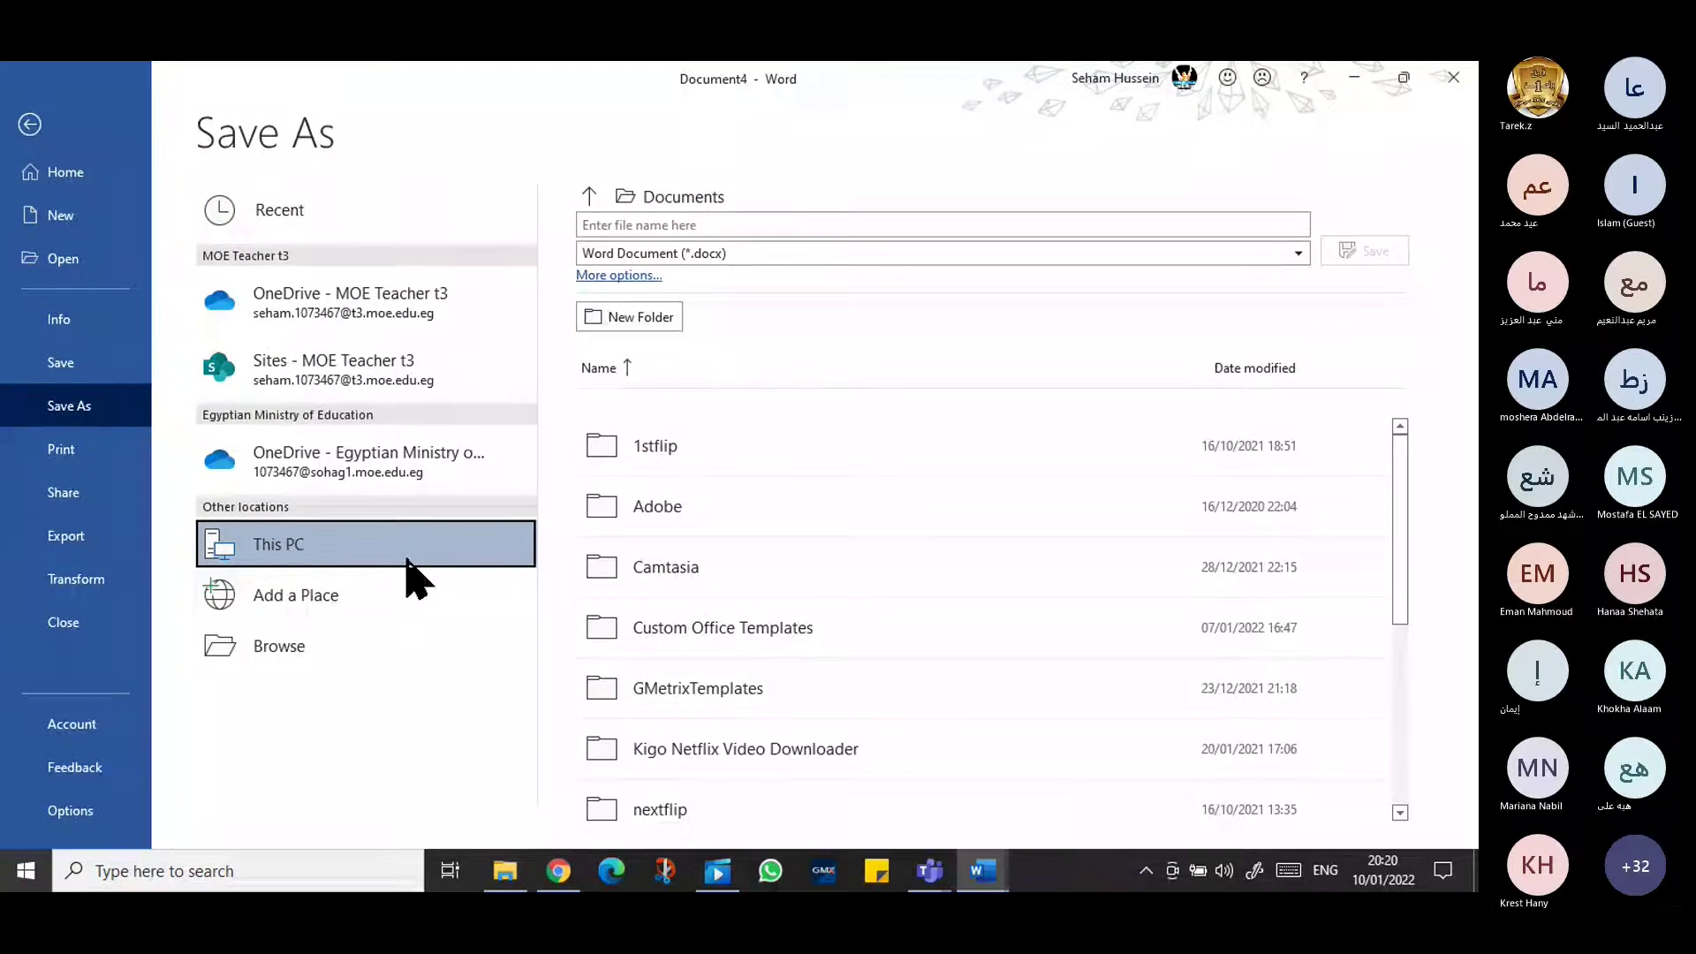
click(283, 651)
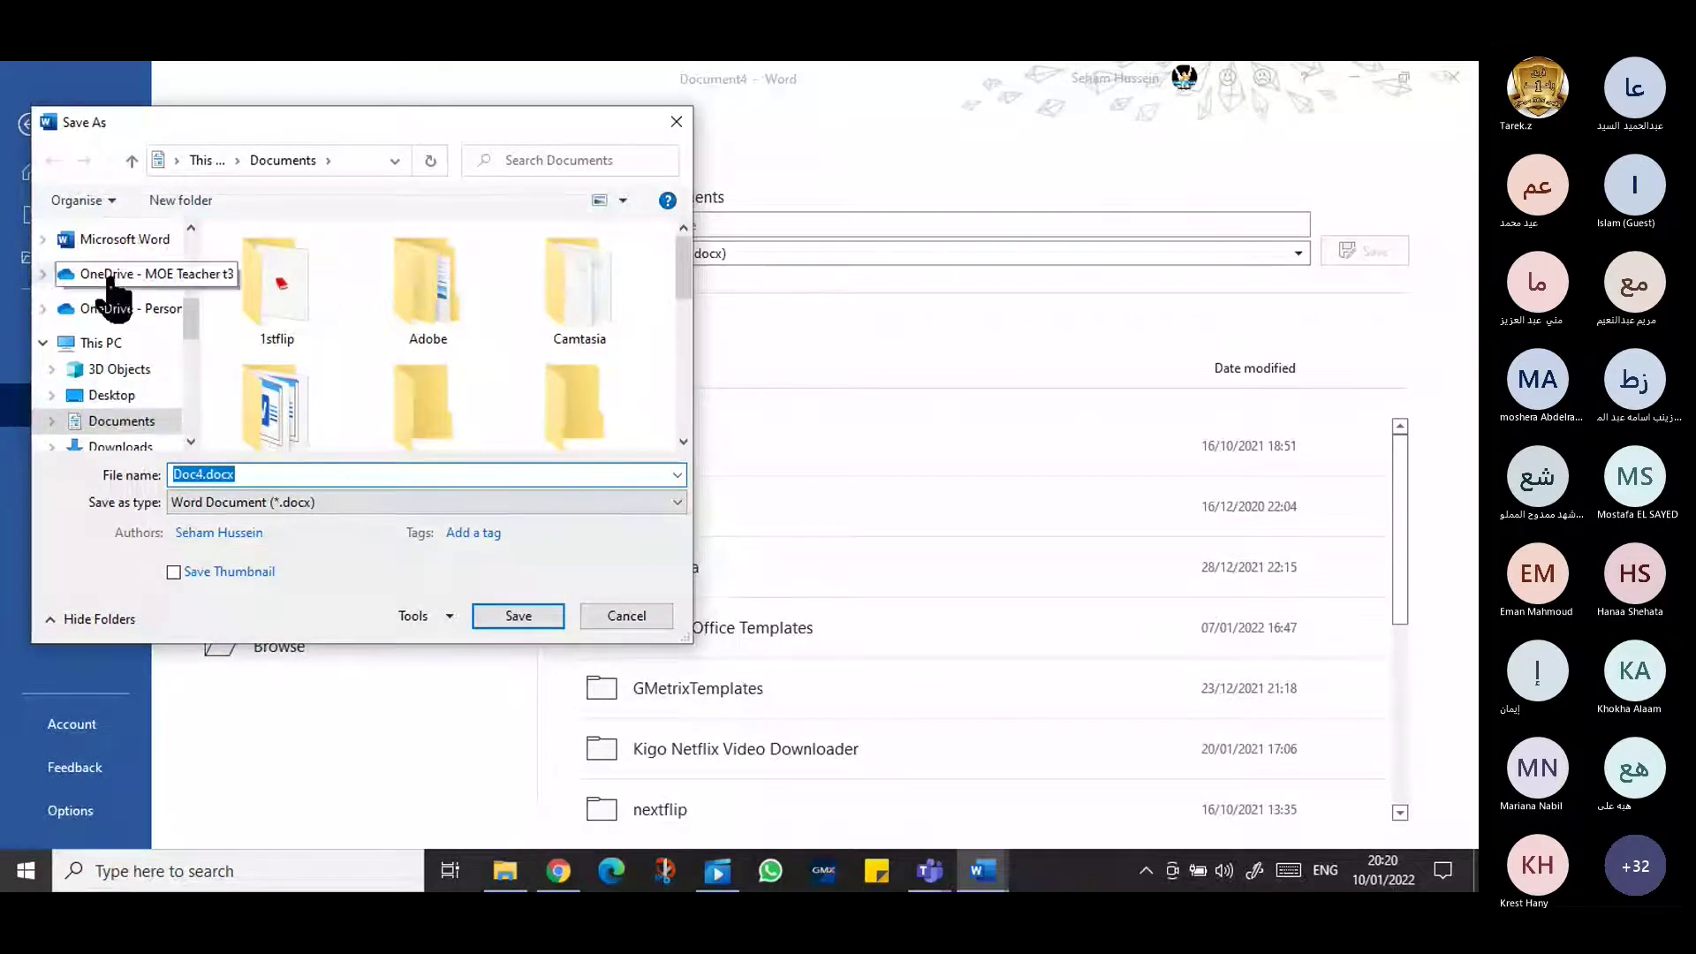
scroll(119, 398, down, 3)
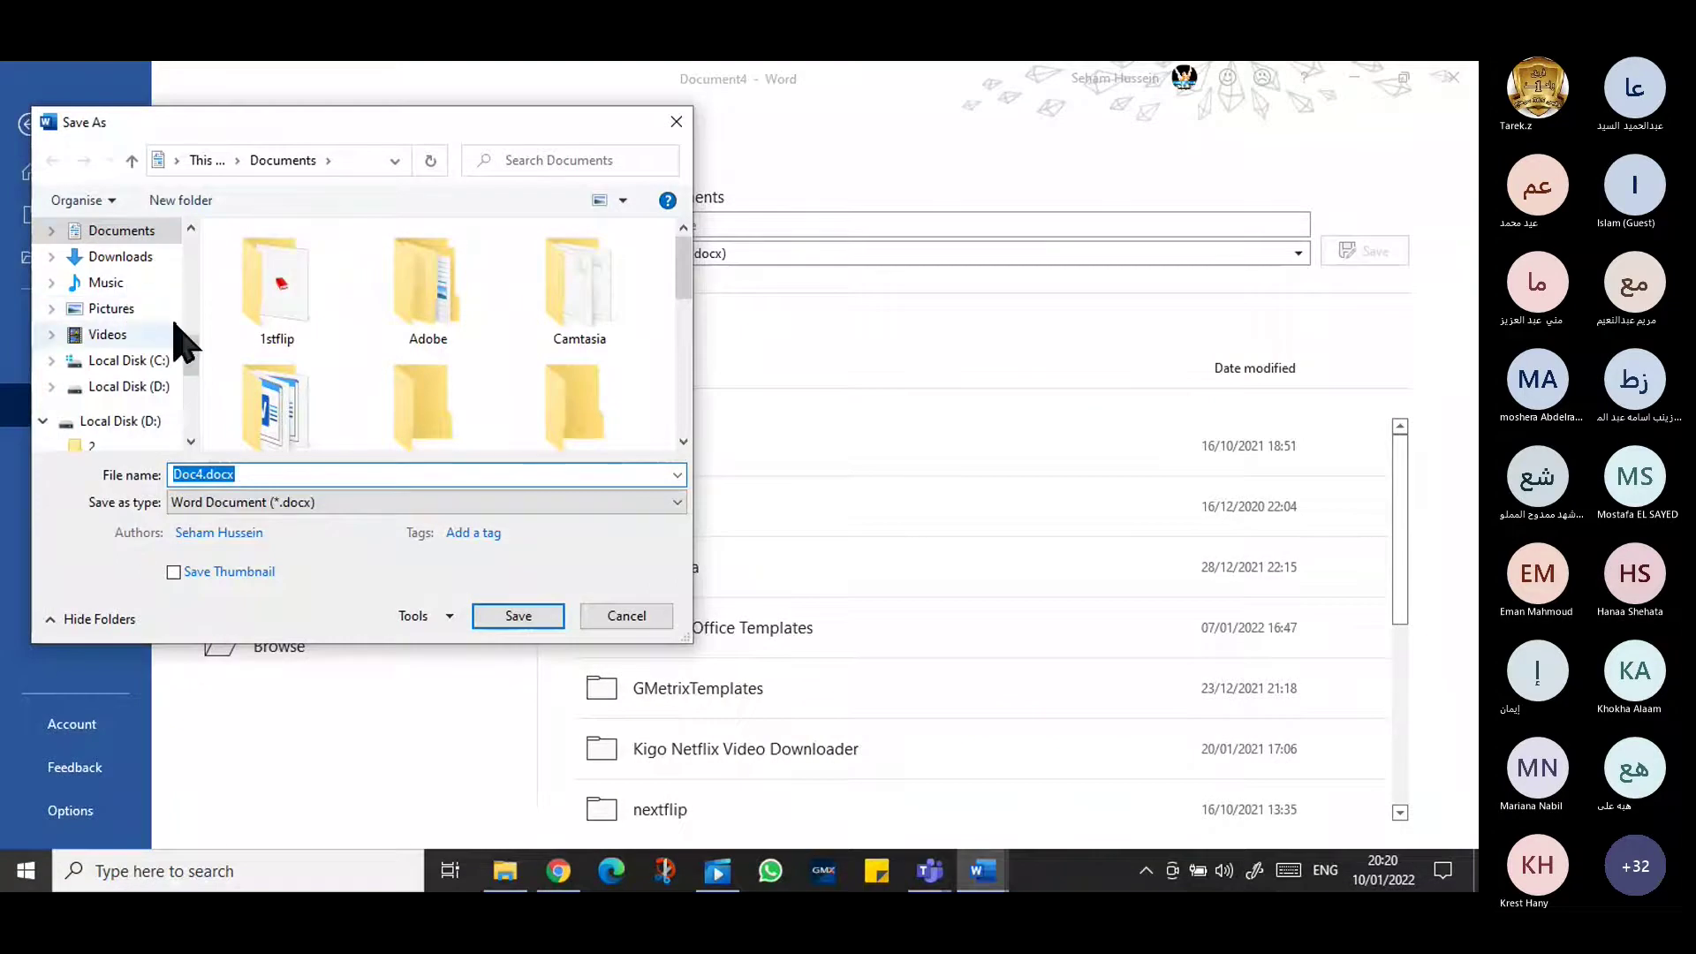
scroll(88, 318, up, 3)
scroll(132, 341, down, 2)
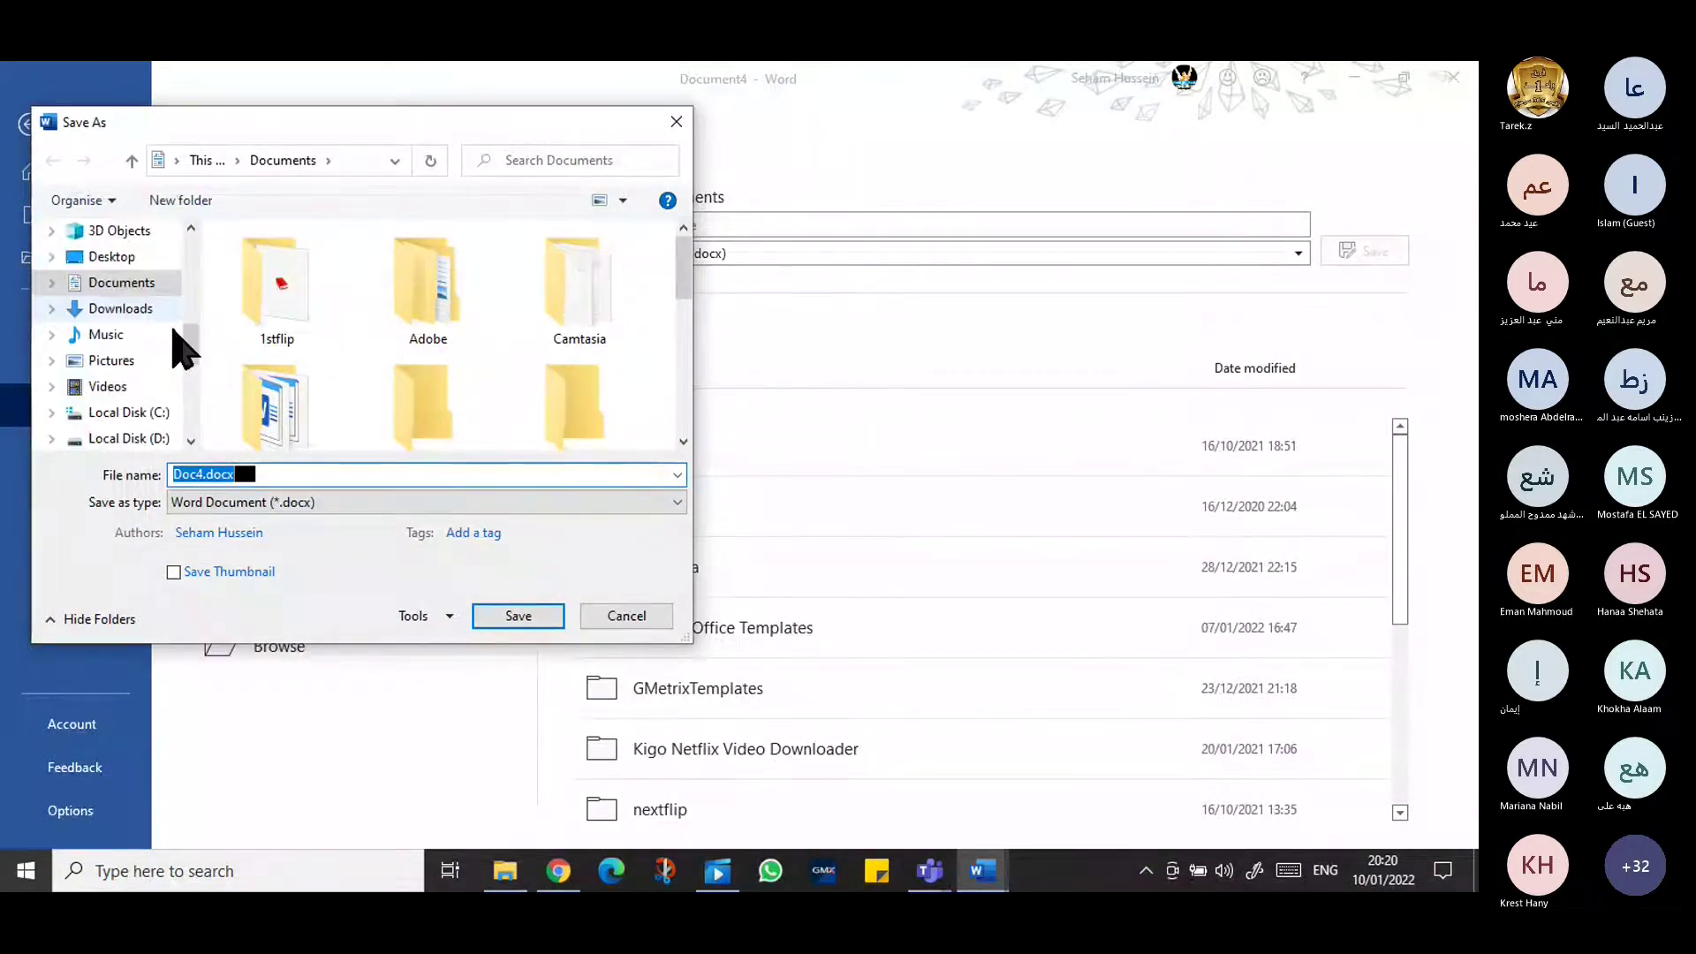
click(124, 262)
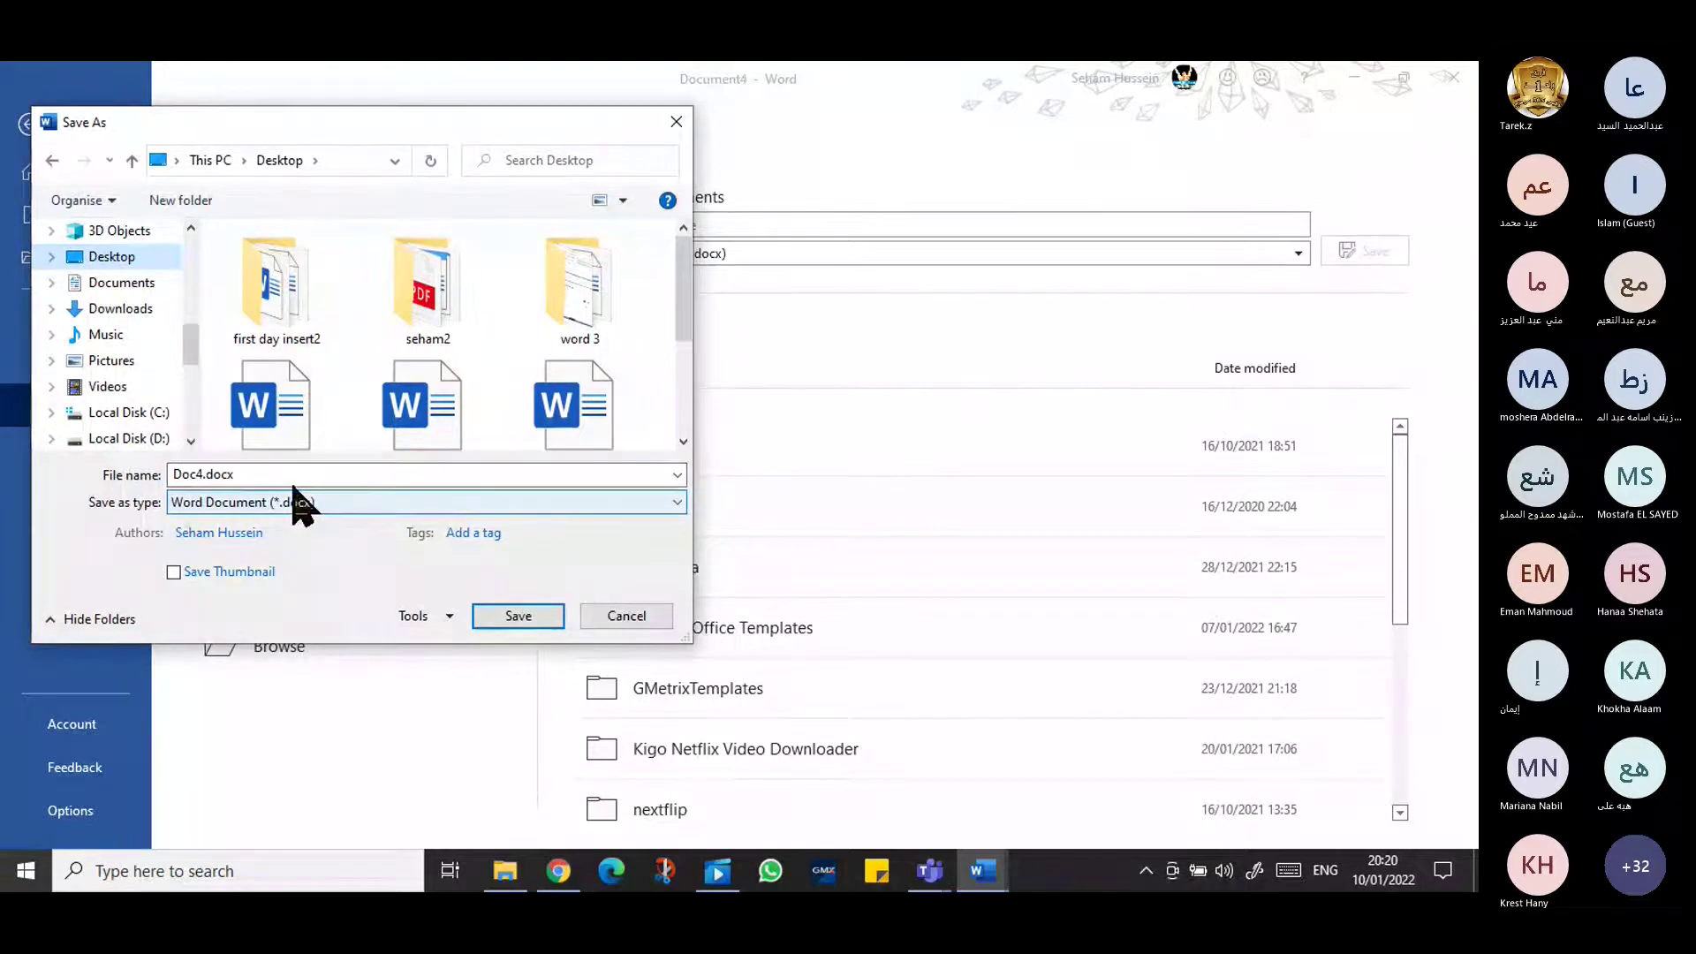
- Replace the file name with Arabic 'حفظ ملف' and save it as a .docx
double_click(258, 474)
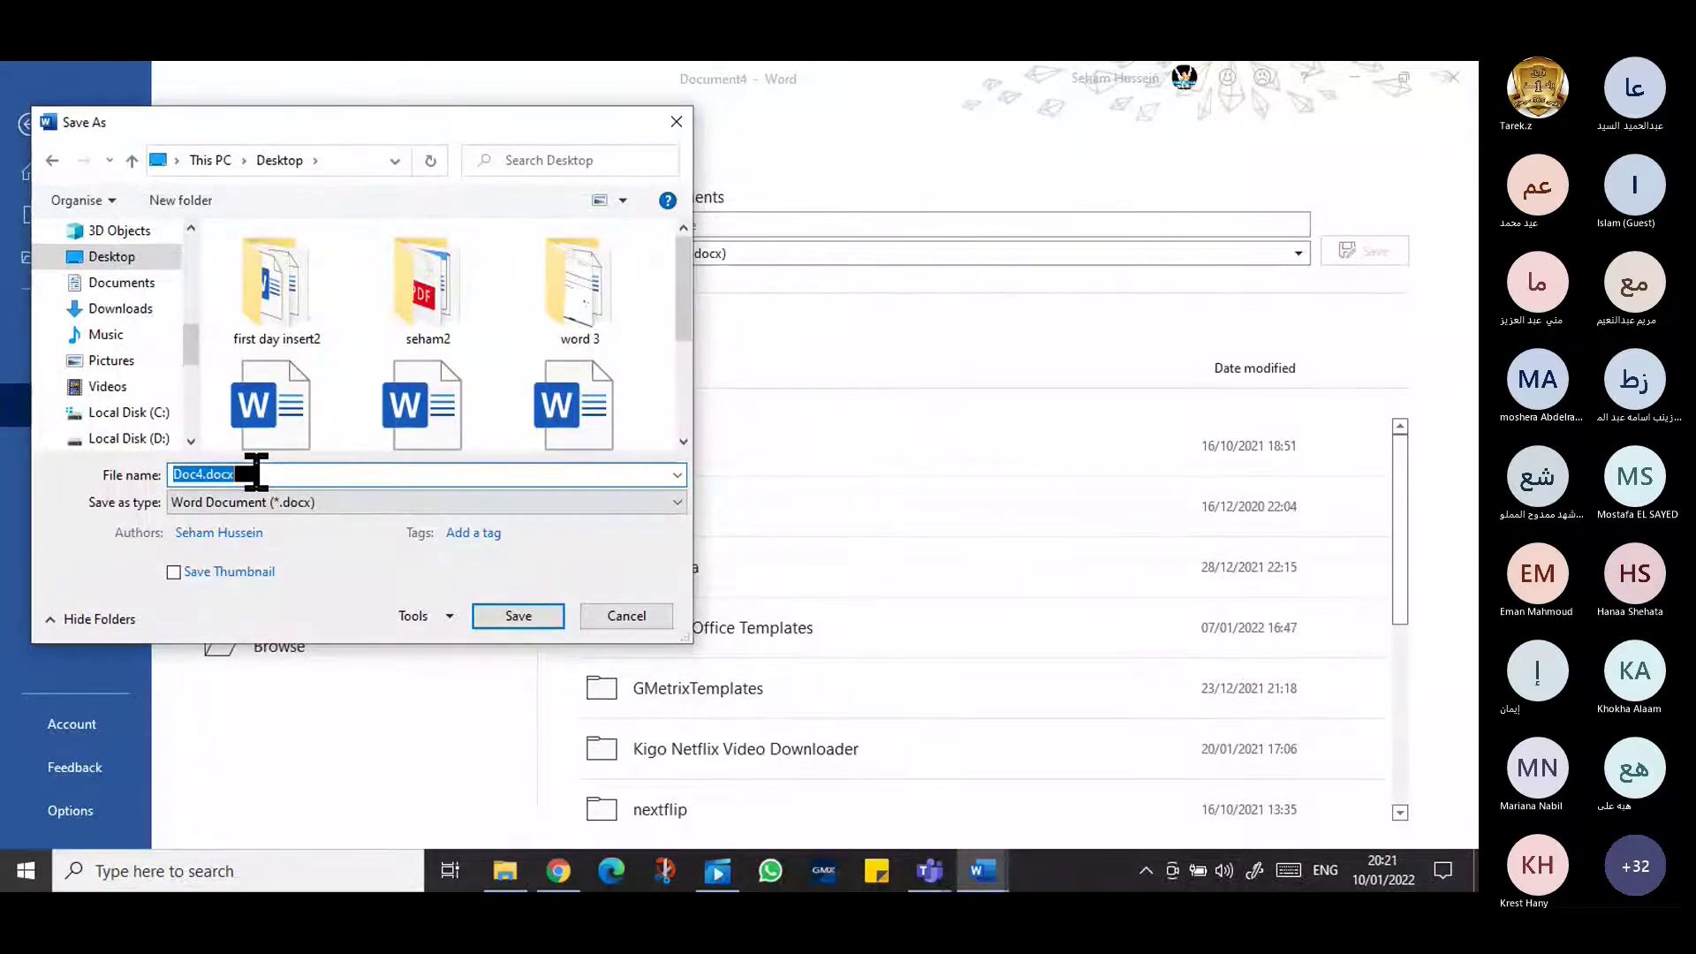
text(jf)
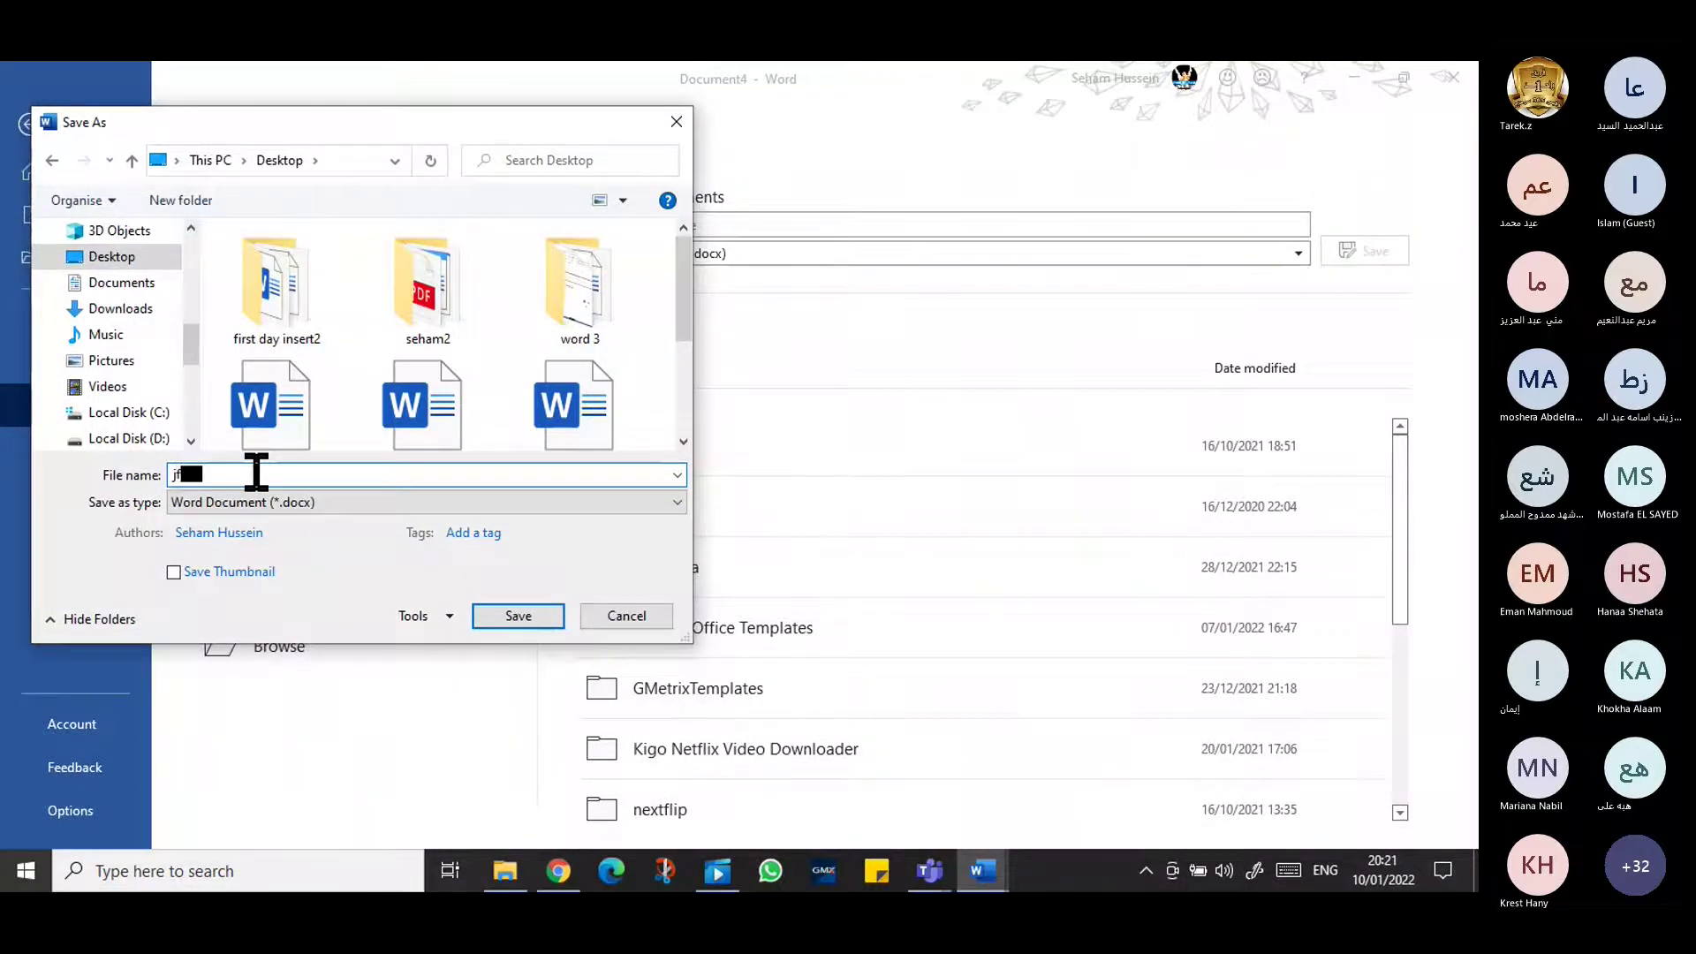
key(BackSpace)
key(BackSpace)
text(pt/ lgt)
key(BackSpace)
key(BackSpace)
key(BackSpace)
key(BackSpace)
key(BackSpace)
key(BackSpace)
key(BackSpace)
key(alt+shift)
text(حف)
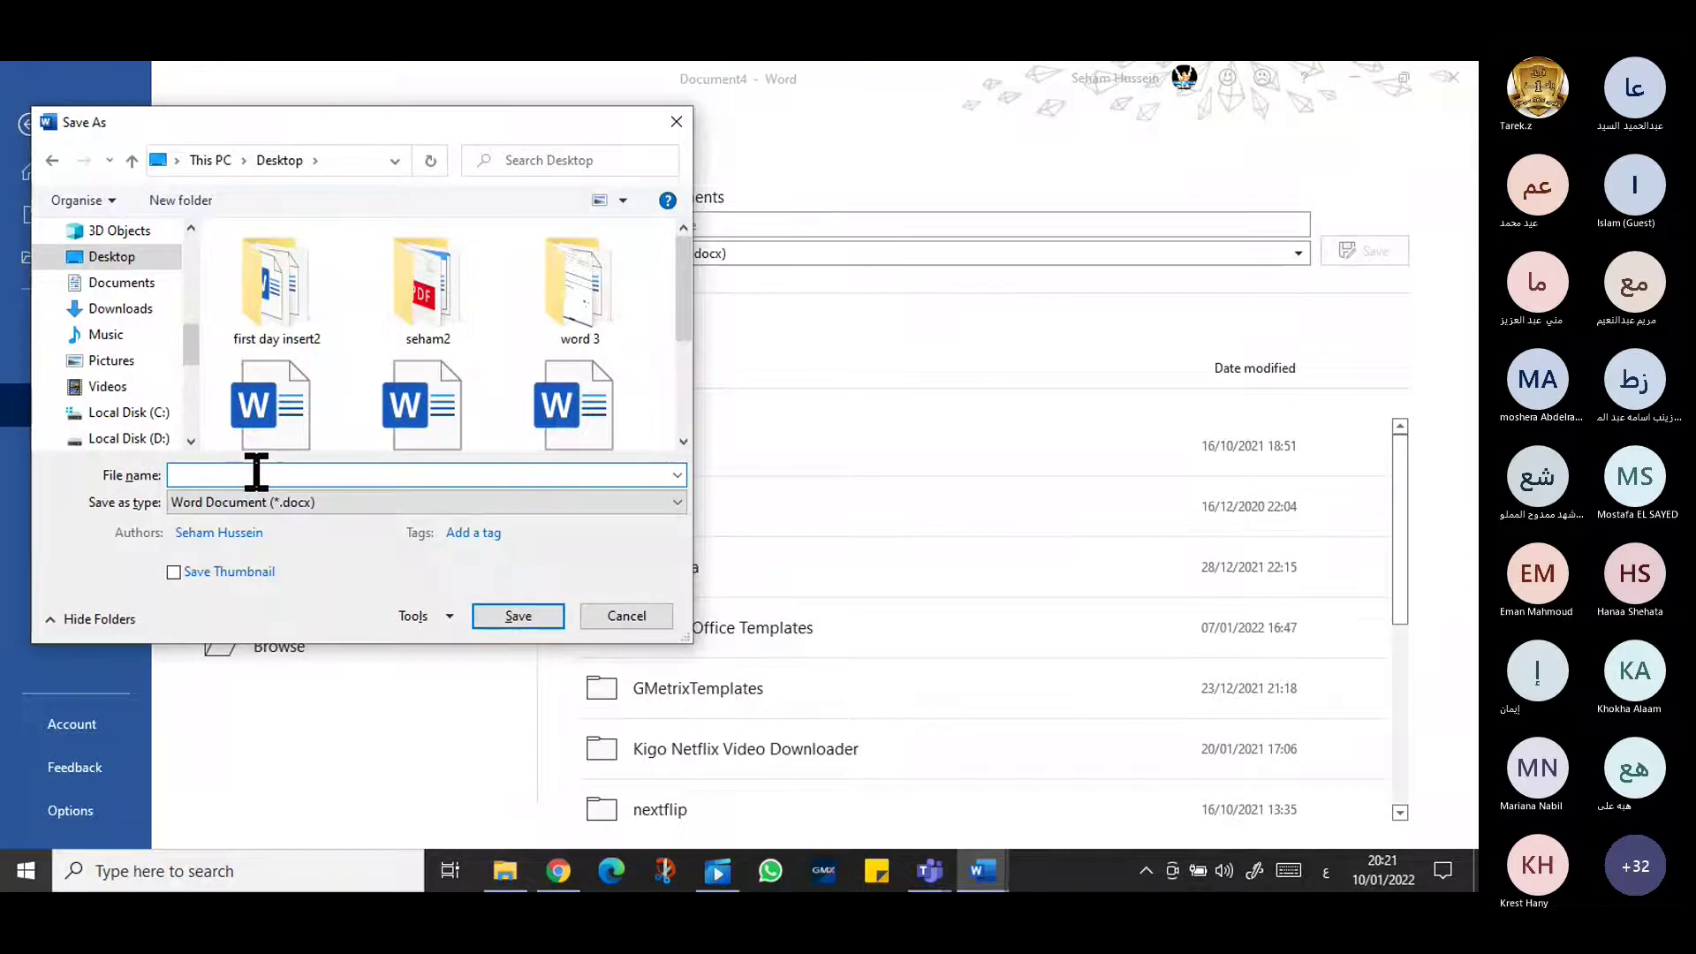
text(ظ ملف)
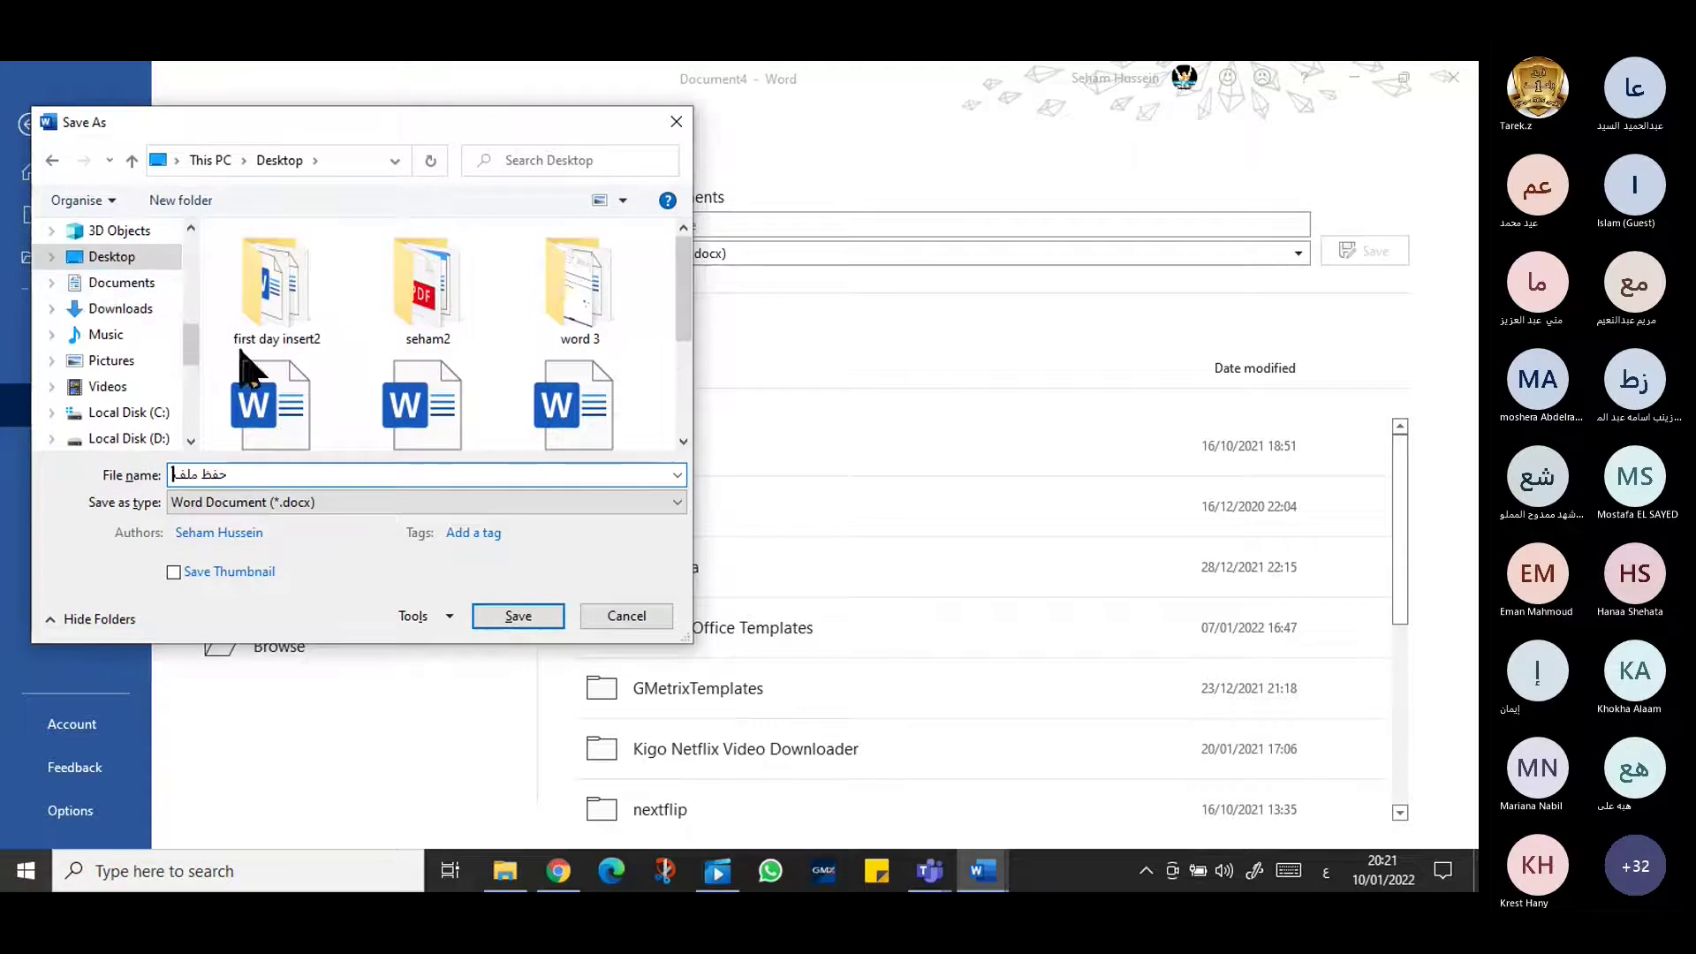
click(519, 616)
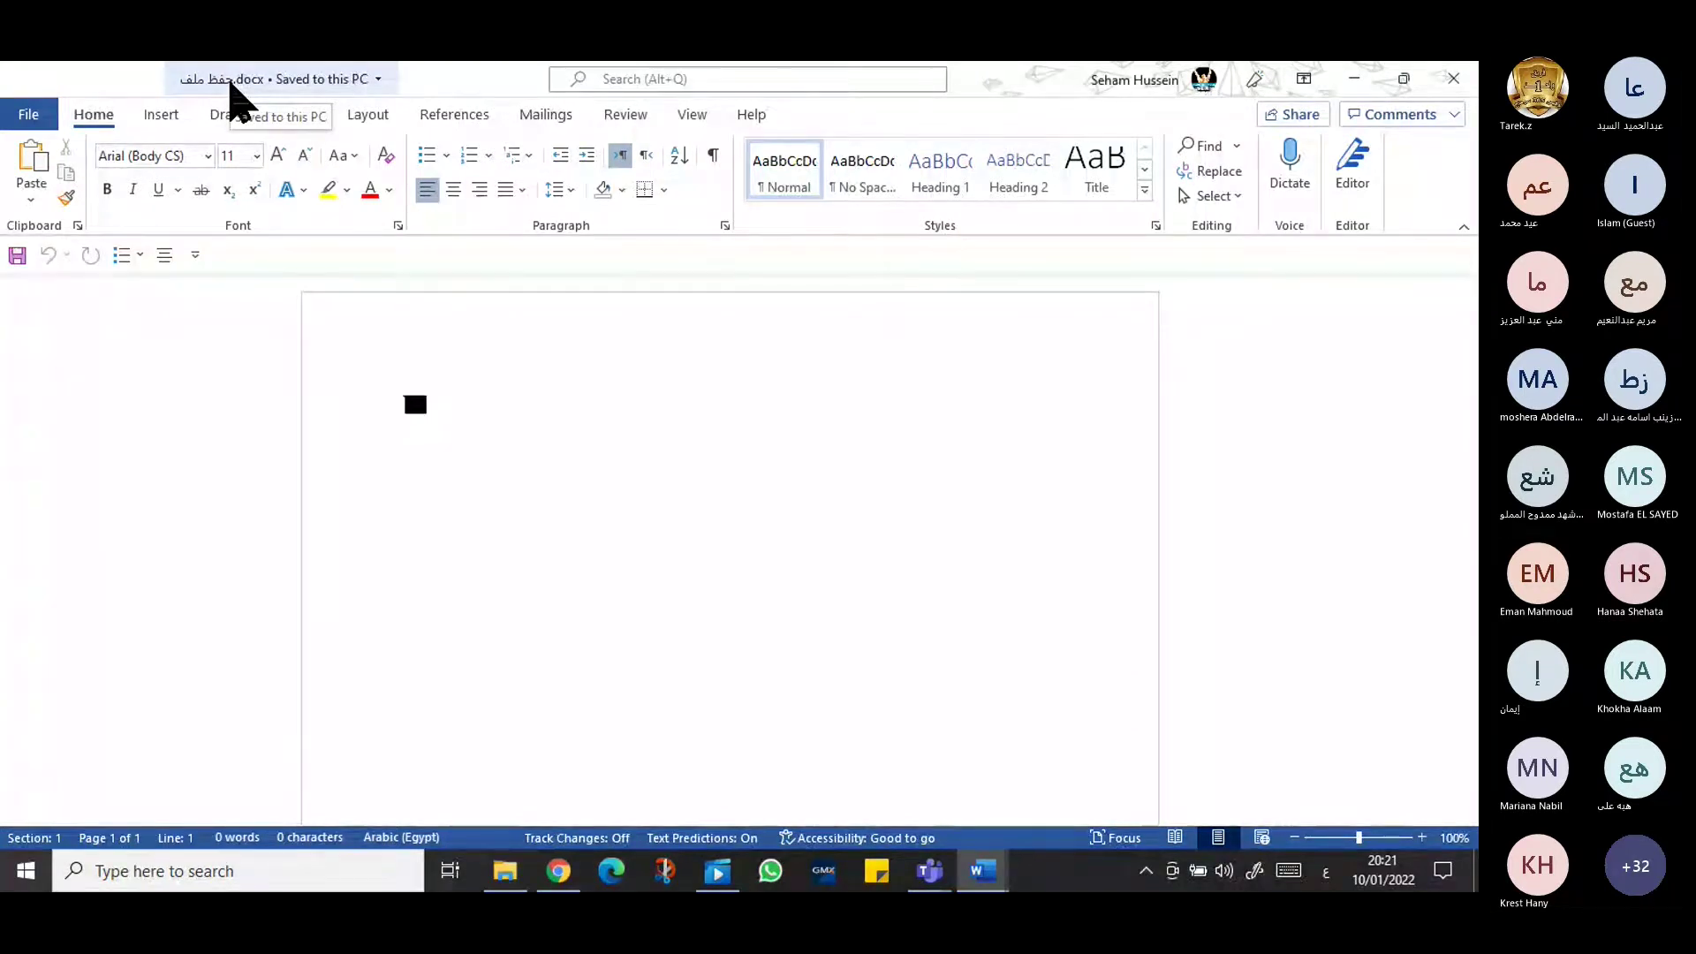
- Switch to the Teams call window and lower the system volume
click(942, 856)
click(993, 767)
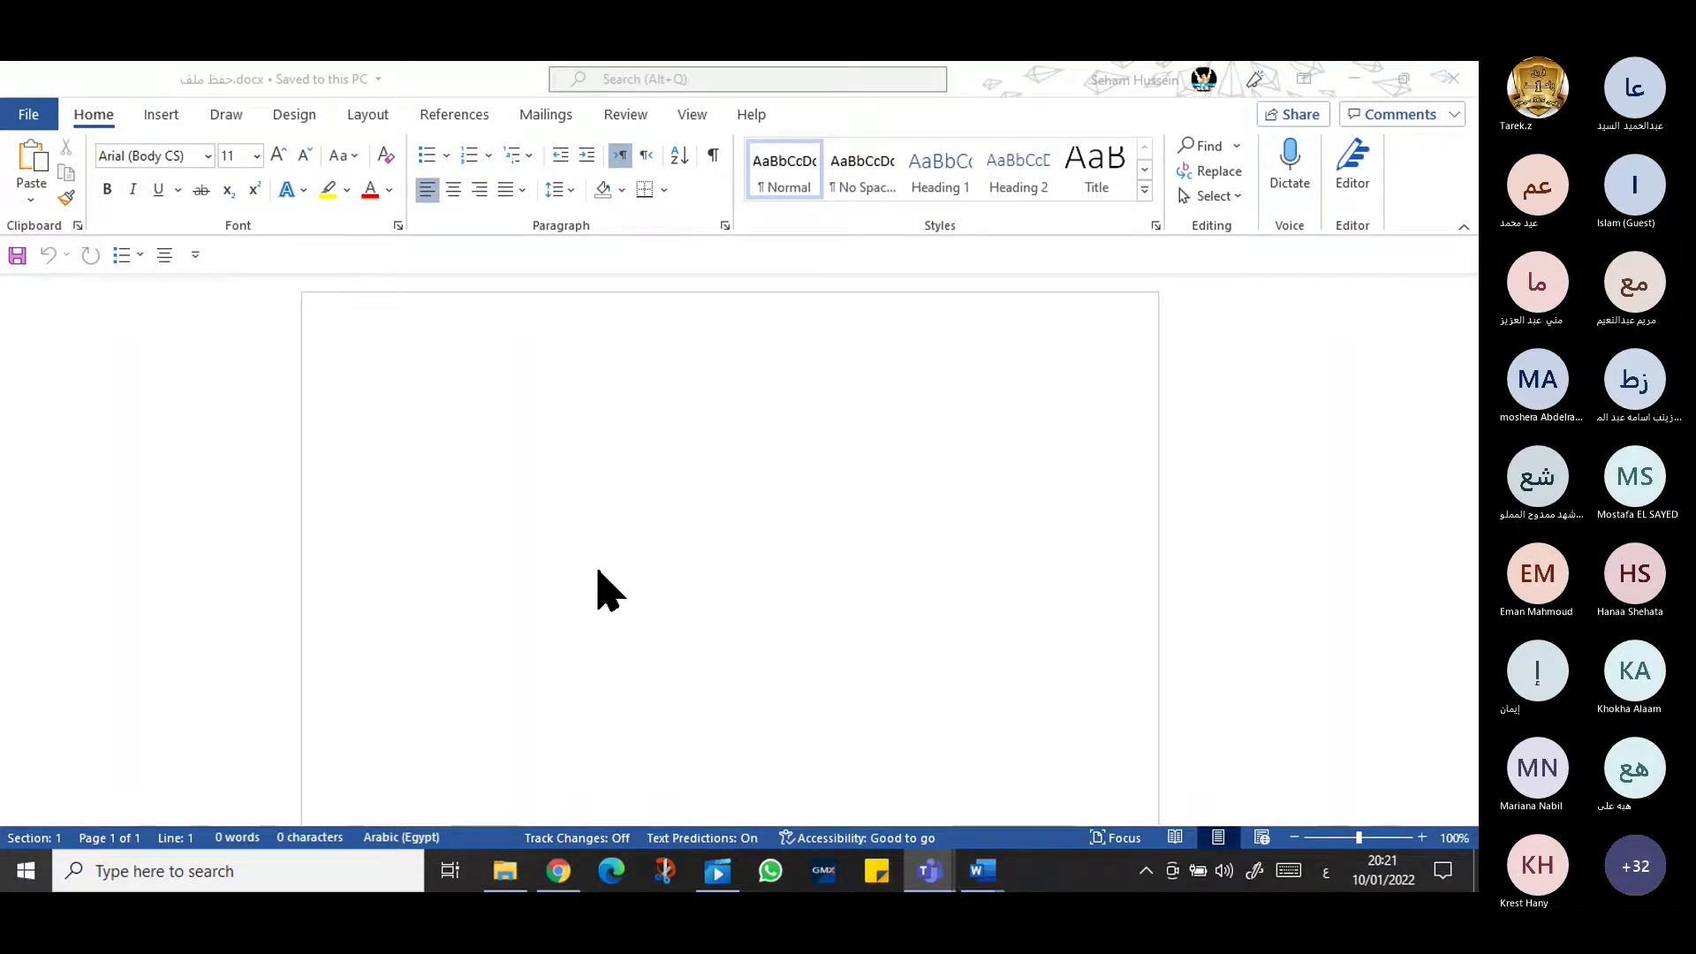
key(XF86AudioLowerVolume)
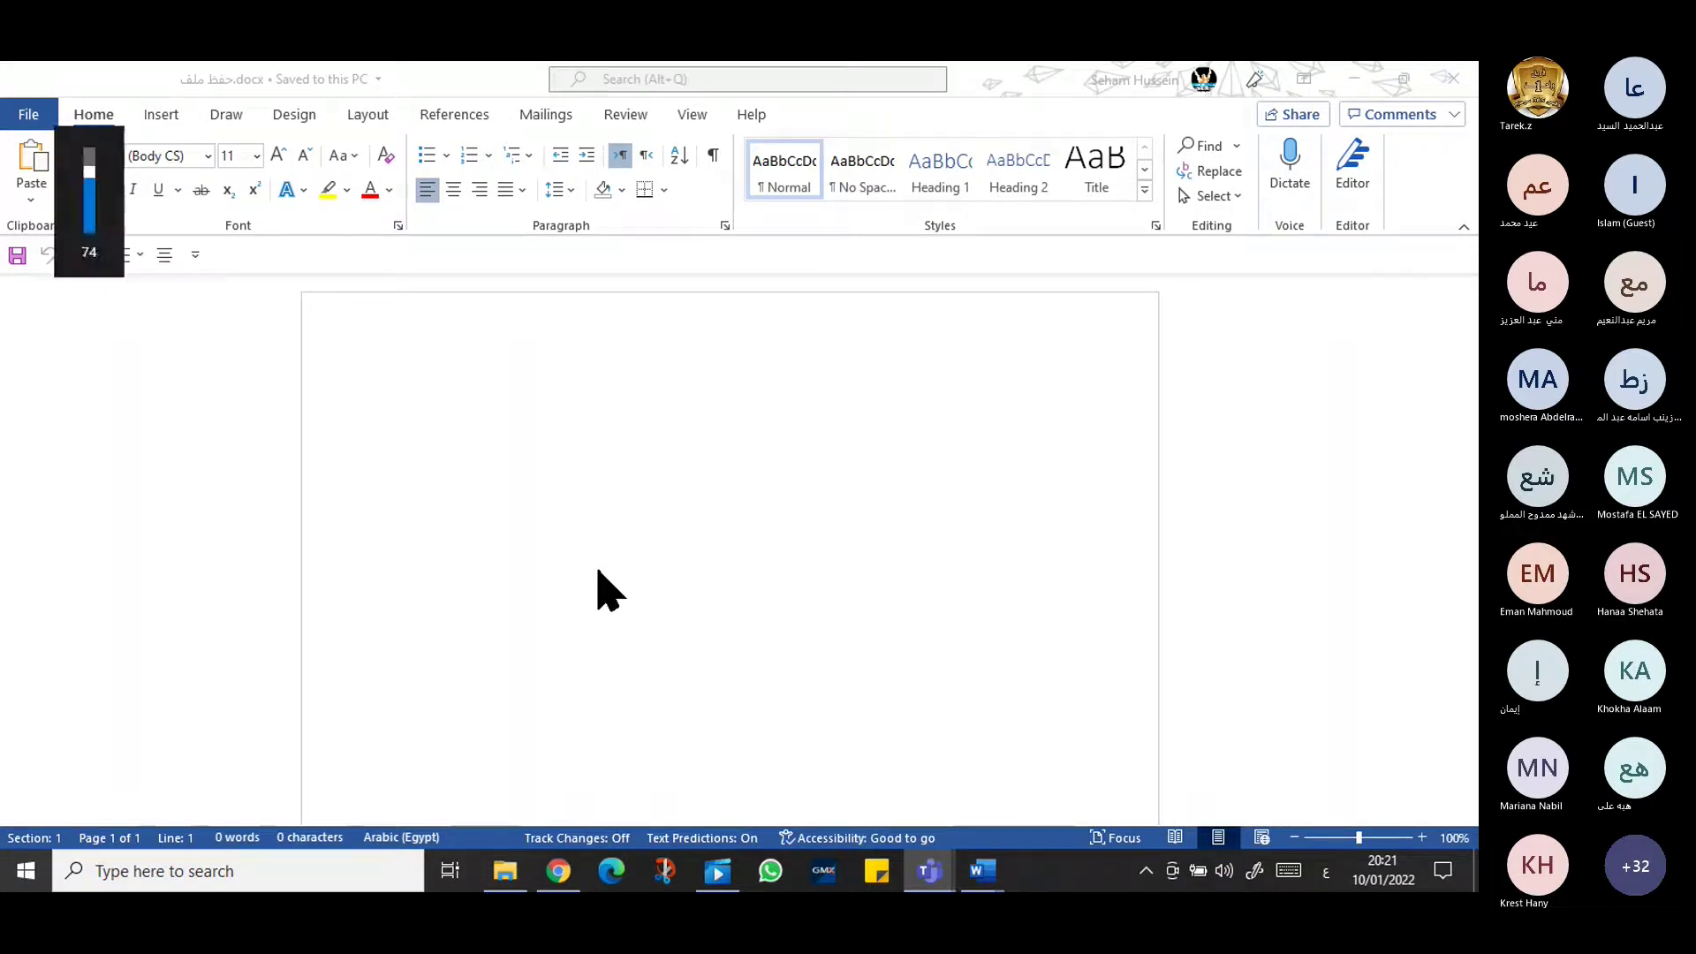
key(XF86AudioLowerVolume)
key(XF86AudioLowerVolume)
key(XF86AudioLowerVolume)
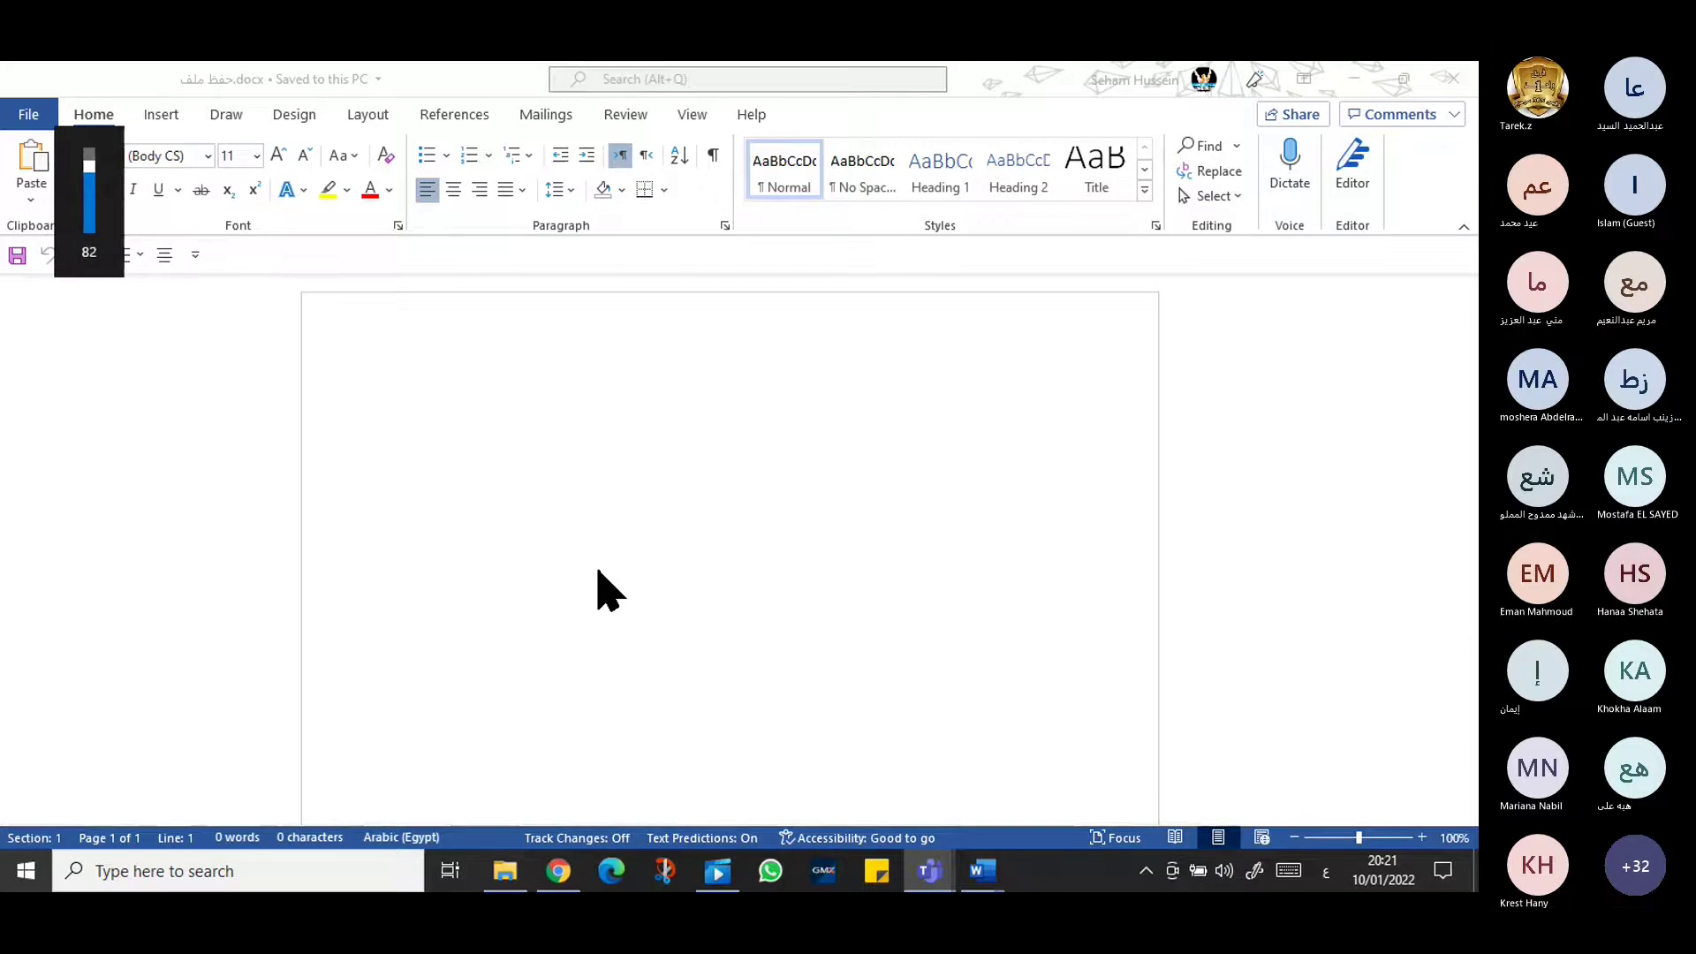
key(XF86AudioLowerVolume)
key(XF86AudioLowerVolume)
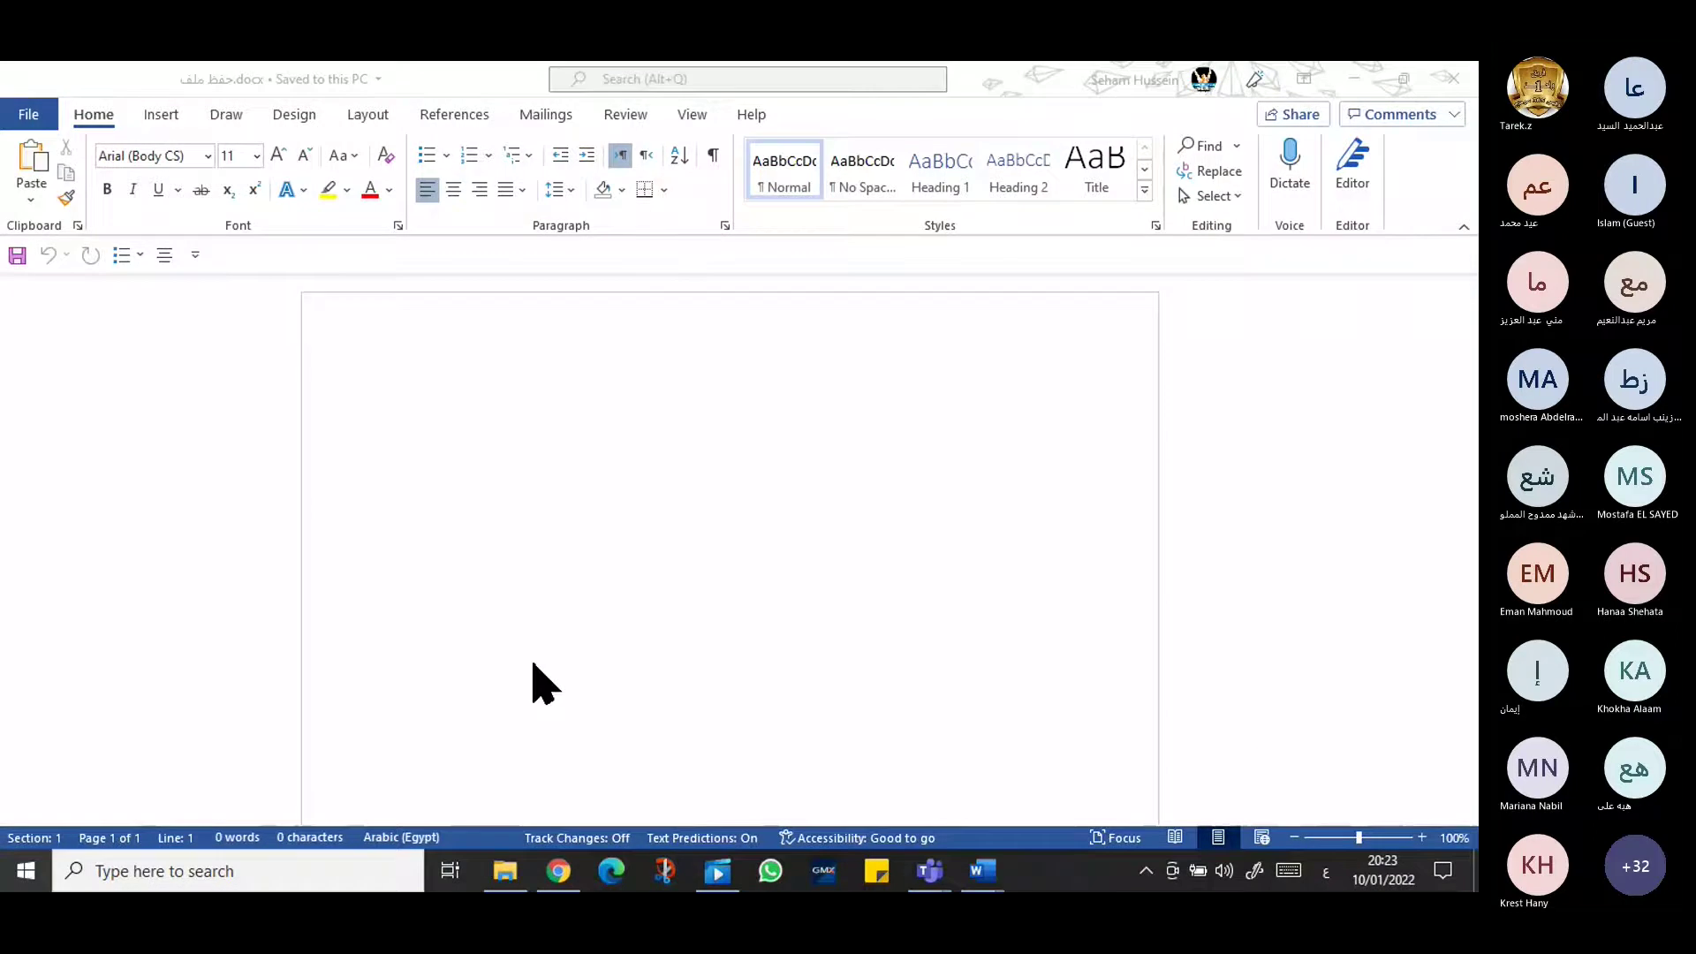
- Nudge the volume, mute the computer's sound, and refocus the Word window
key(XF86AudioLowerVolume)
key(XF86AudioRaiseVolume)
key(XF86AudioRaiseVolume)
key(XF86AudioMute)
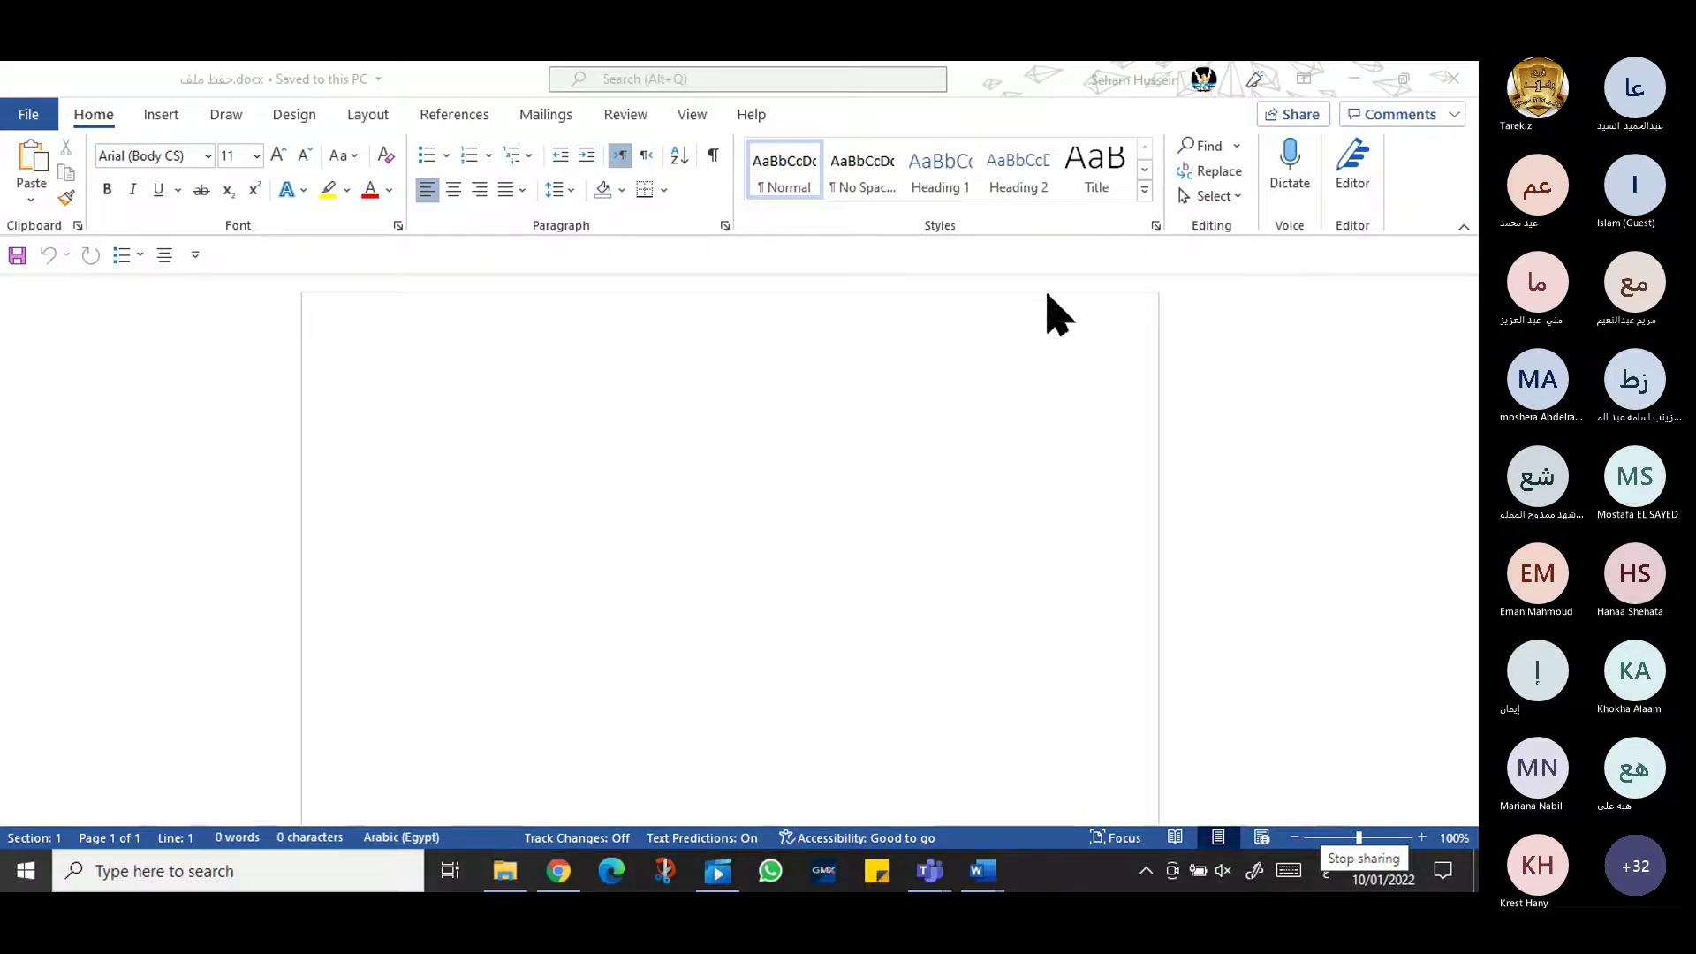
click(884, 397)
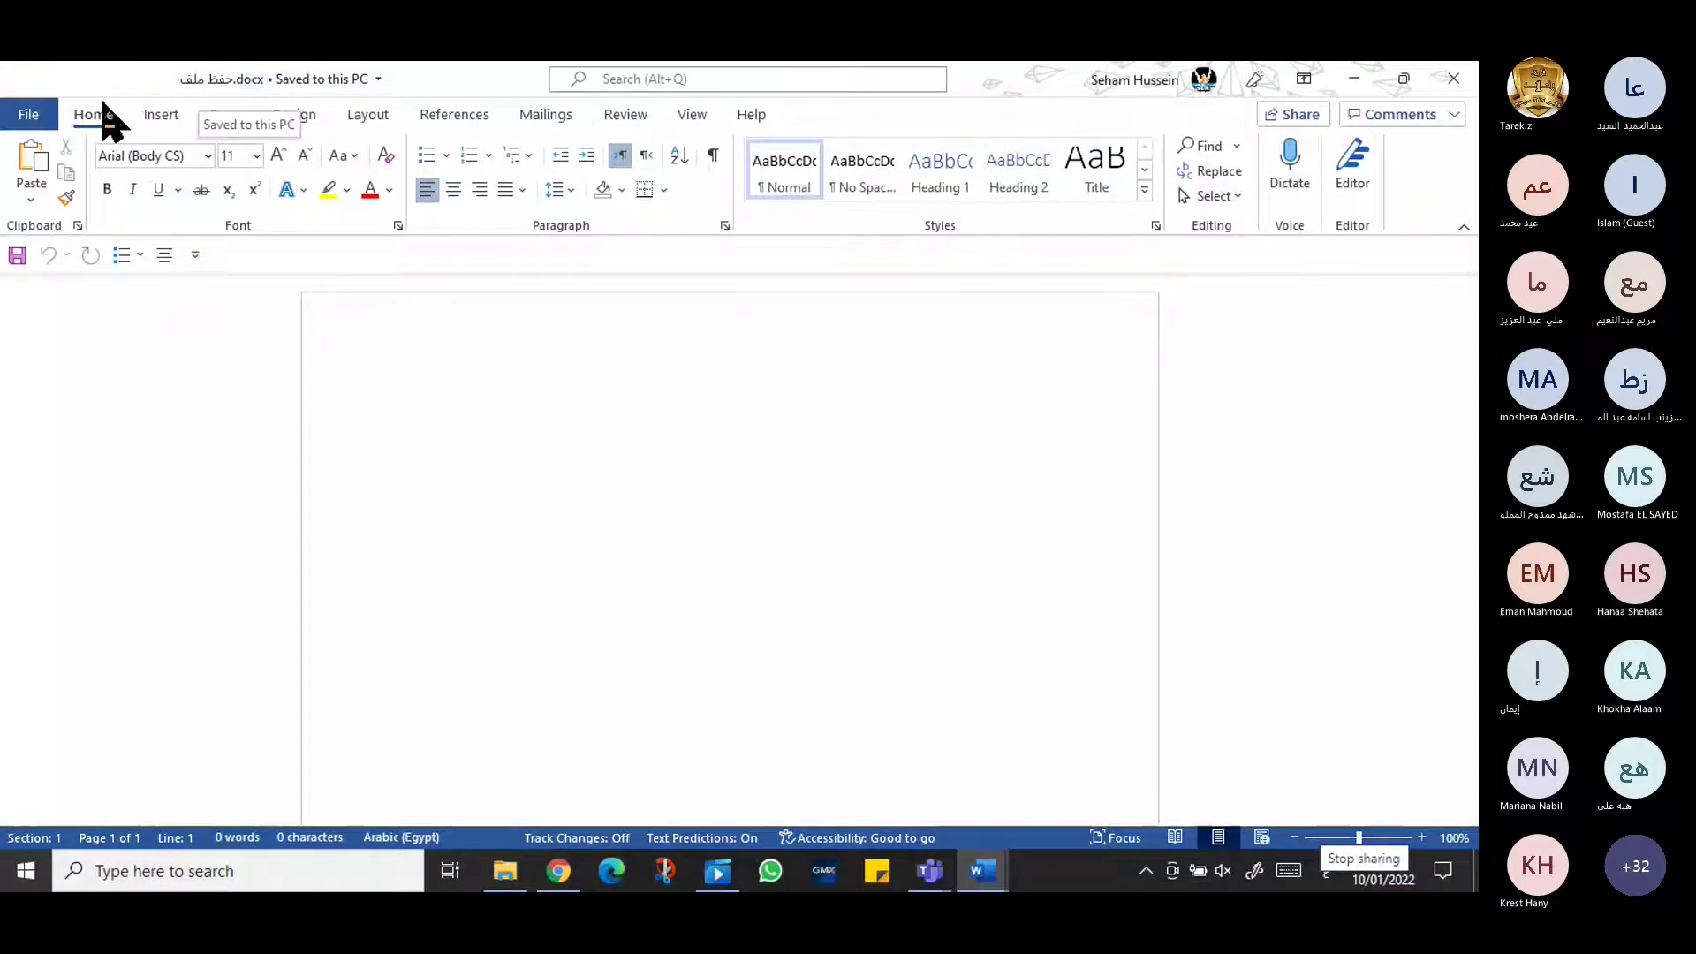
click(30, 116)
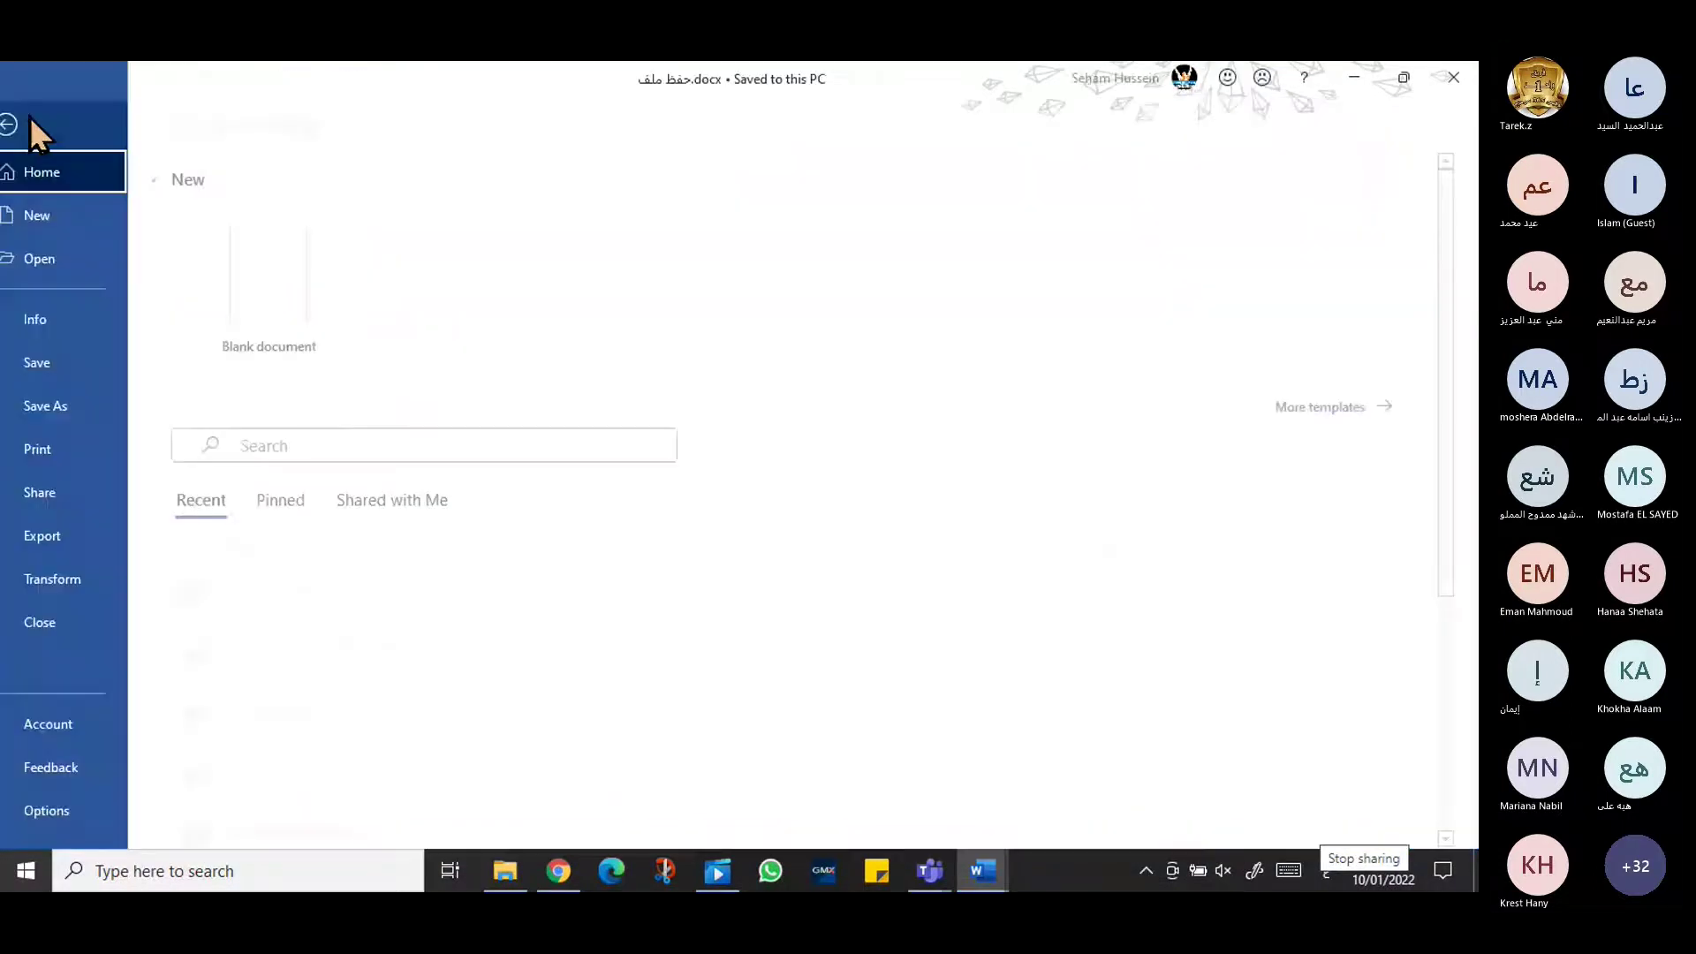
click(39, 407)
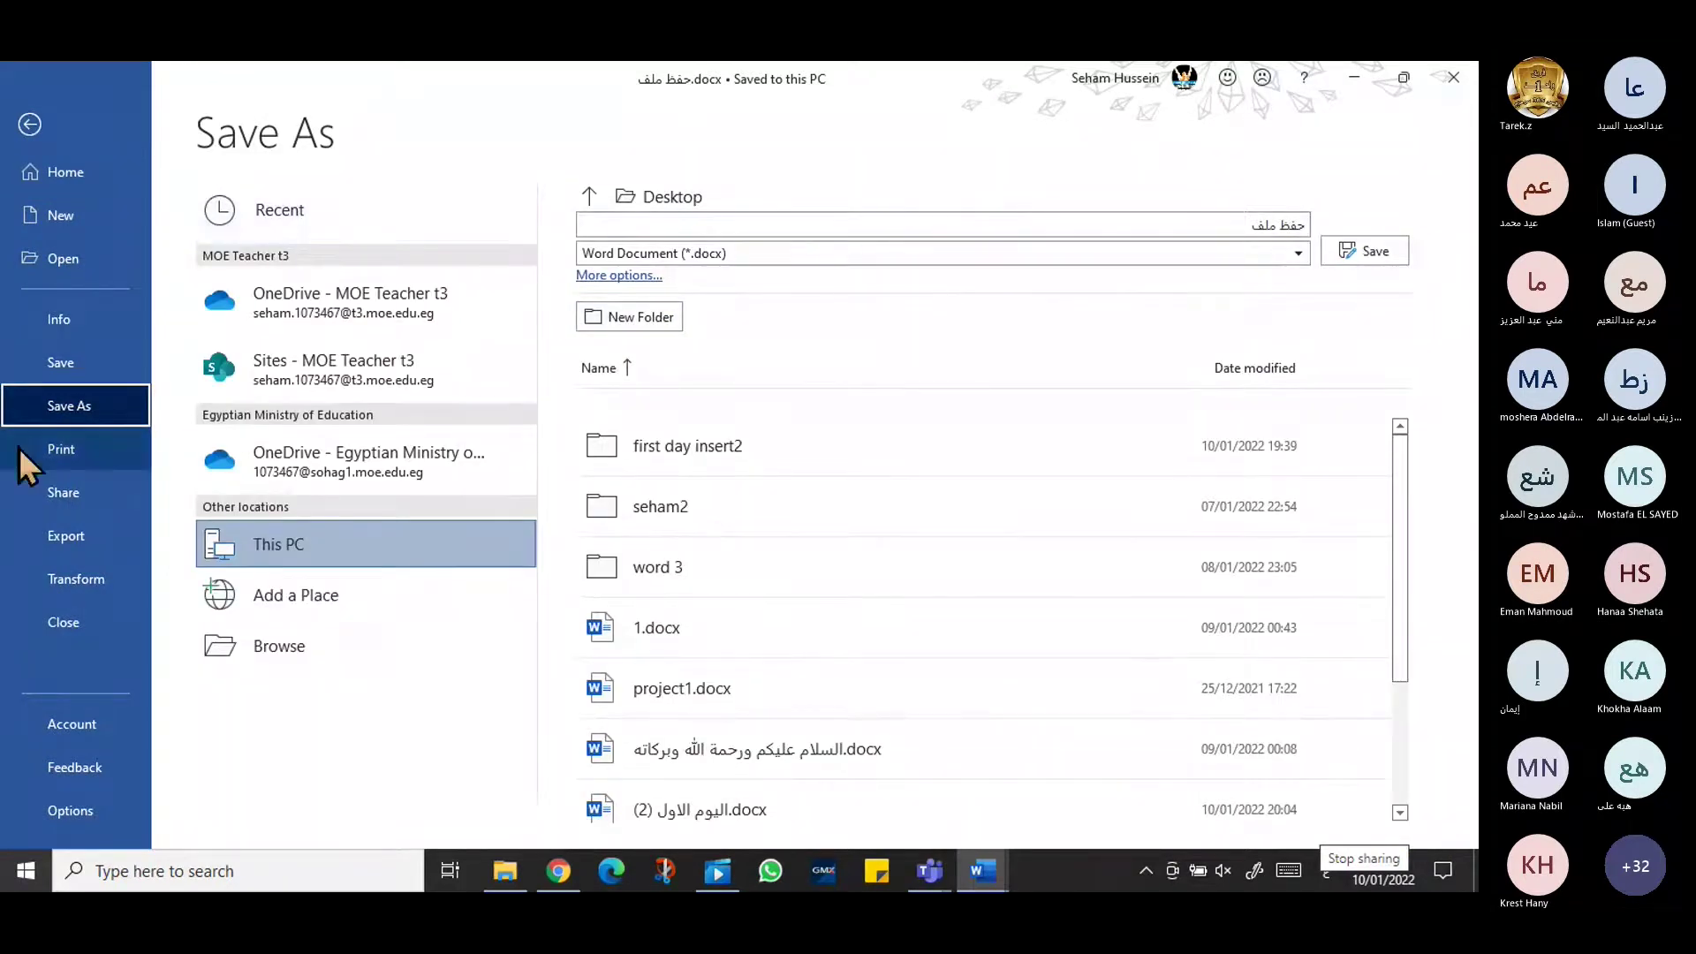
click(30, 124)
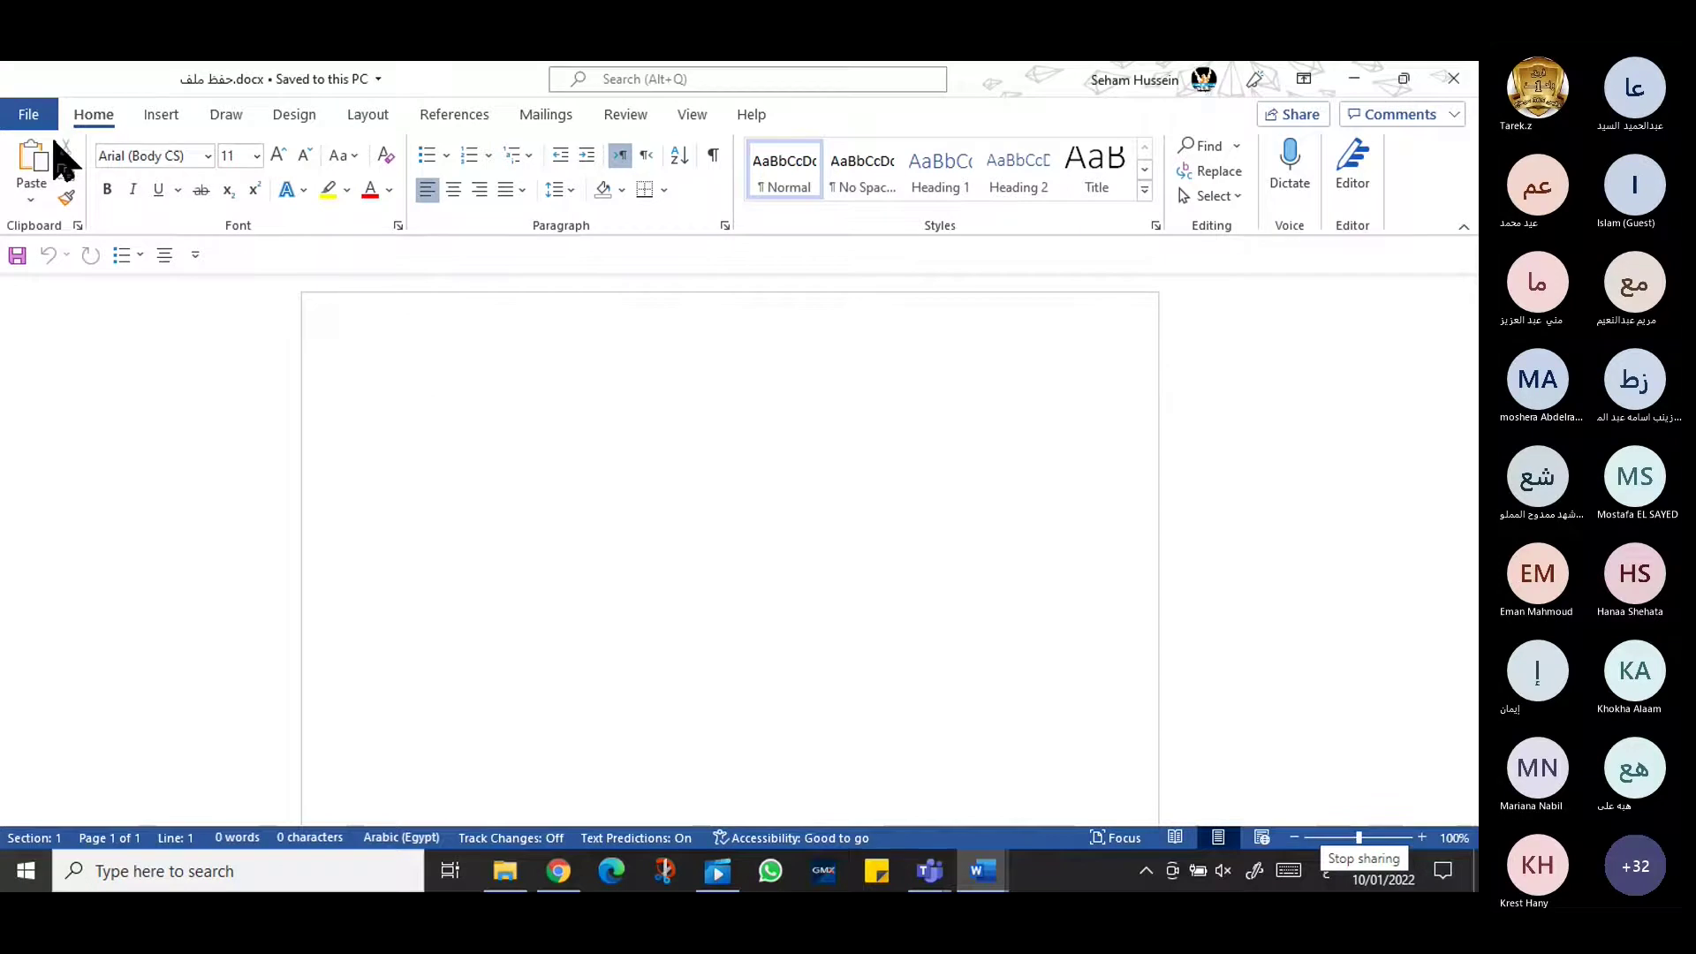
click(29, 114)
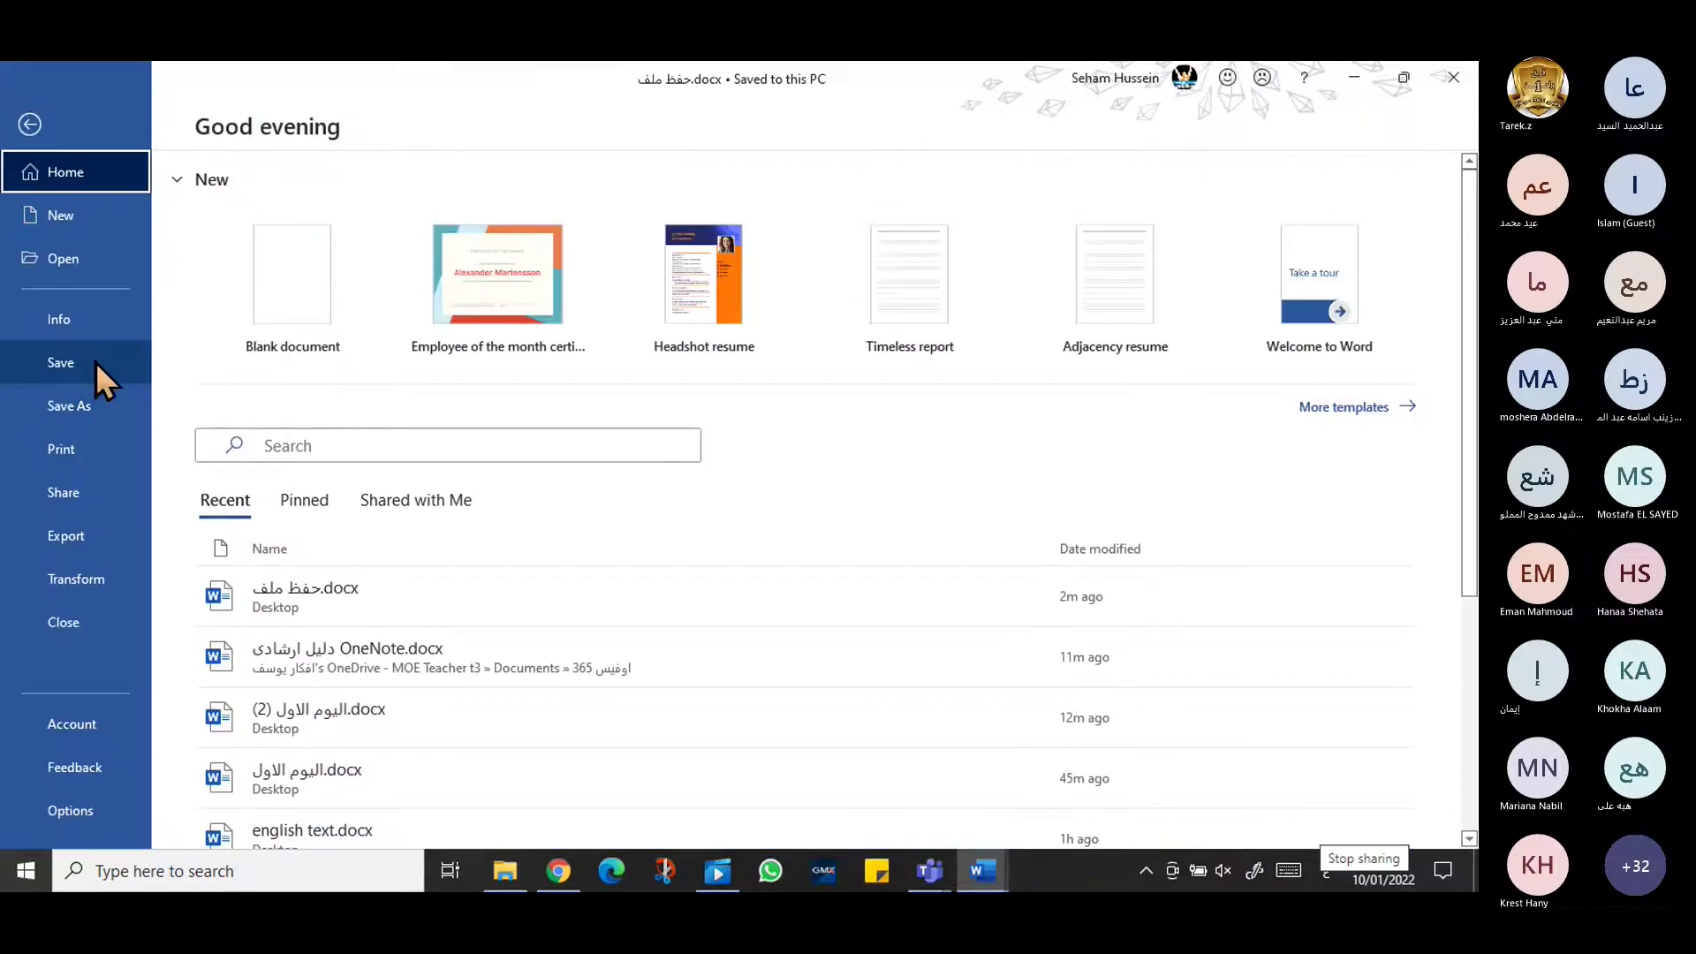
click(97, 367)
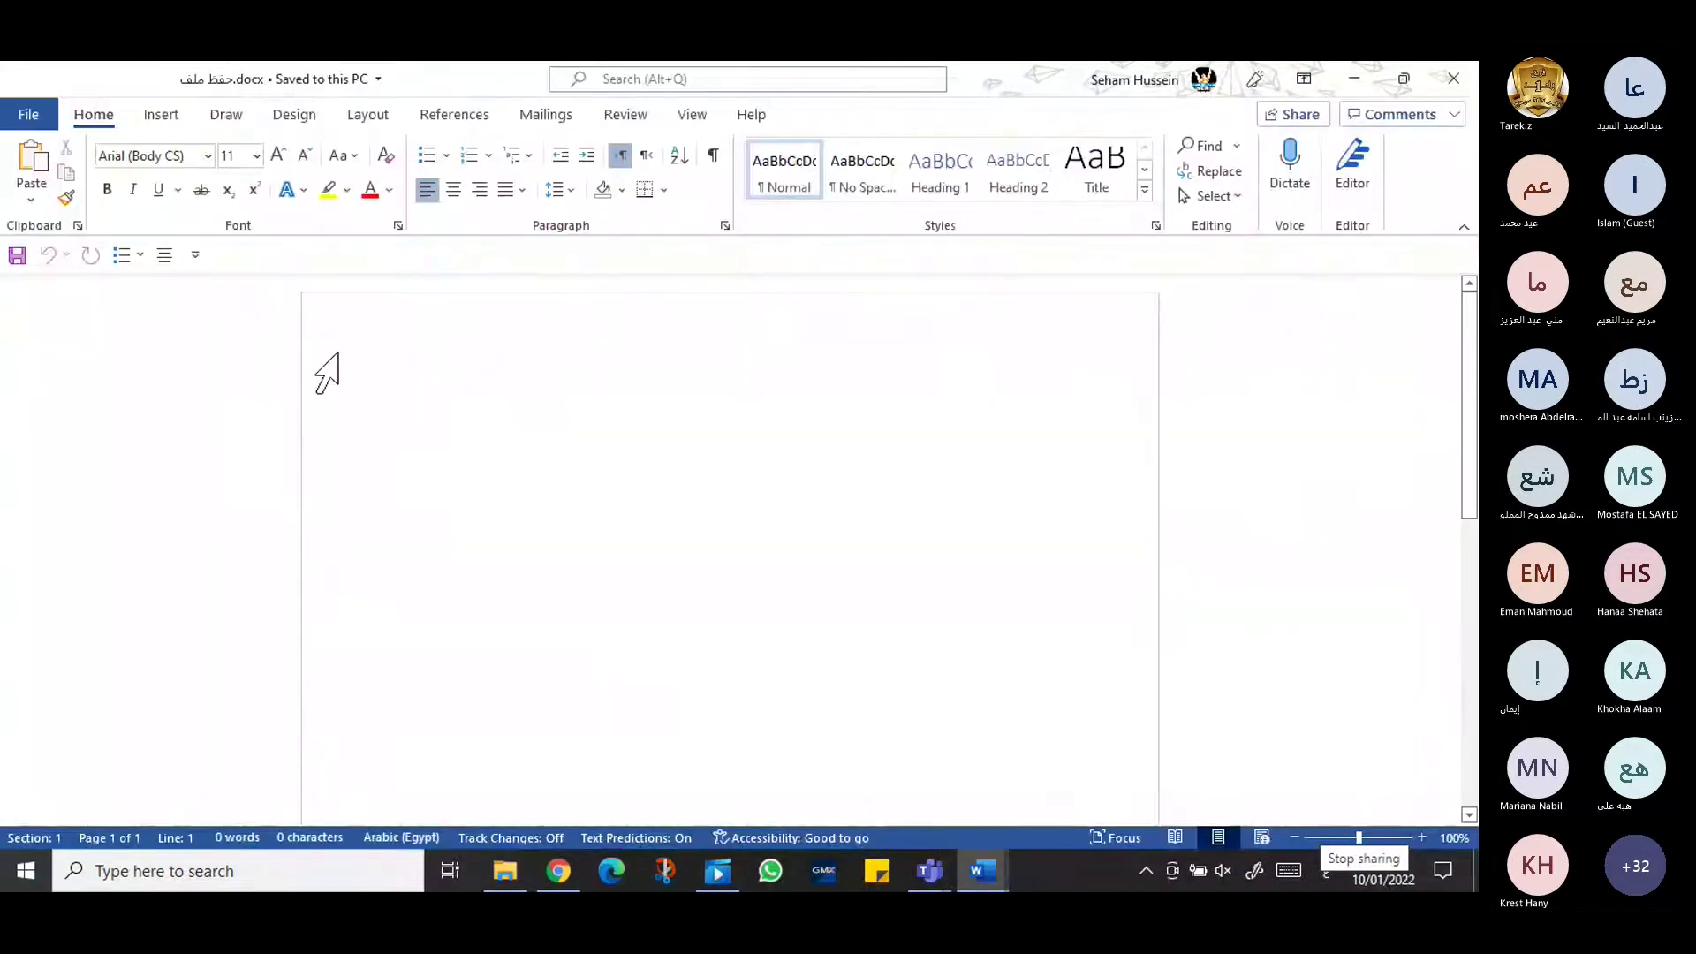
click(42, 121)
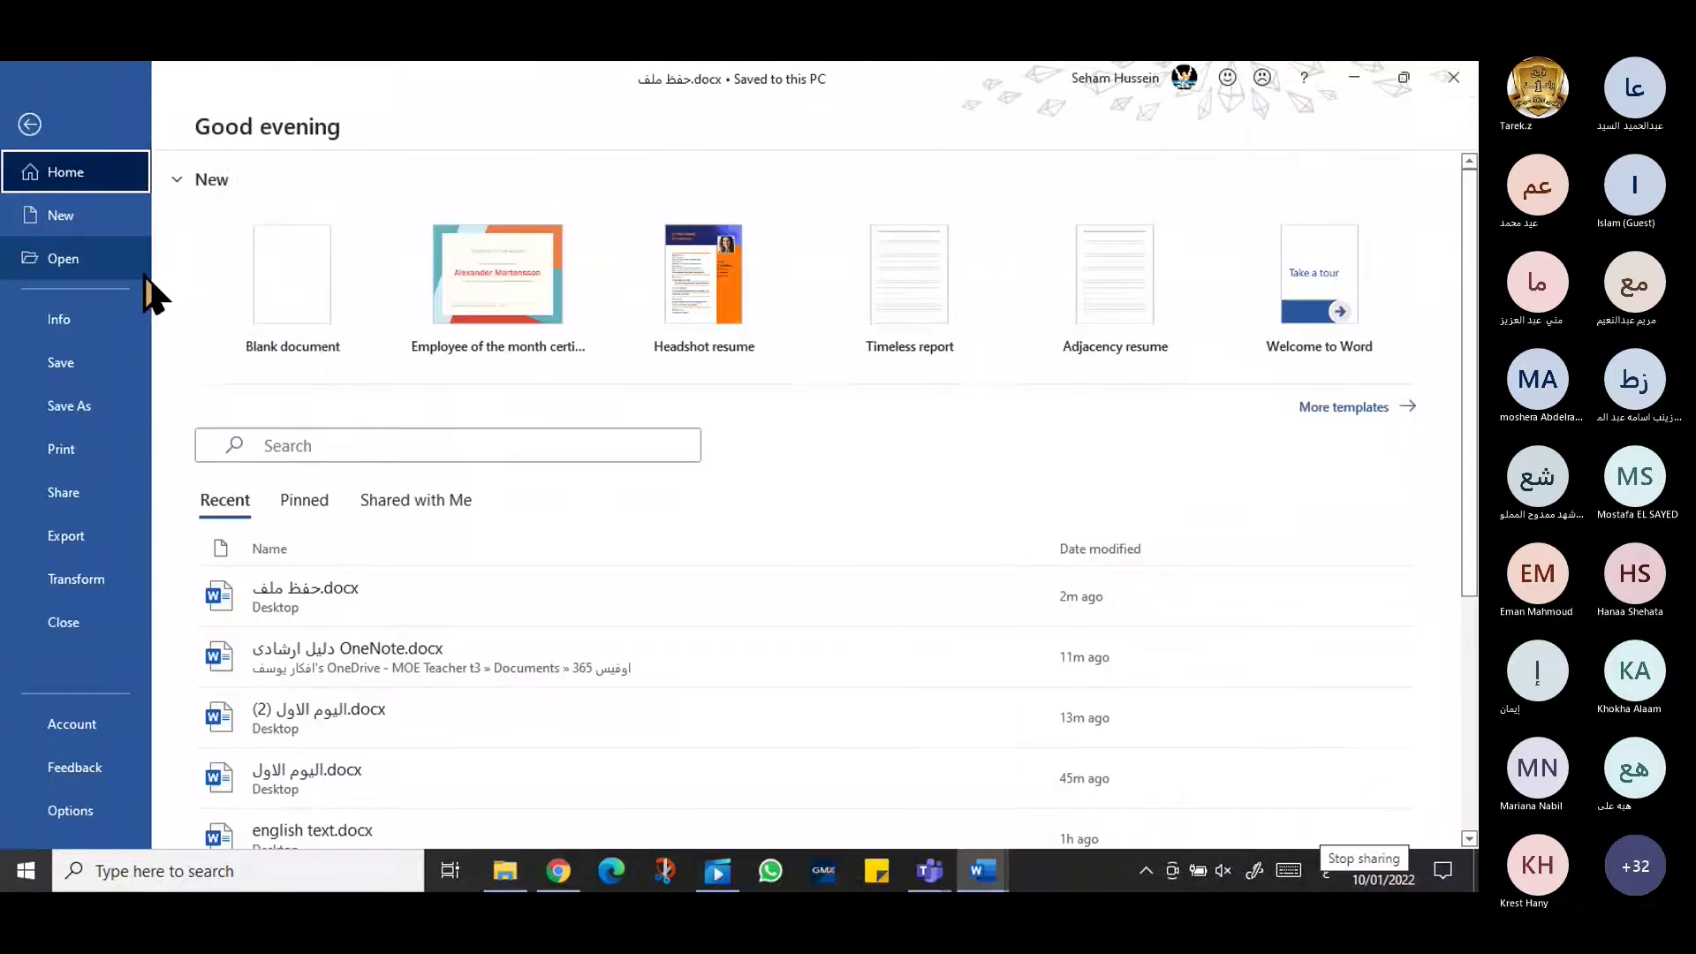
click(65, 353)
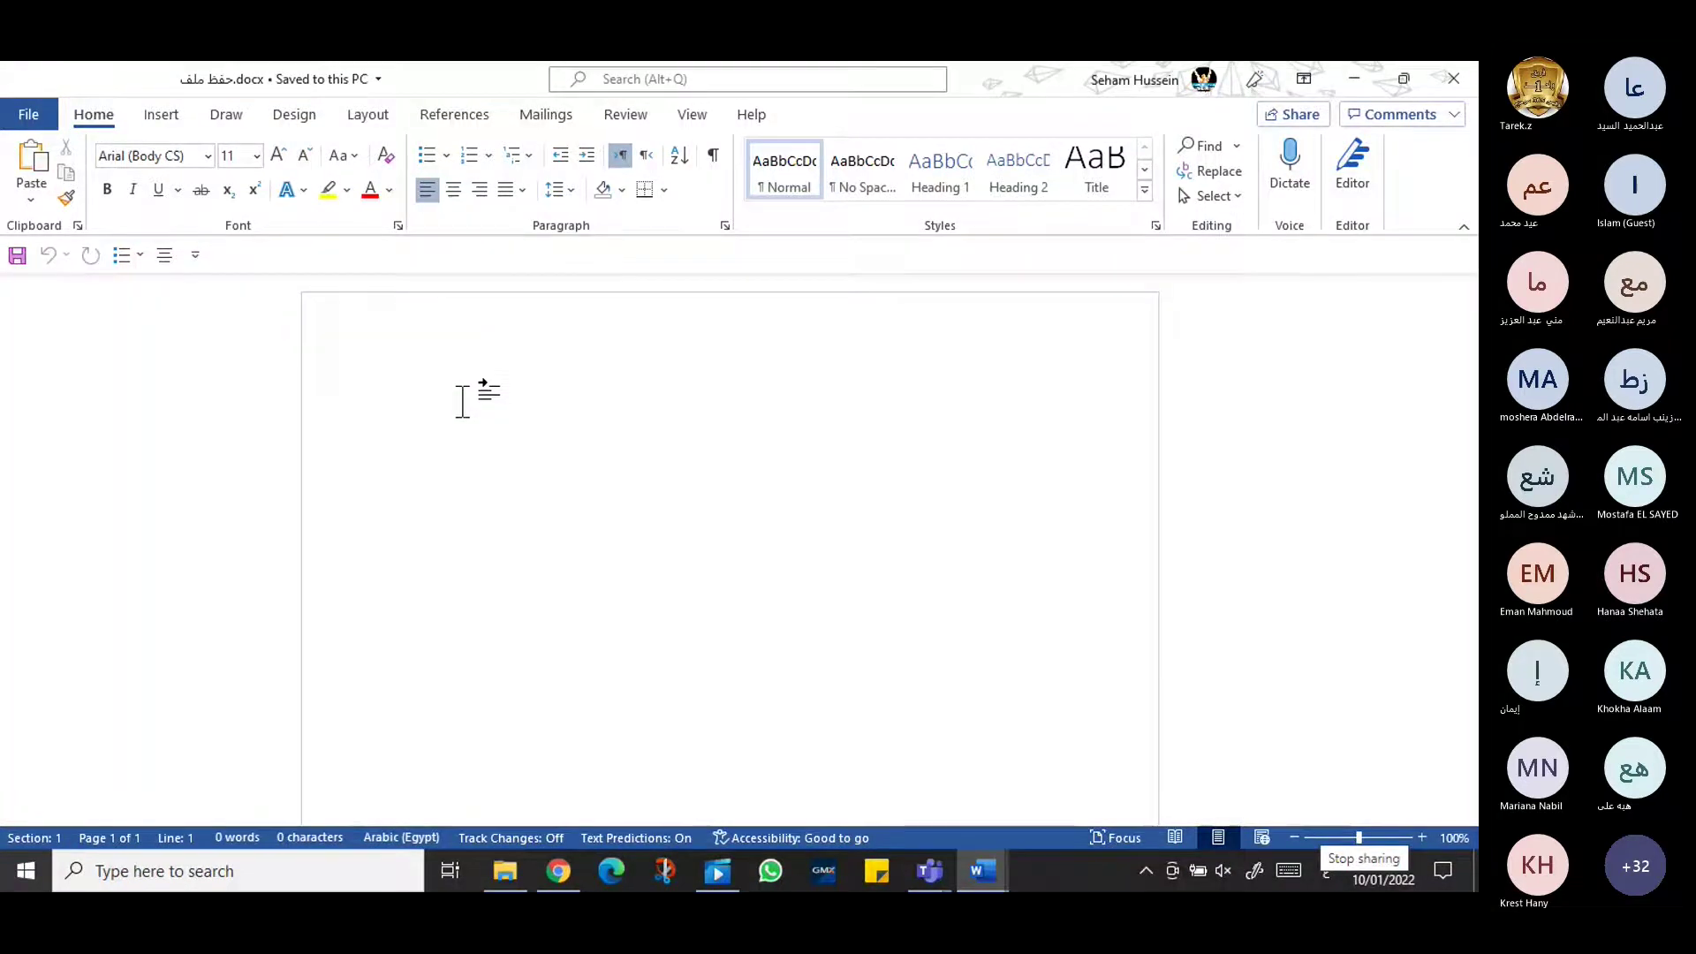
click(32, 115)
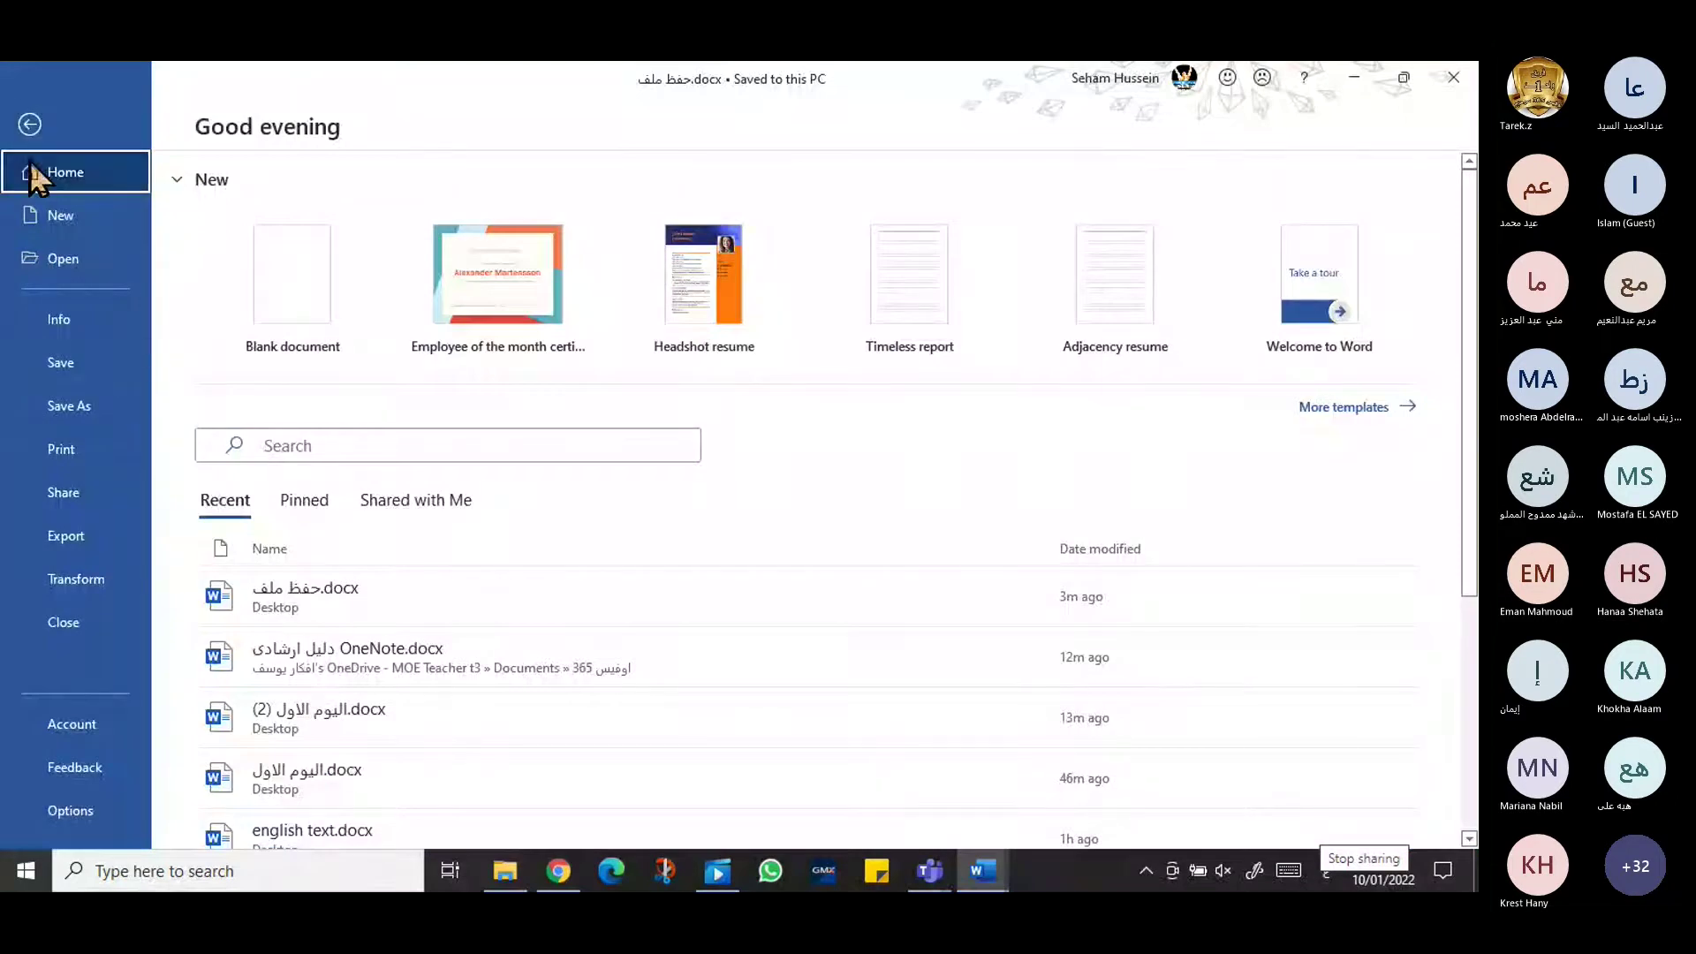
click(99, 406)
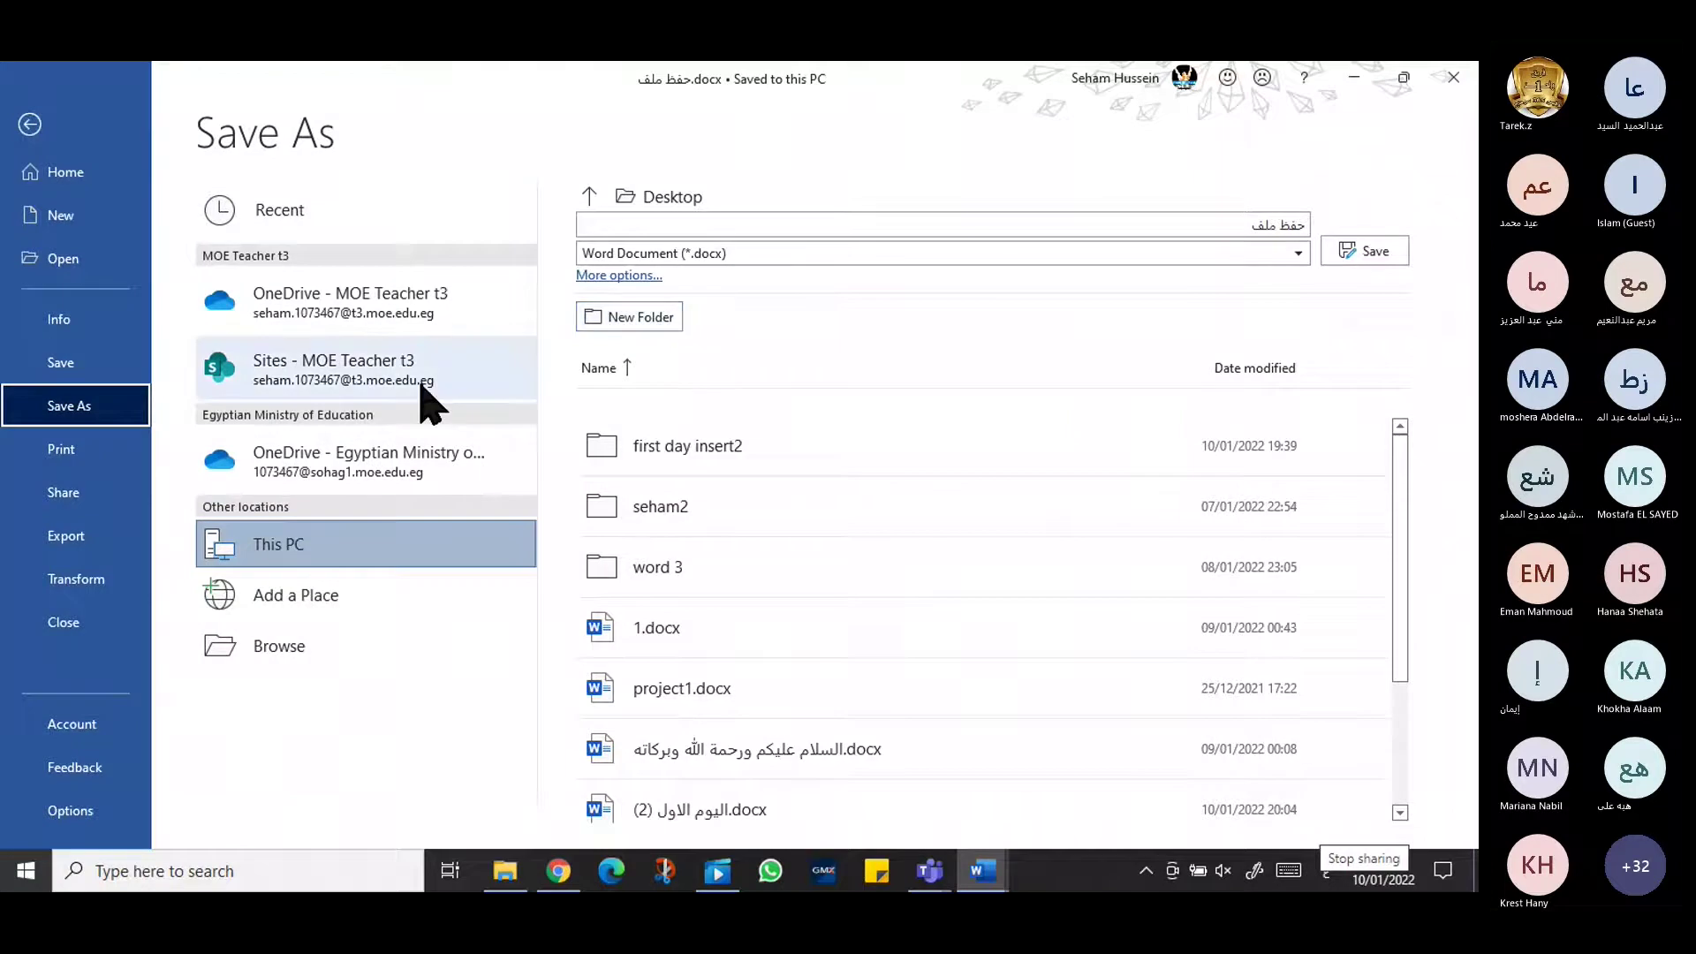
click(409, 479)
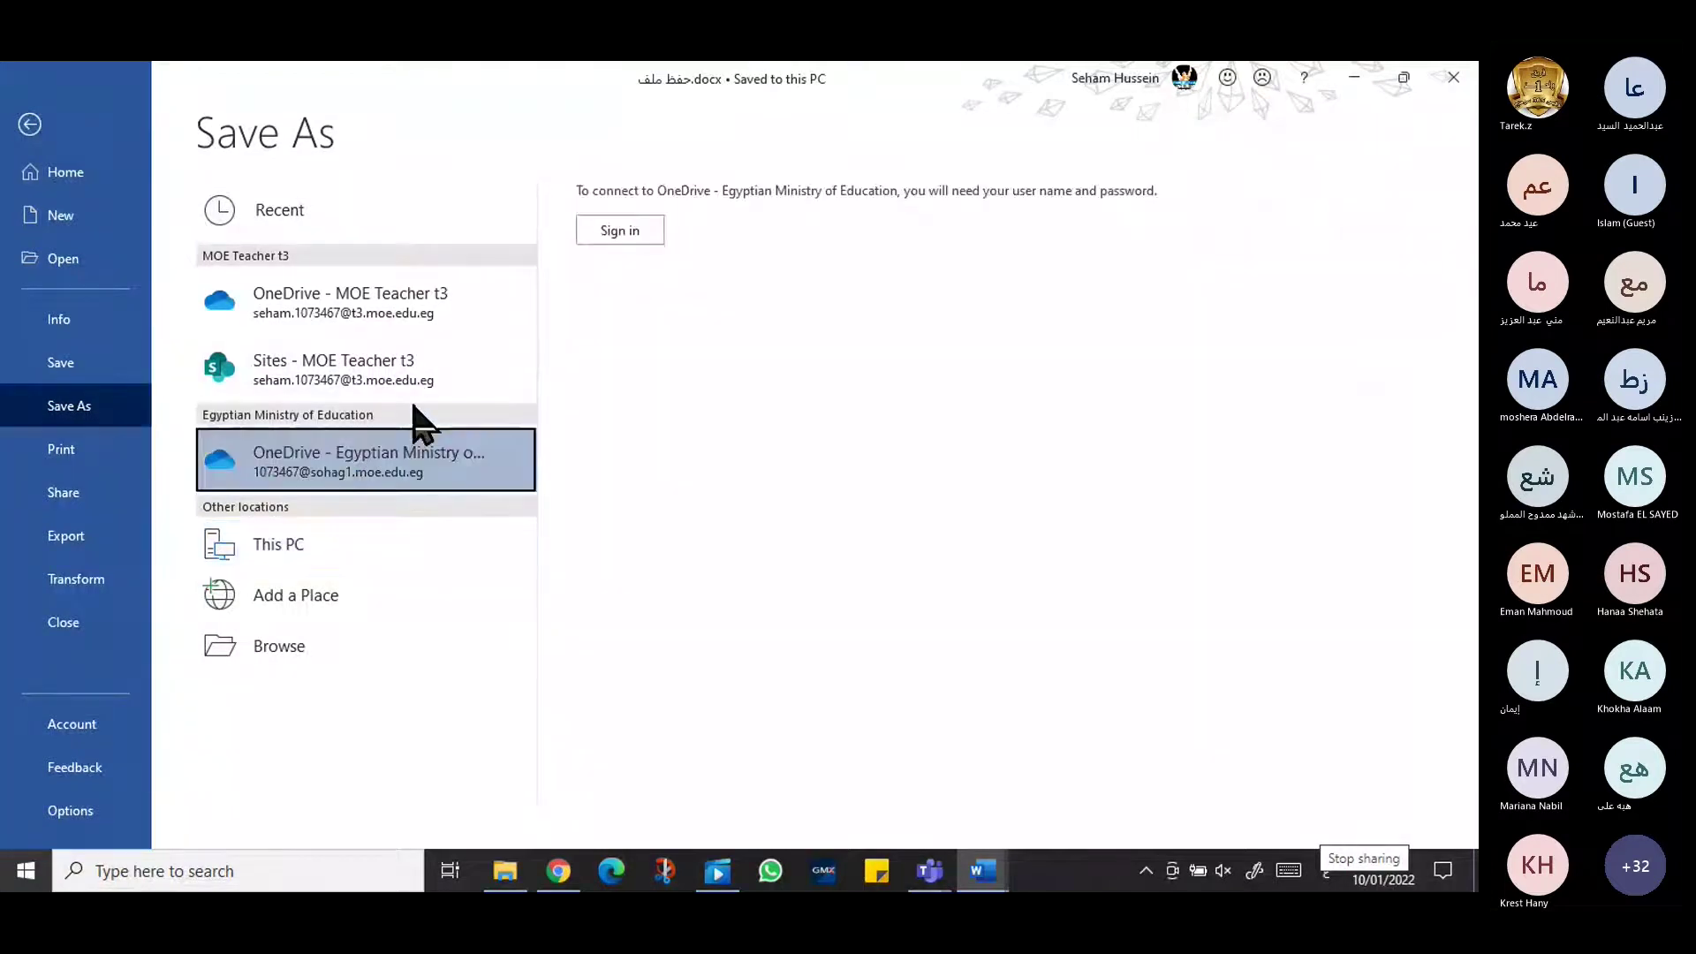
click(309, 661)
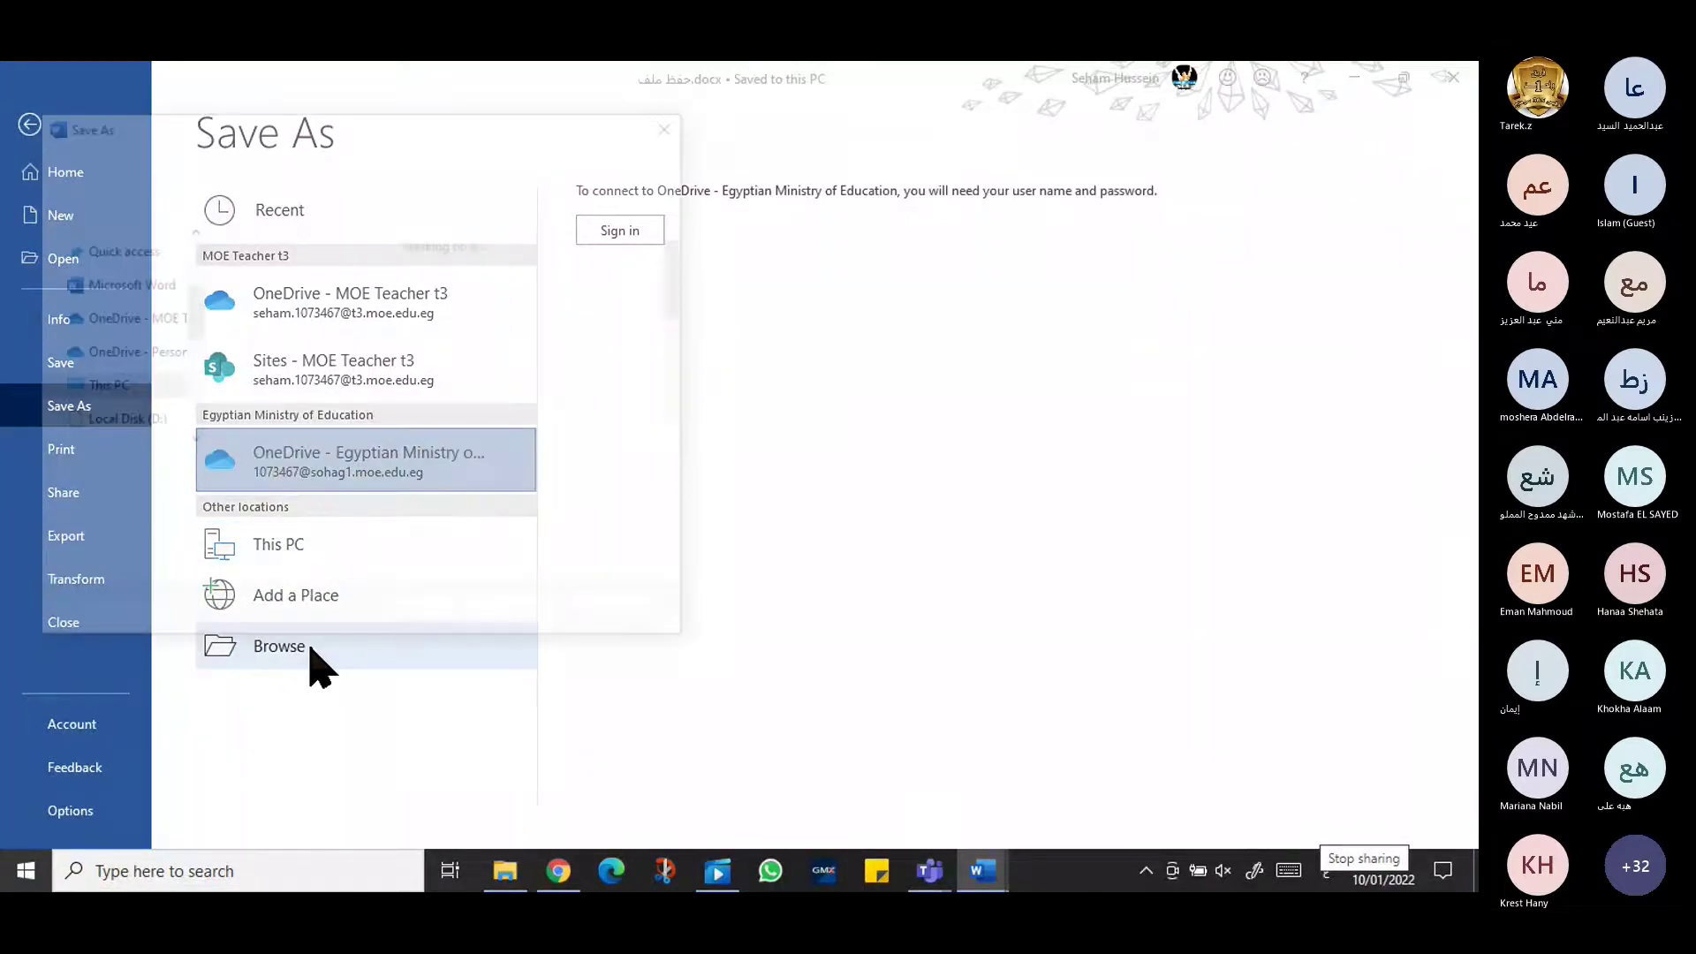
click(627, 618)
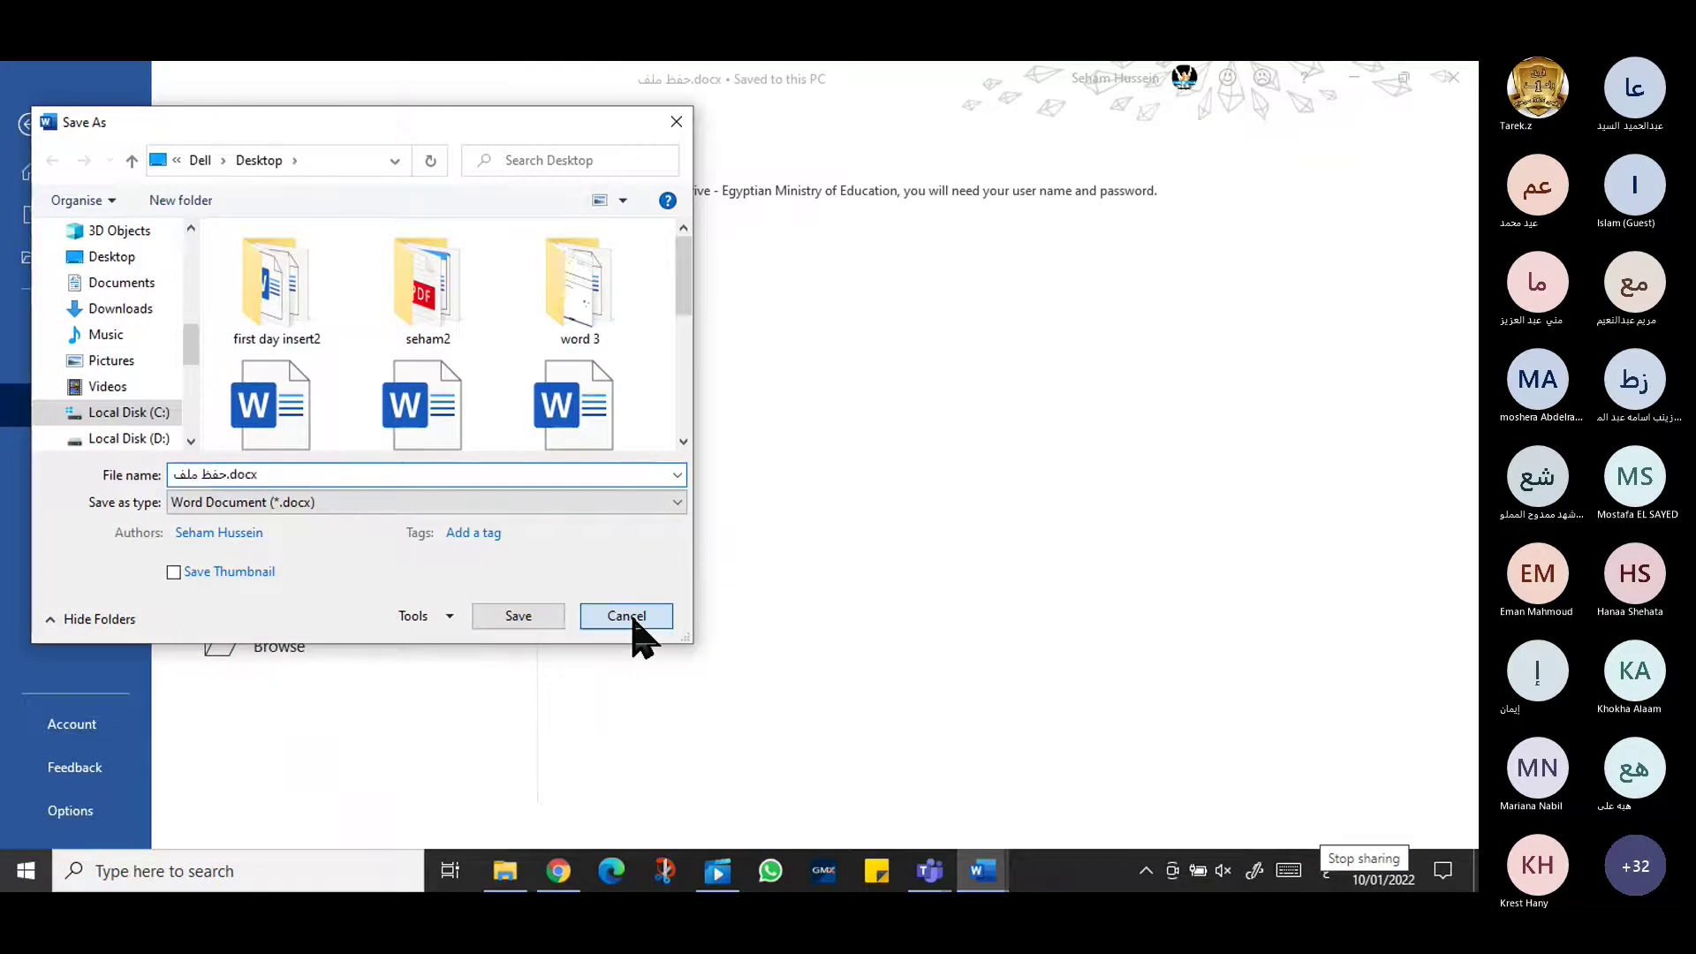
click(326, 557)
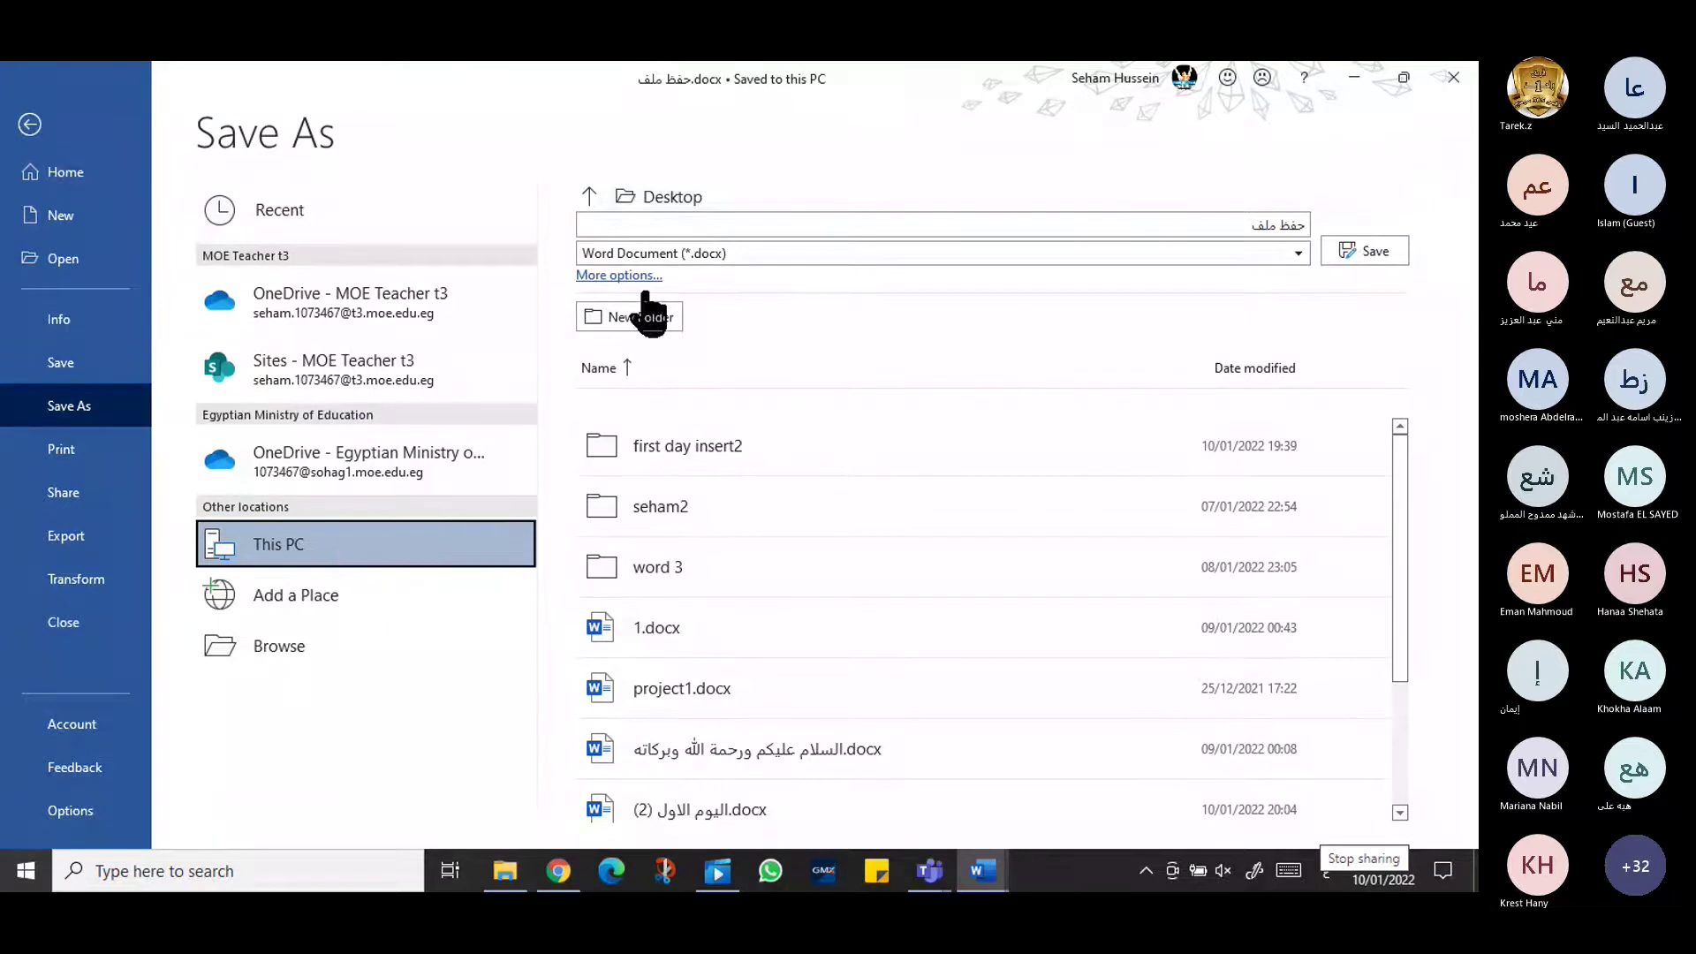
click(589, 195)
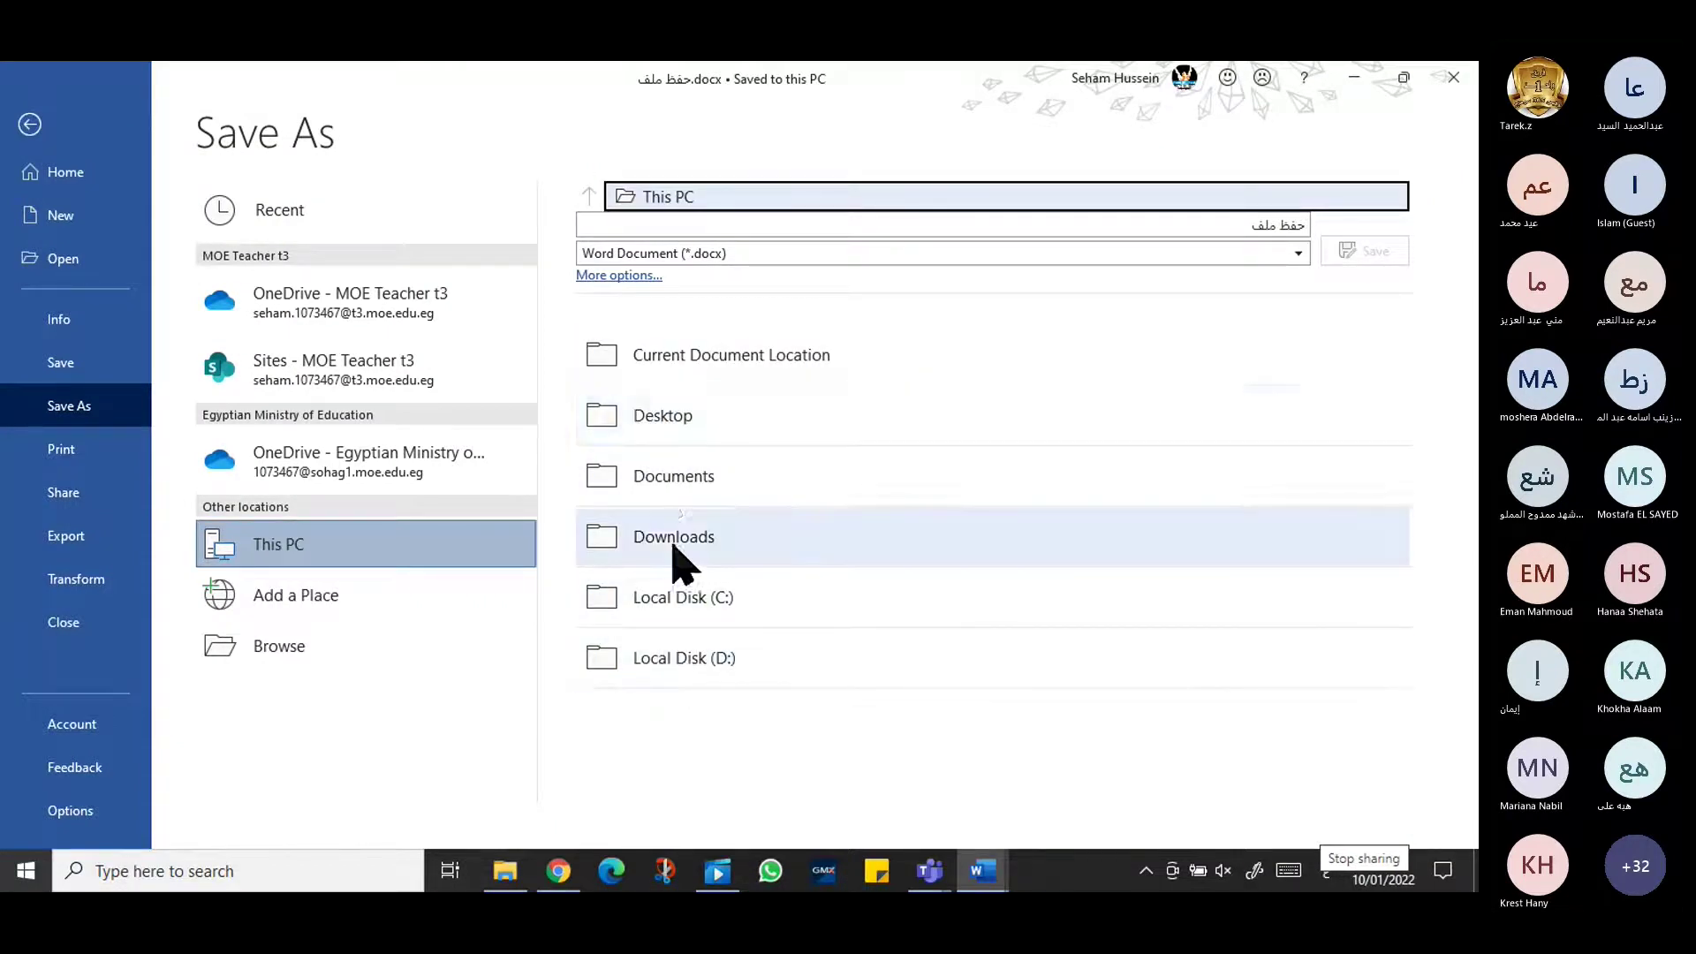
click(671, 418)
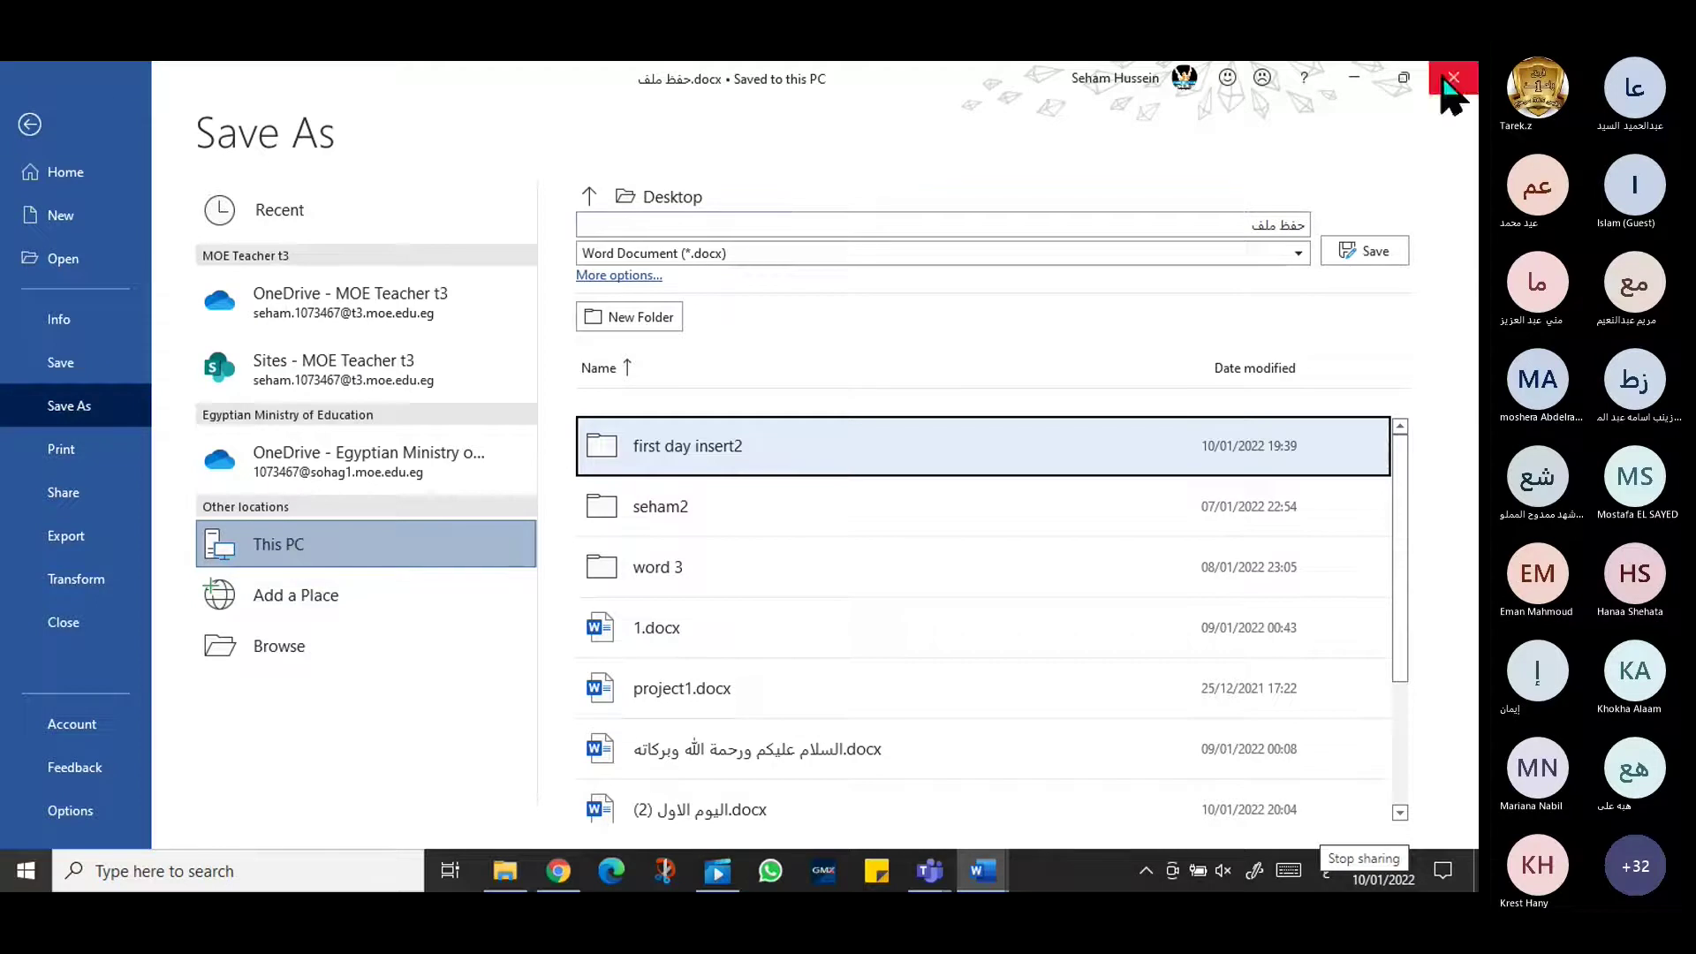
- Return from Save As to the empty حفظ ملف document, briefly viewing the account panel
click(50, 115)
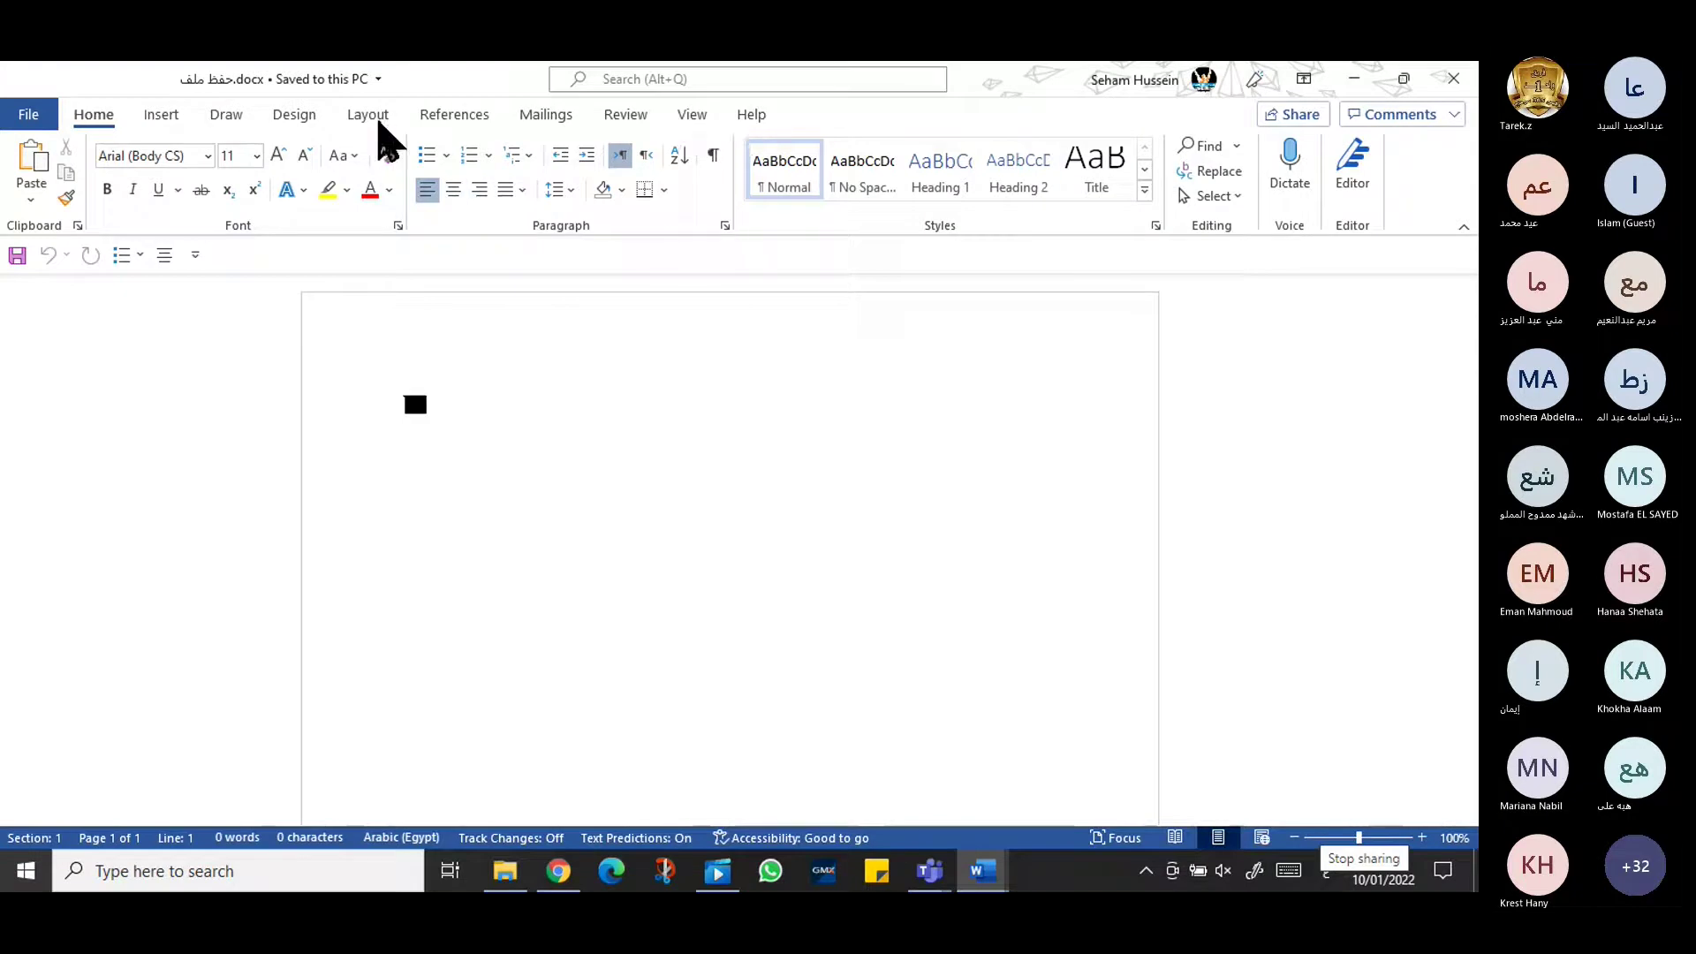
click(404, 330)
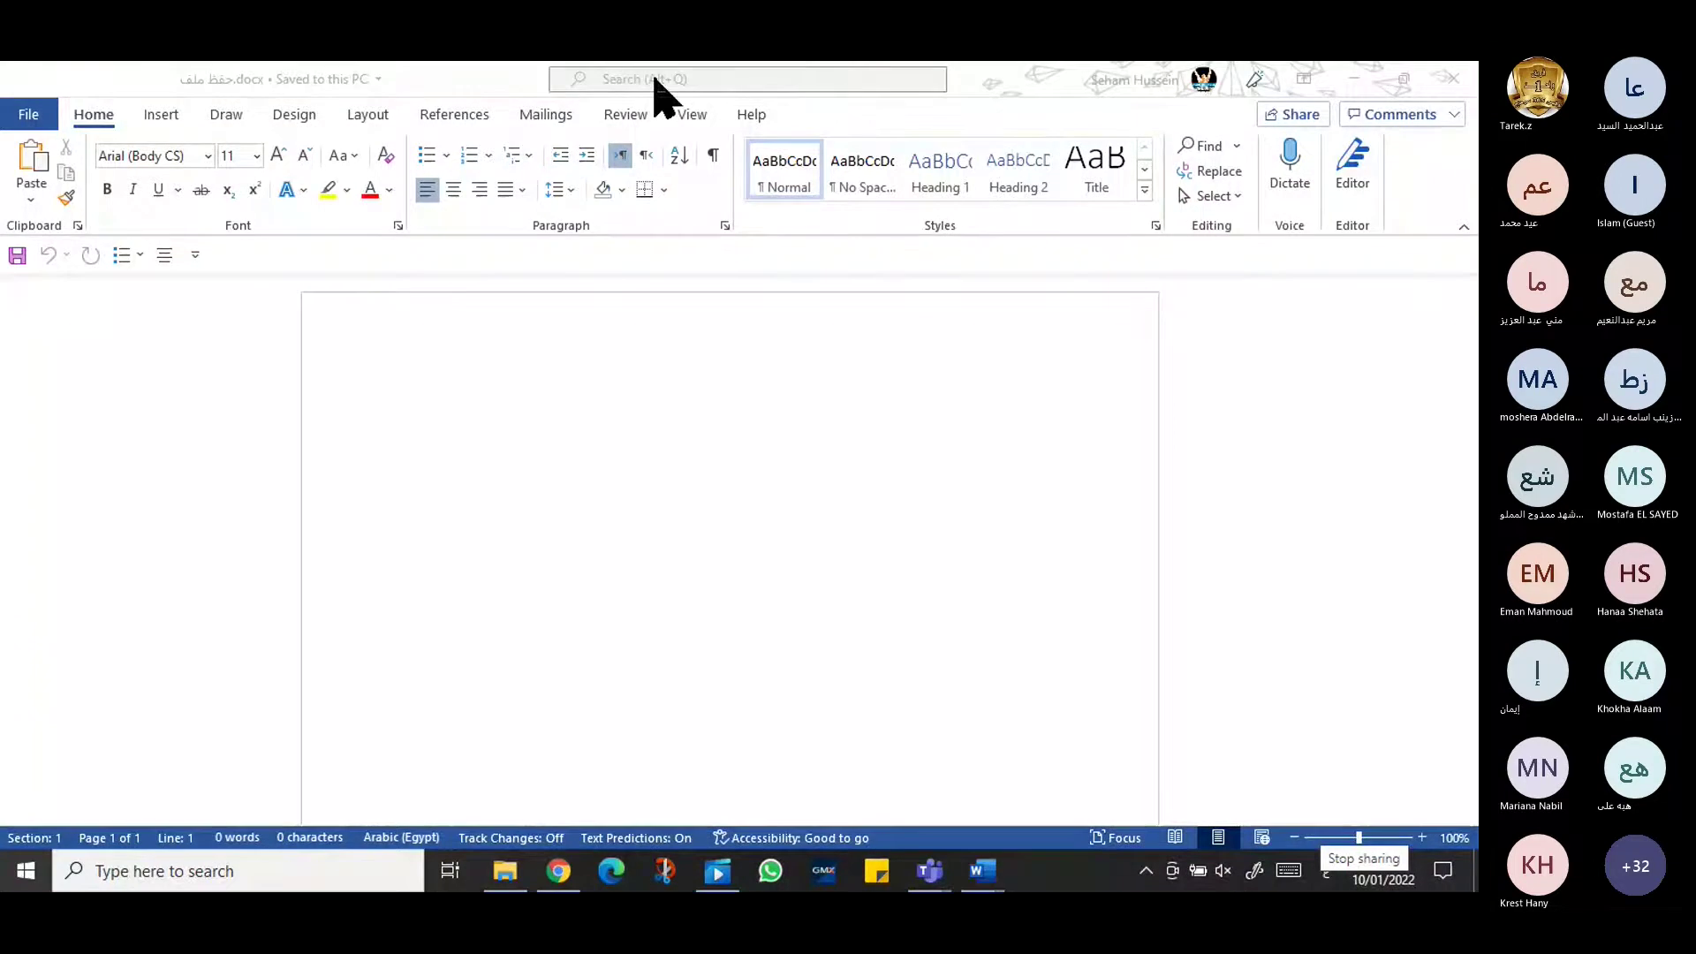
click(837, 575)
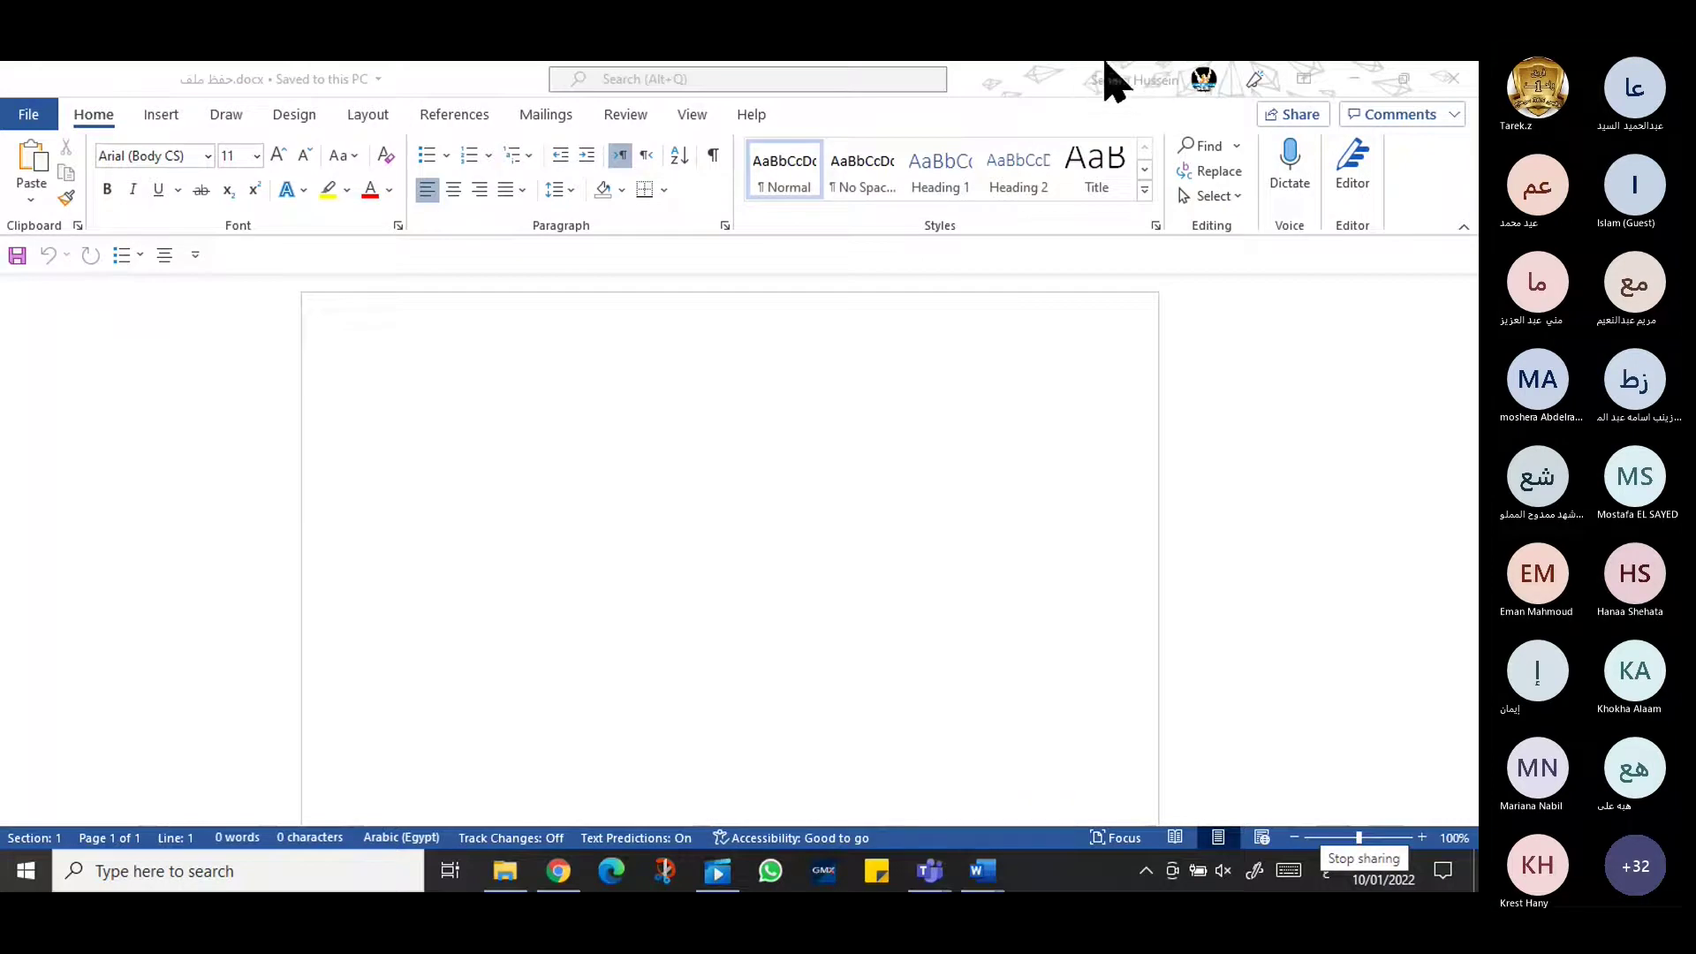
click(1140, 78)
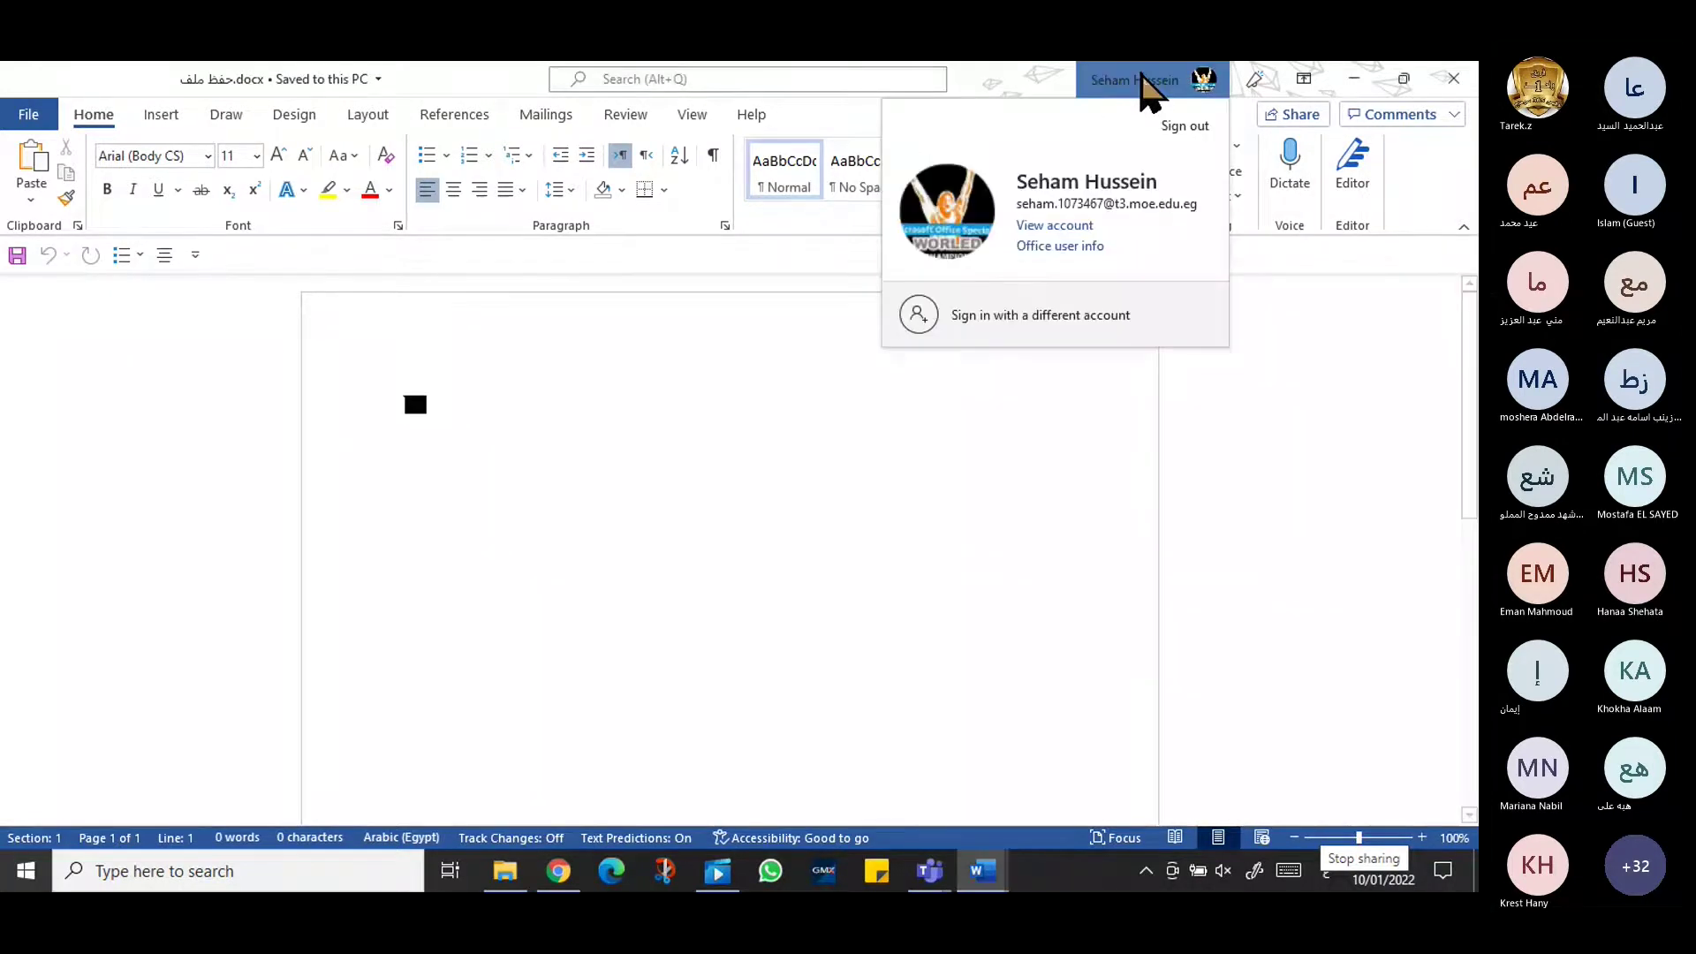
click(765, 380)
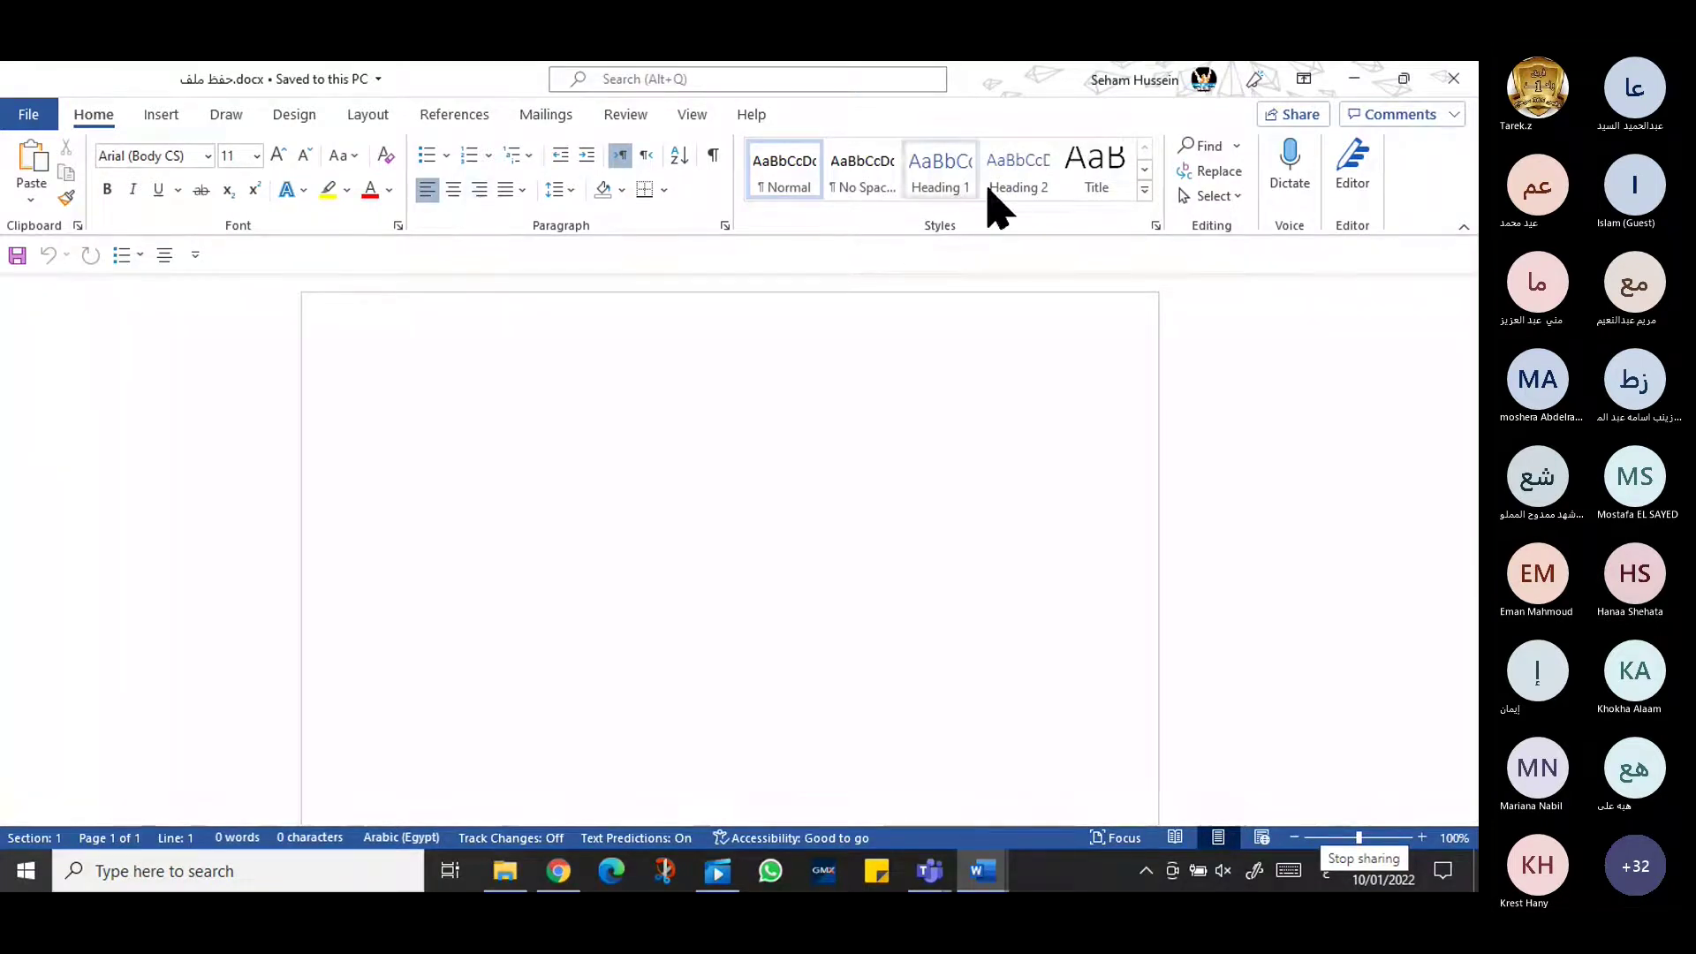
- Choose Show Above the Ribbon from the quick access toolbar's customization list
click(195, 255)
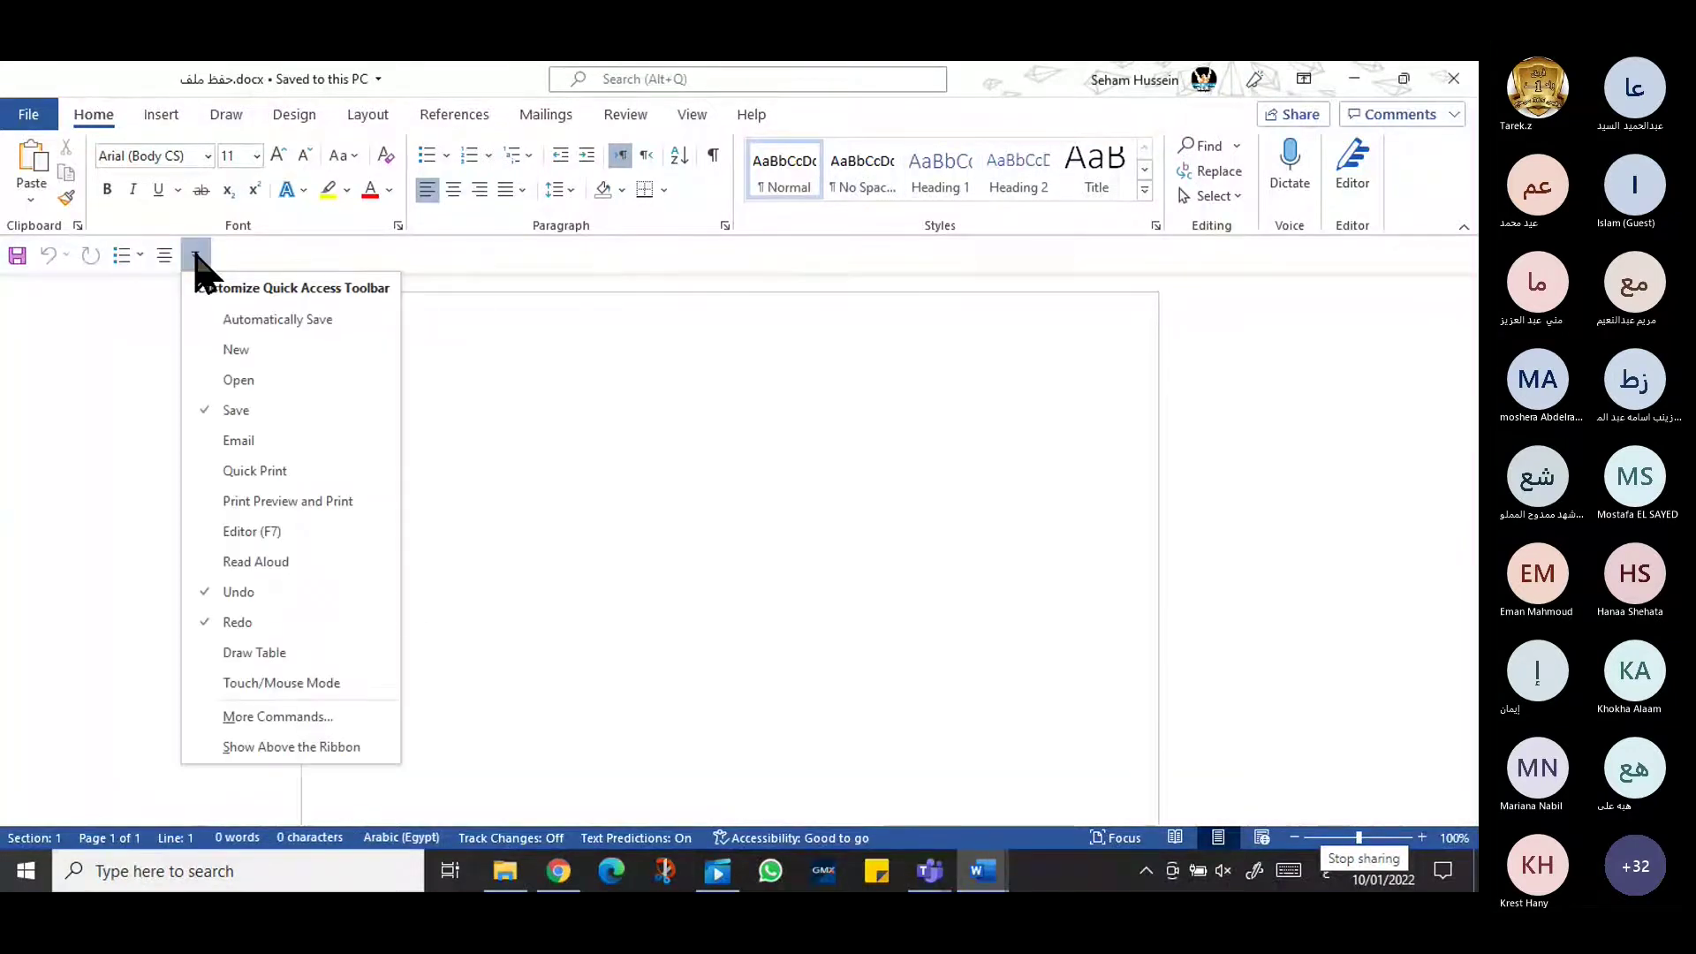
click(350, 747)
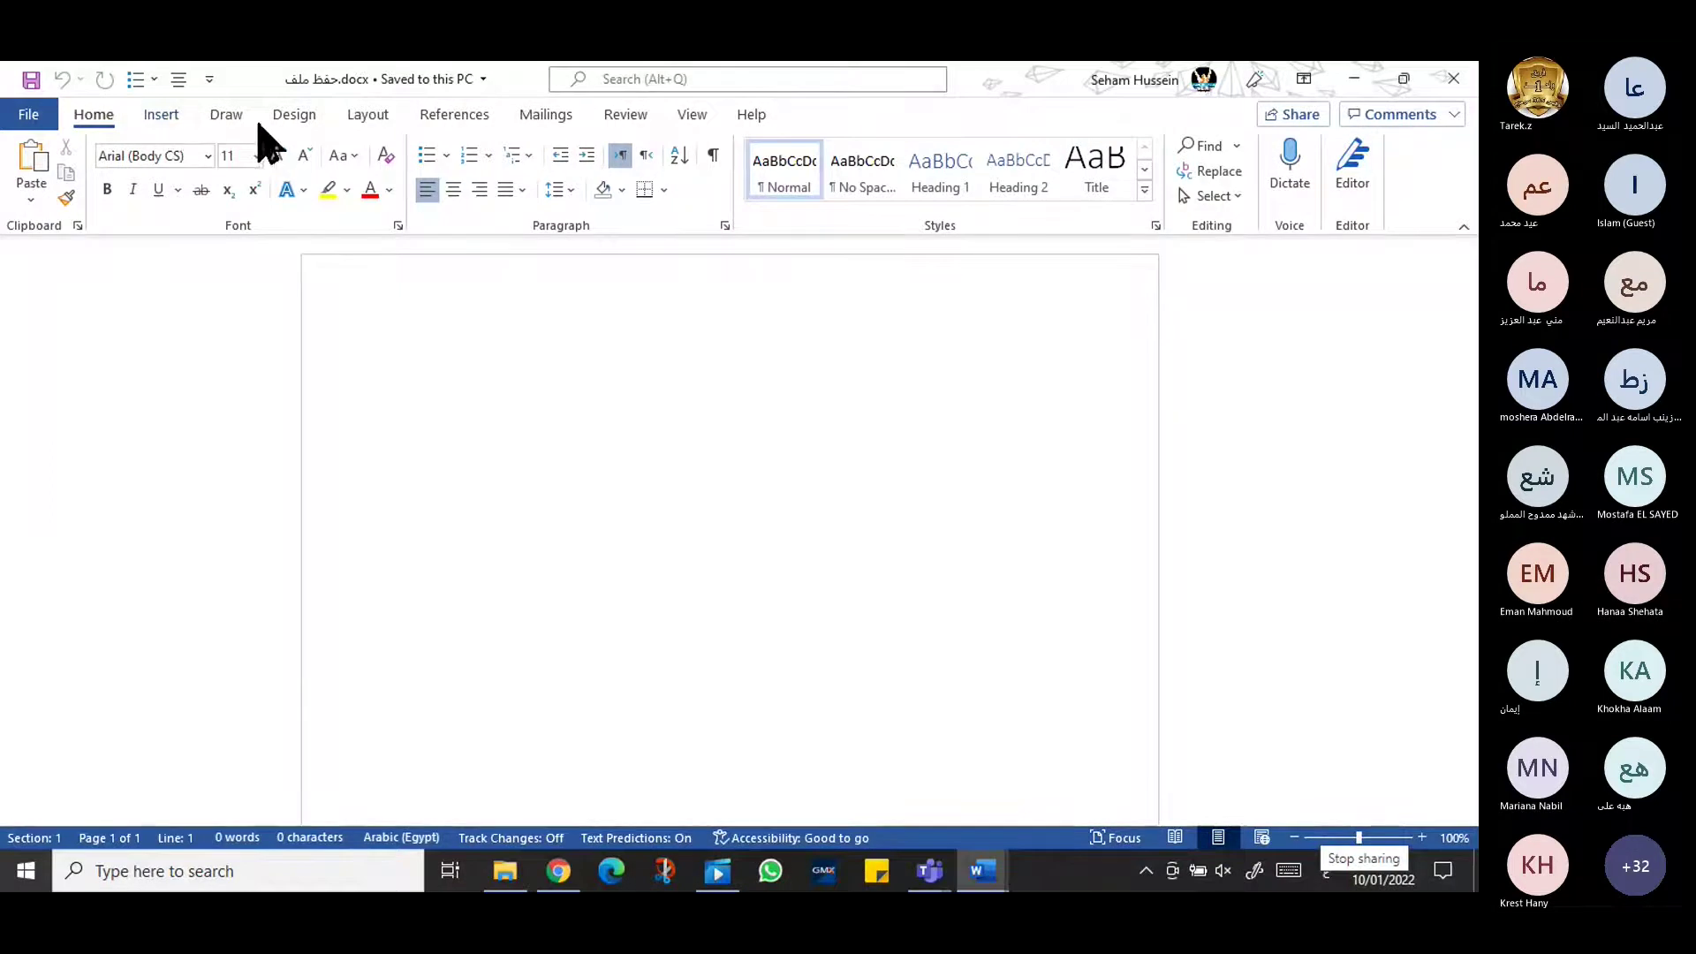
click(288, 120)
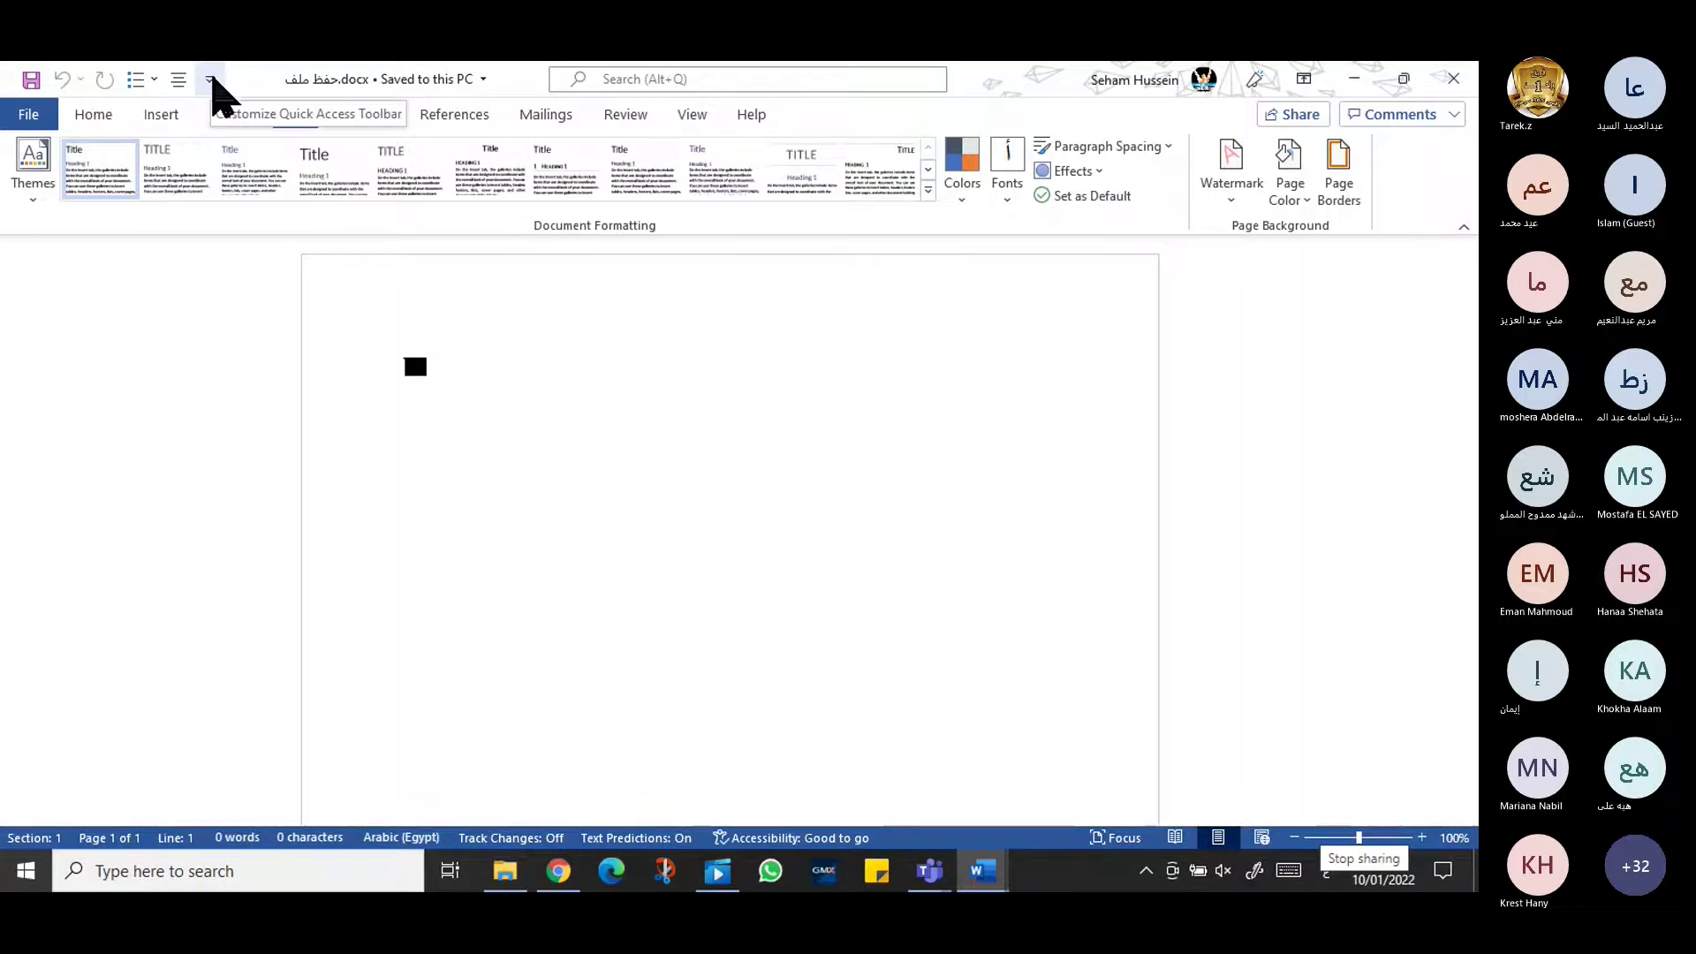
click(210, 81)
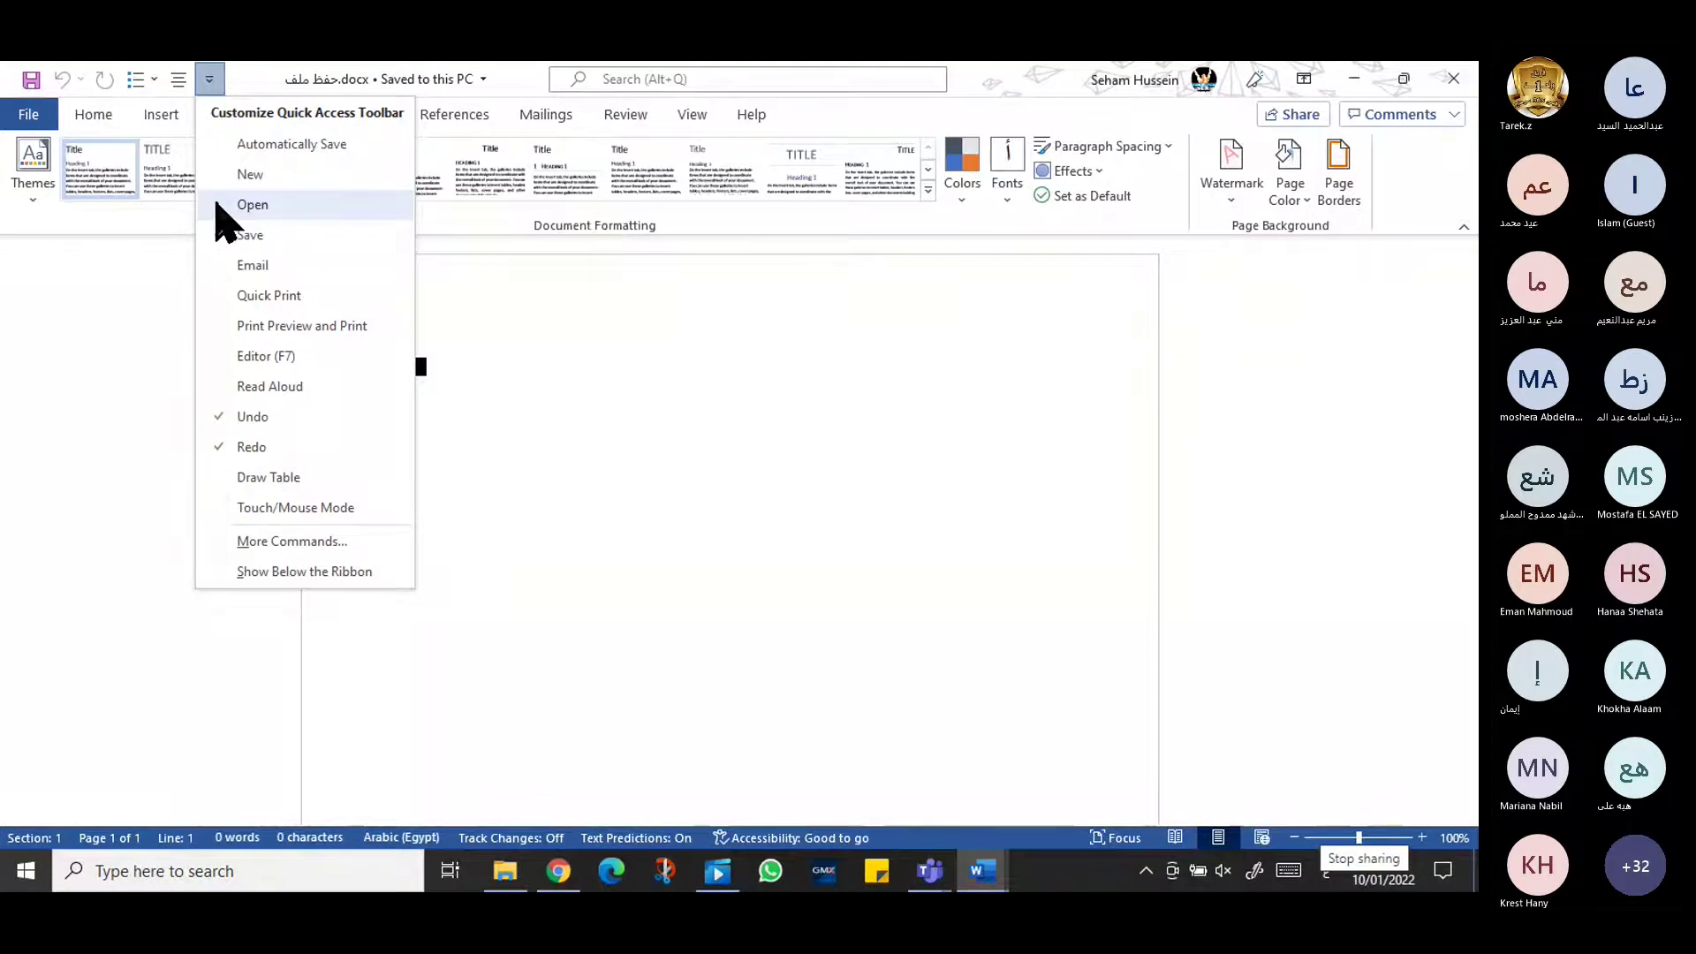
click(232, 235)
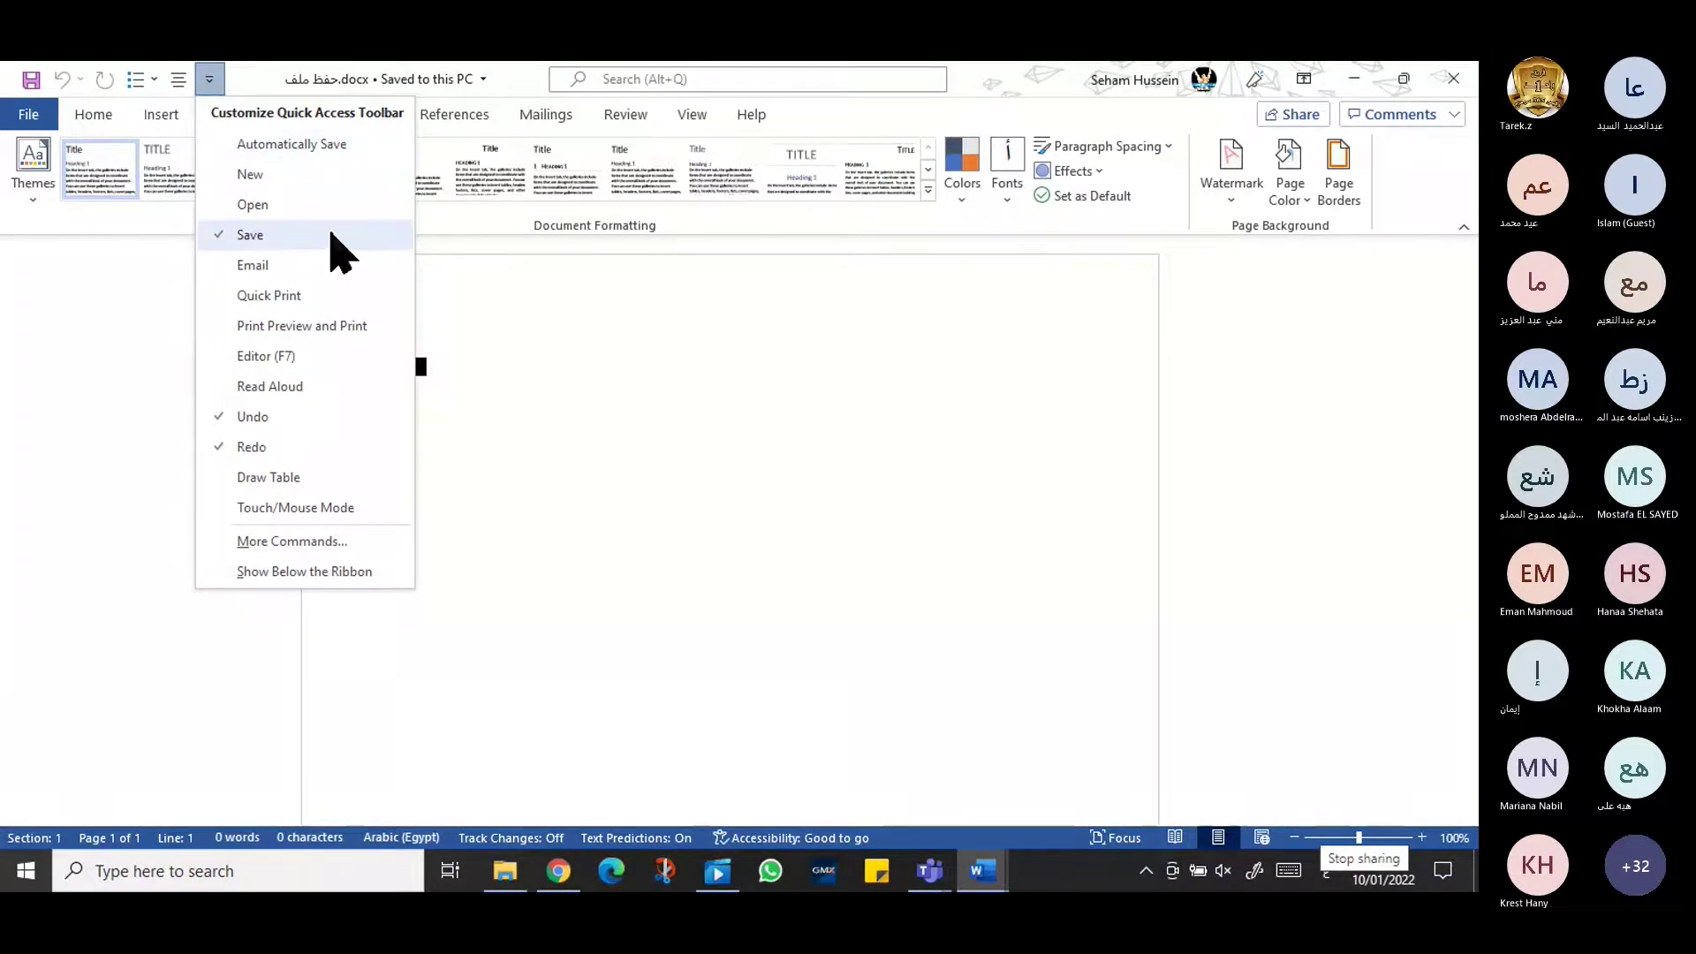
click(287, 477)
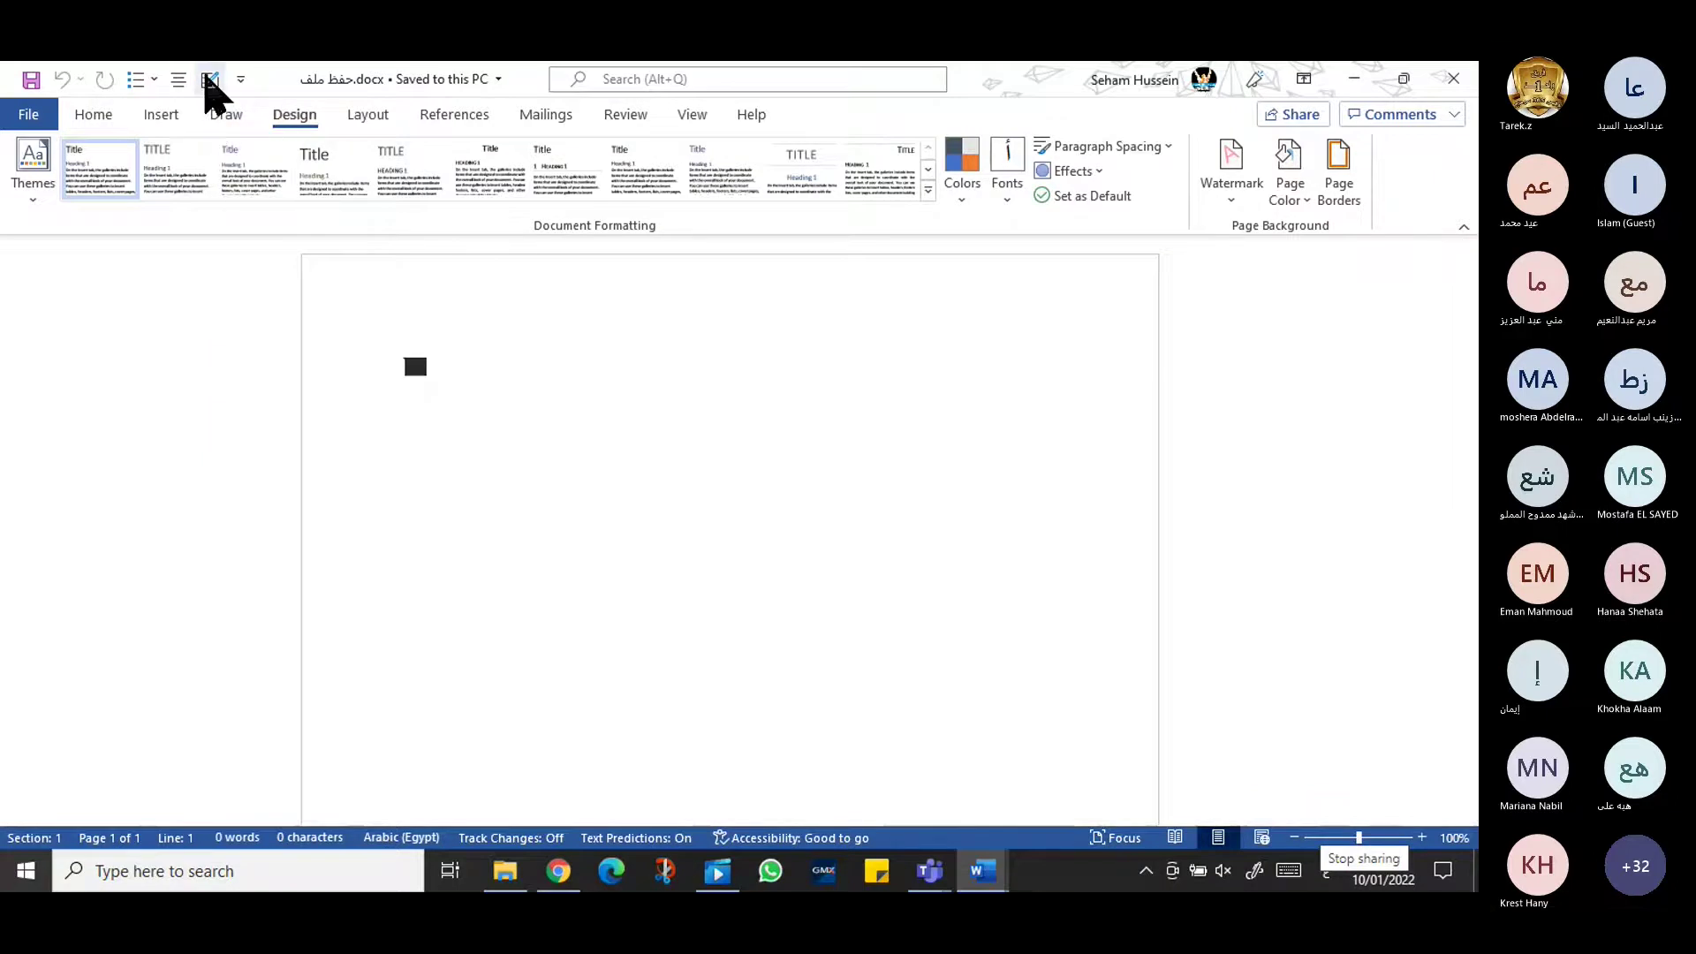
click(161, 116)
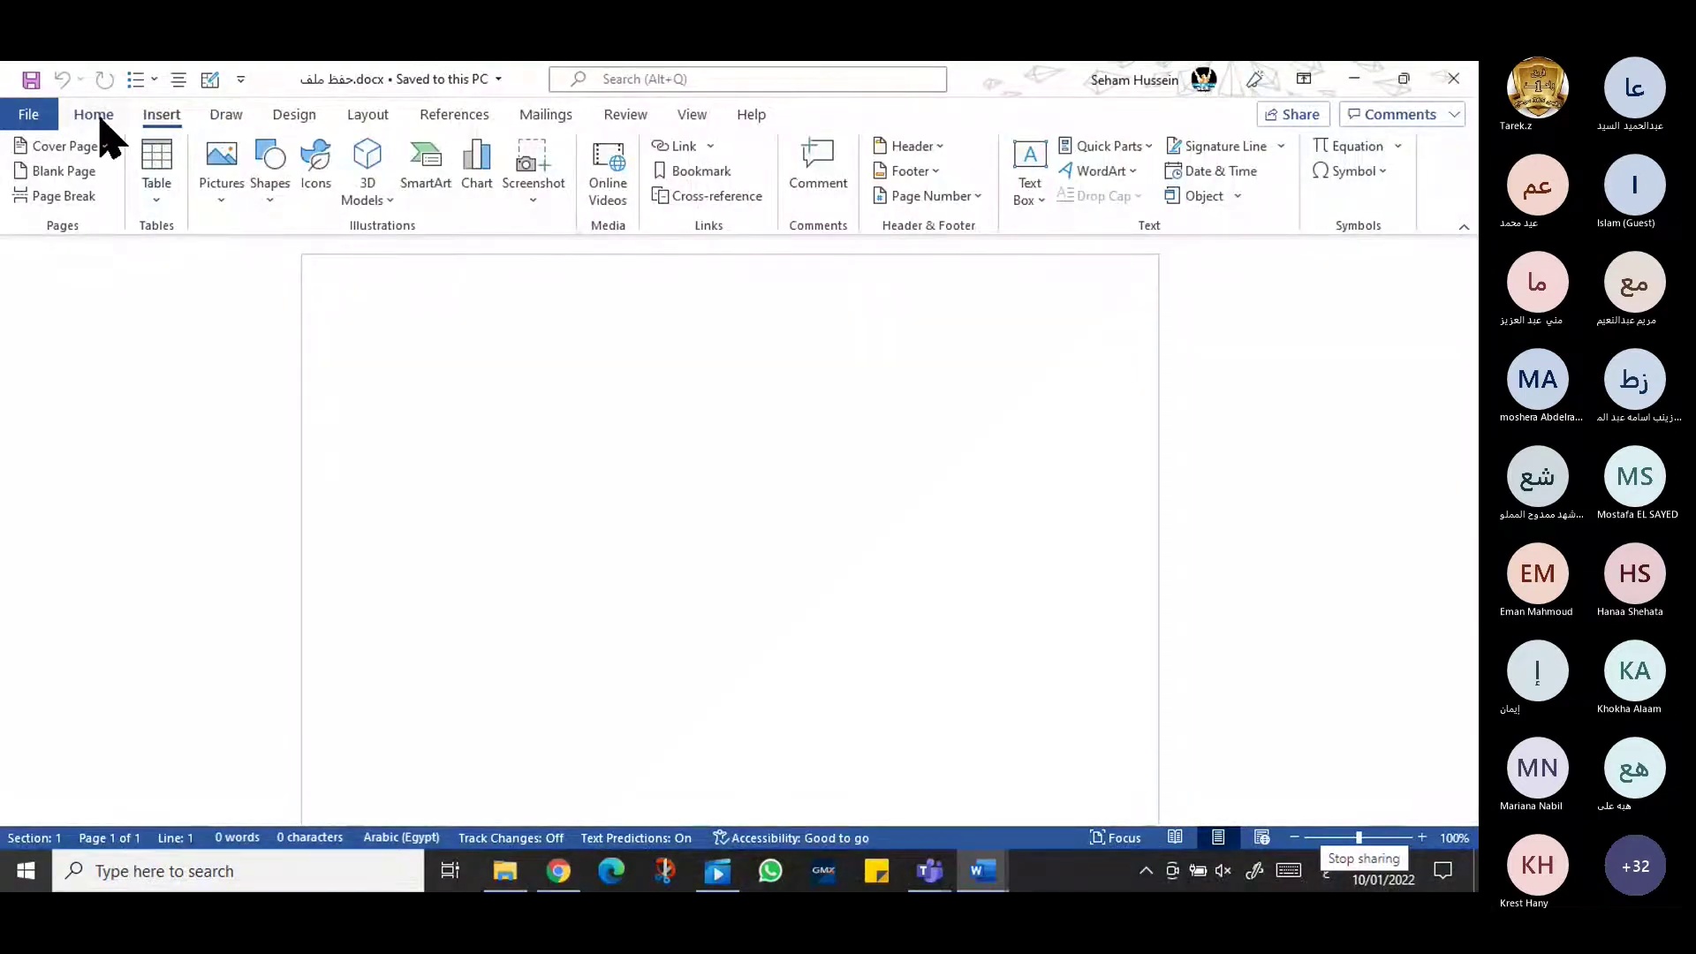
click(100, 119)
click(240, 79)
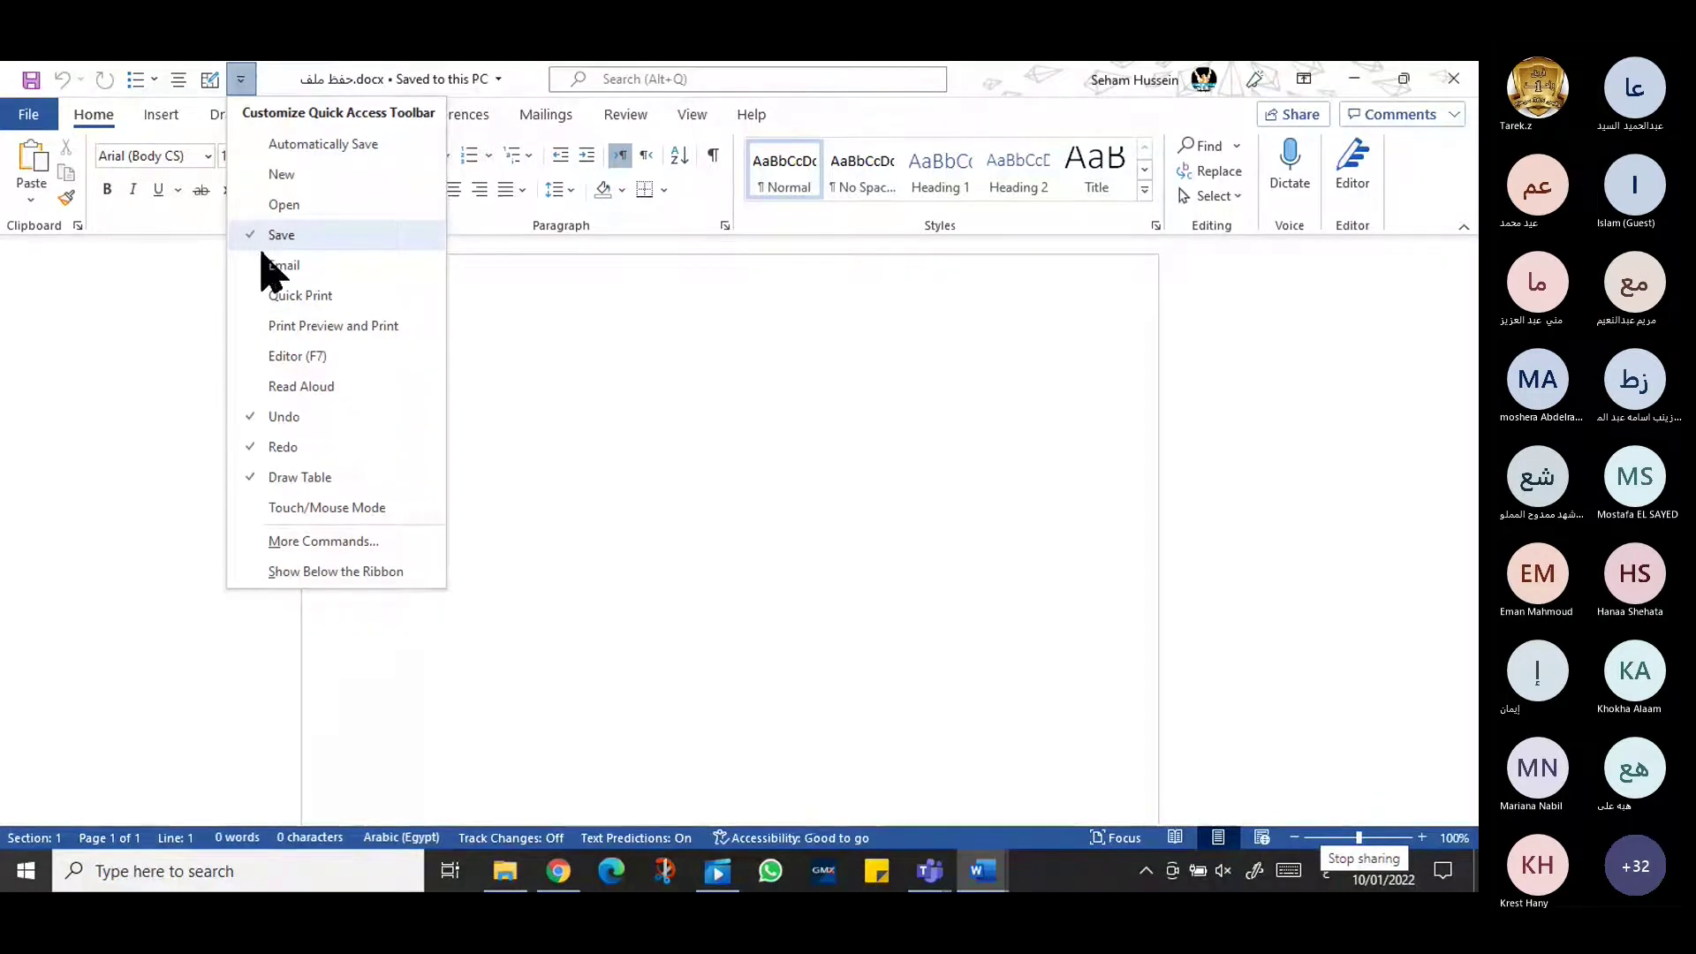
click(325, 482)
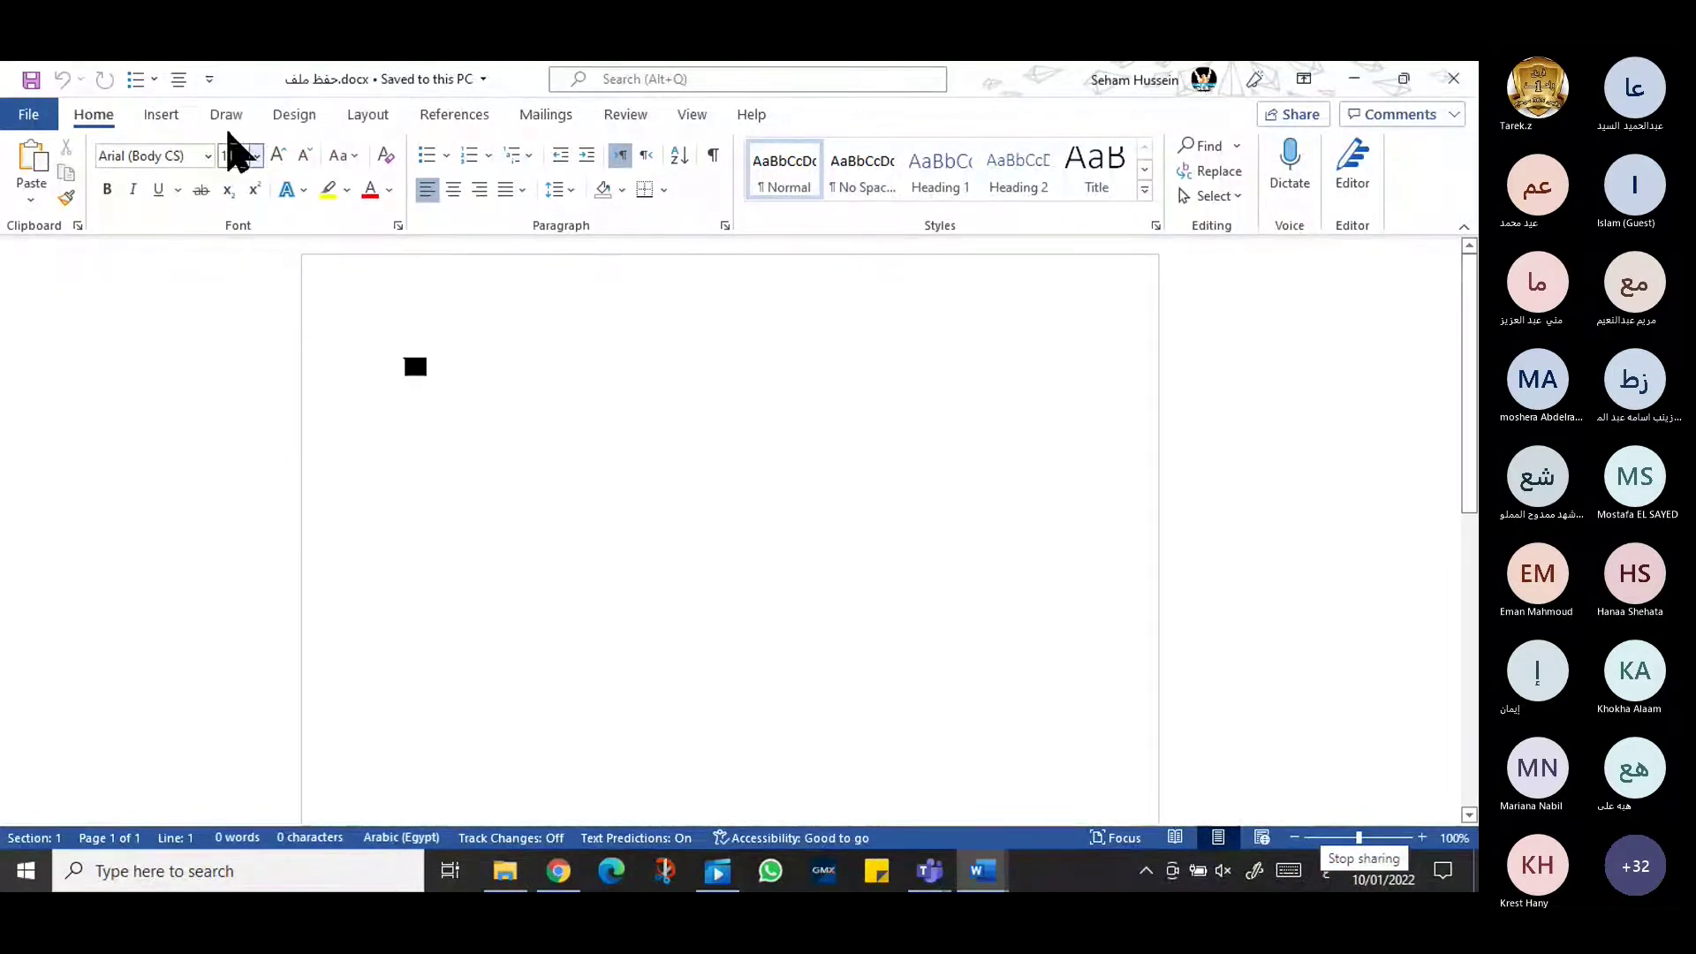
click(209, 80)
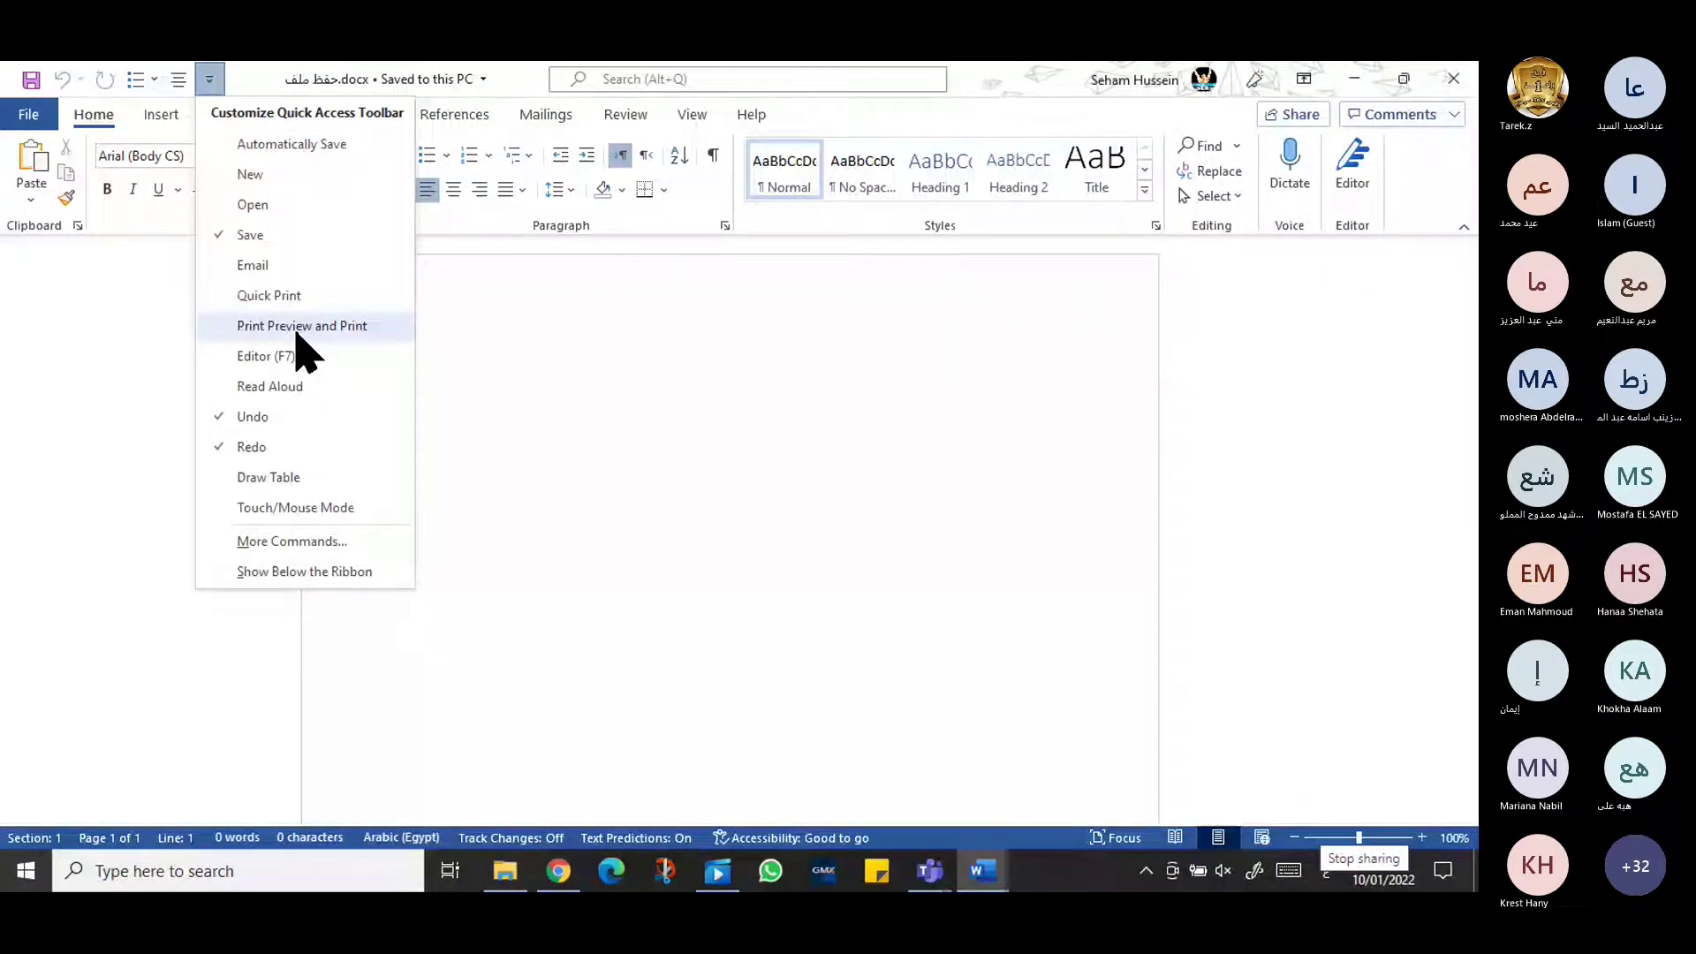
click(210, 79)
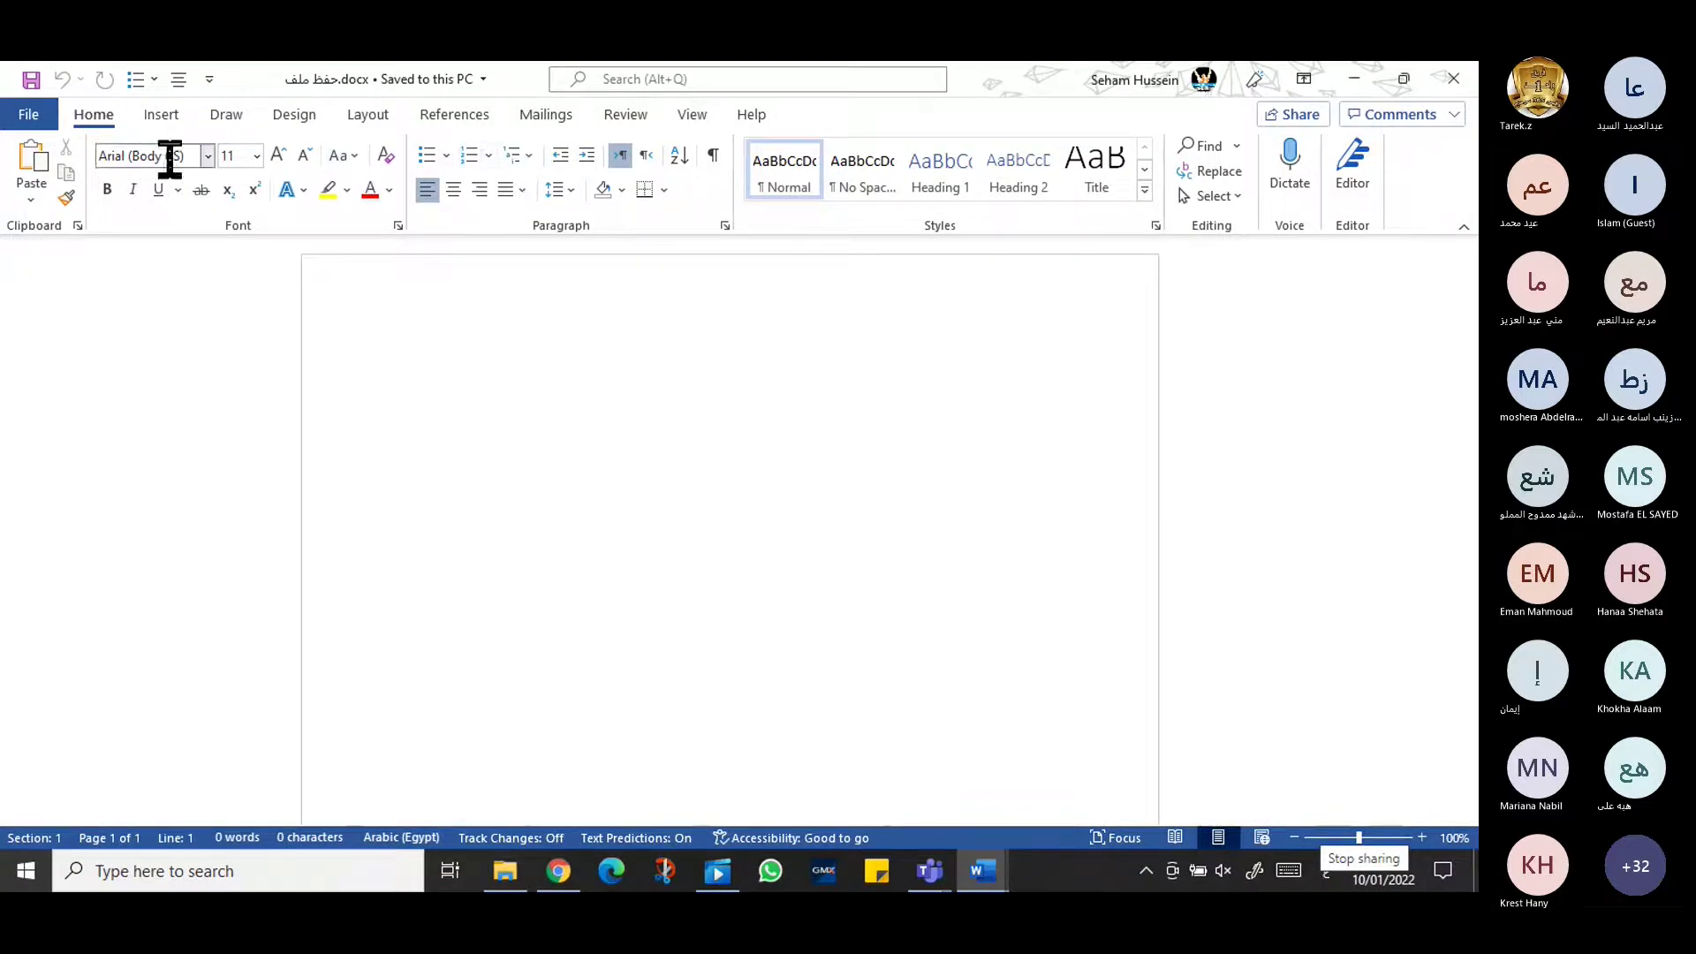
- Add Bold to the quick access toolbar, then remove it again
right_click(109, 202)
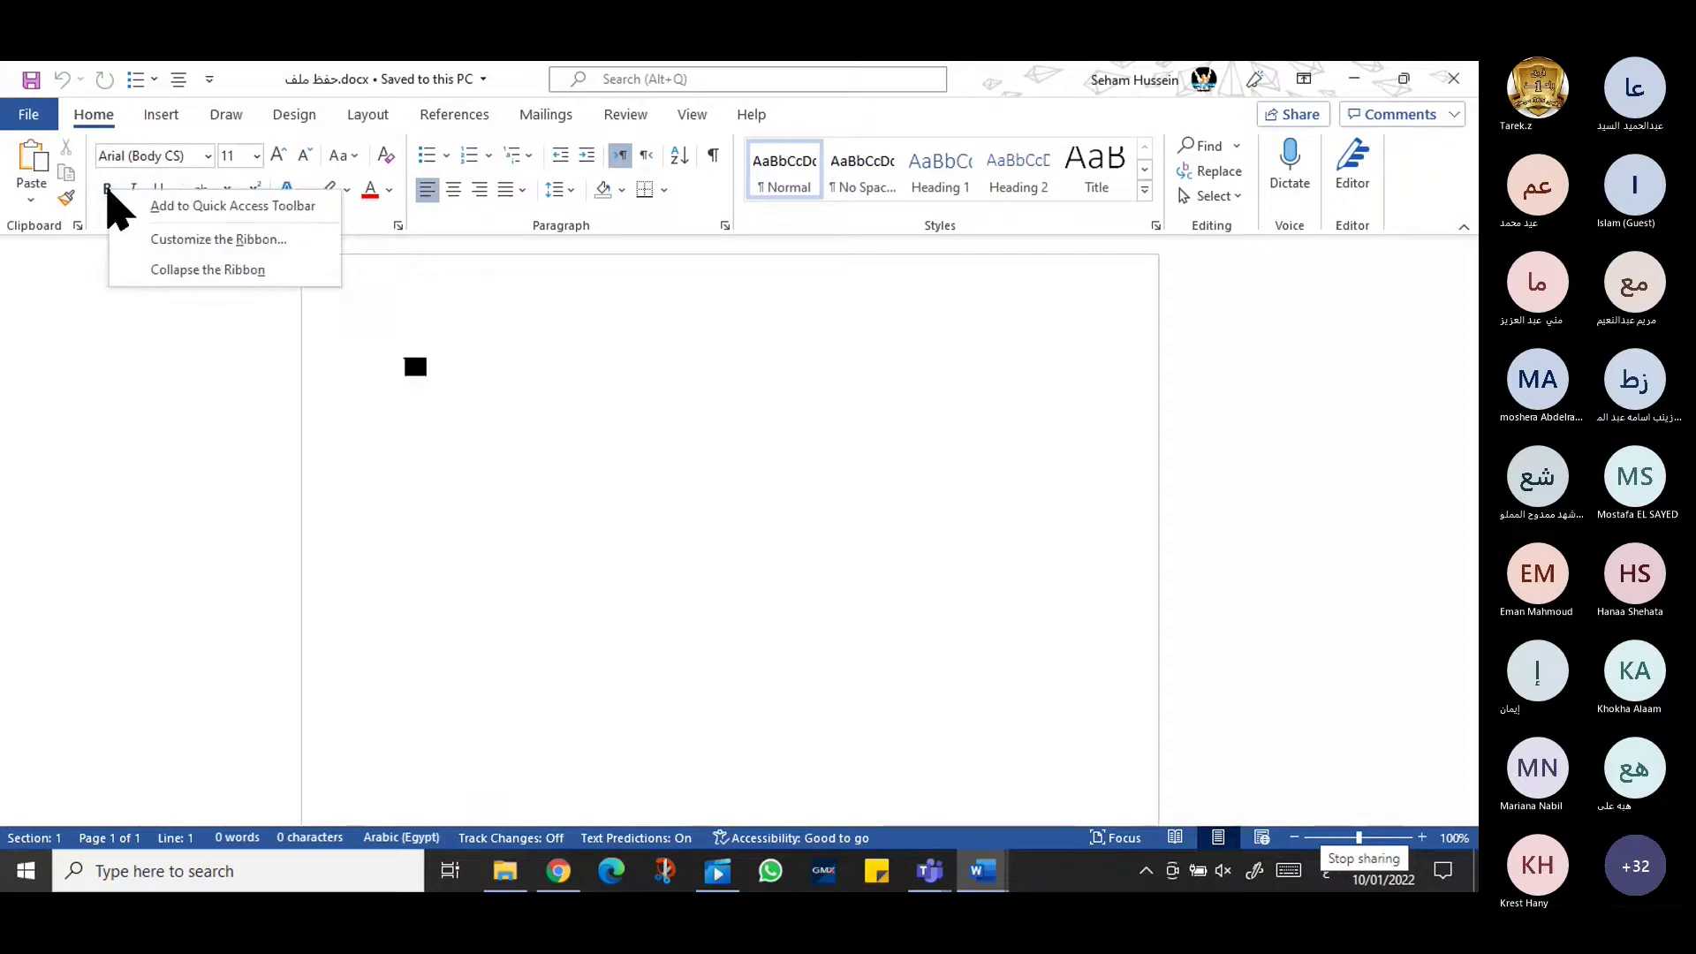
click(198, 209)
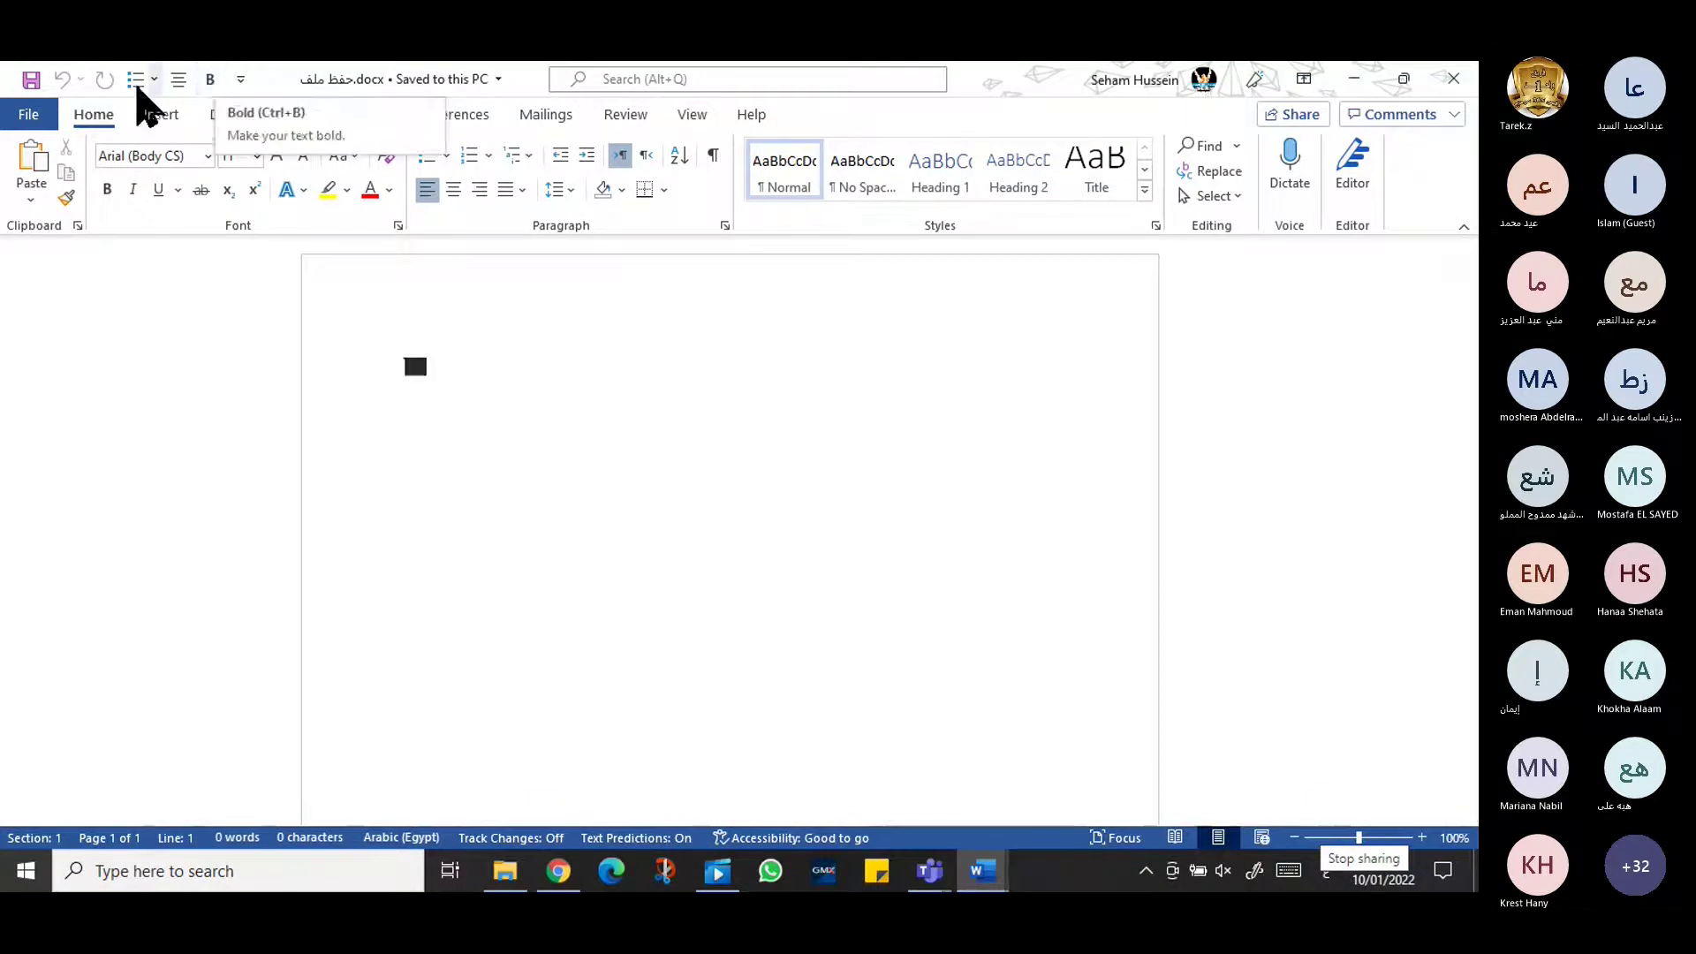
right_click(211, 79)
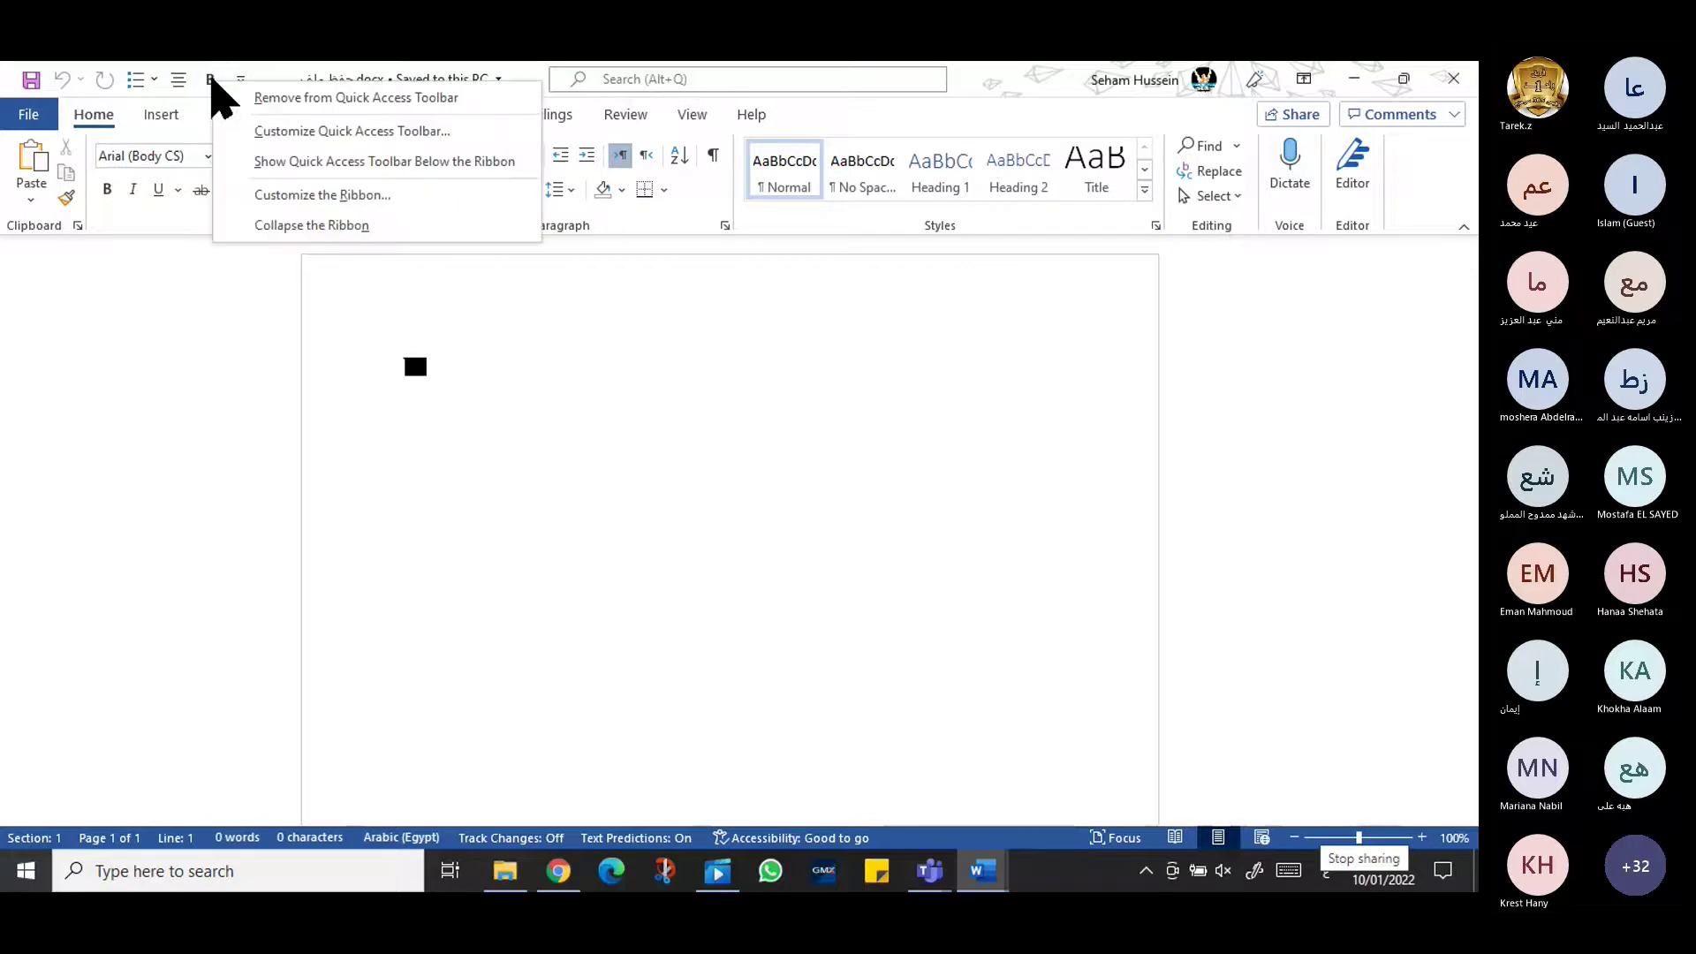
click(281, 100)
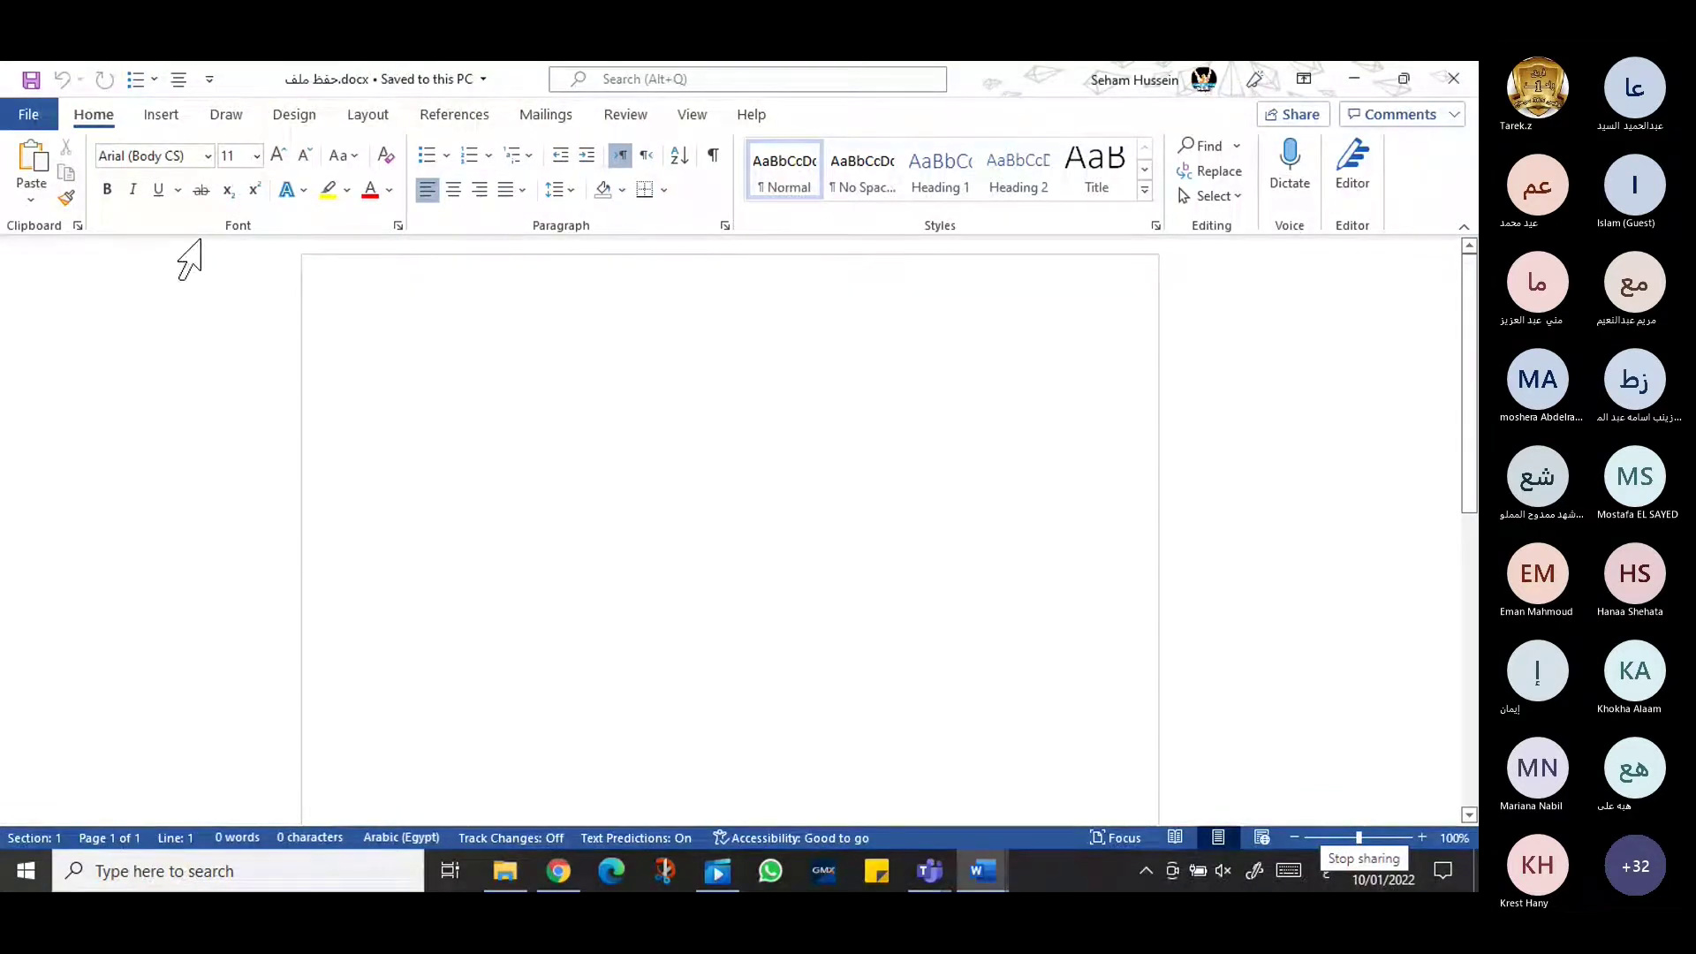
- Move the quick access toolbar below the ribbon, back above it, and reopen its customization list
click(209, 79)
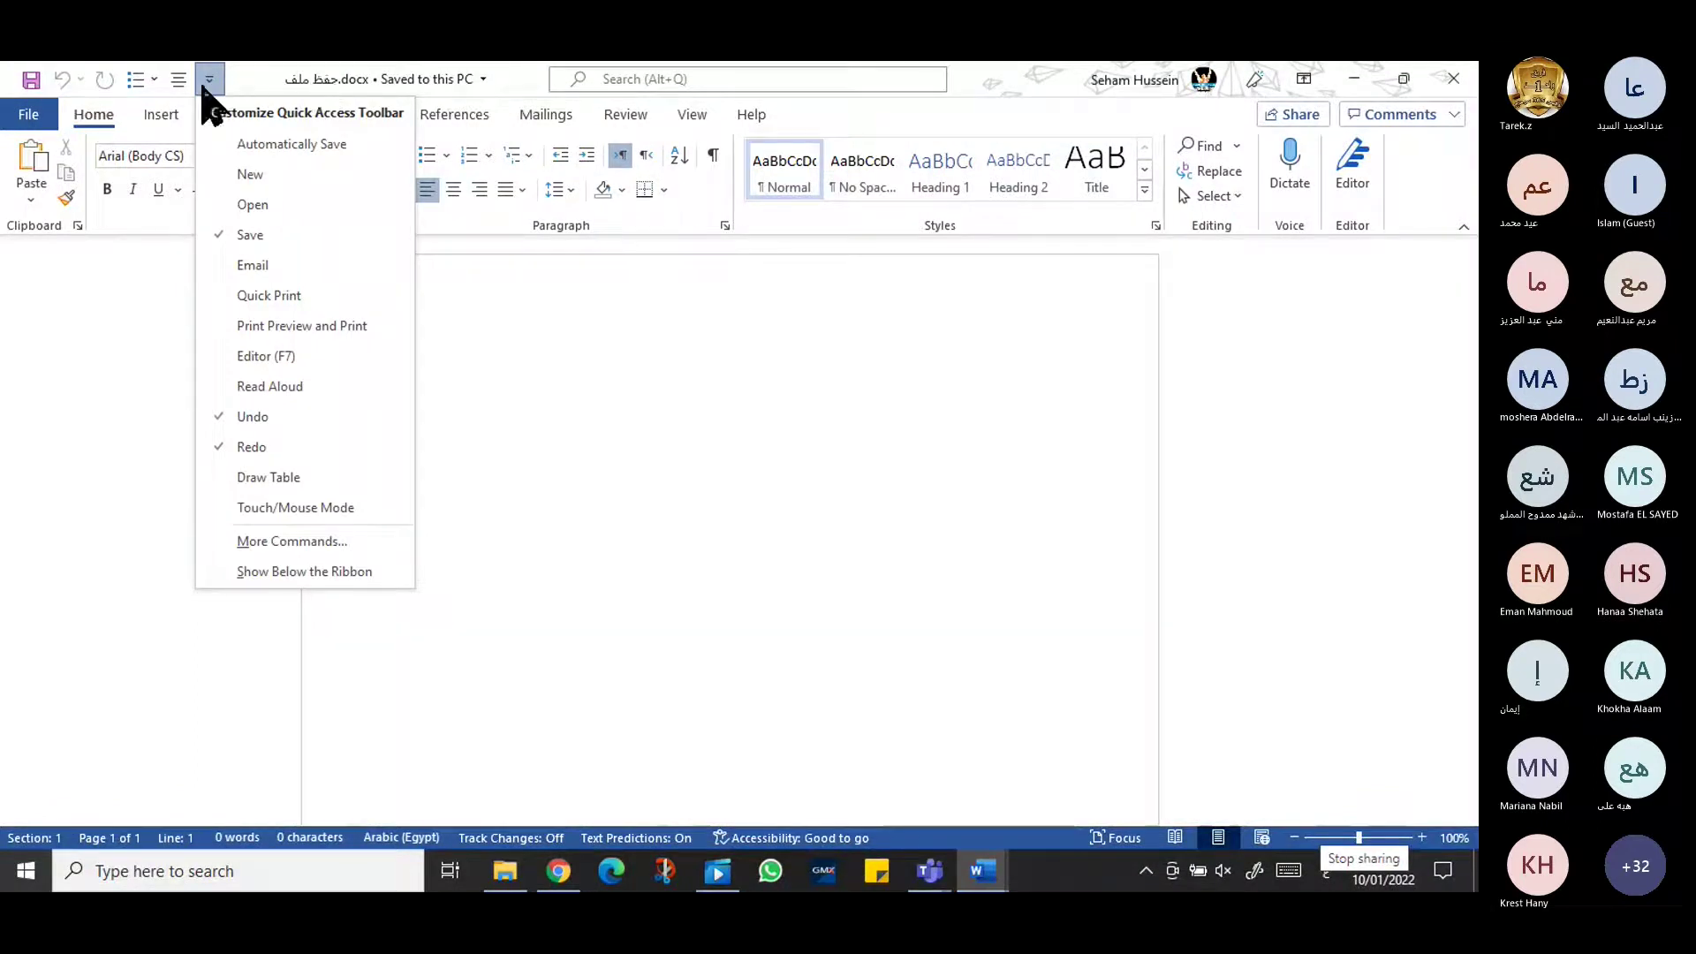
click(299, 572)
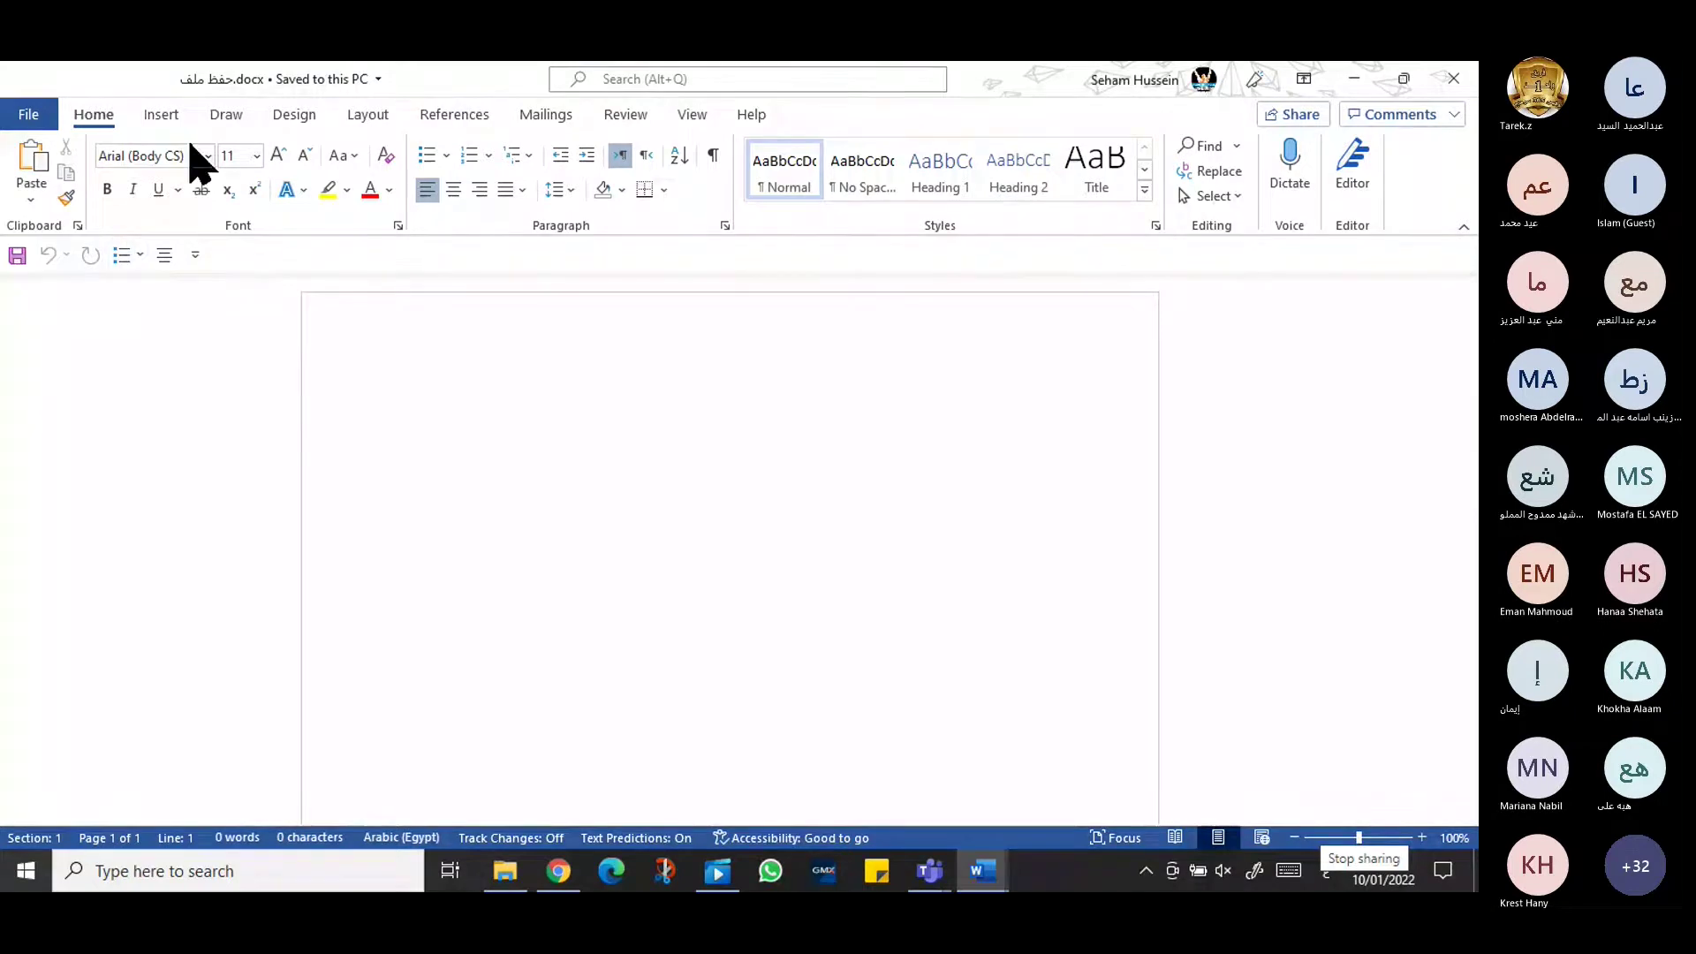
click(195, 254)
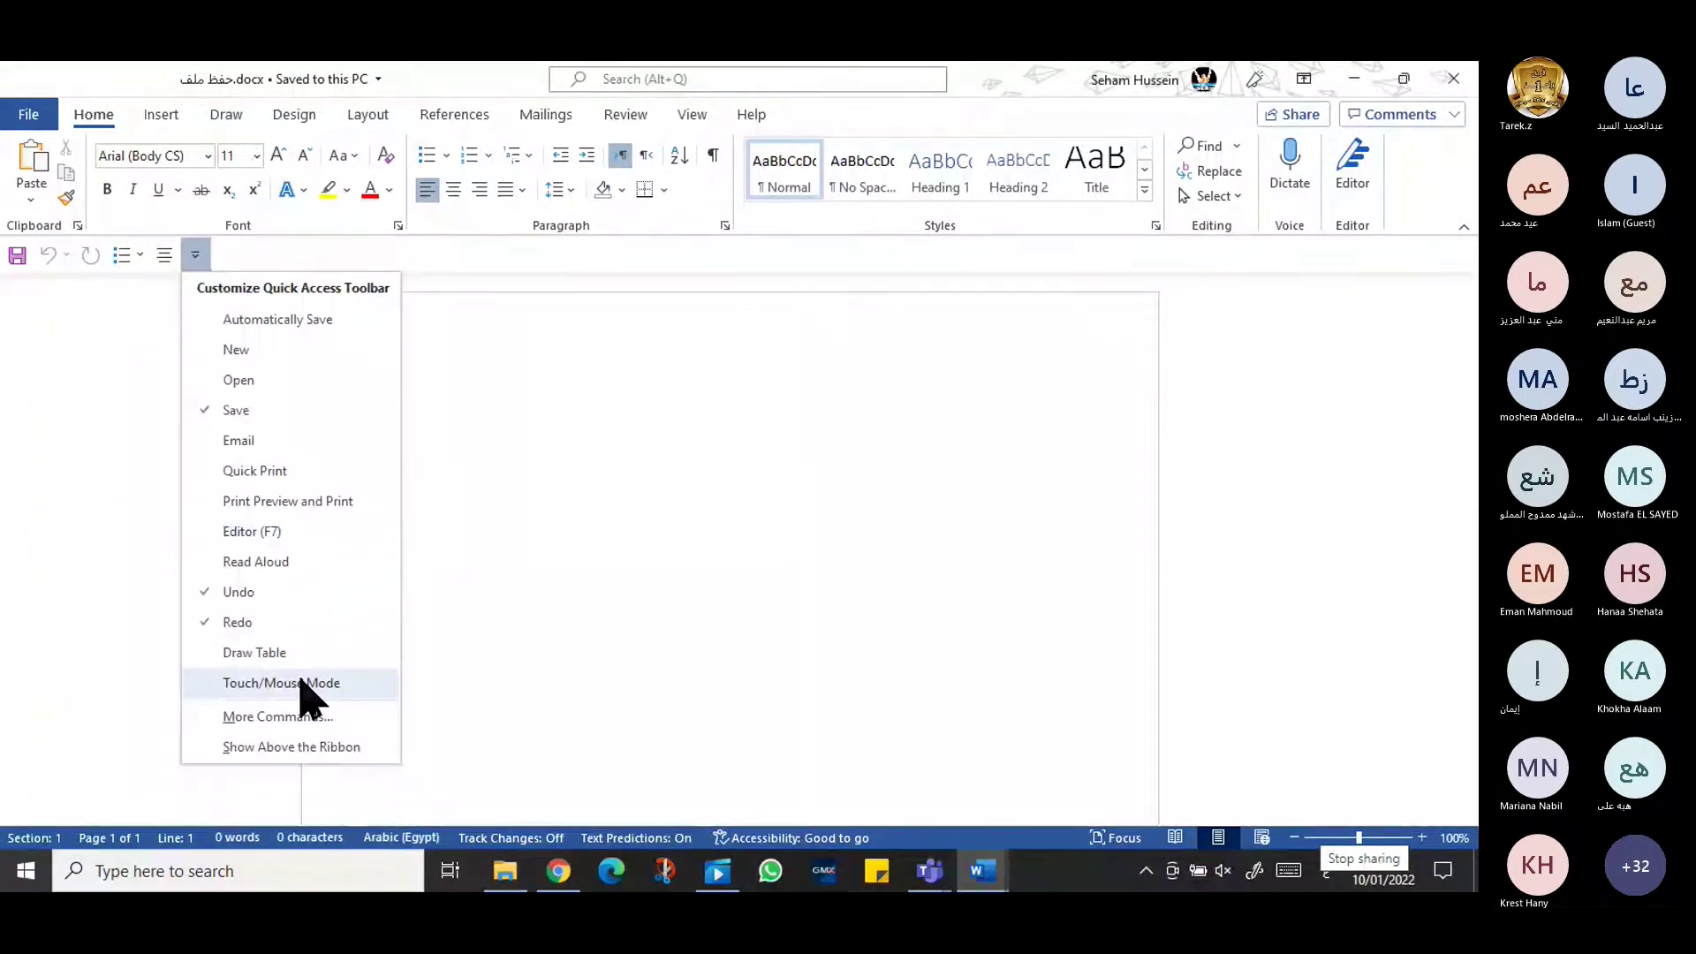
click(290, 746)
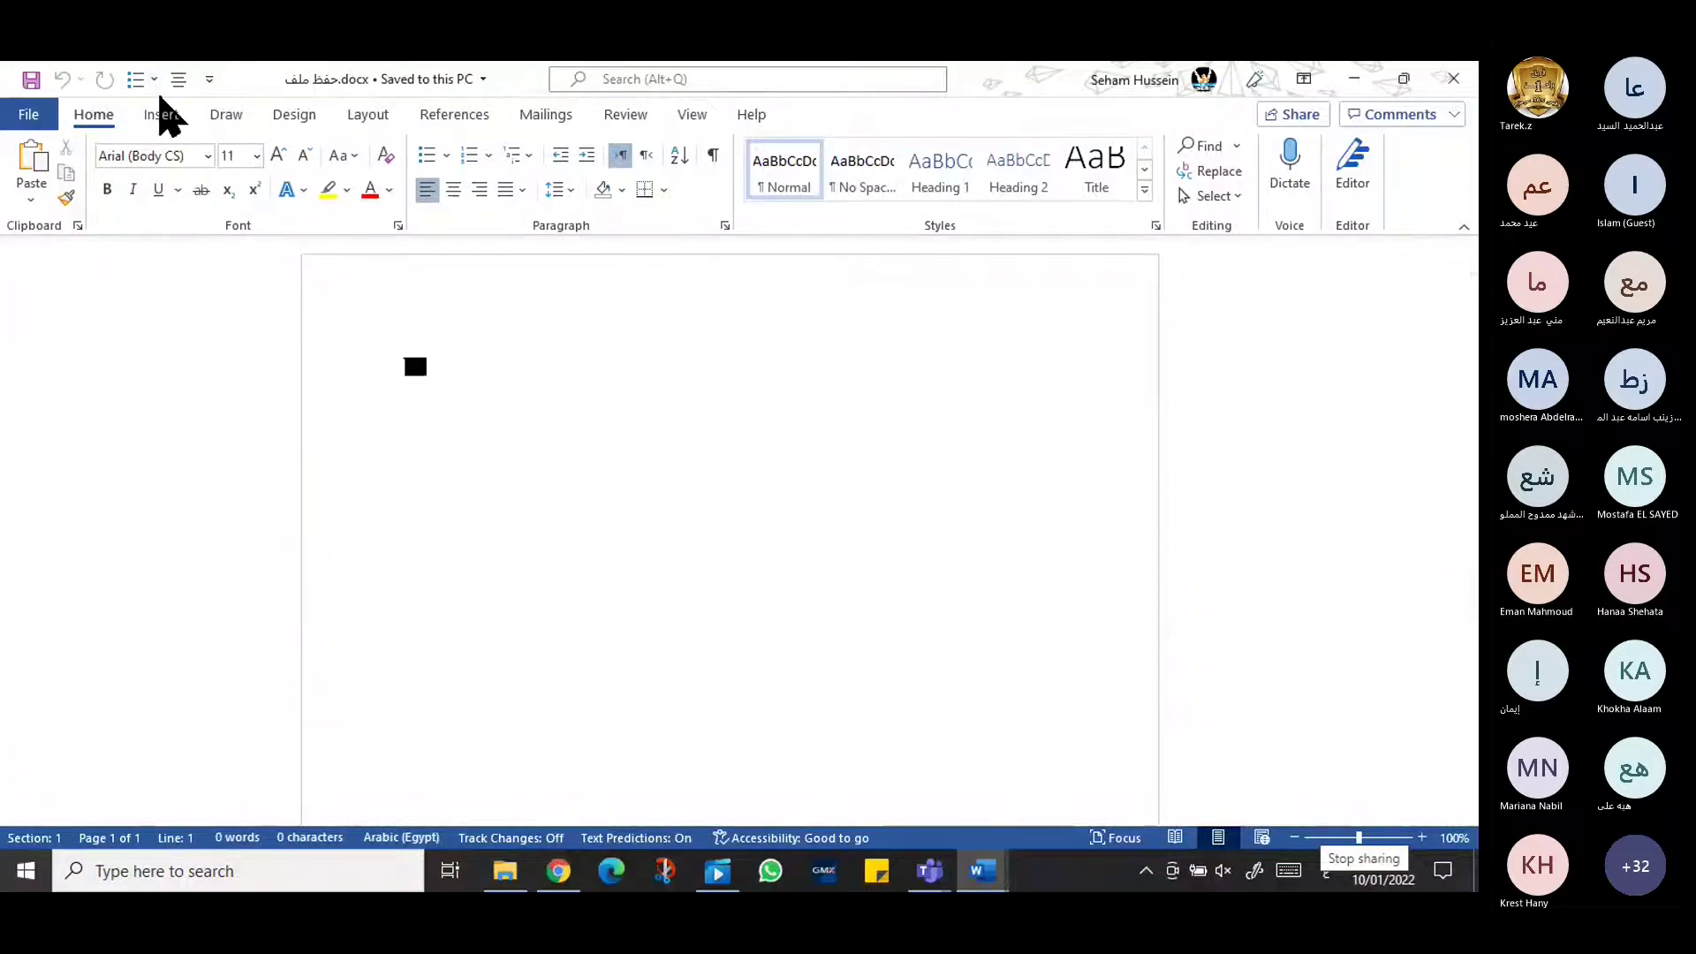
click(210, 80)
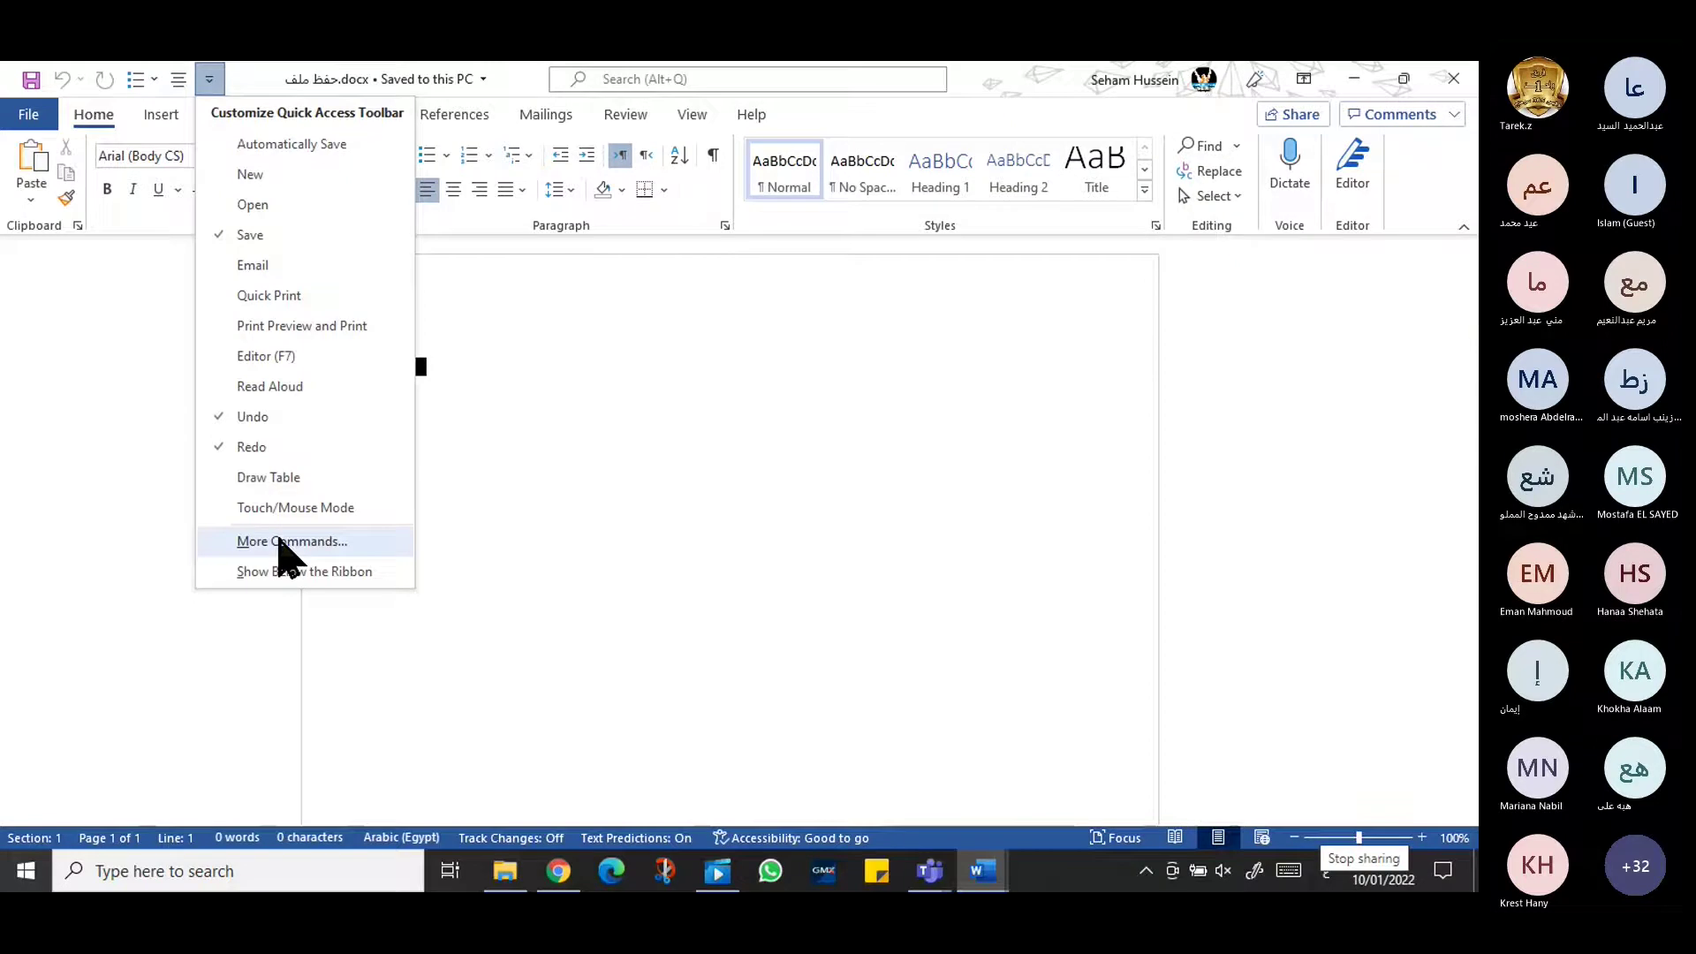
- Add Cut from the Popular Commands list to the quick access toolbar via More Commands
click(279, 541)
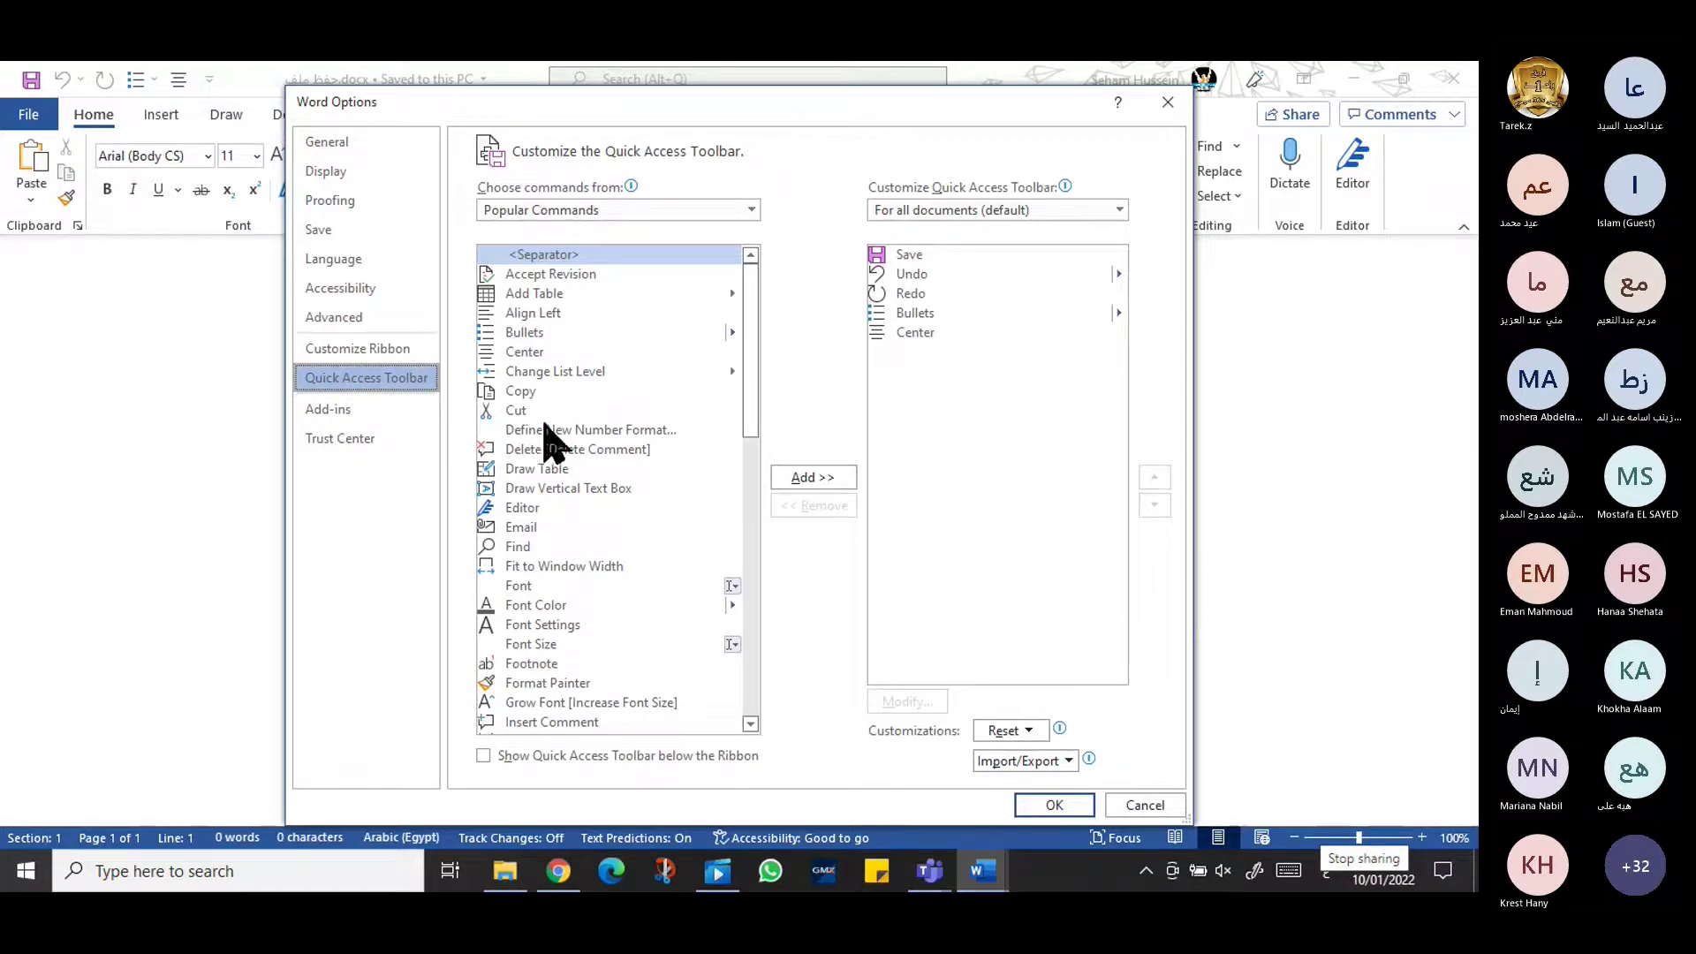
mouse_move(750, 323)
mouse_down()
mouse_move(766, 422)
mouse_move(758, 303)
mouse_up()
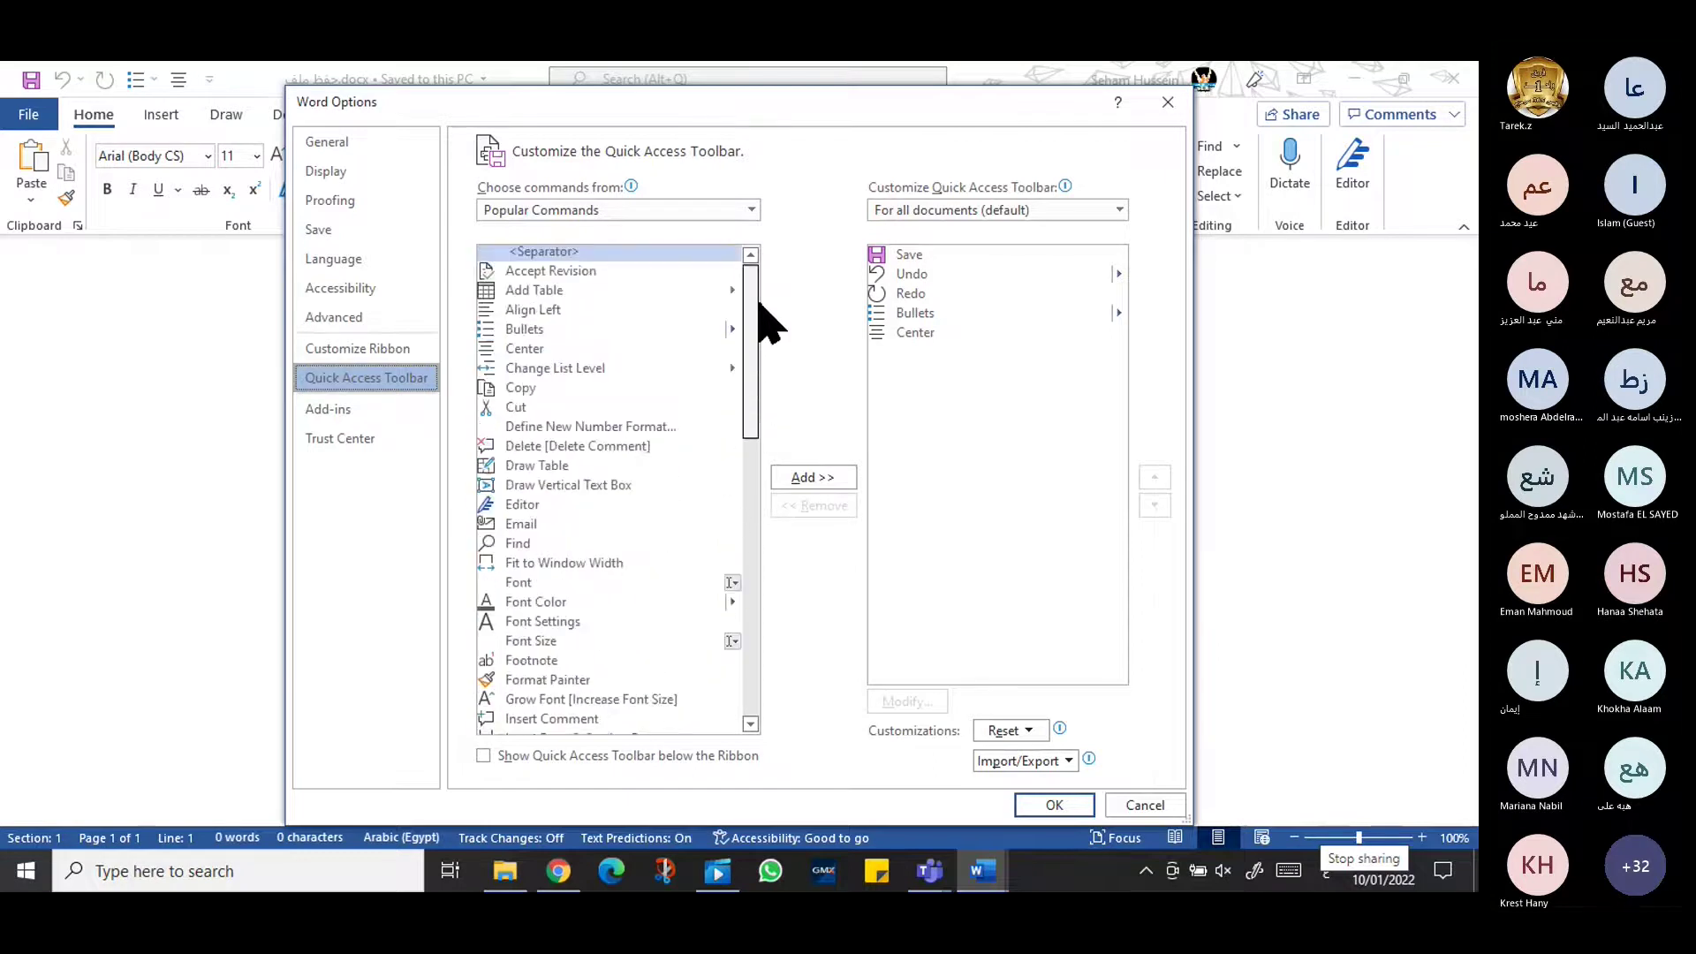
click(542, 407)
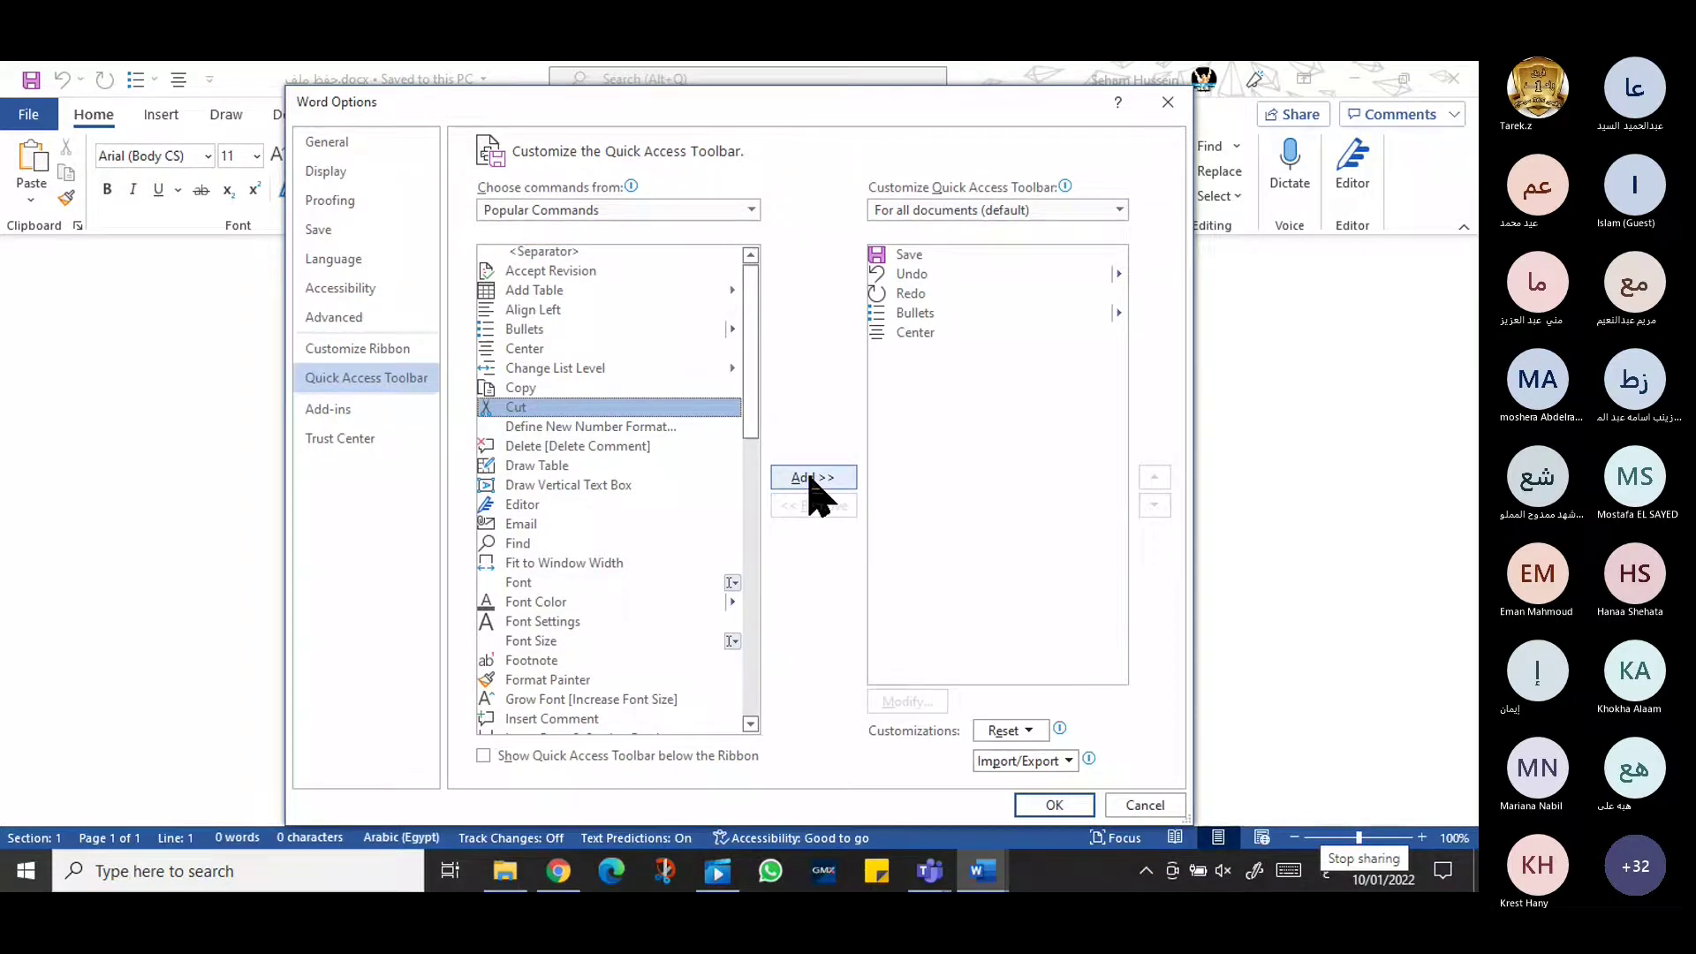
click(810, 478)
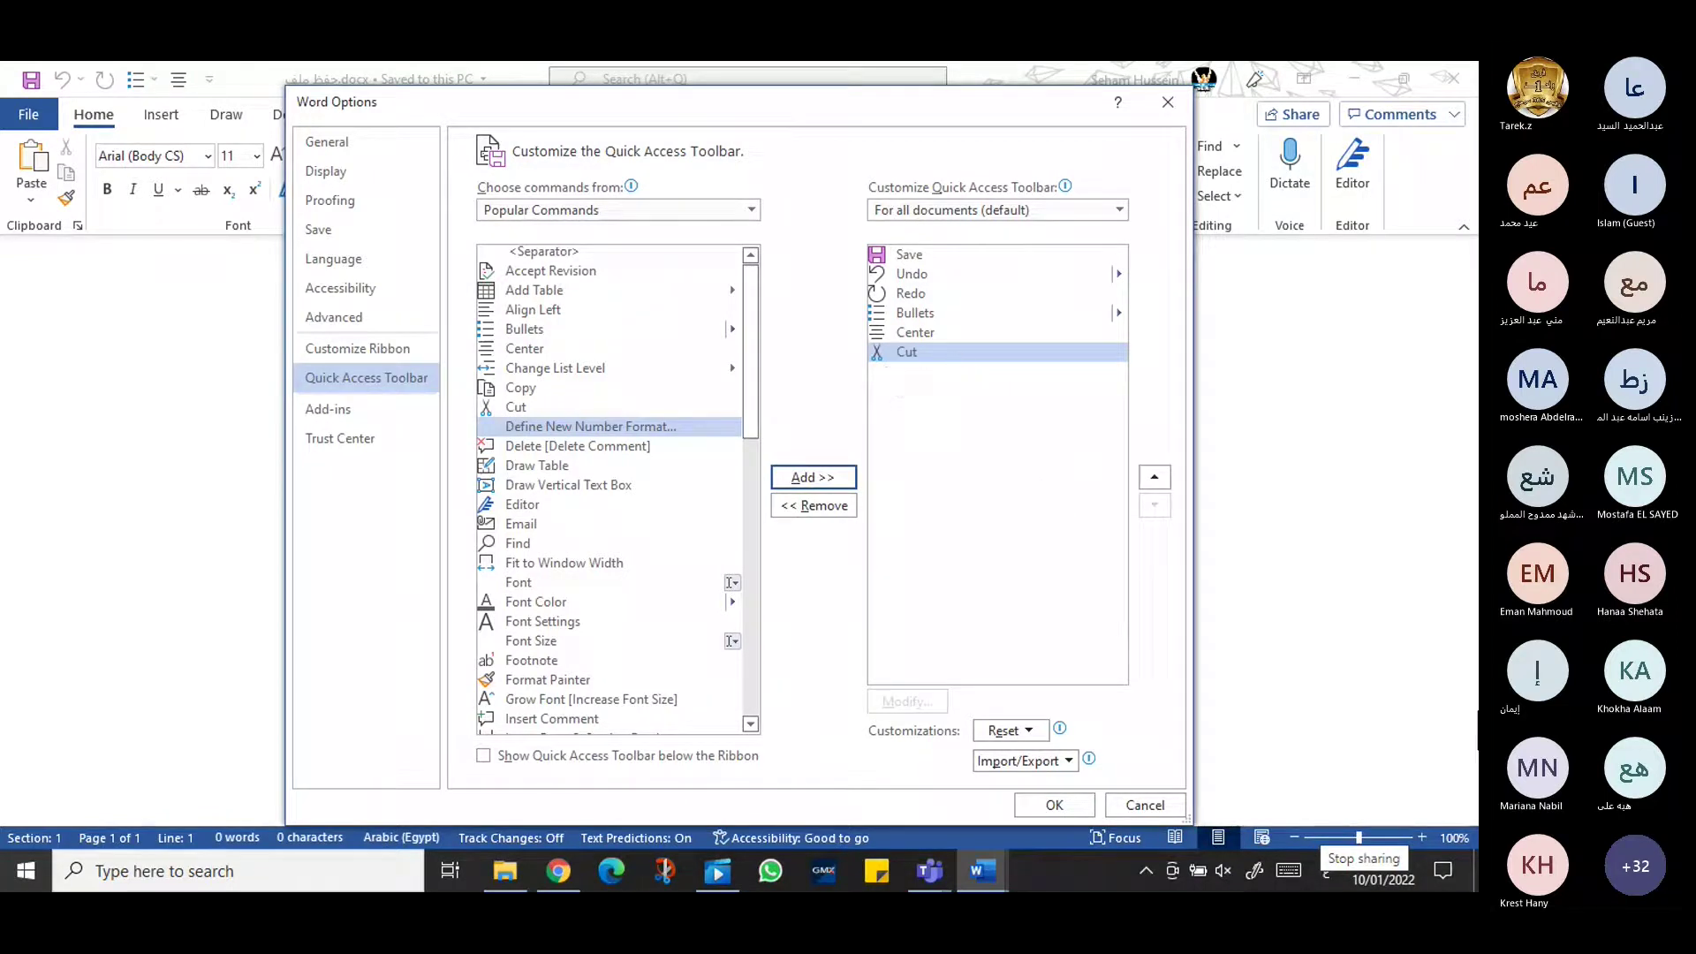
click(1058, 803)
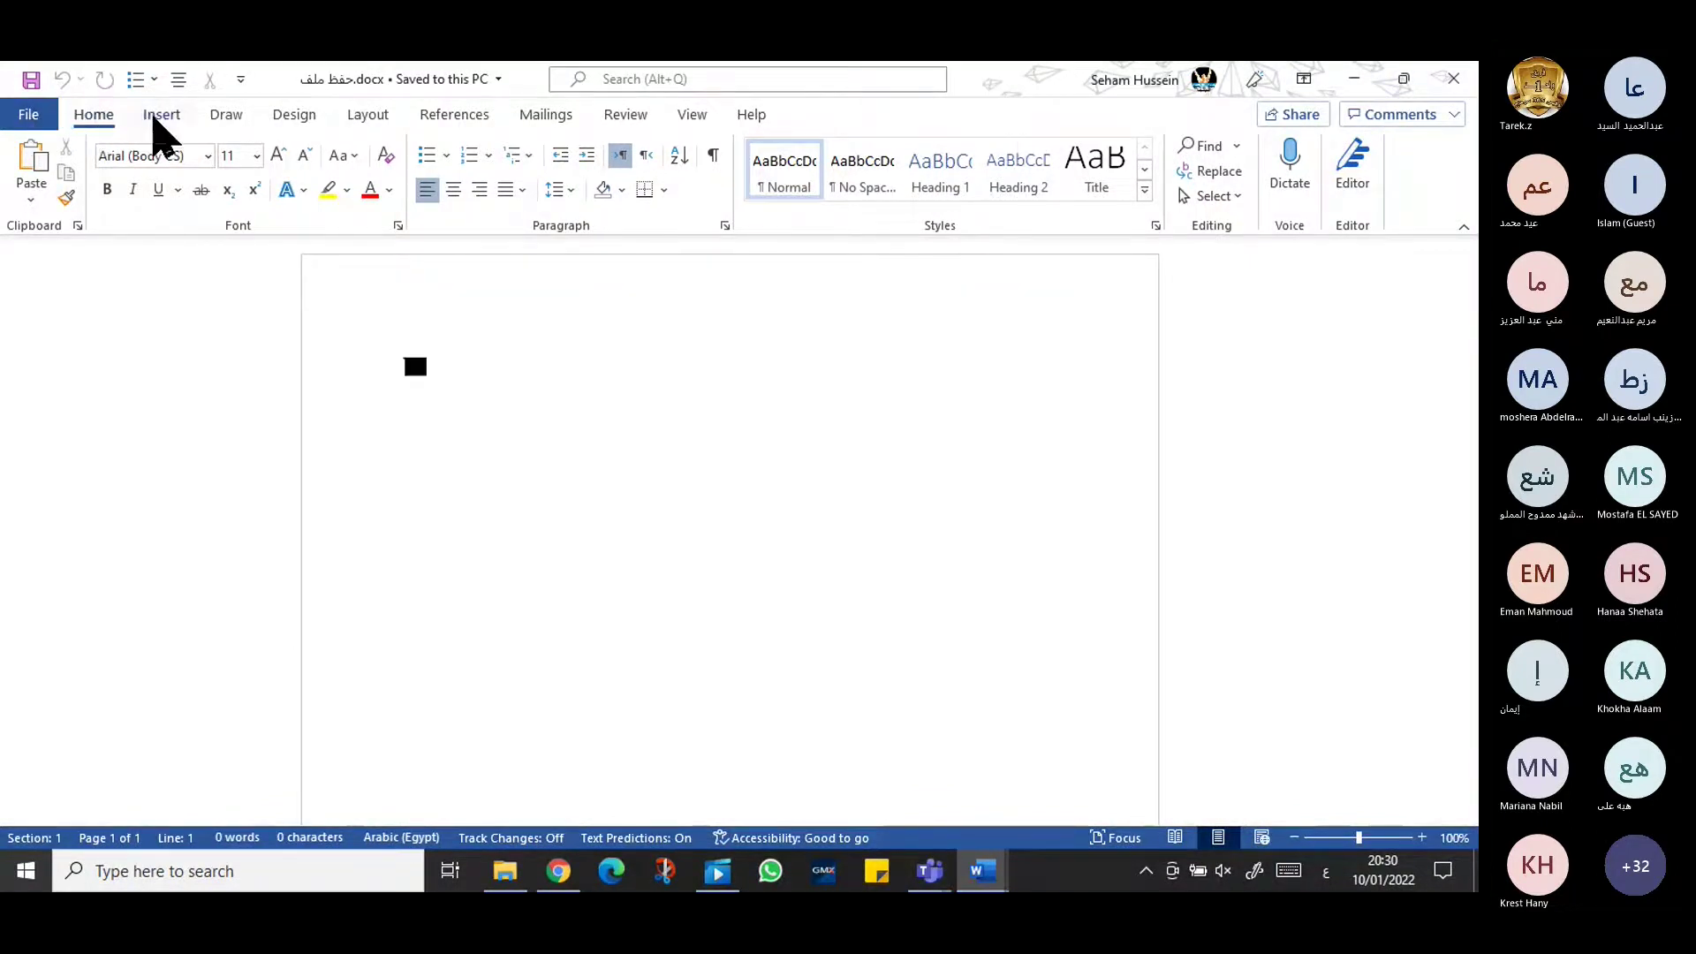
click(228, 124)
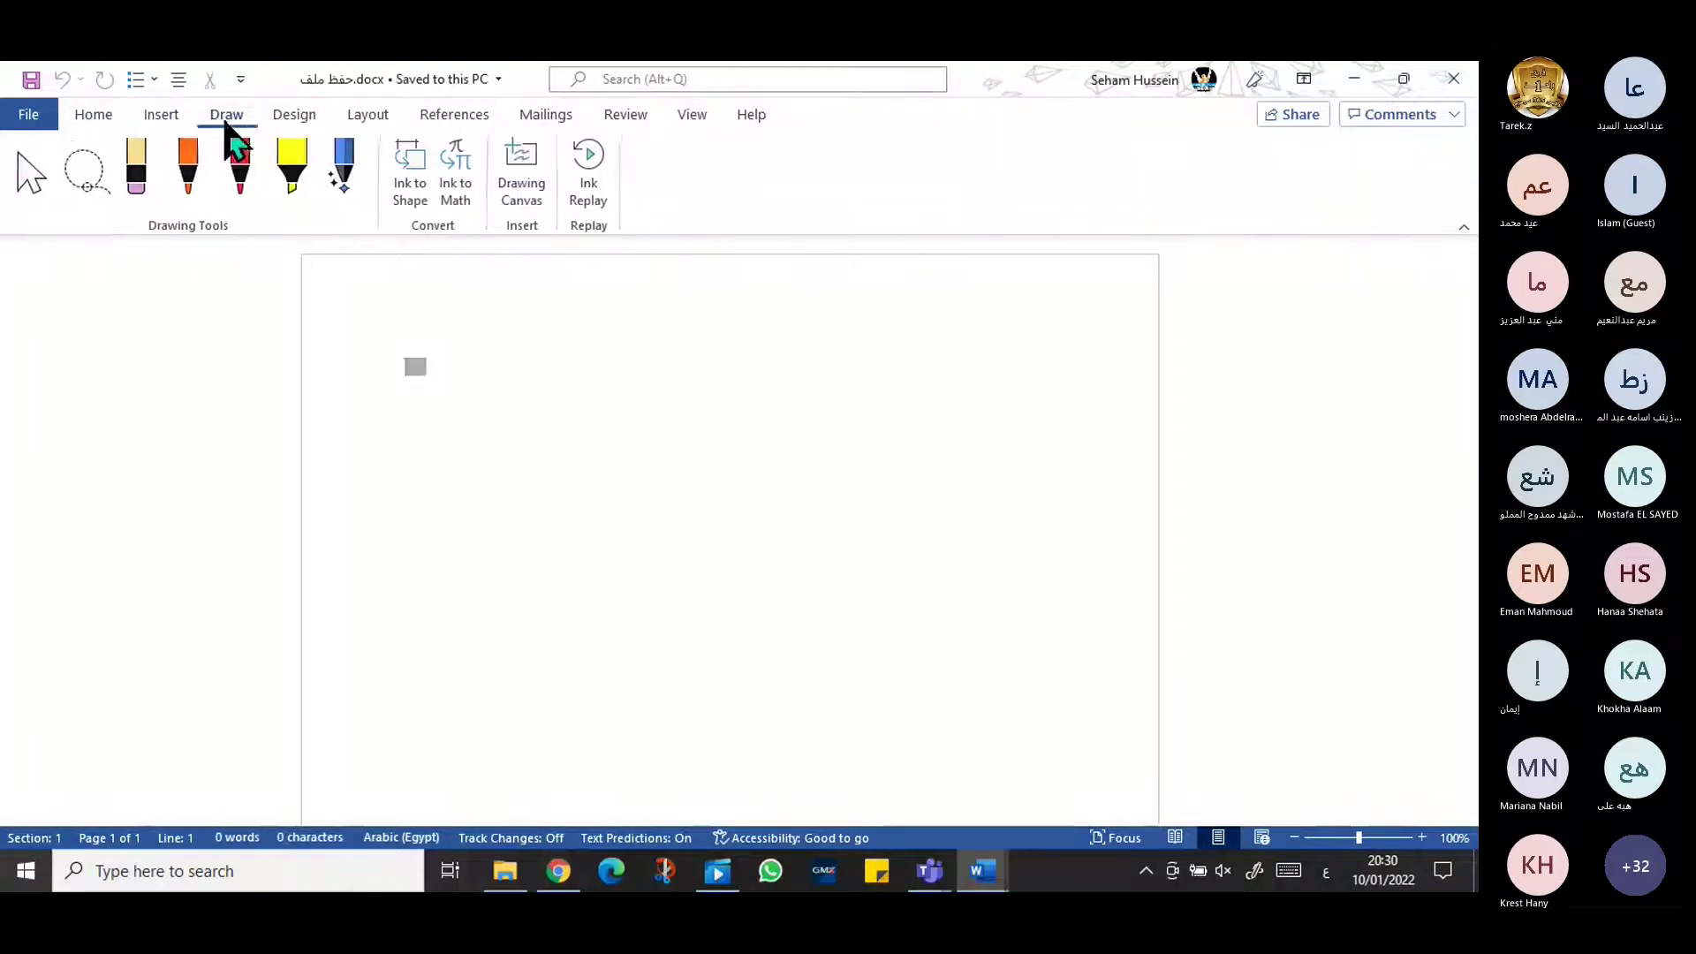
click(296, 124)
click(97, 124)
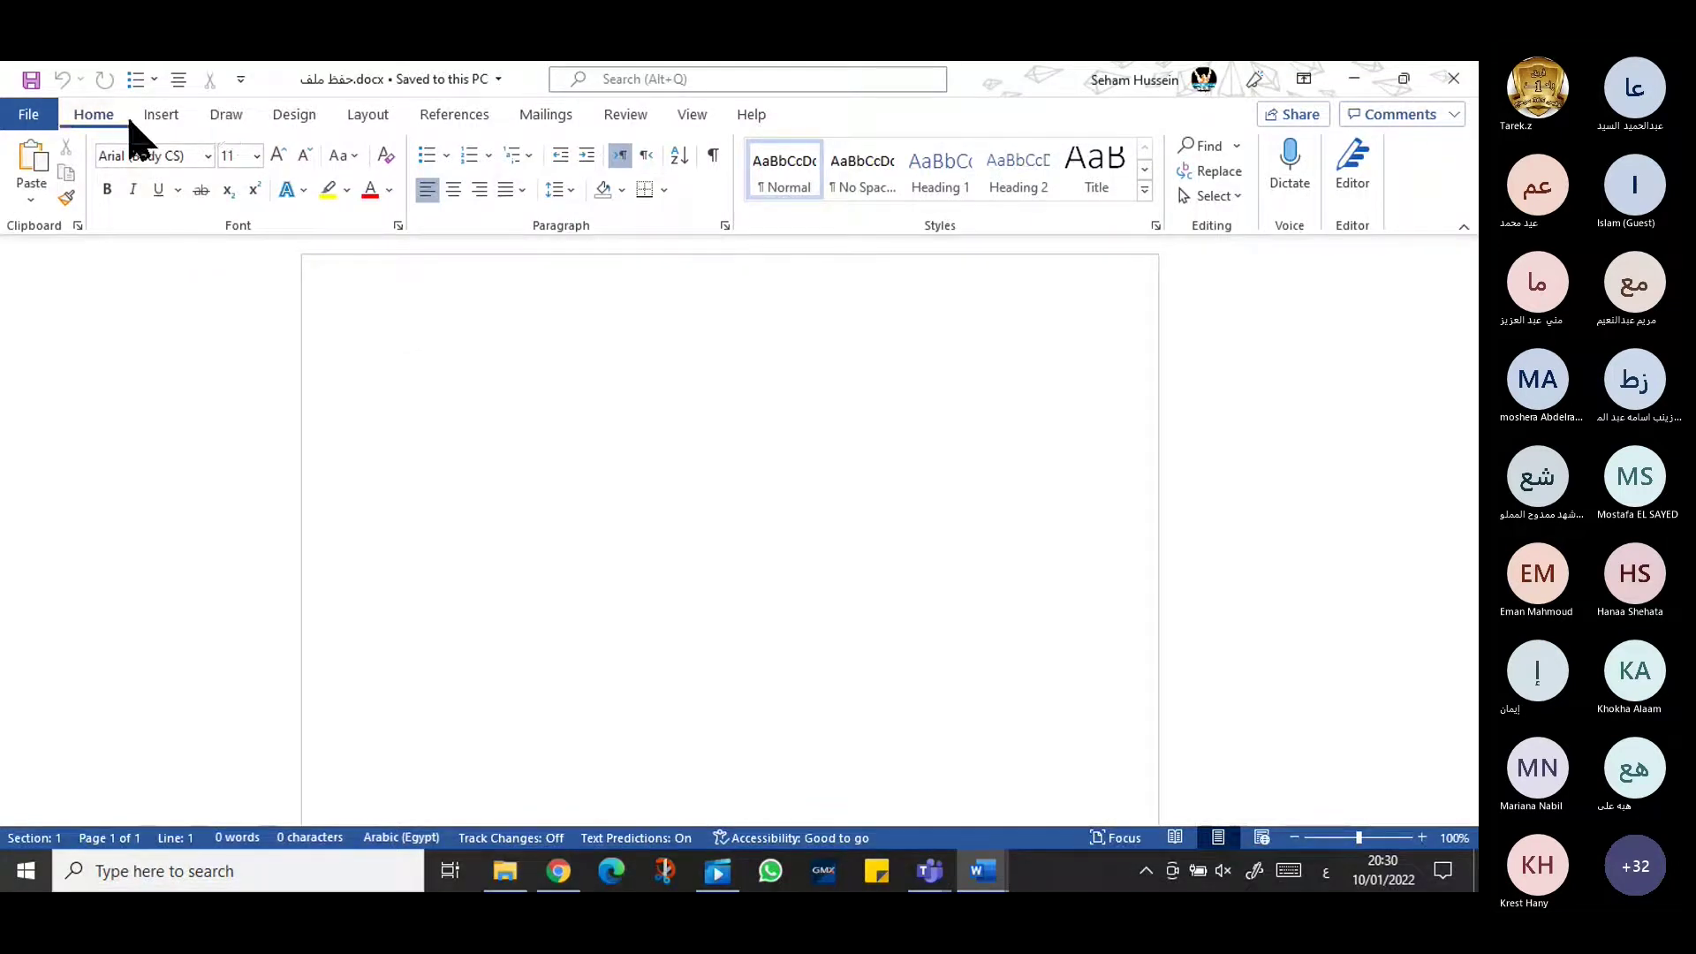
click(159, 119)
click(97, 119)
click(159, 119)
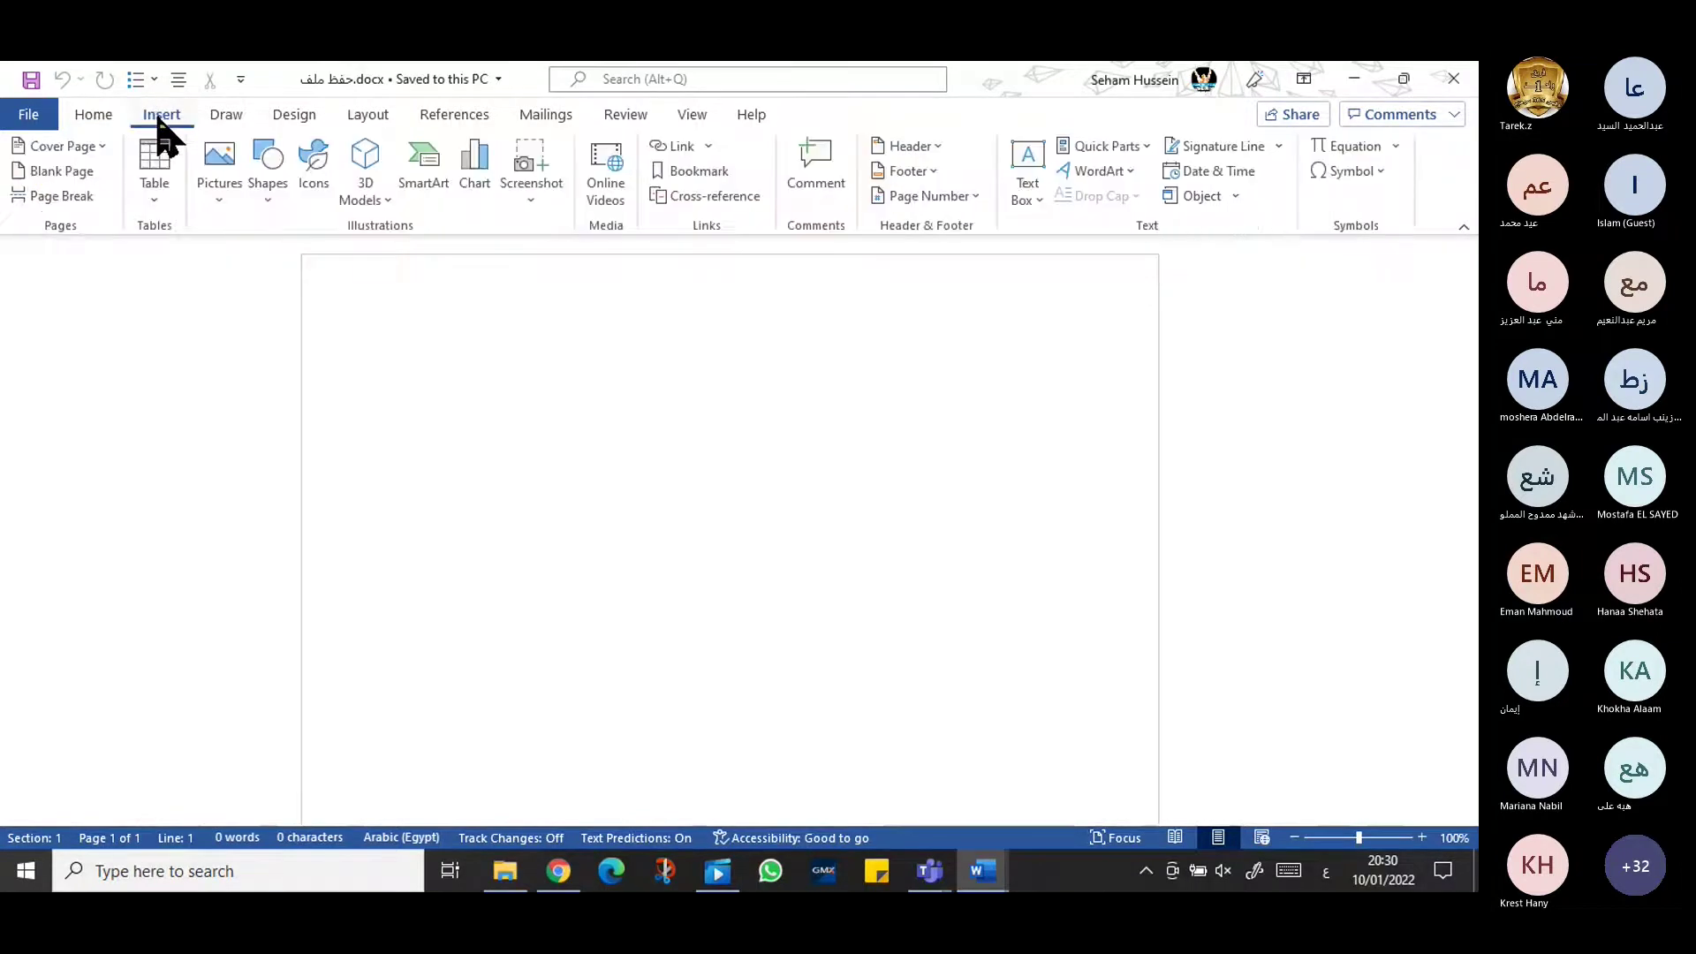
click(220, 118)
click(296, 117)
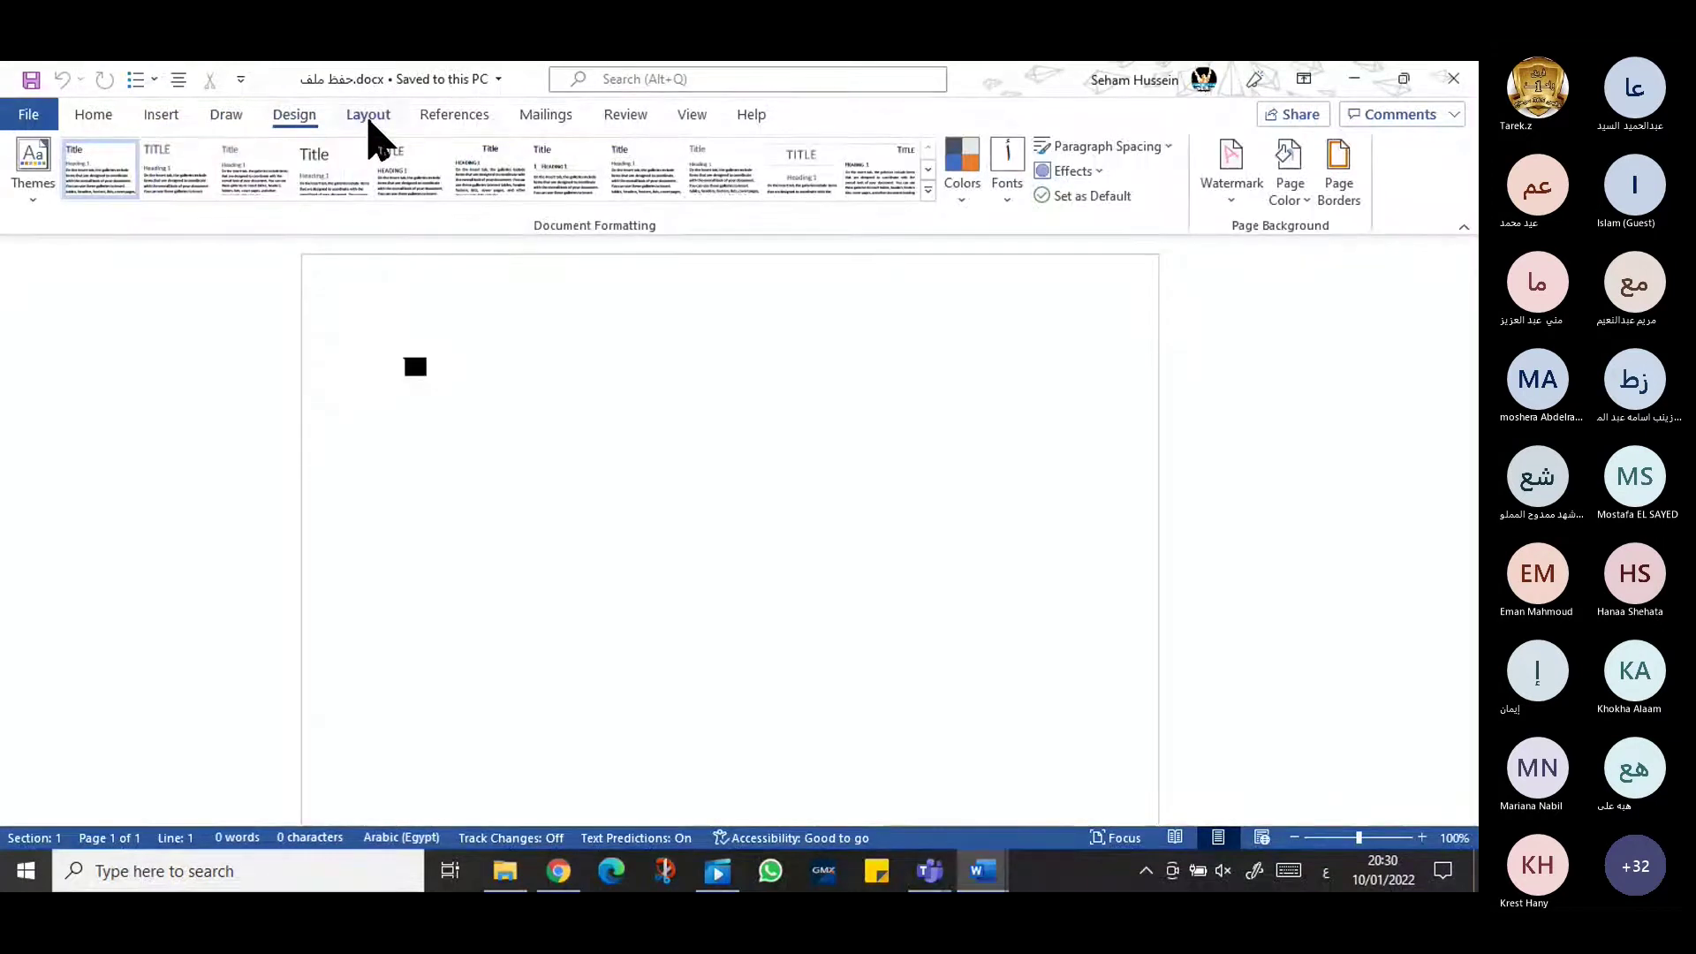
click(369, 124)
click(453, 117)
click(534, 124)
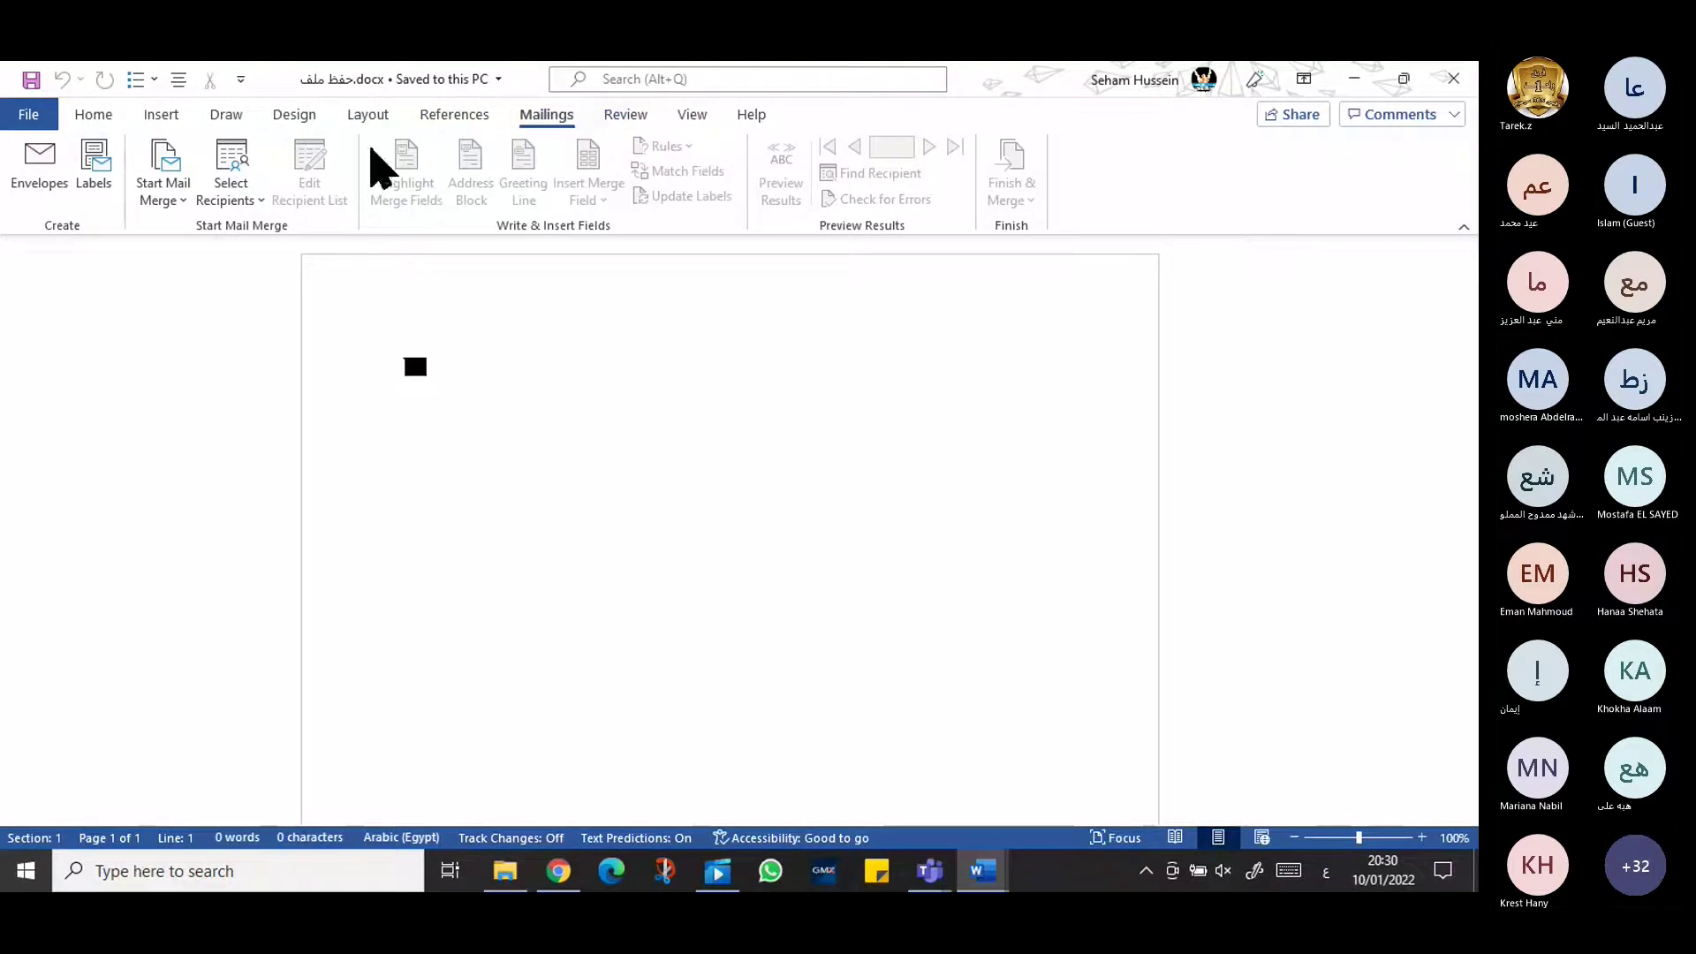
click(94, 115)
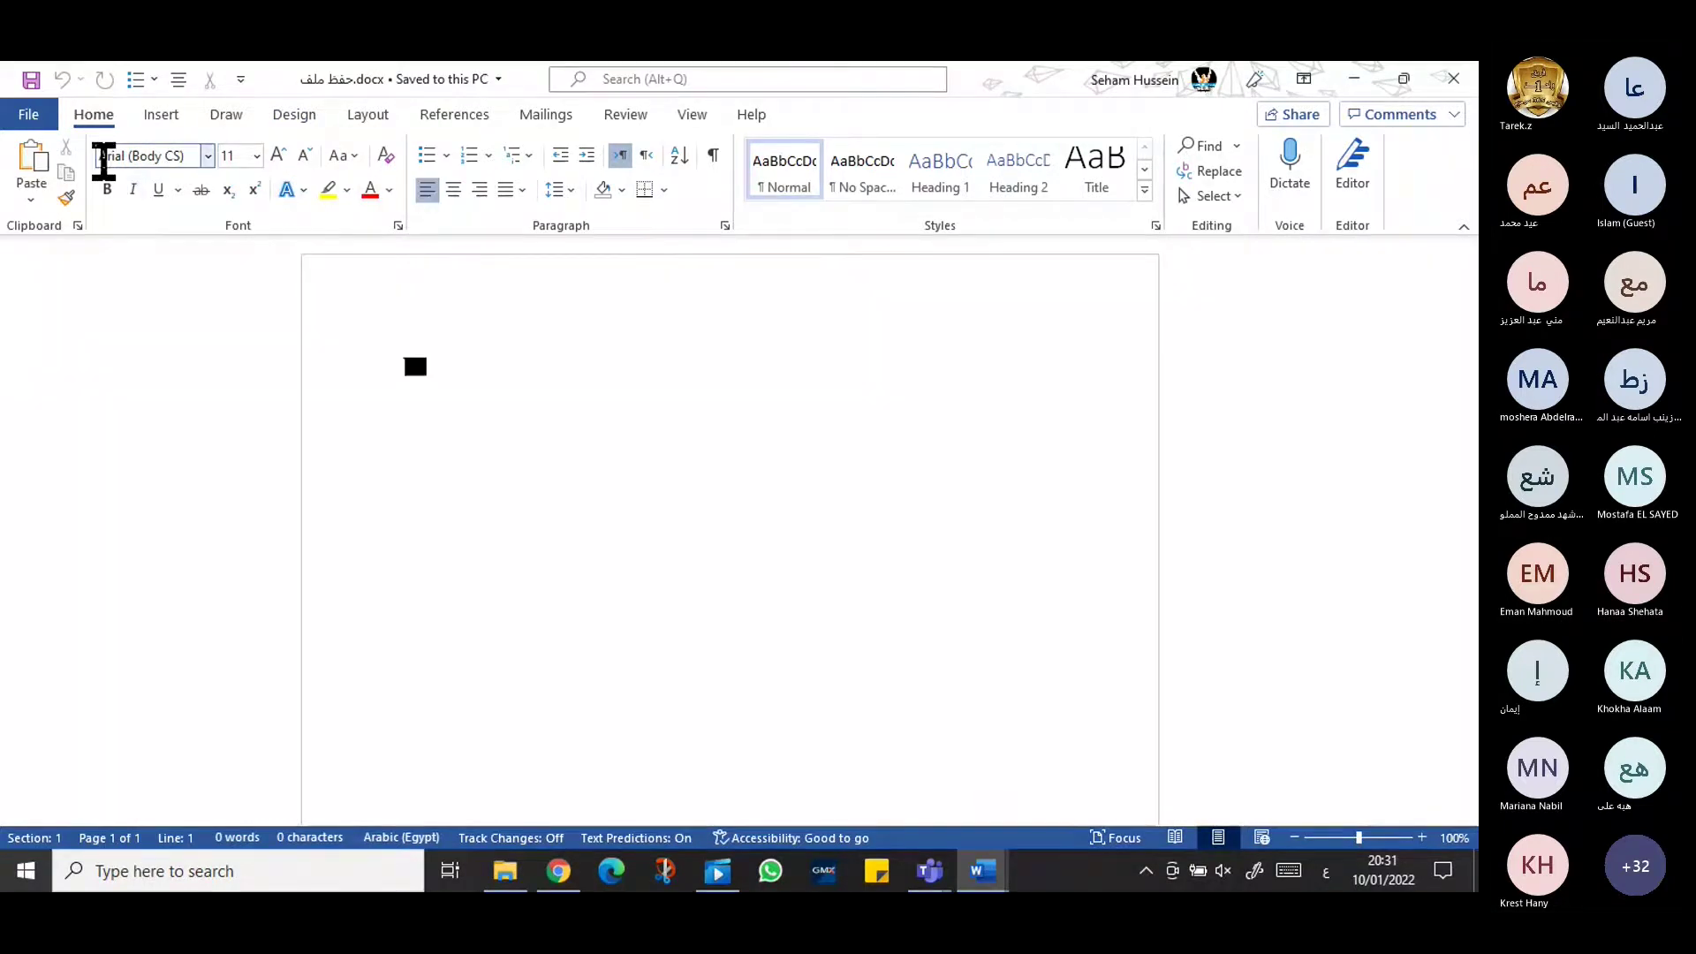
click(161, 116)
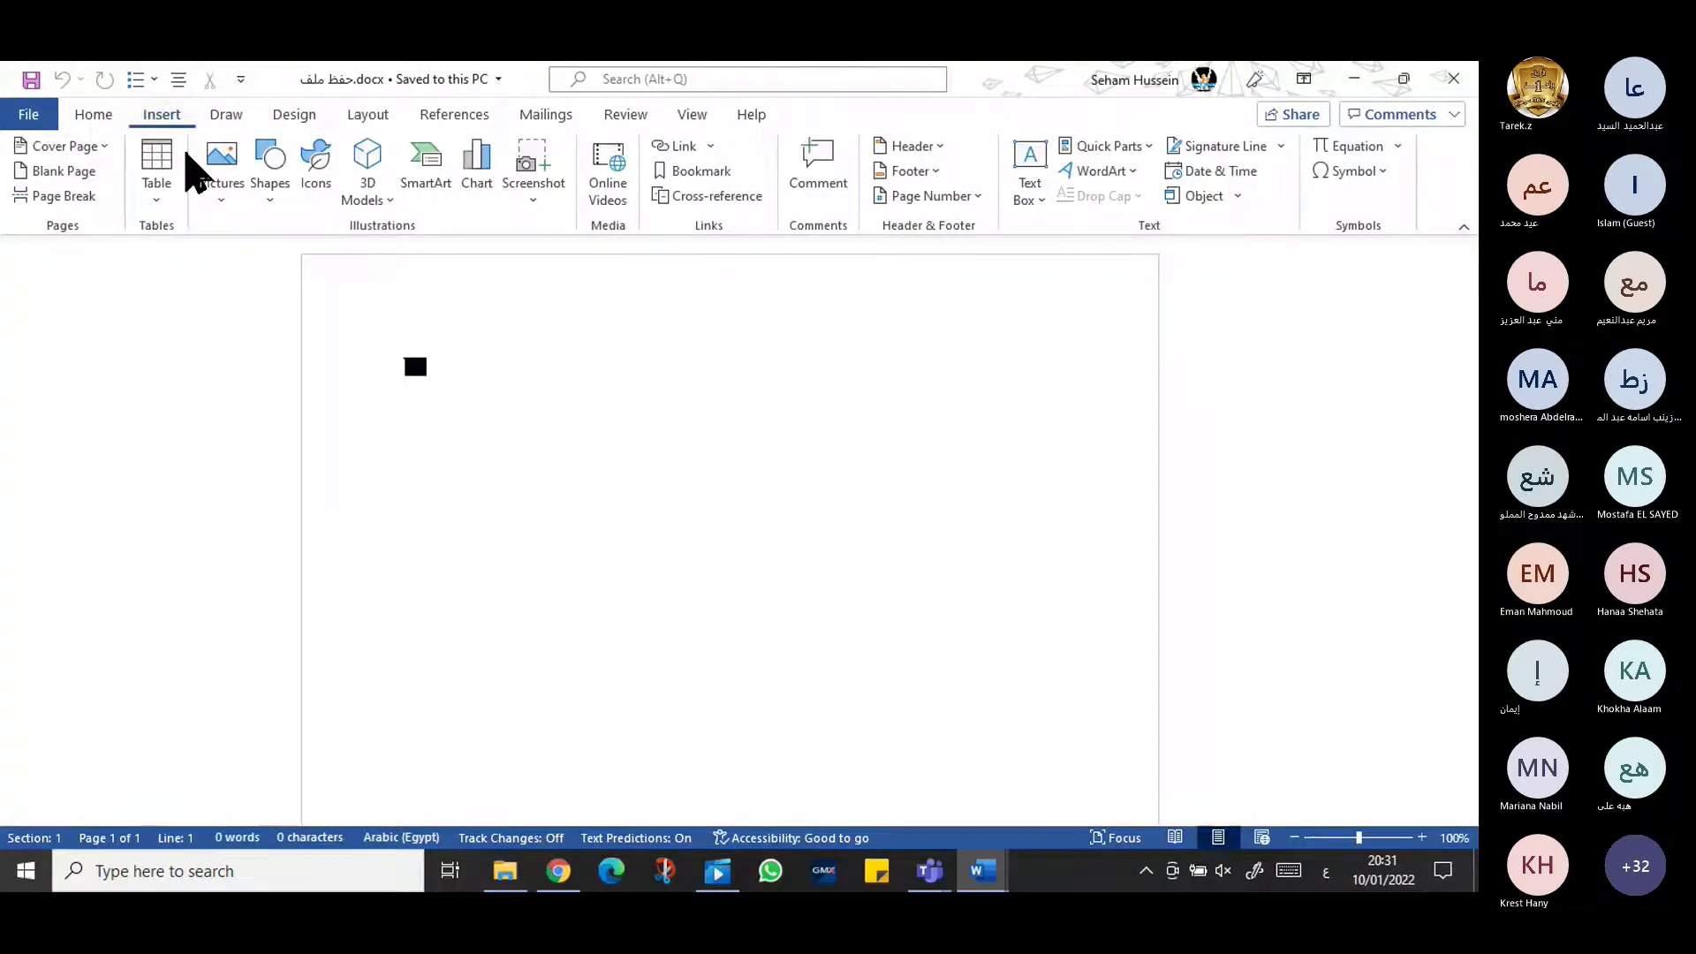
click(91, 122)
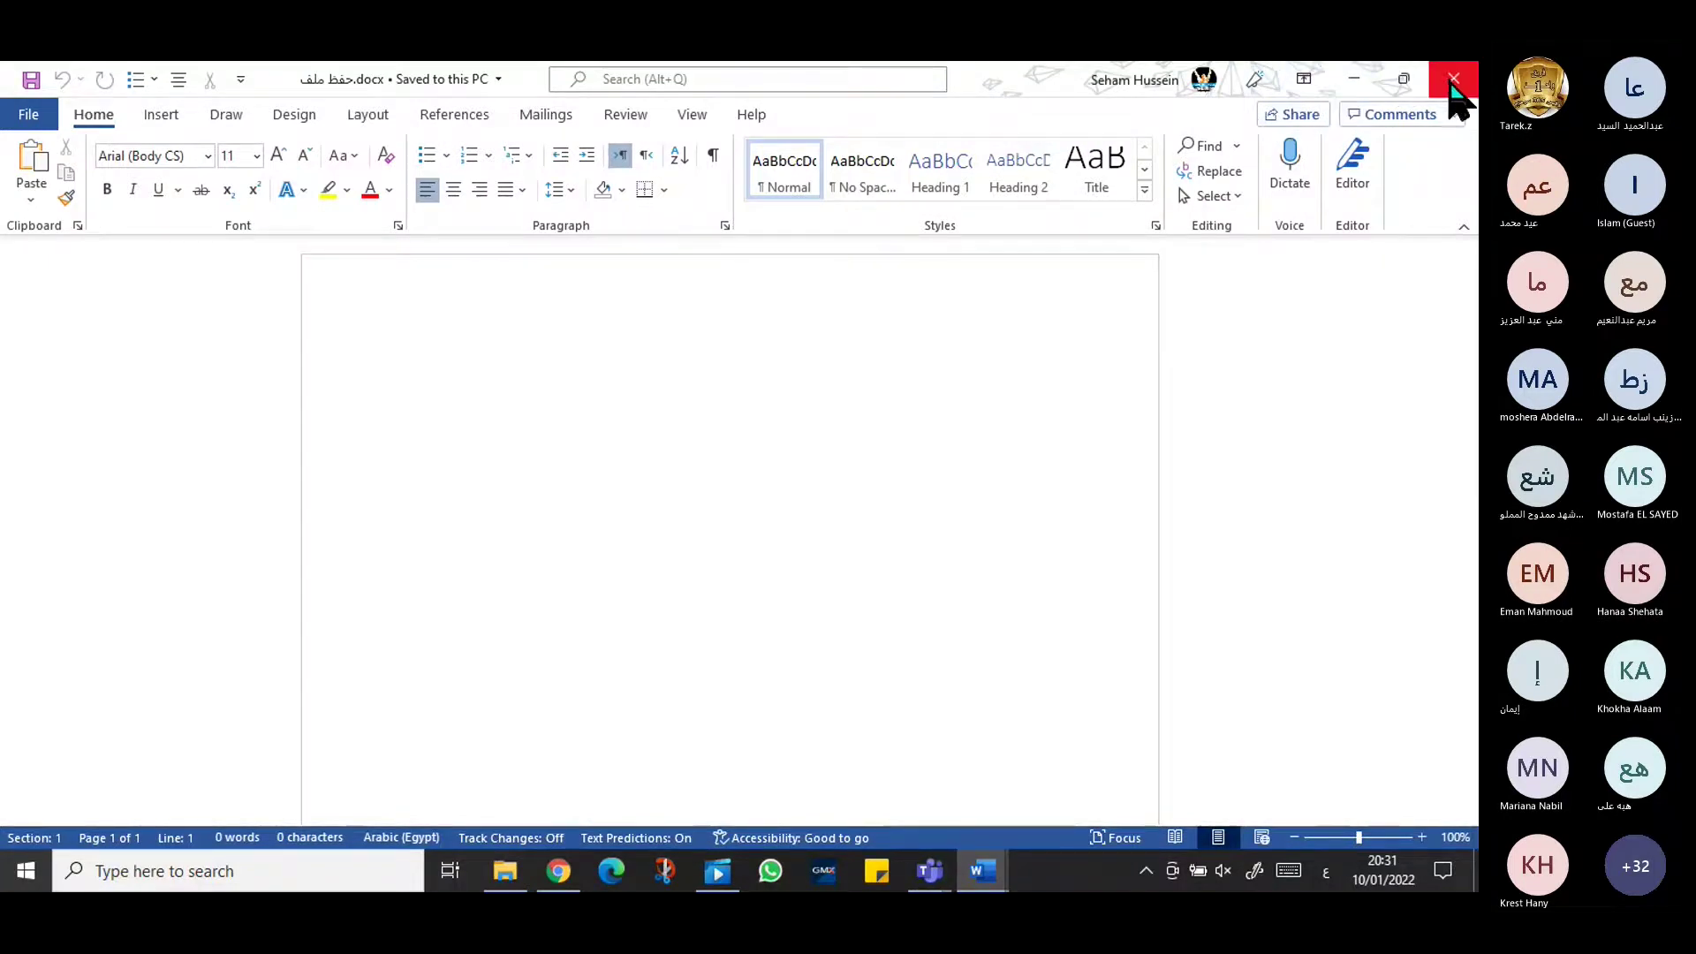
- Minimise حفظ ملف.docx, restore it from the taskbar thumbnail, and show Ribbon Display Options
click(1356, 81)
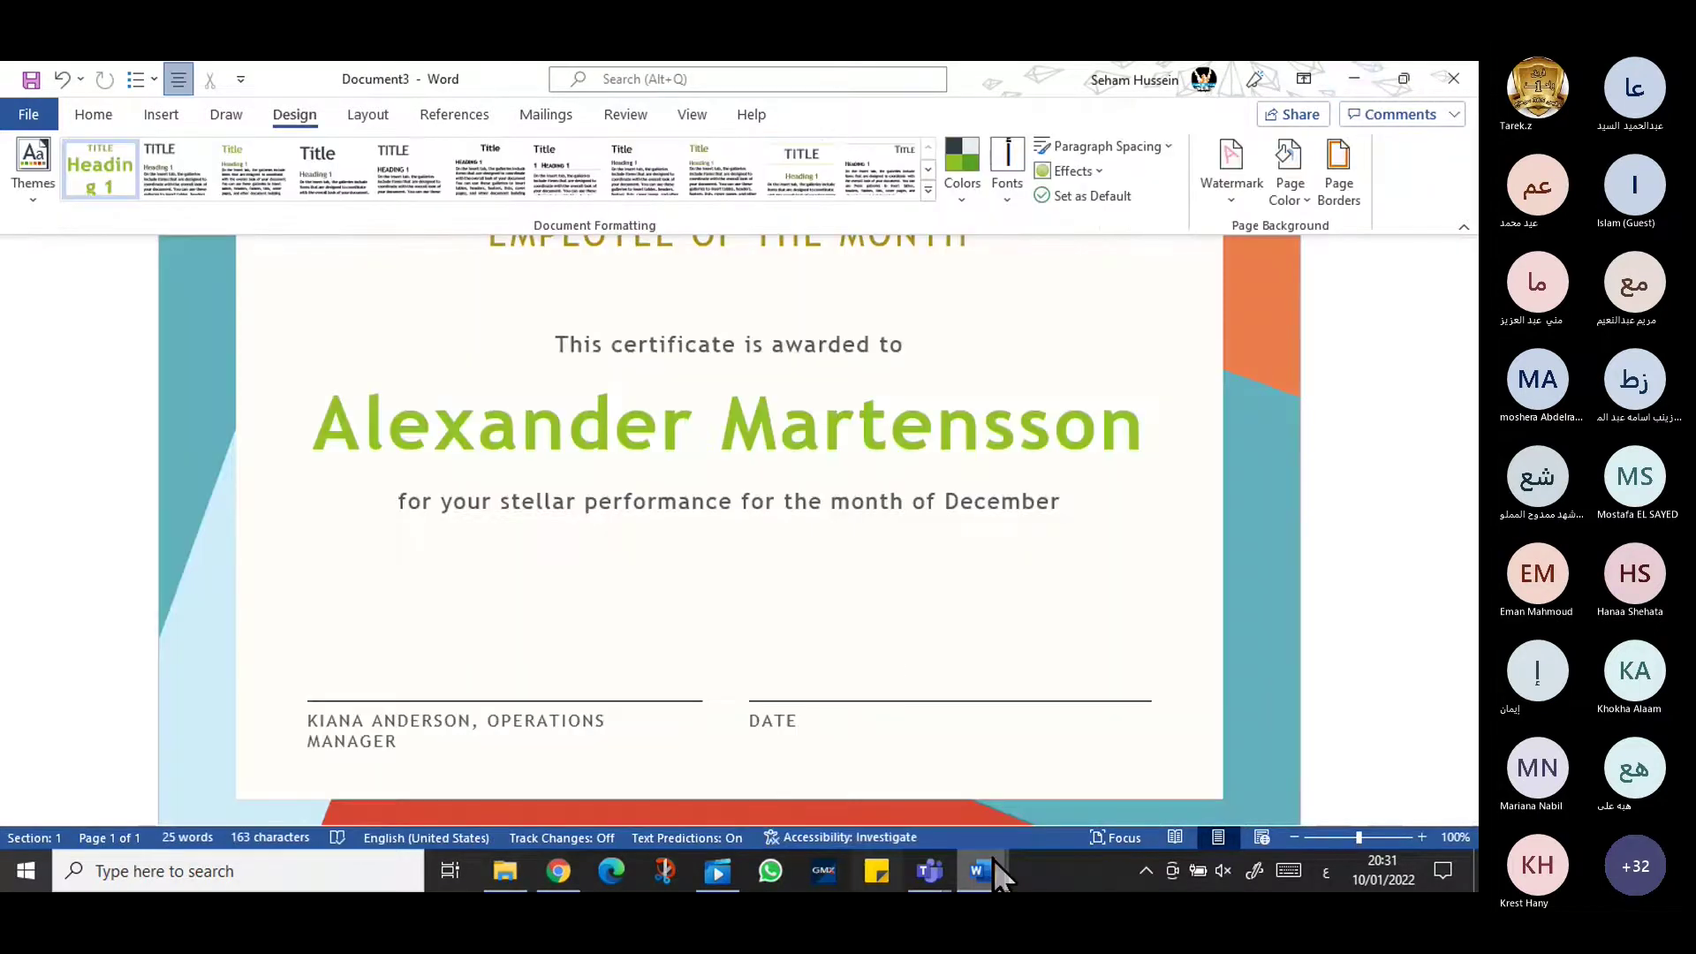
click(980, 883)
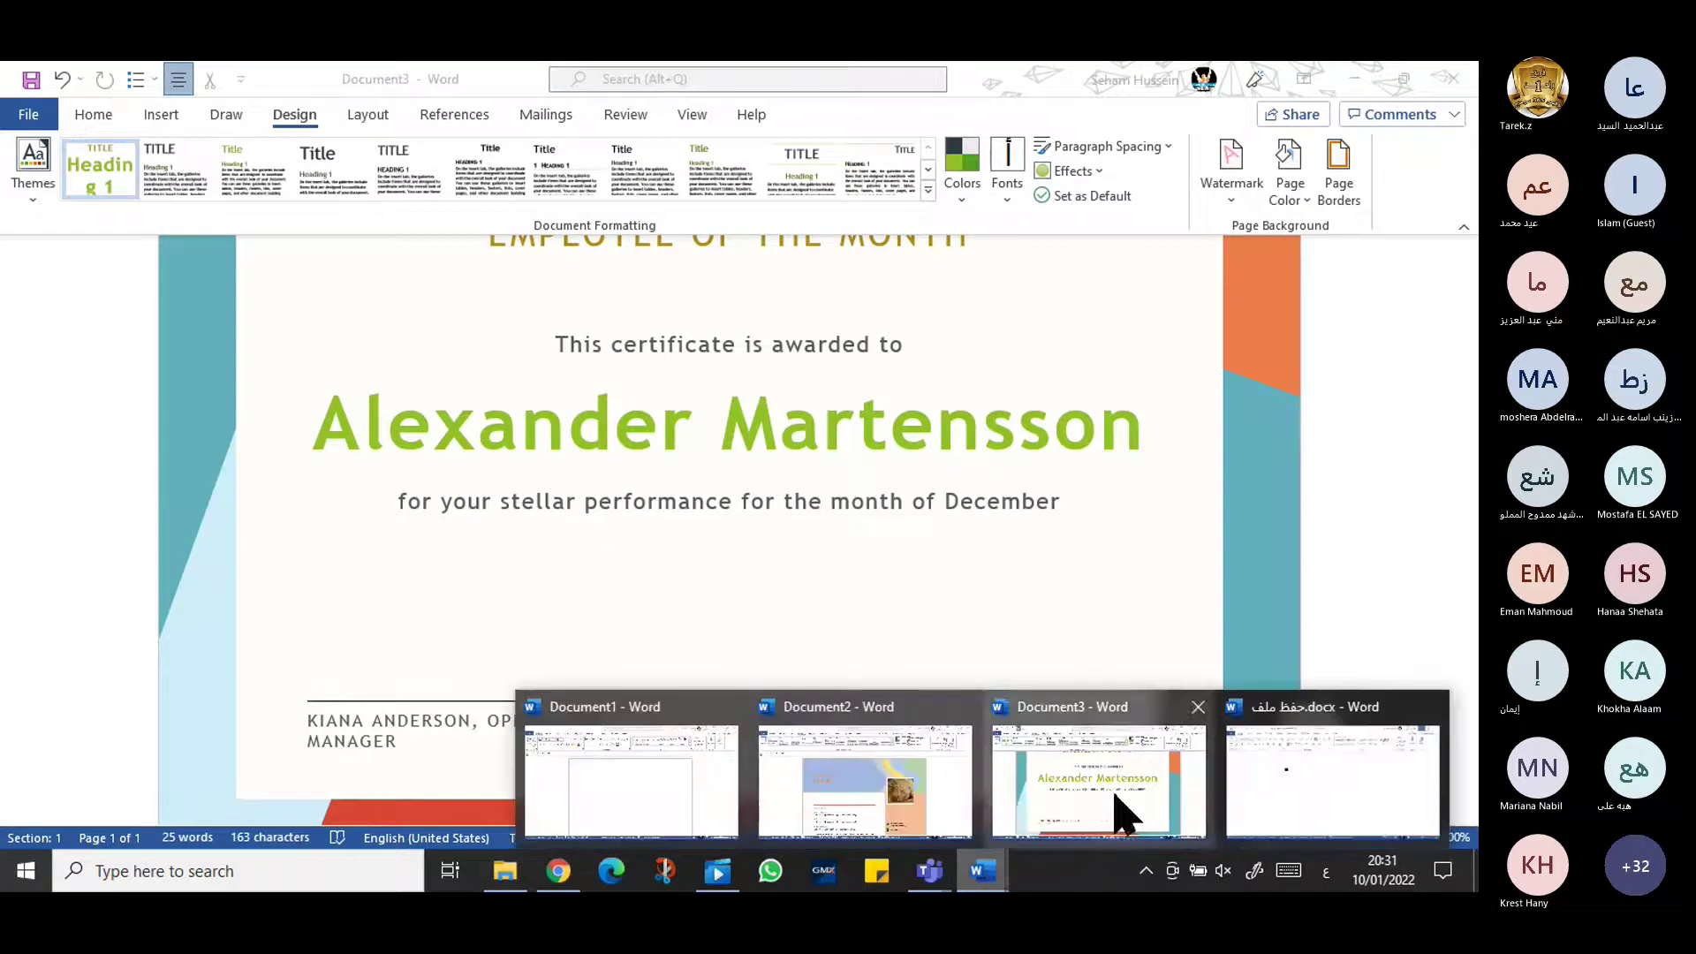
click(1307, 785)
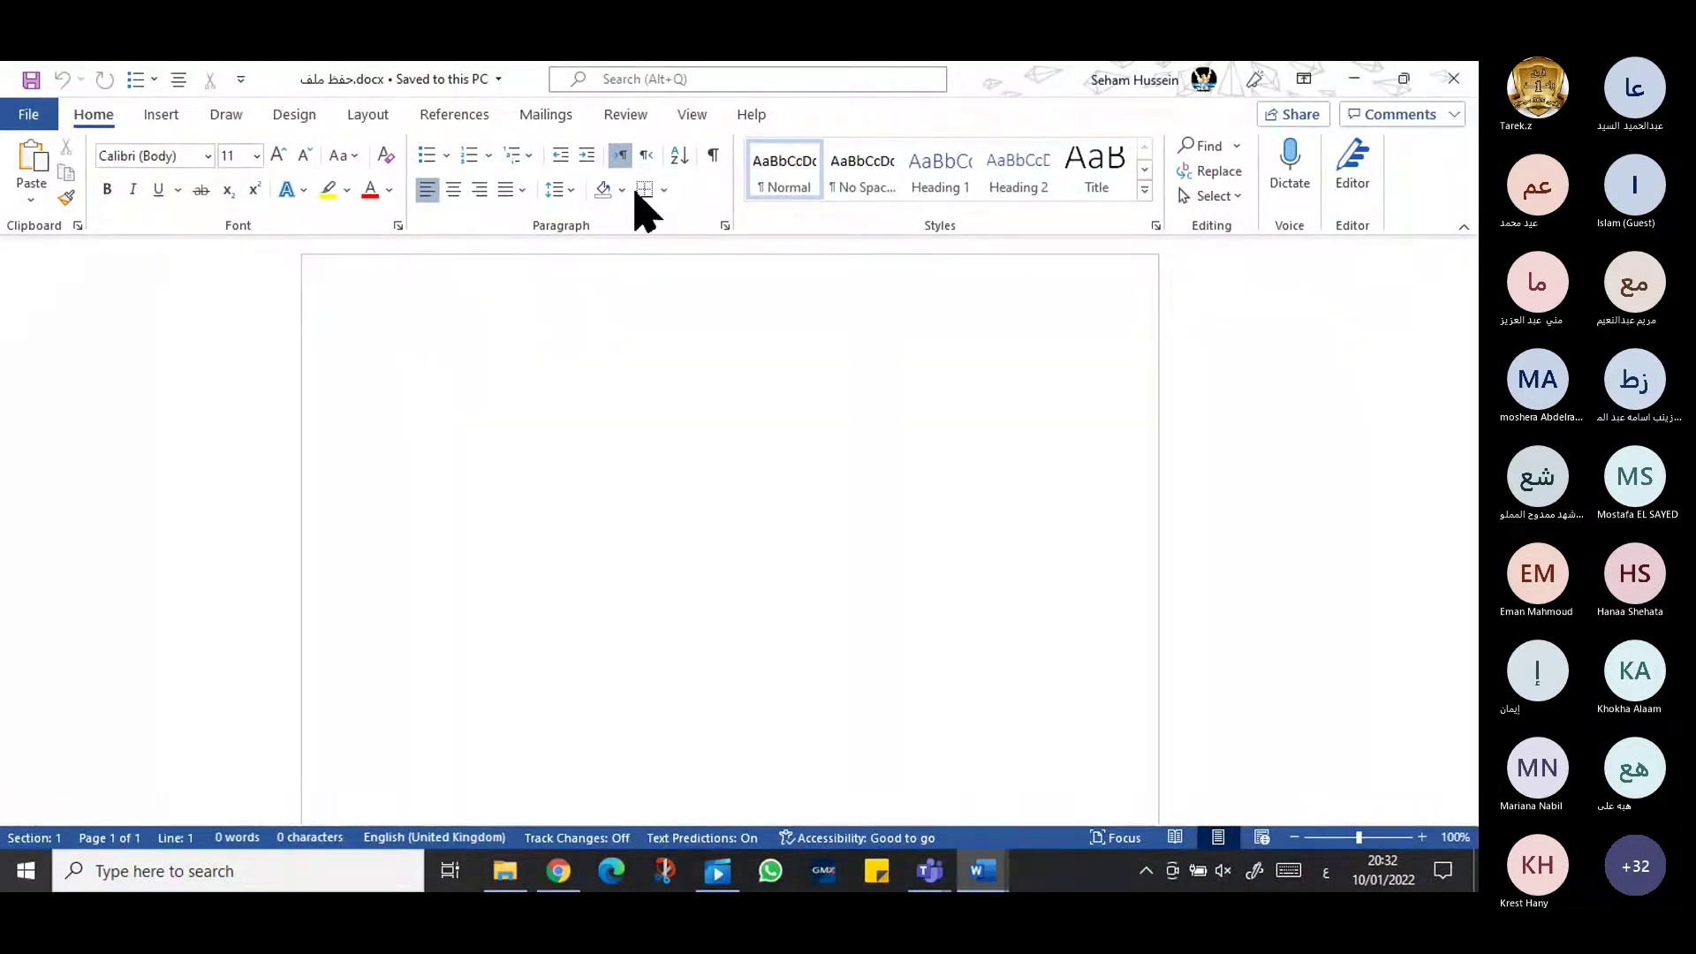
click(1305, 80)
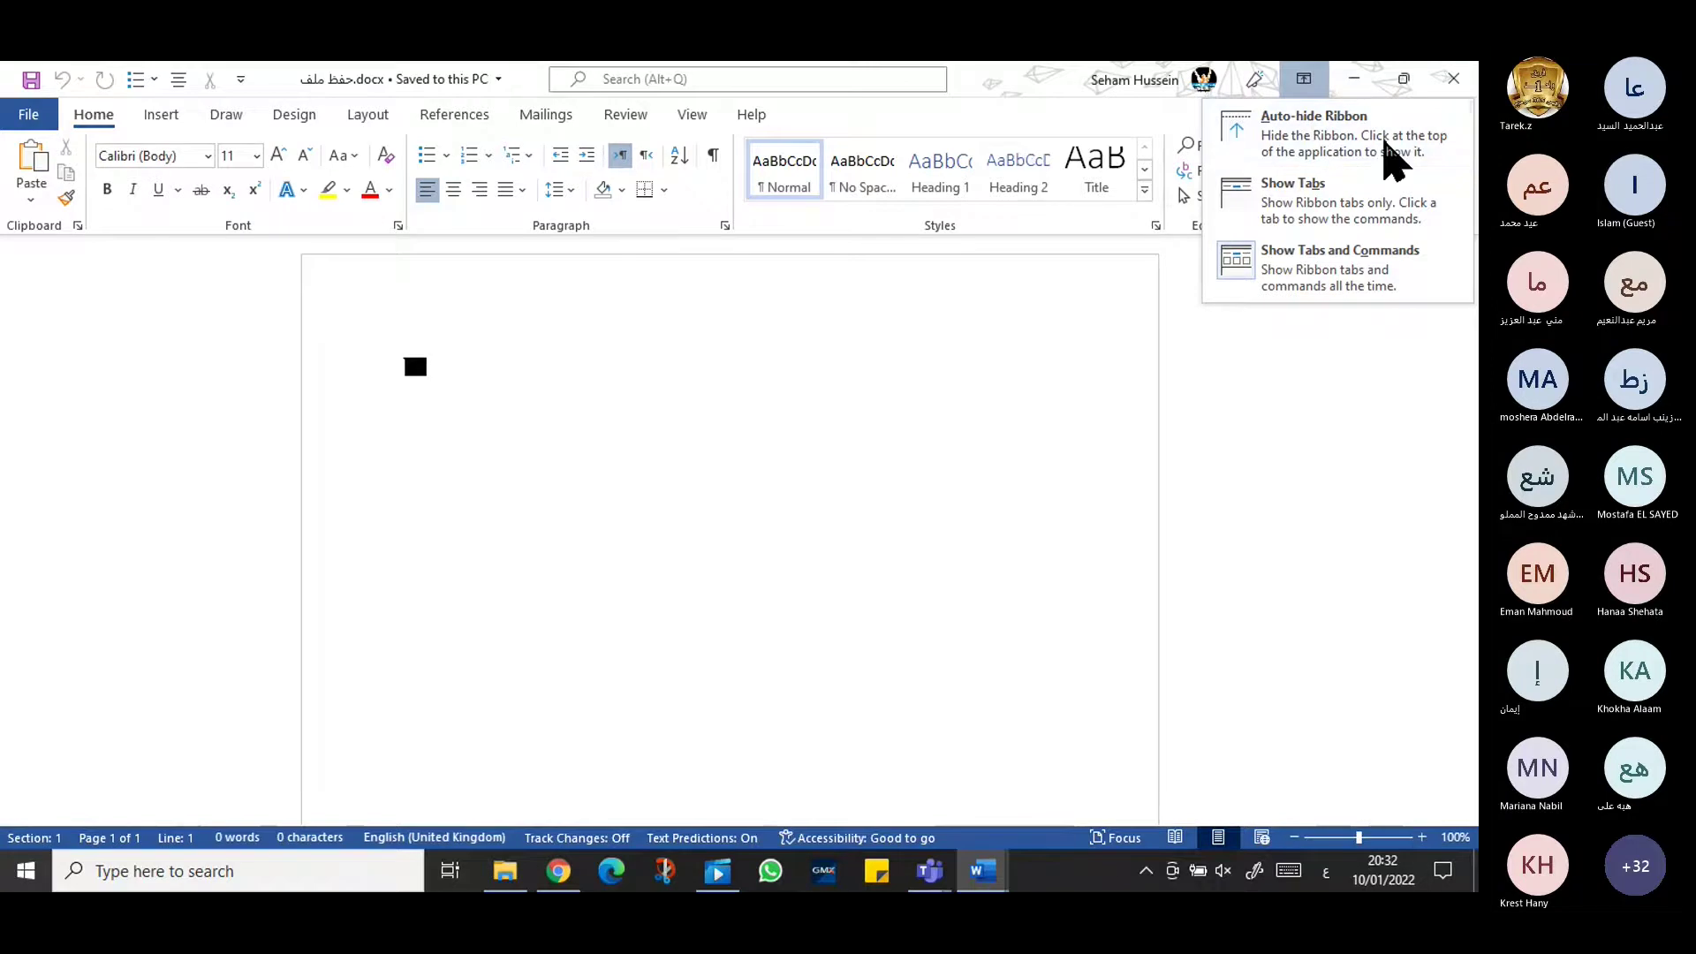
- Auto-hide the ribbon, then switch it to Show Tabs and expand the Home commands
click(1424, 137)
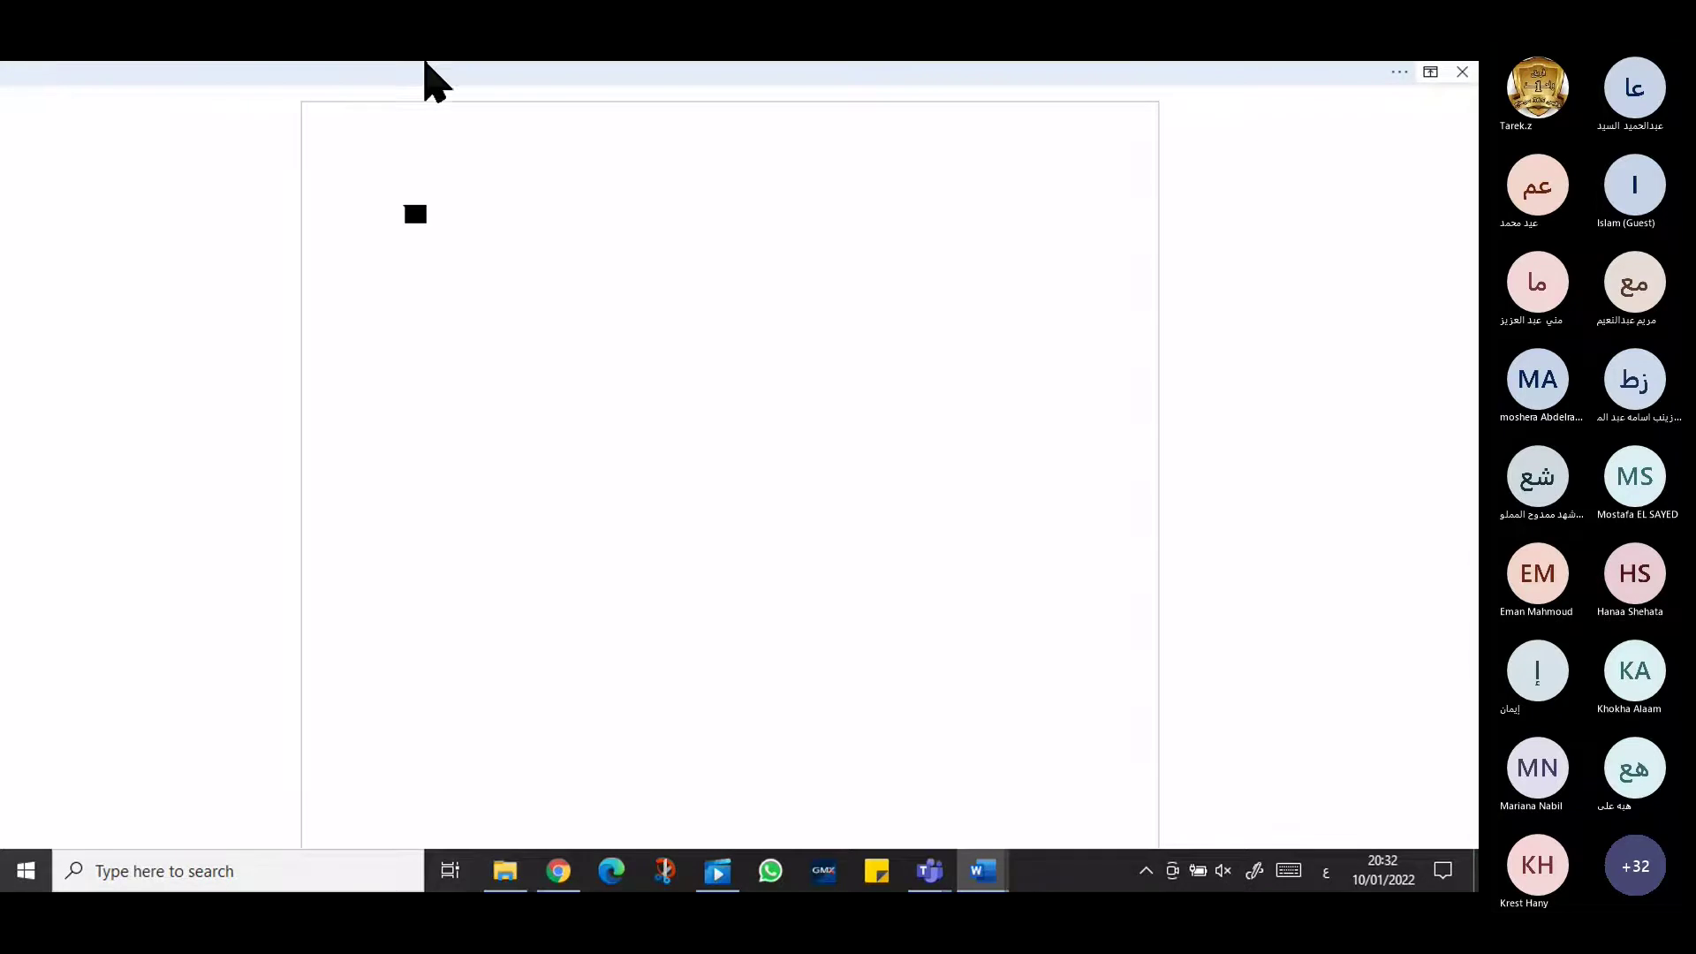
text(لا)
key(BackSpace)
key(BackSpace)
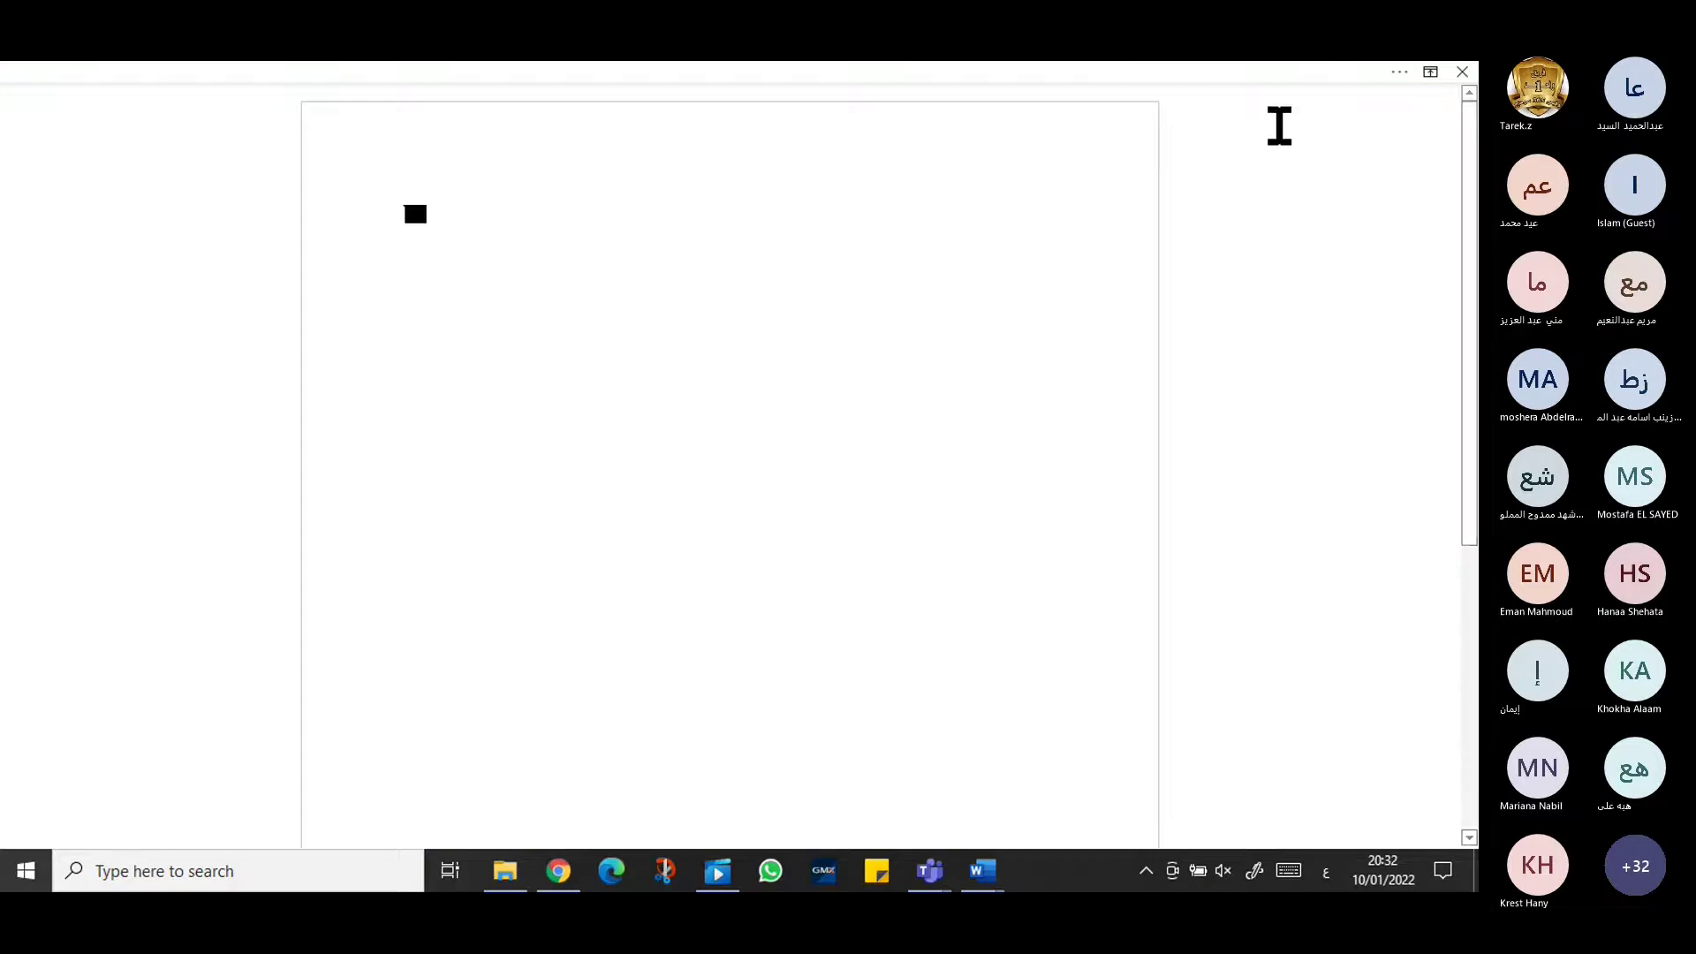
click(1430, 73)
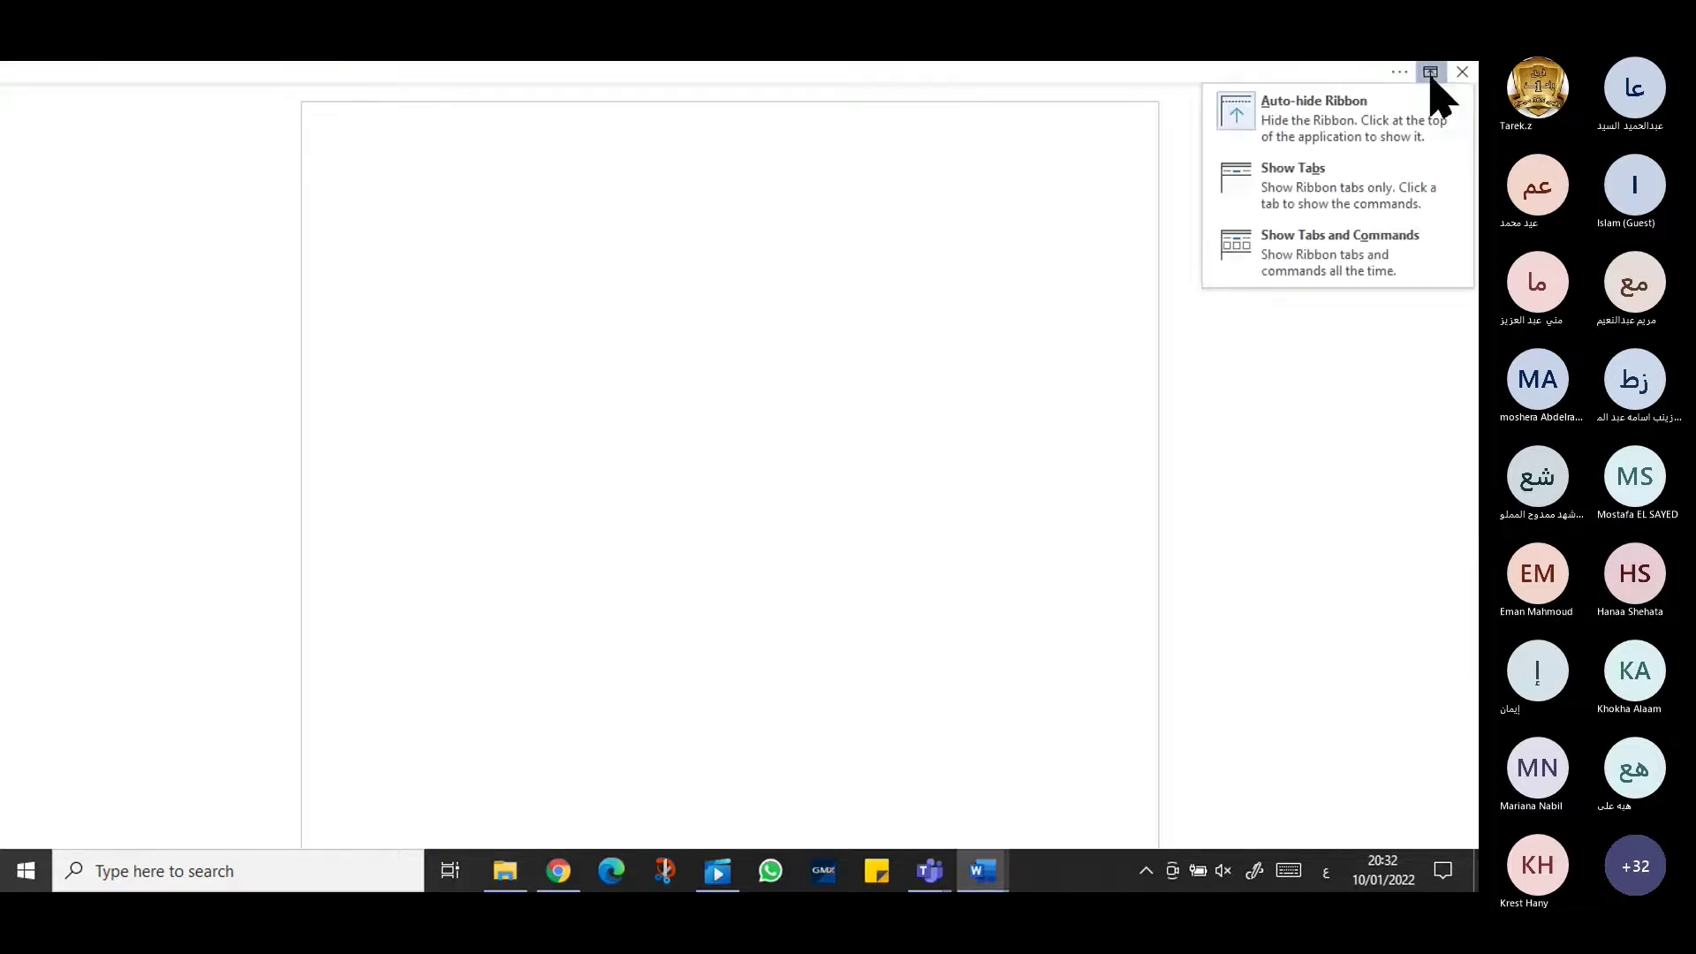
click(1359, 177)
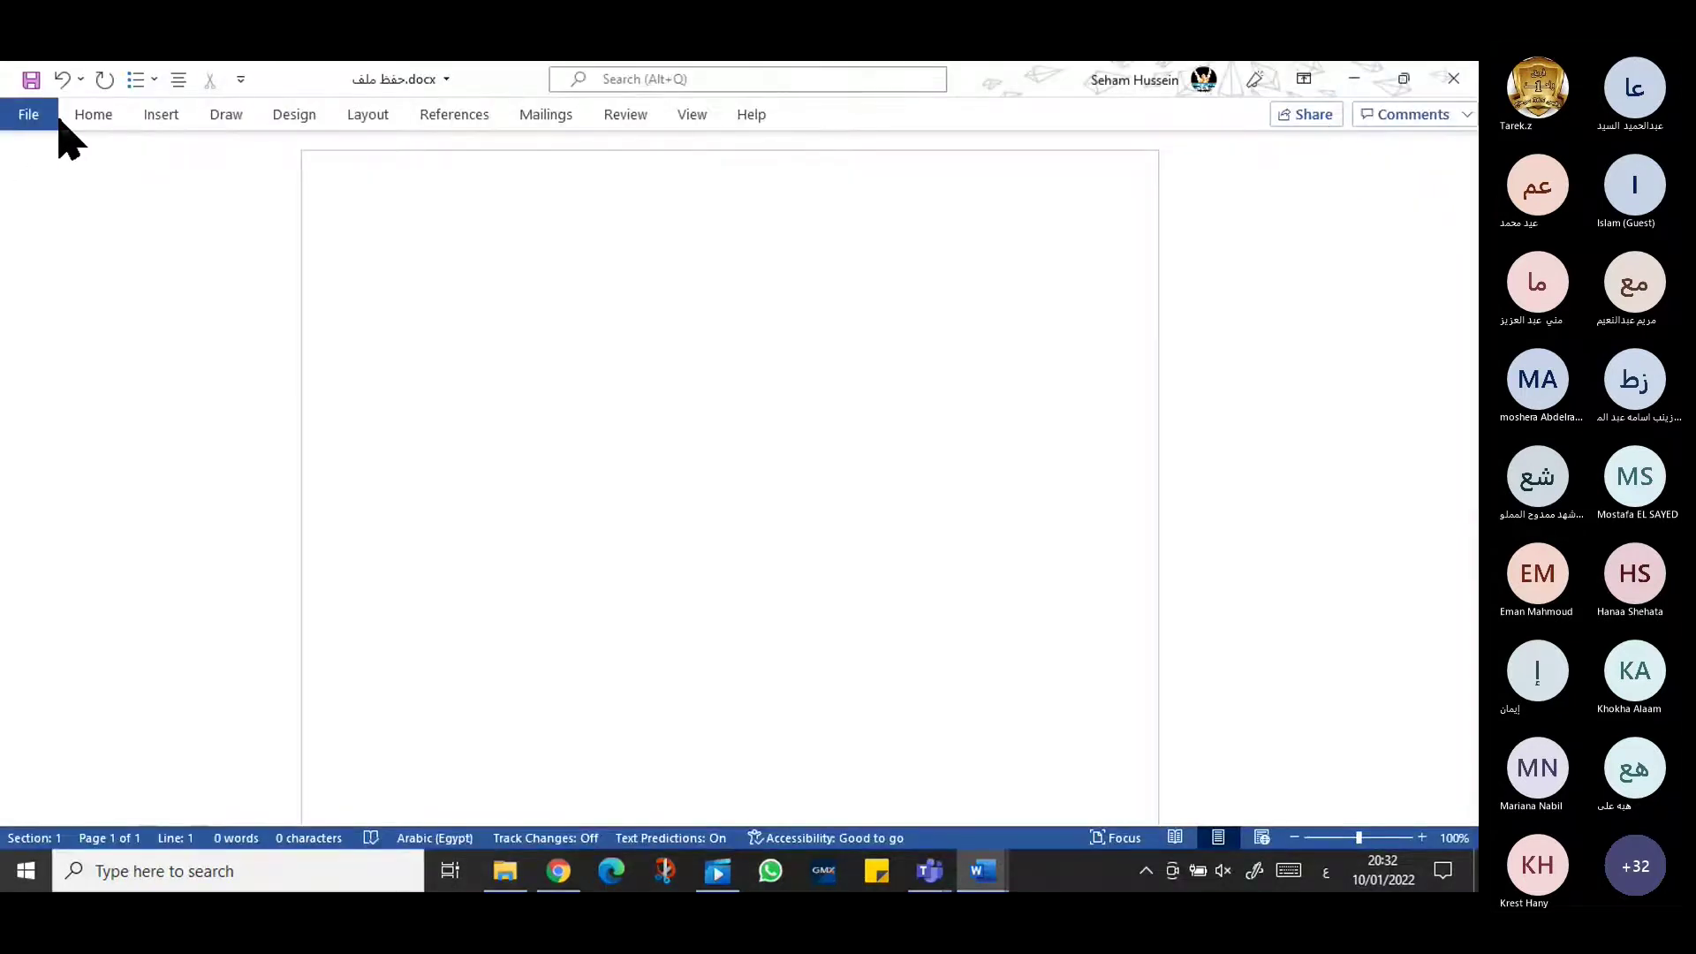
click(1305, 81)
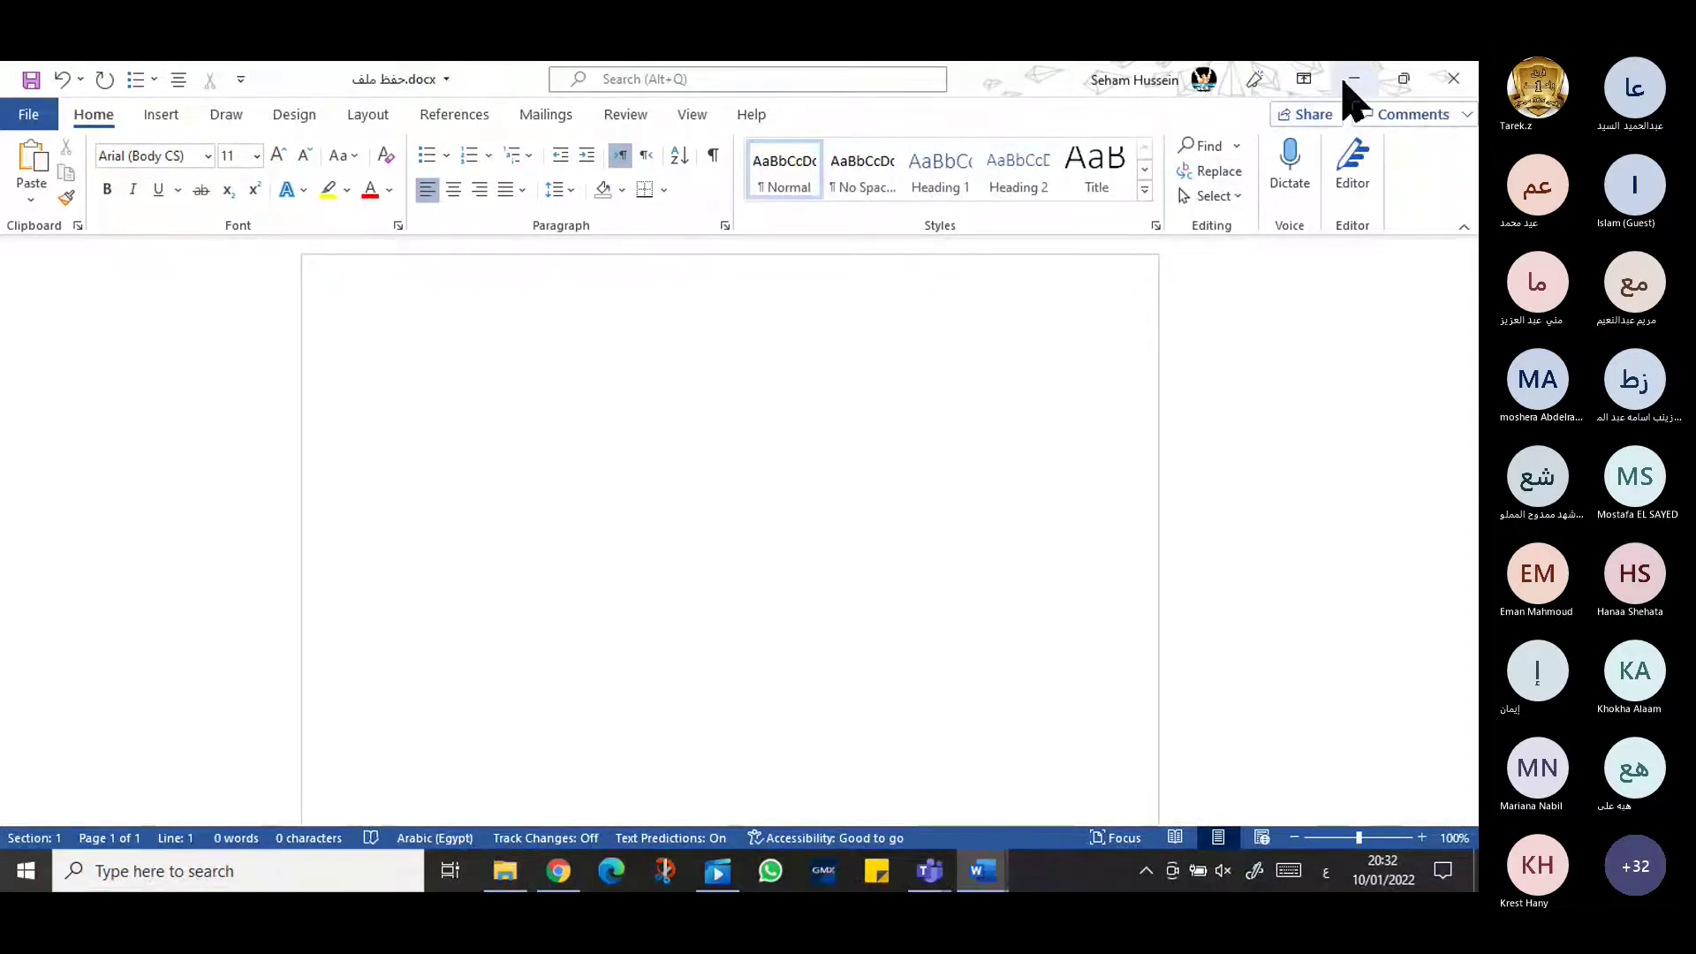
- Toggle the Word window between restored and maximised so the blank document fills the screen
click(1408, 81)
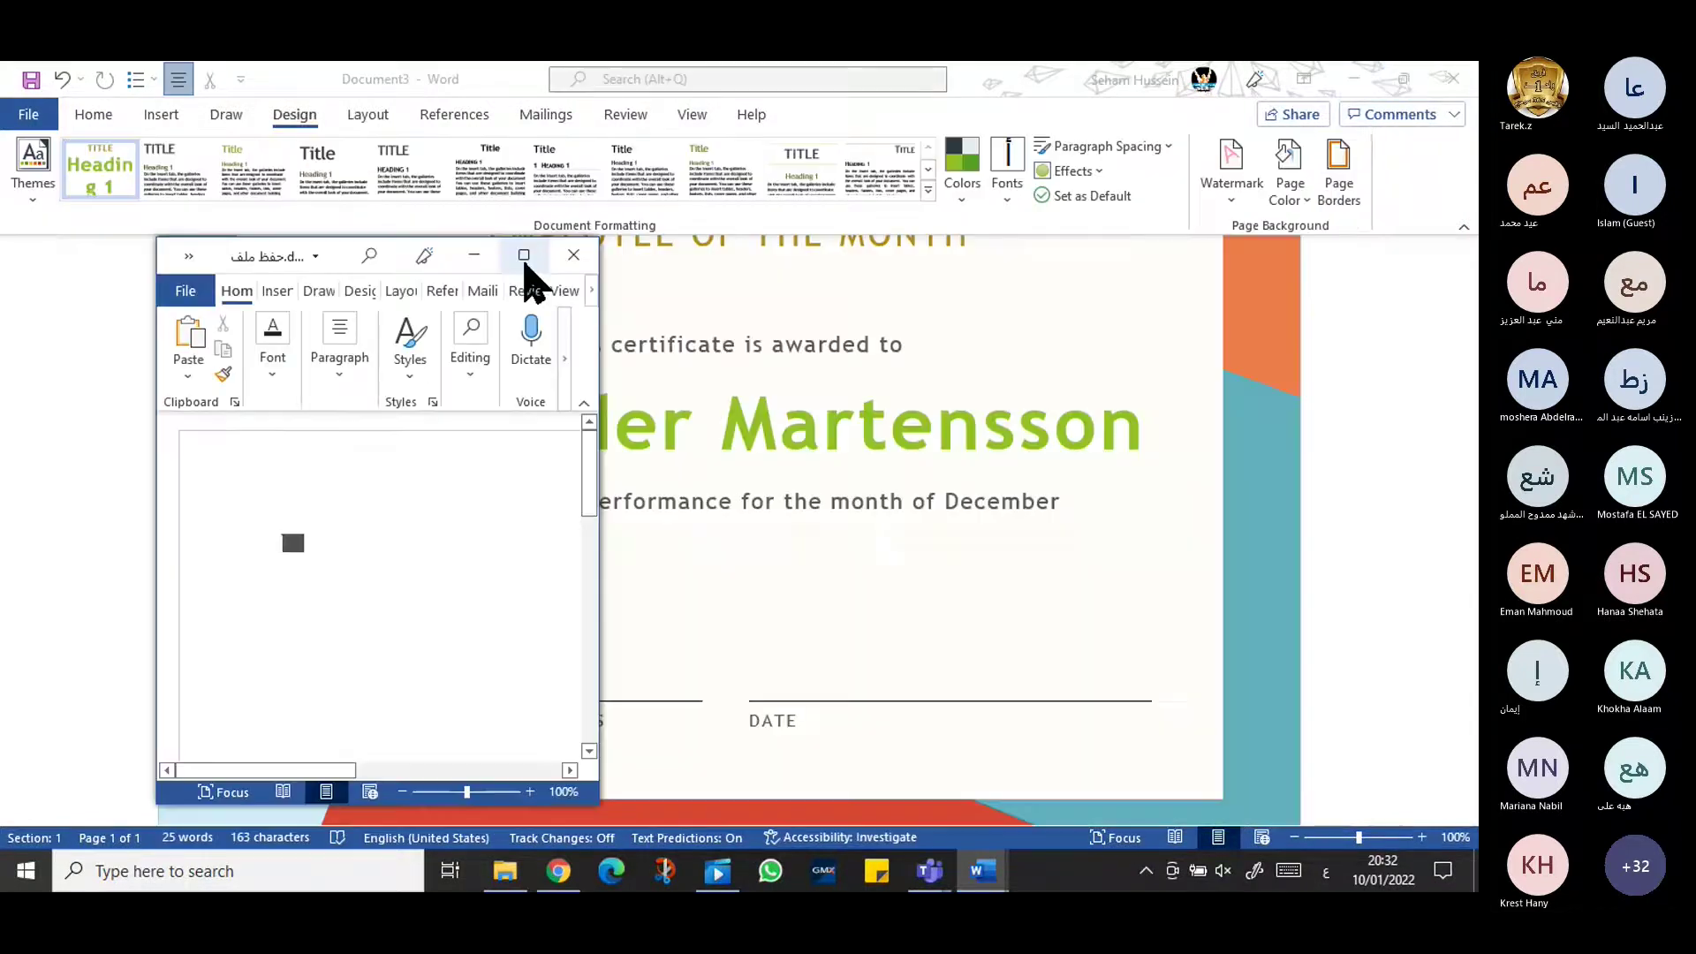
click(522, 256)
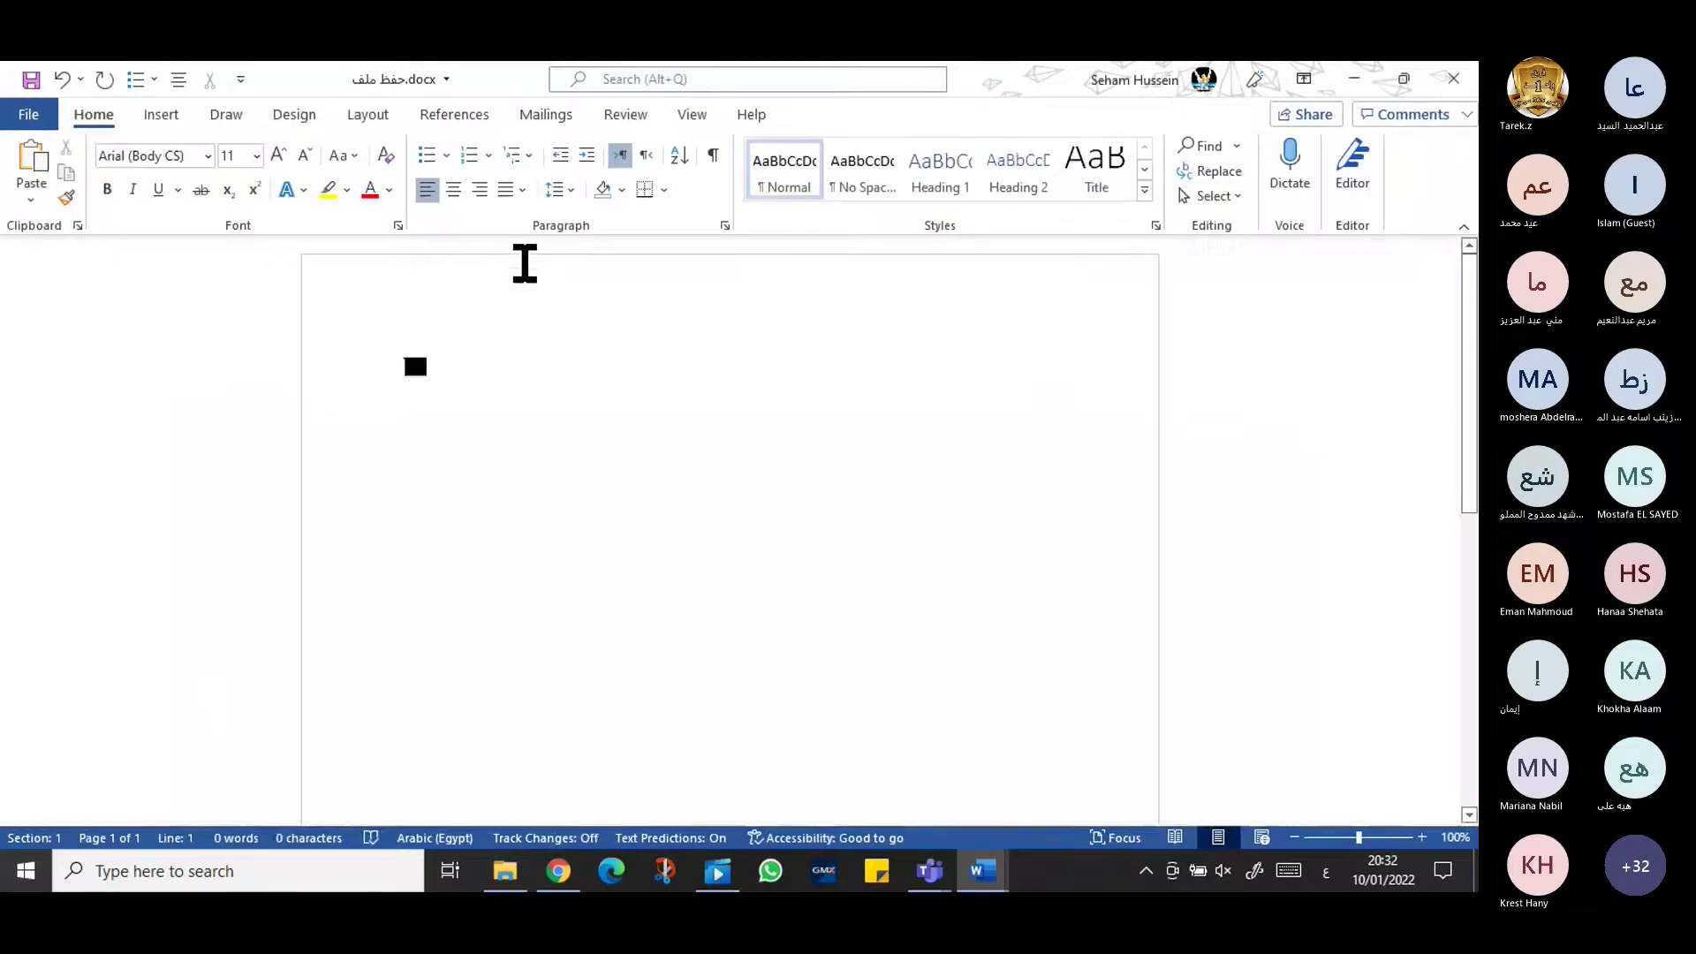
click(1404, 78)
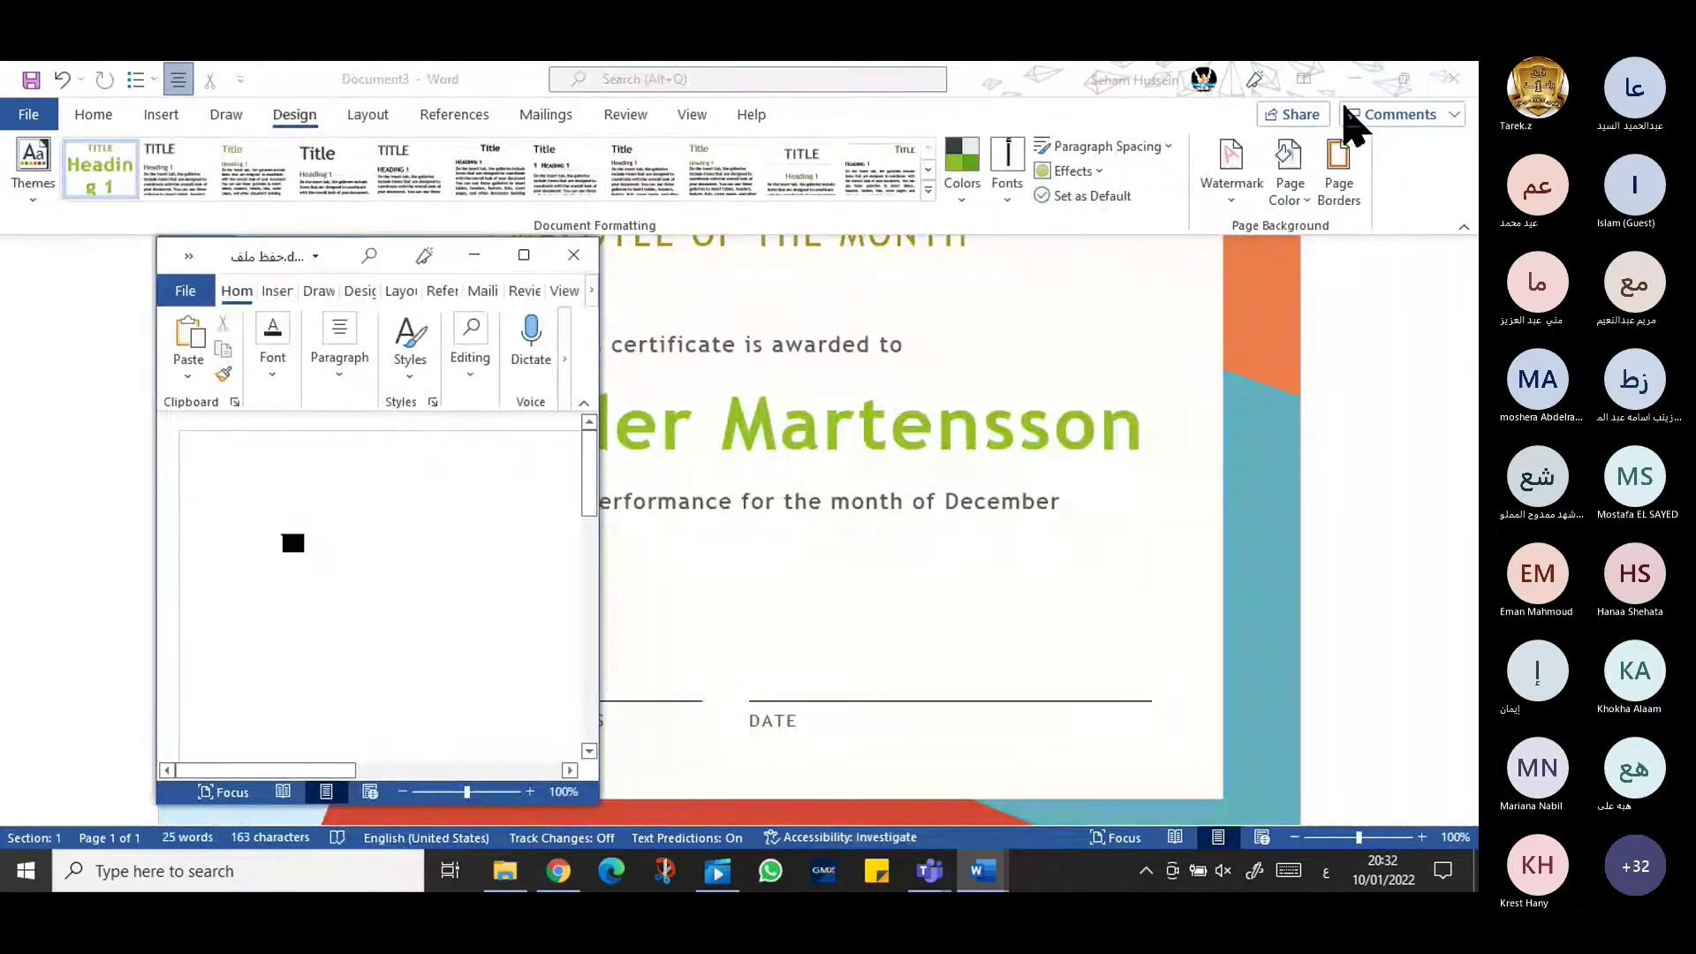
click(524, 256)
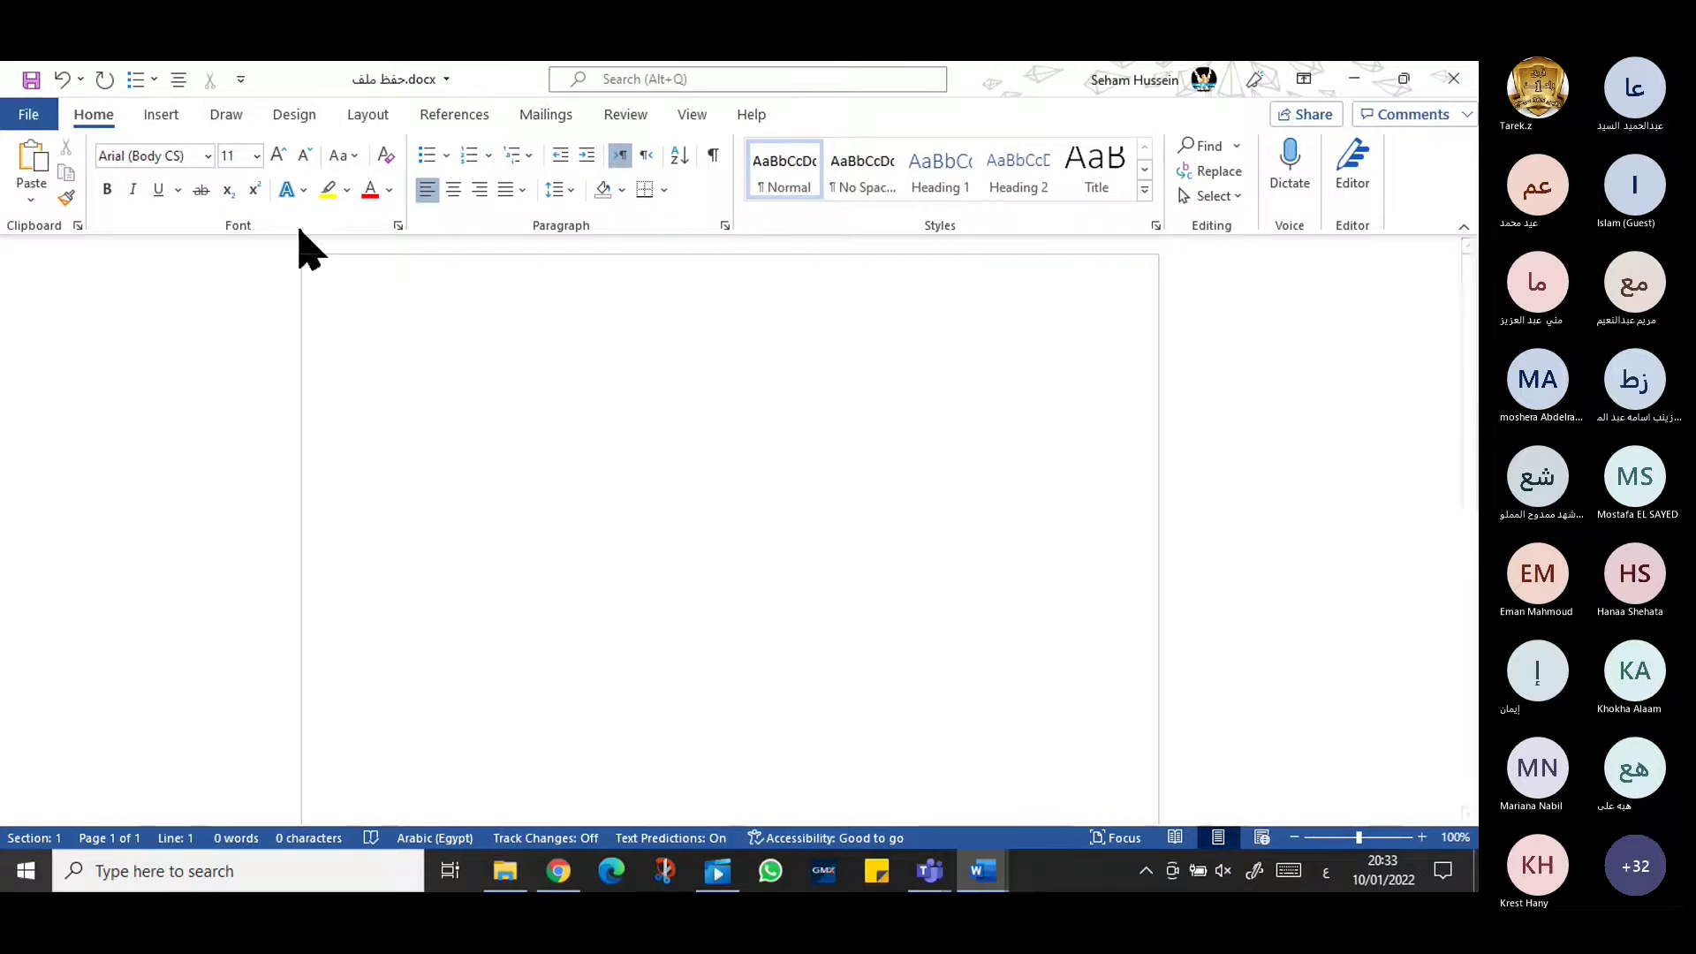
- Go to File > Open in Word's file area
click(35, 116)
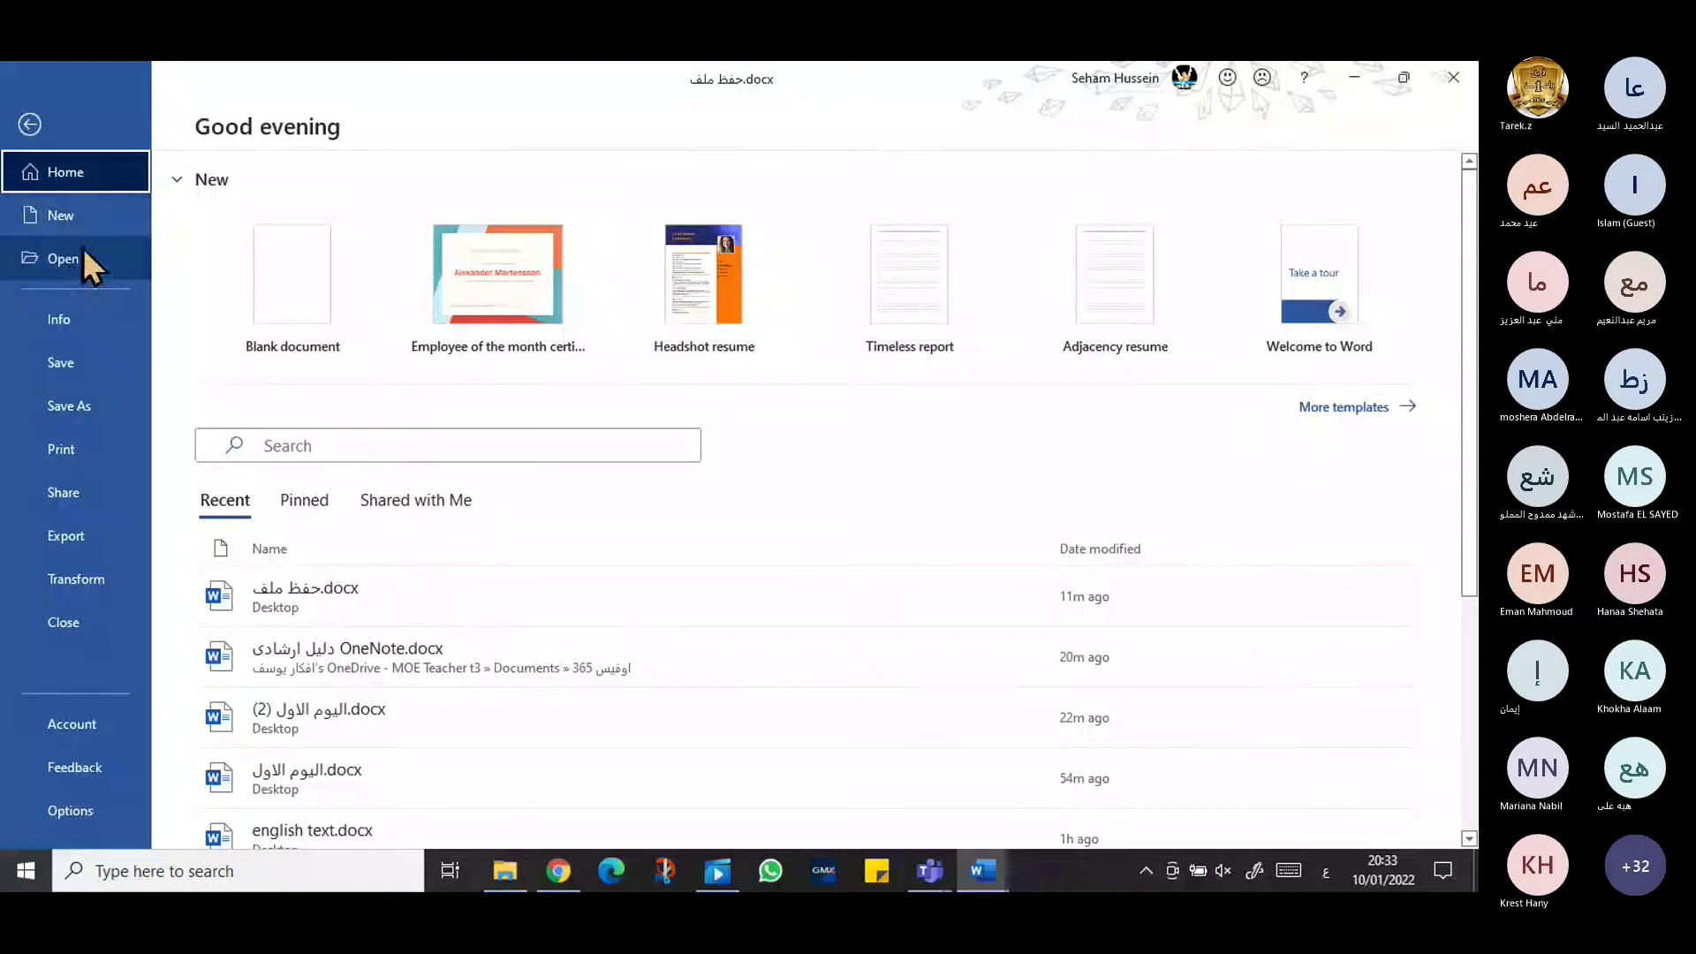
click(30, 125)
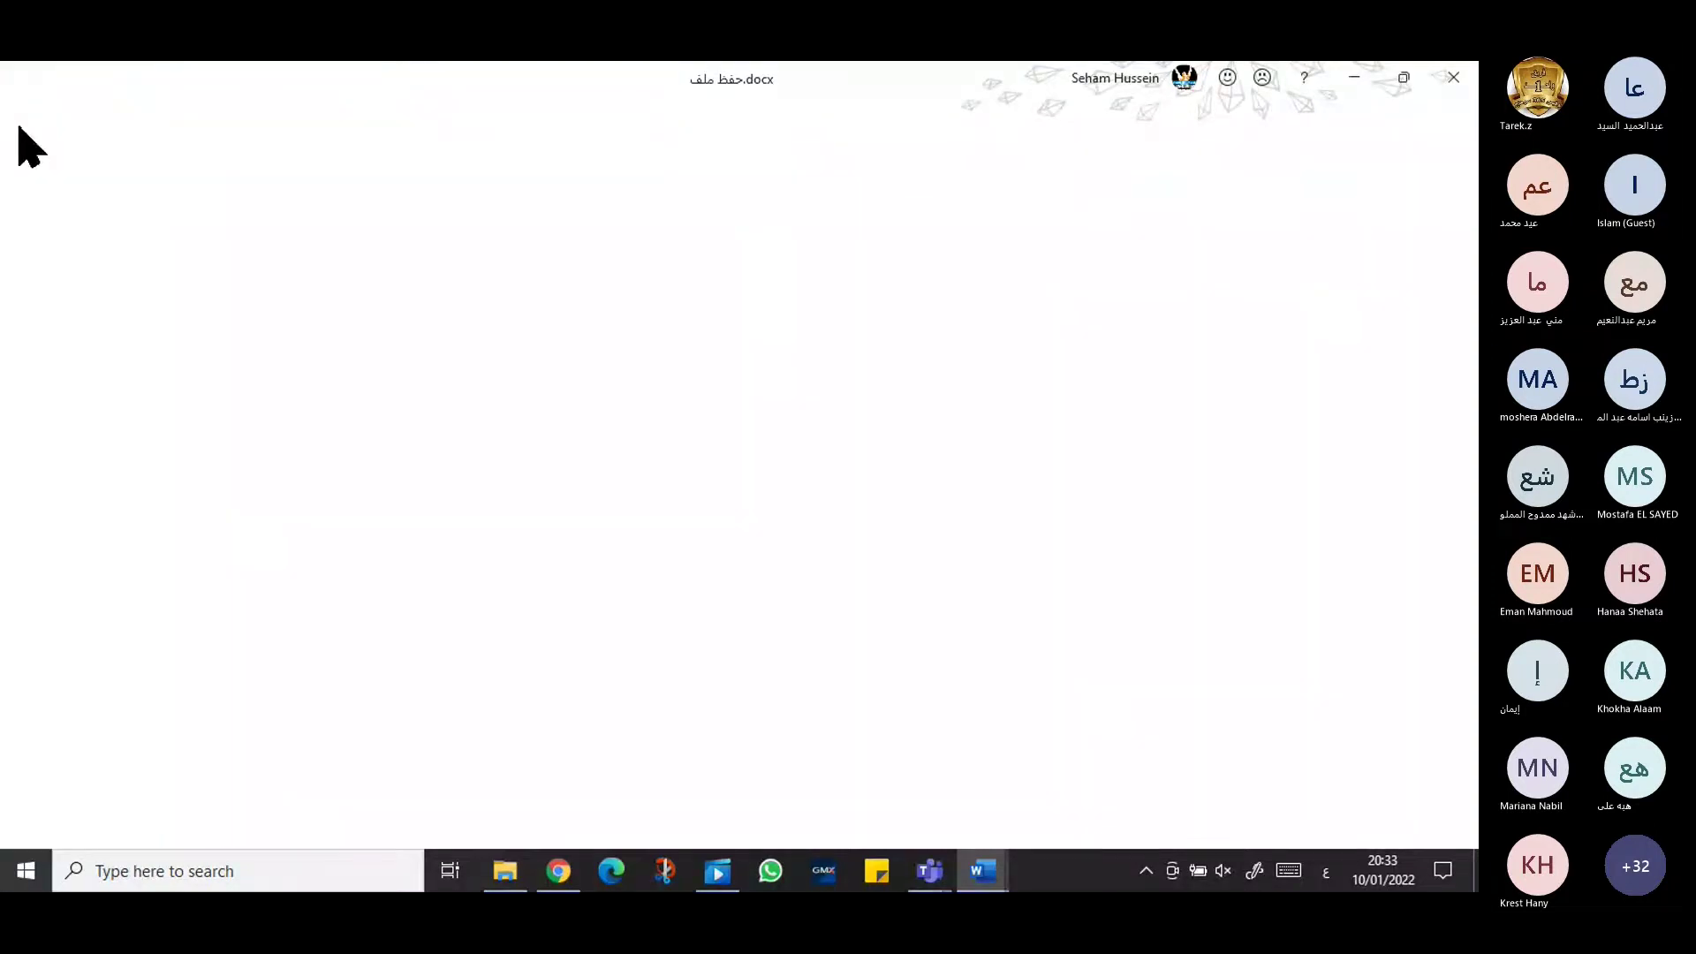
click(37, 109)
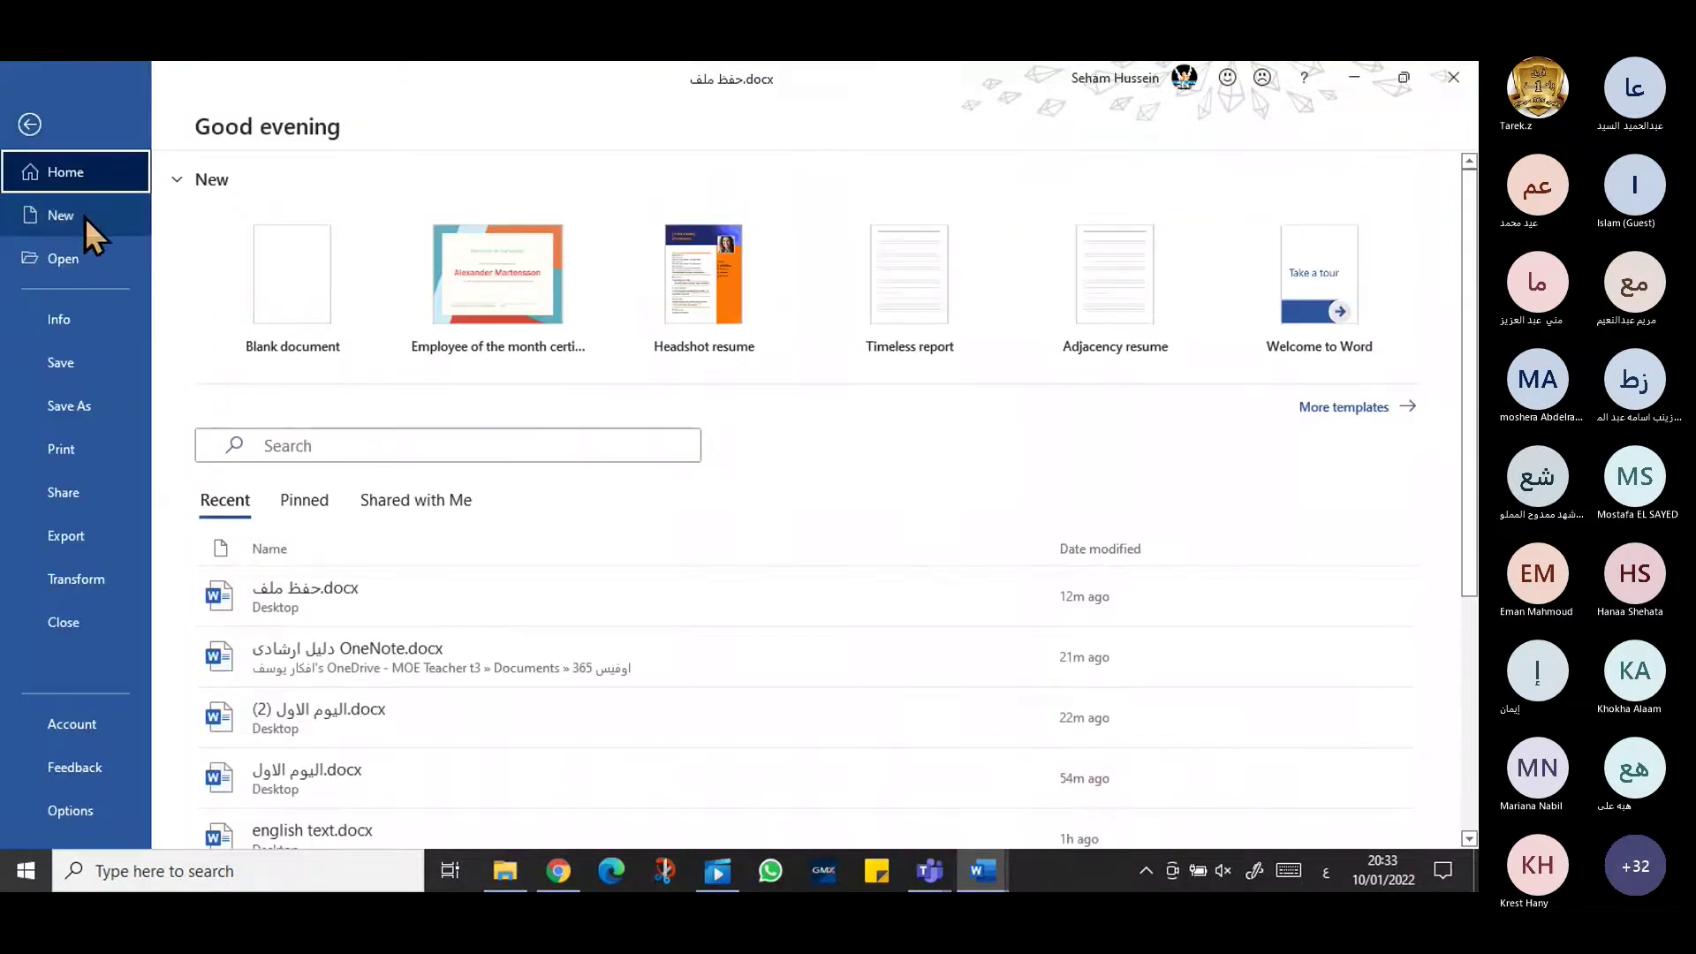
click(72, 263)
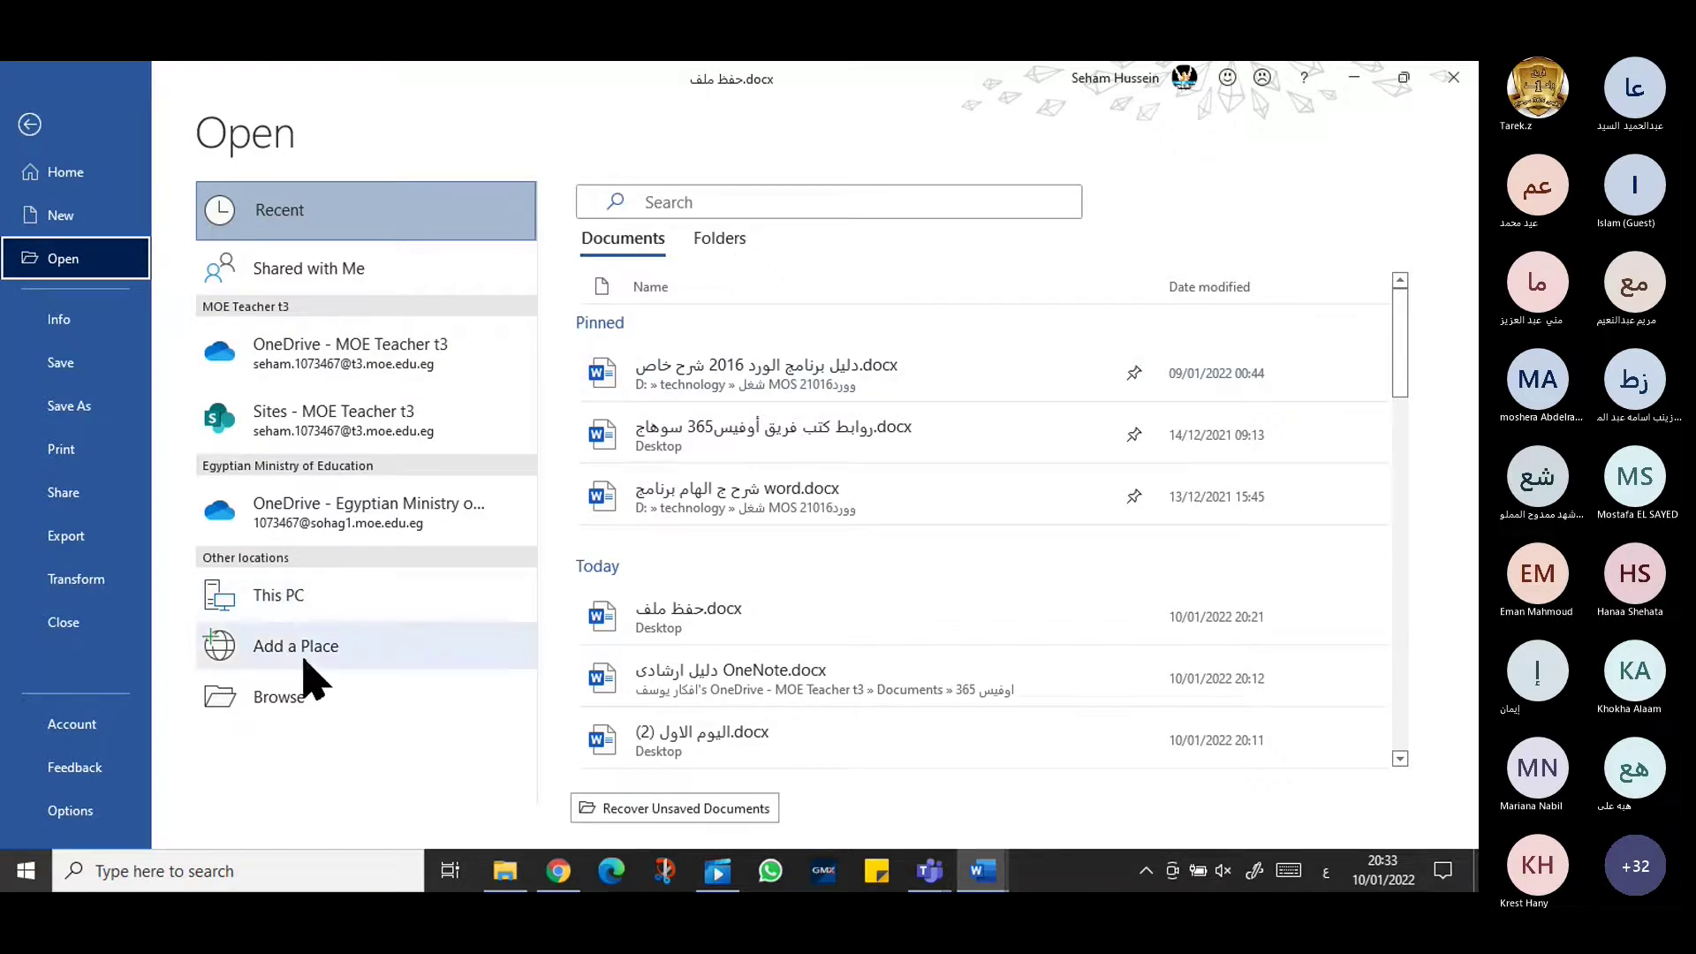
- Browse This PC to the Desktop folder and select اليوم الاول.docx
click(305, 598)
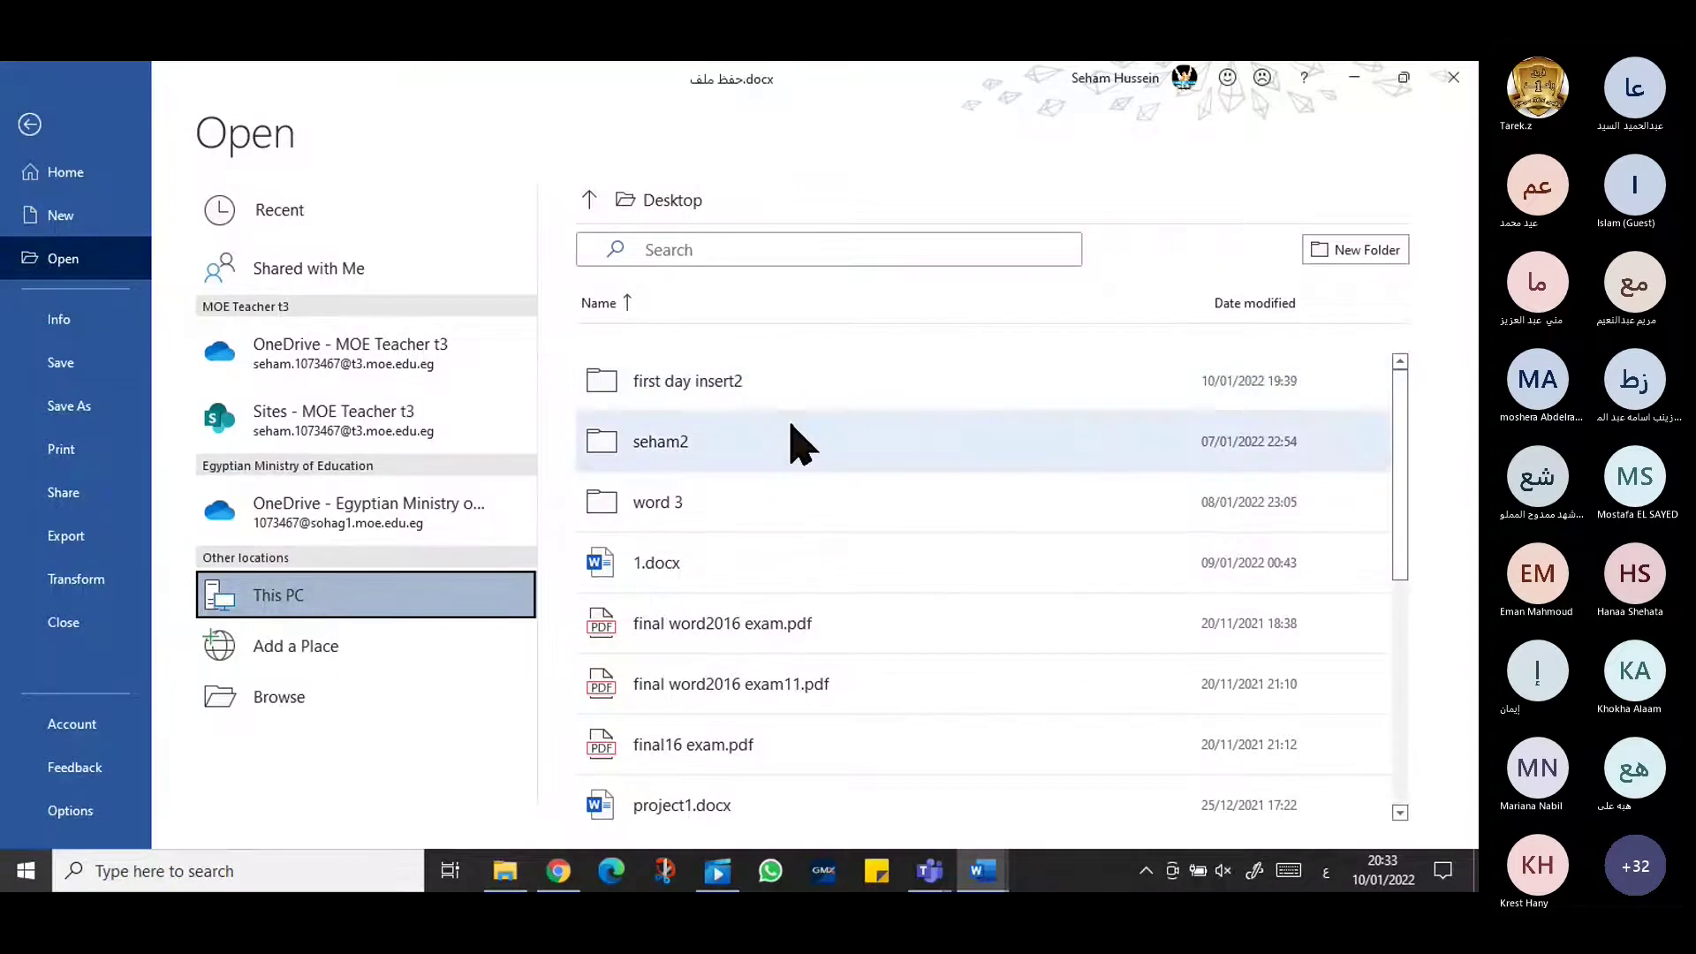
scroll(741, 442, down, 2)
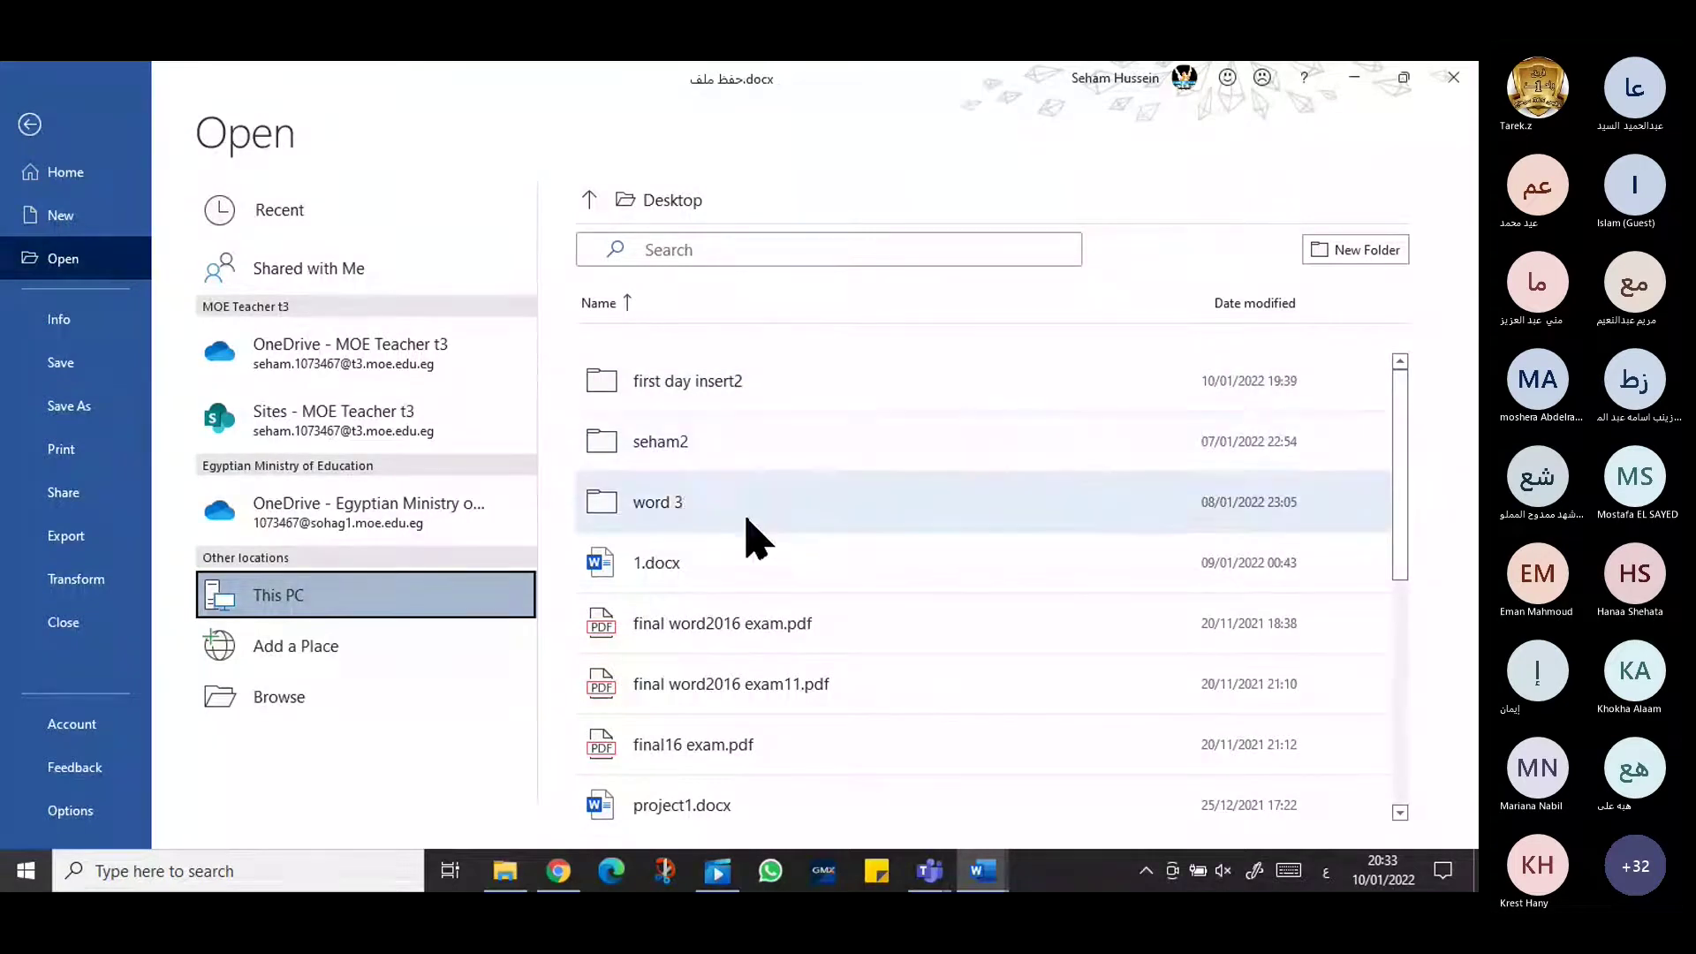
scroll(734, 352, up, 2)
click(674, 199)
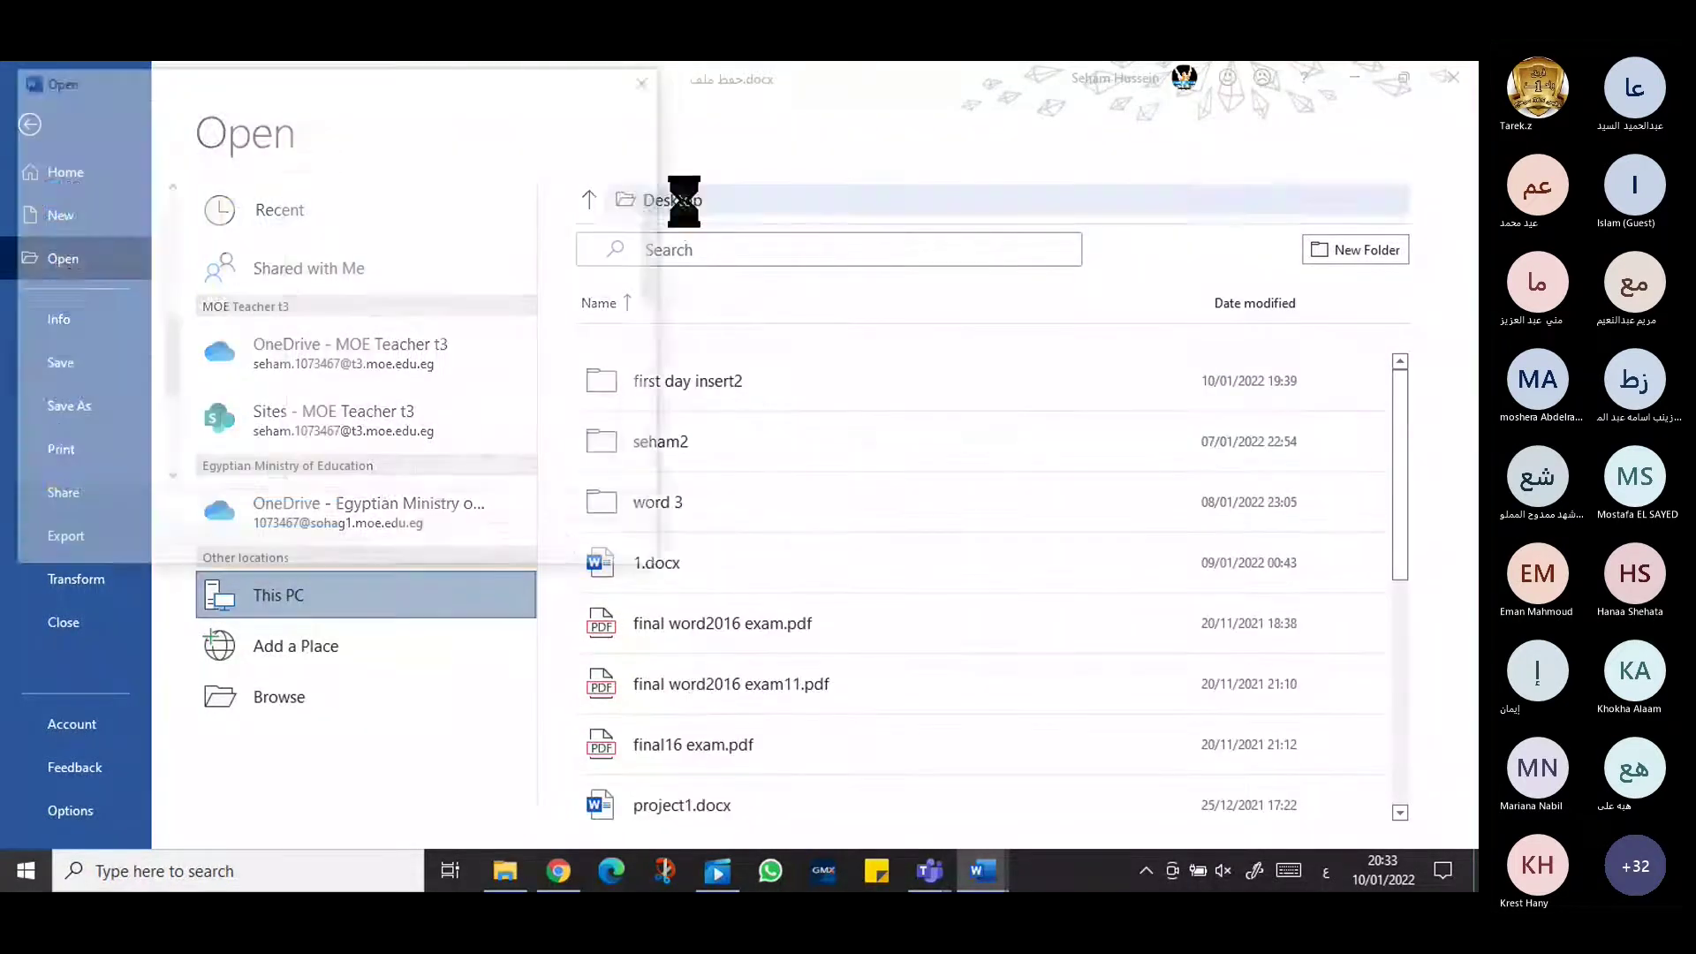
scroll(469, 283, down, 3)
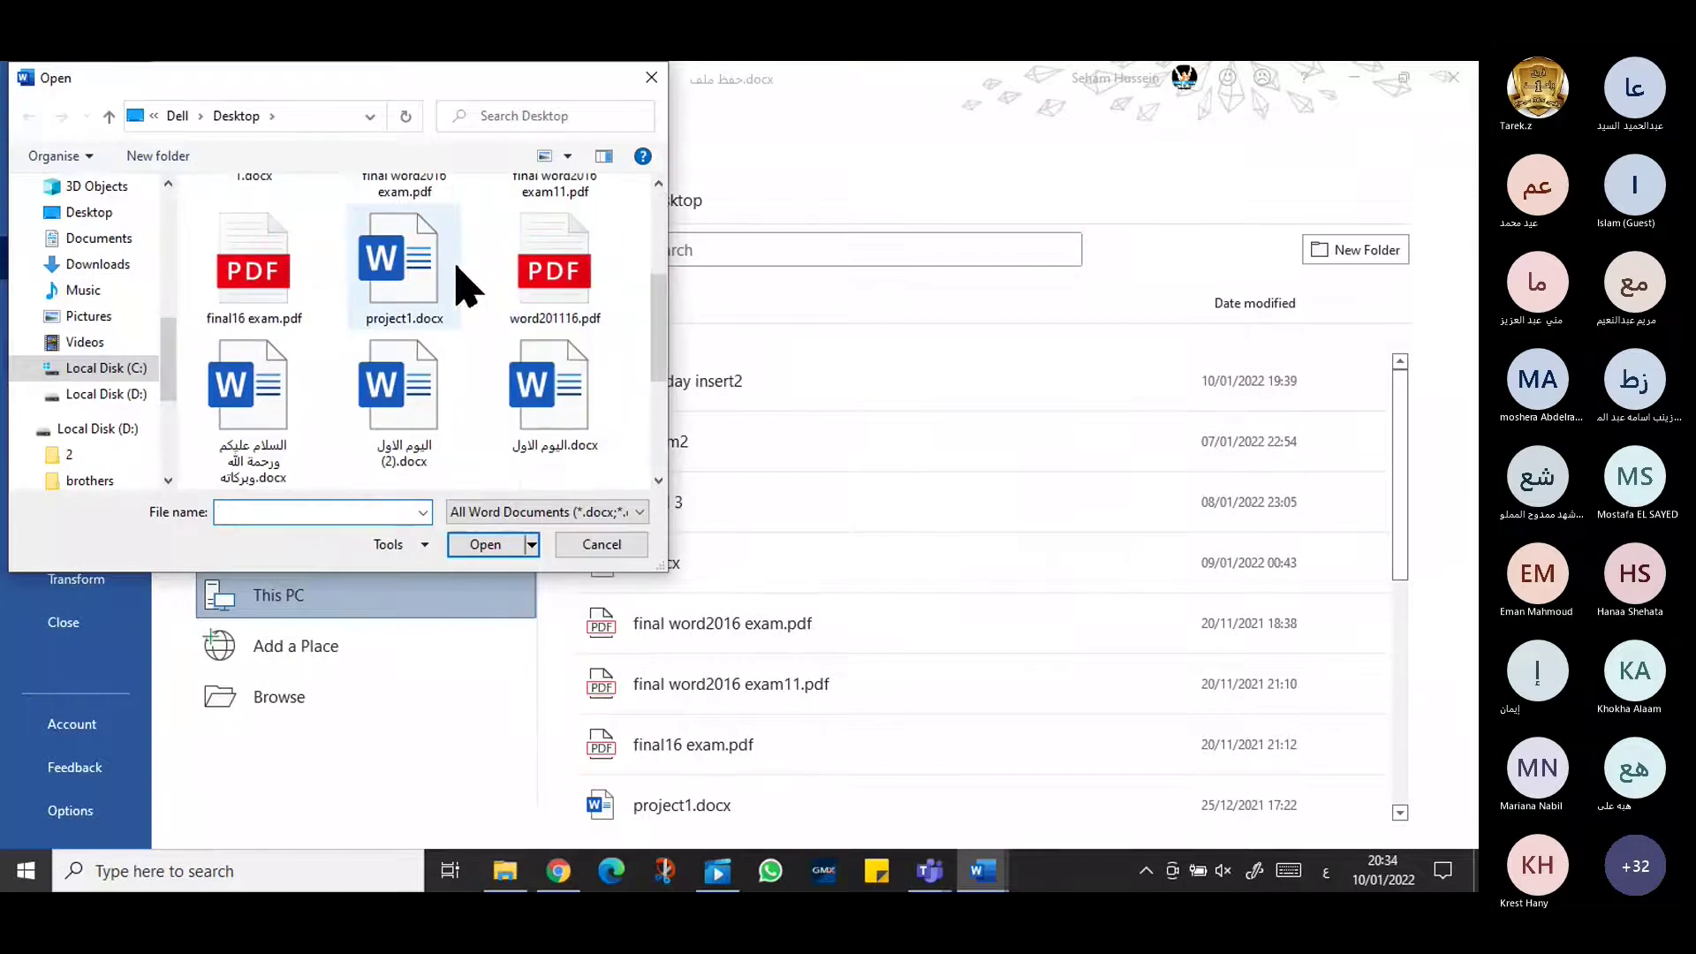
click(550, 393)
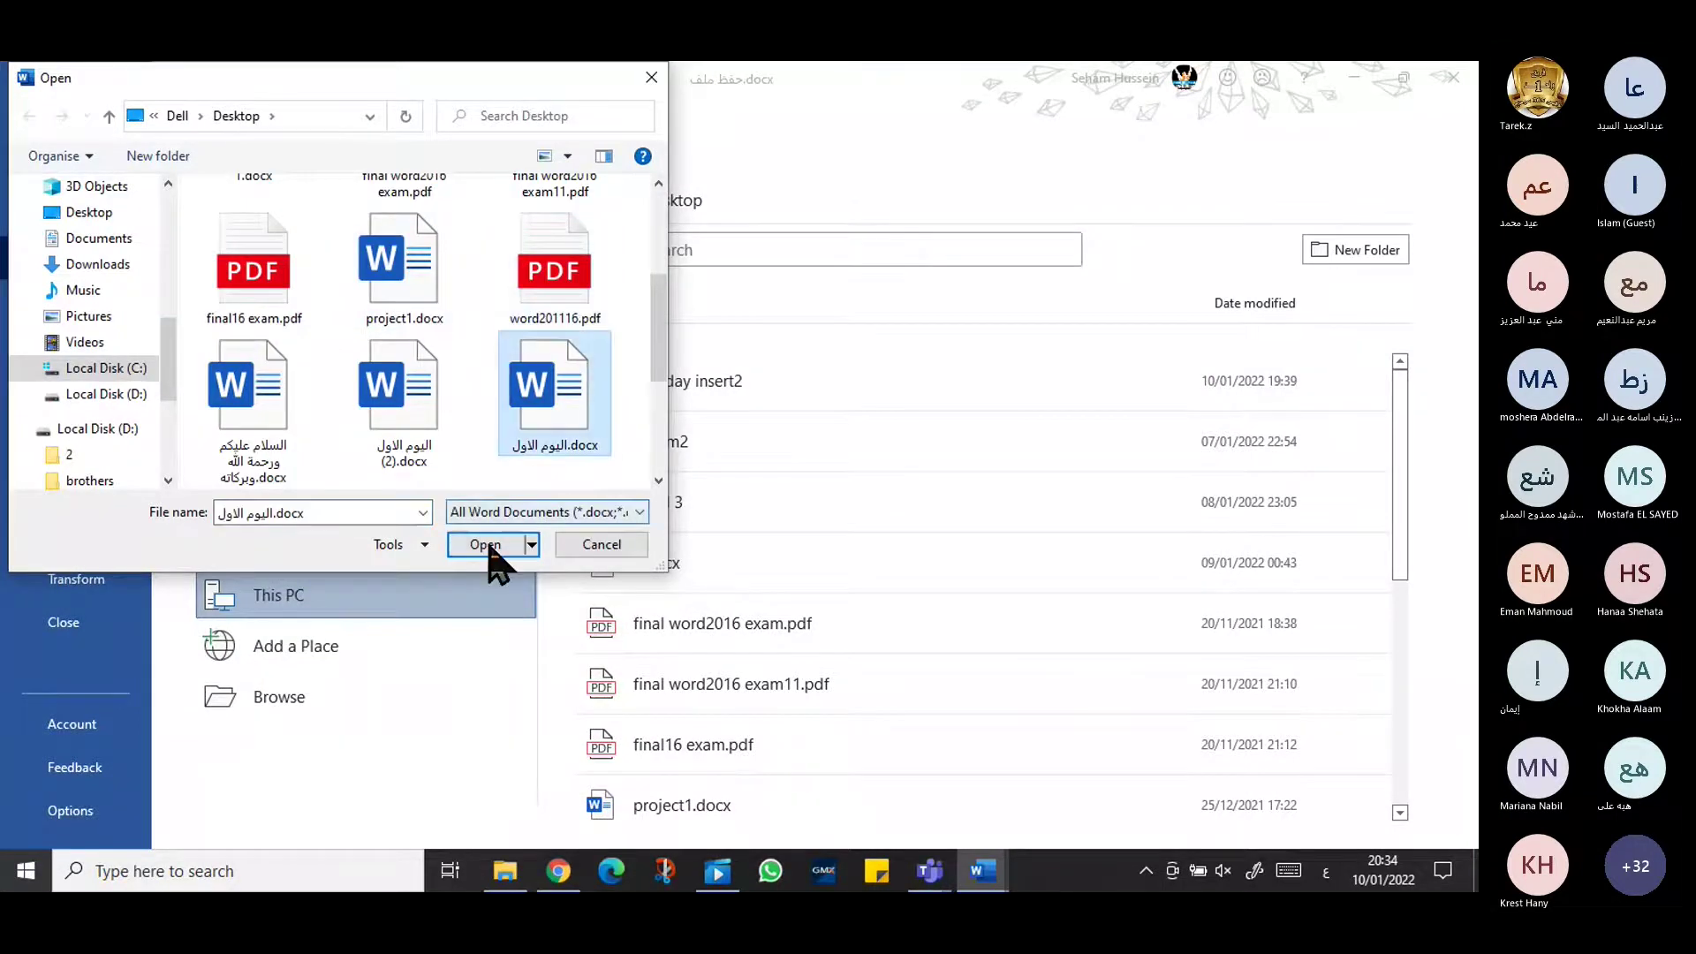
- Open اليوم الاول.docx and type the Arabic line 'ى ي بلا يلؤبلالؤ' at the top
click(486, 545)
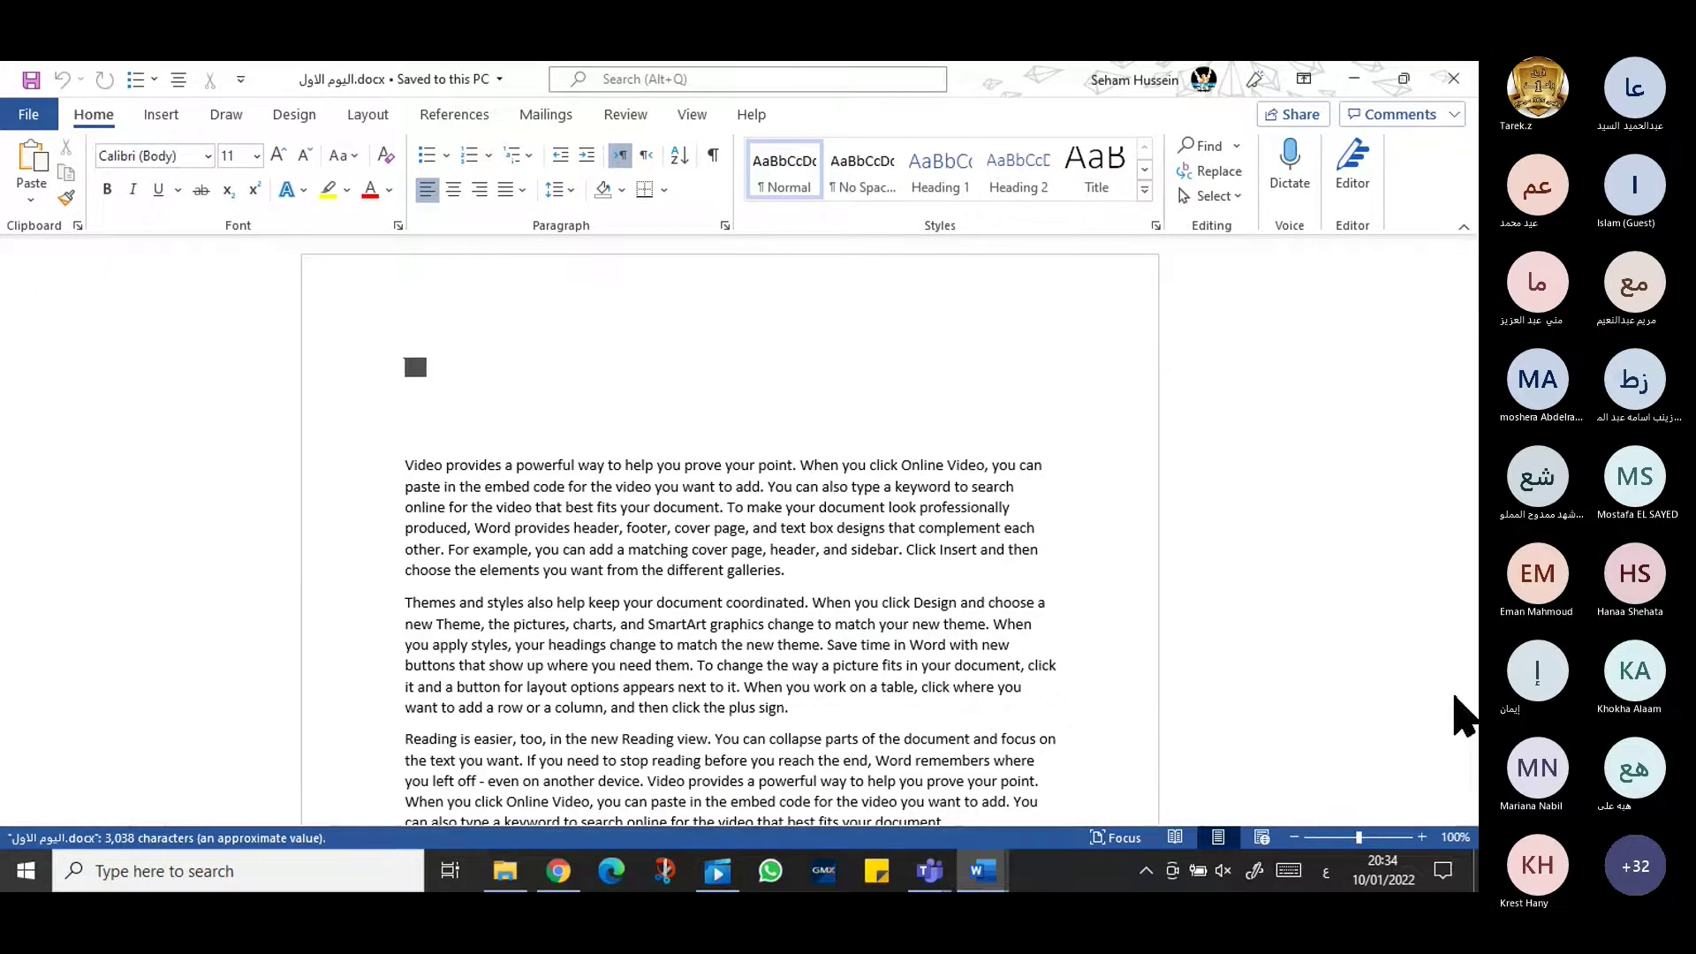
text(ت)
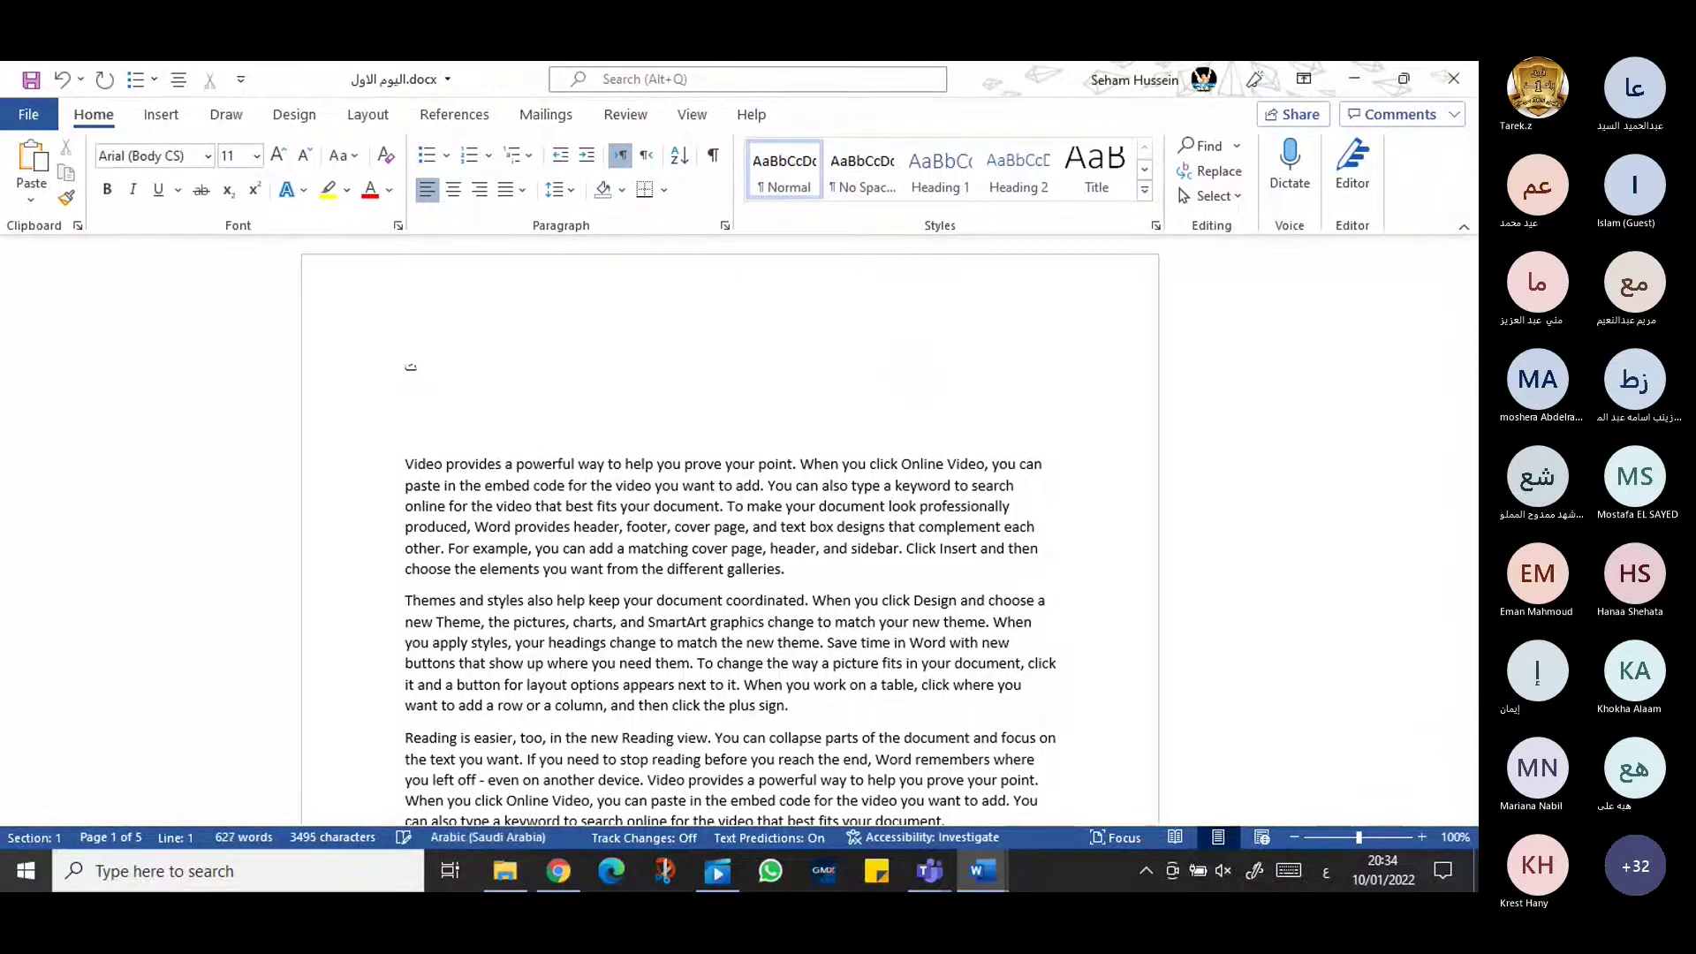
double_click(408, 365)
text(البلب)
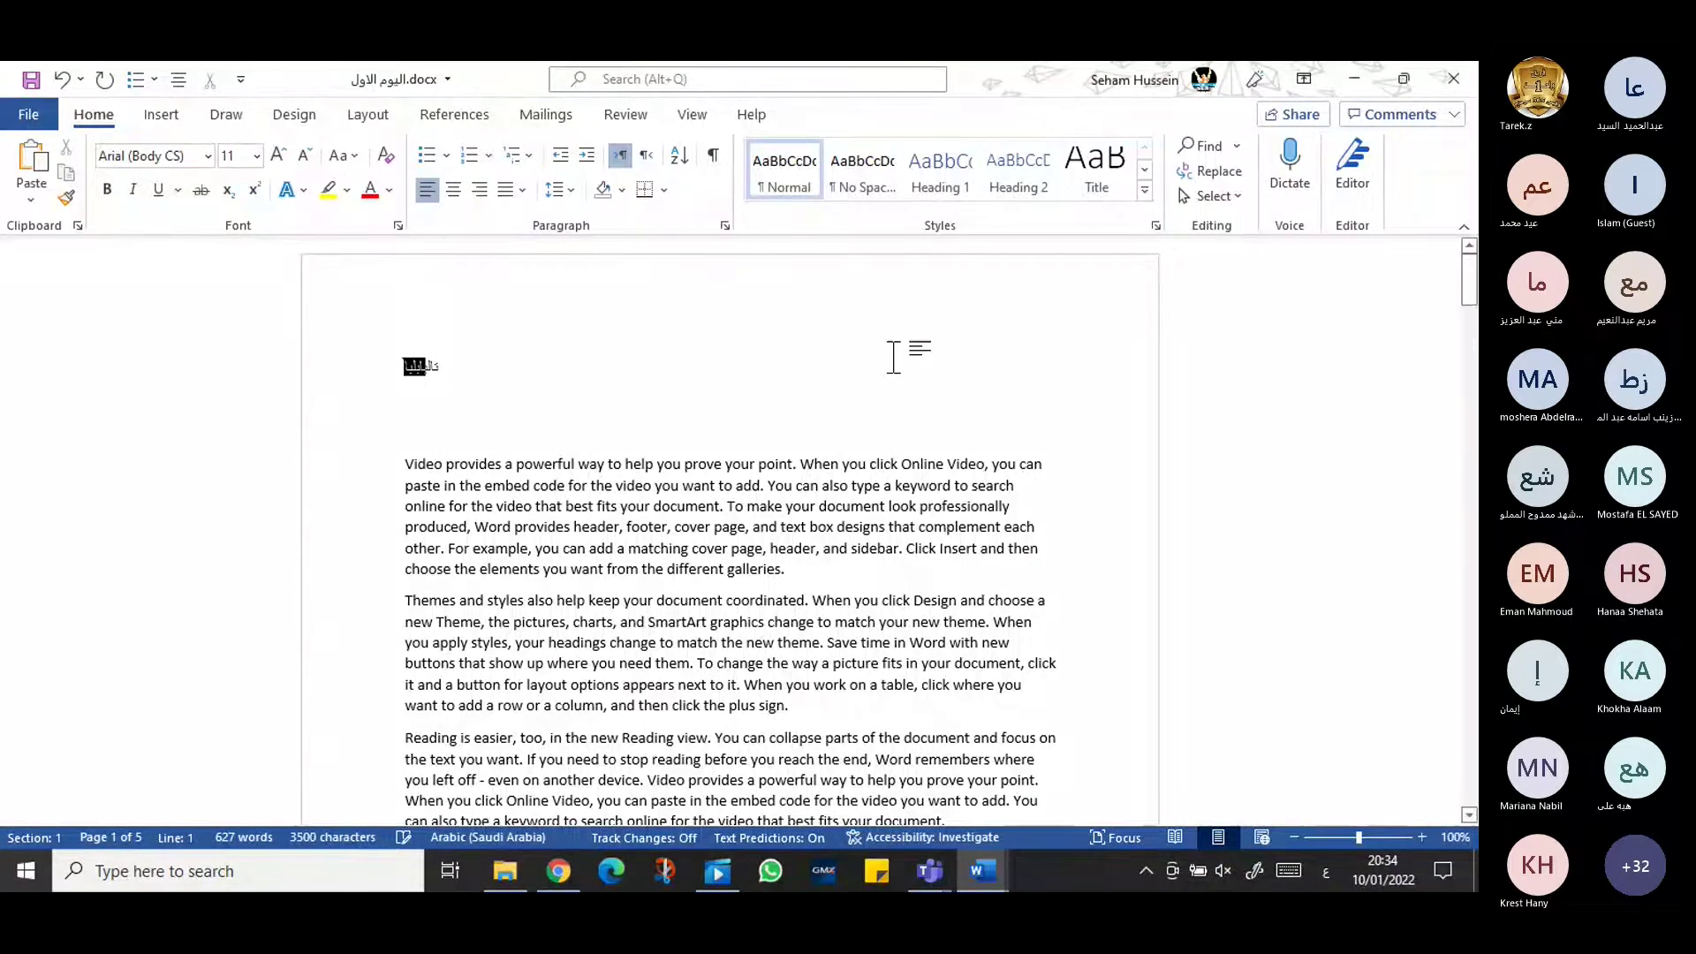
key(BackSpace)
key(shift+End)
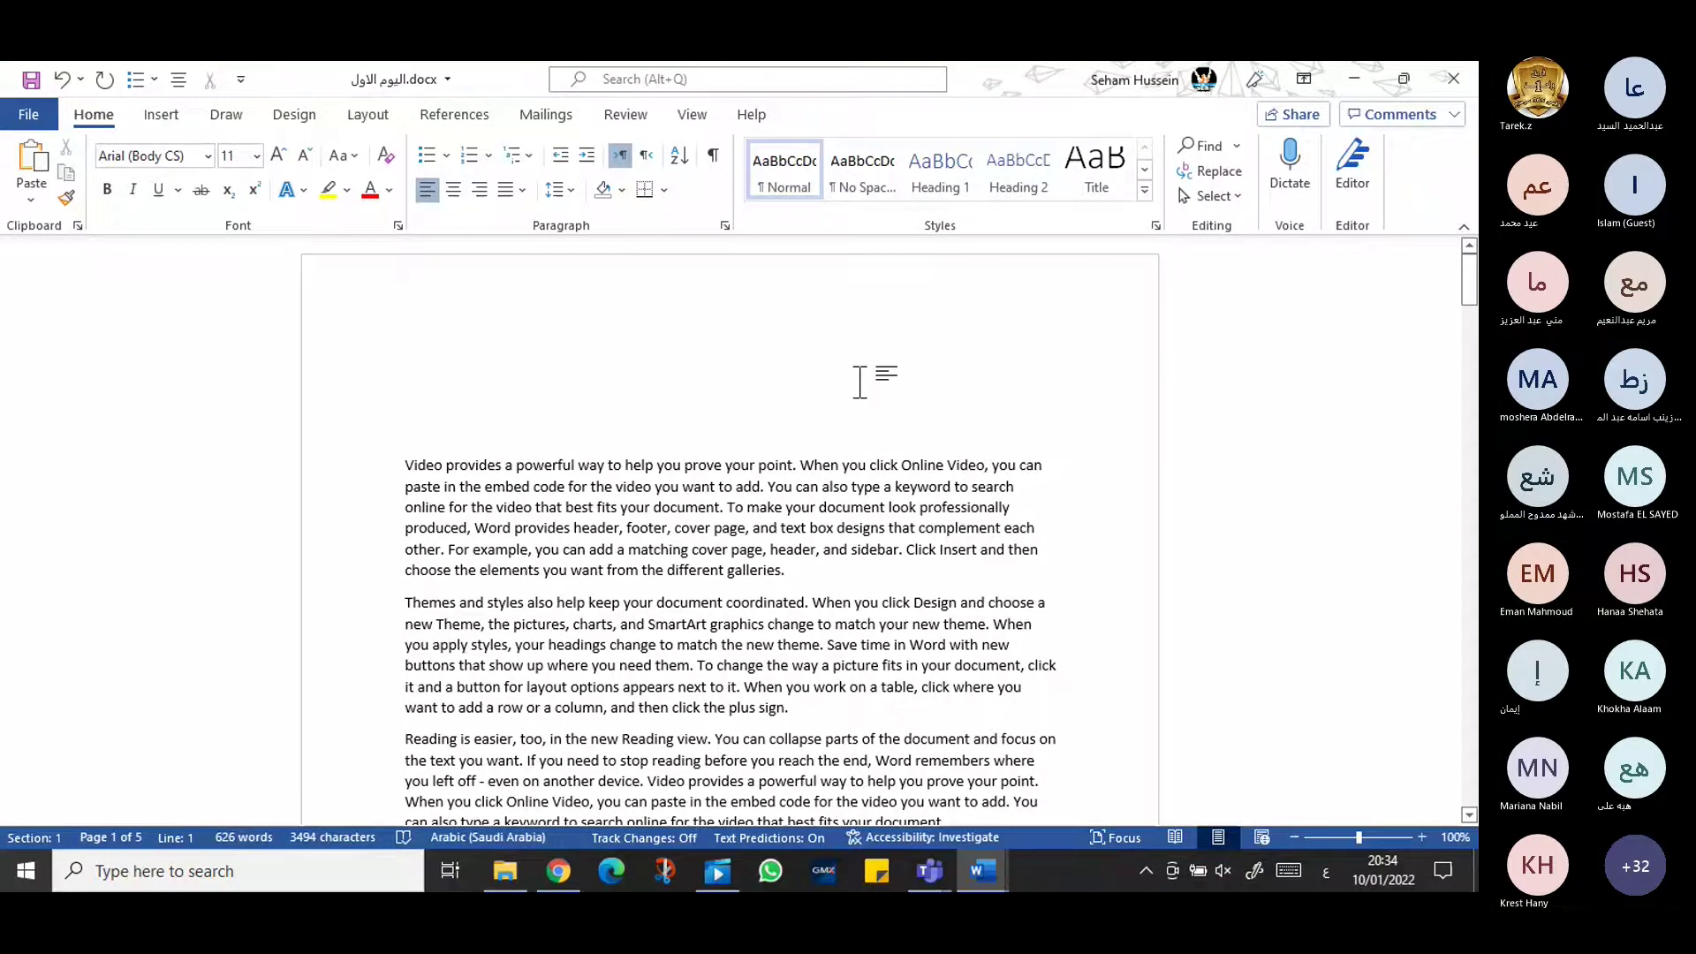
text(ى)
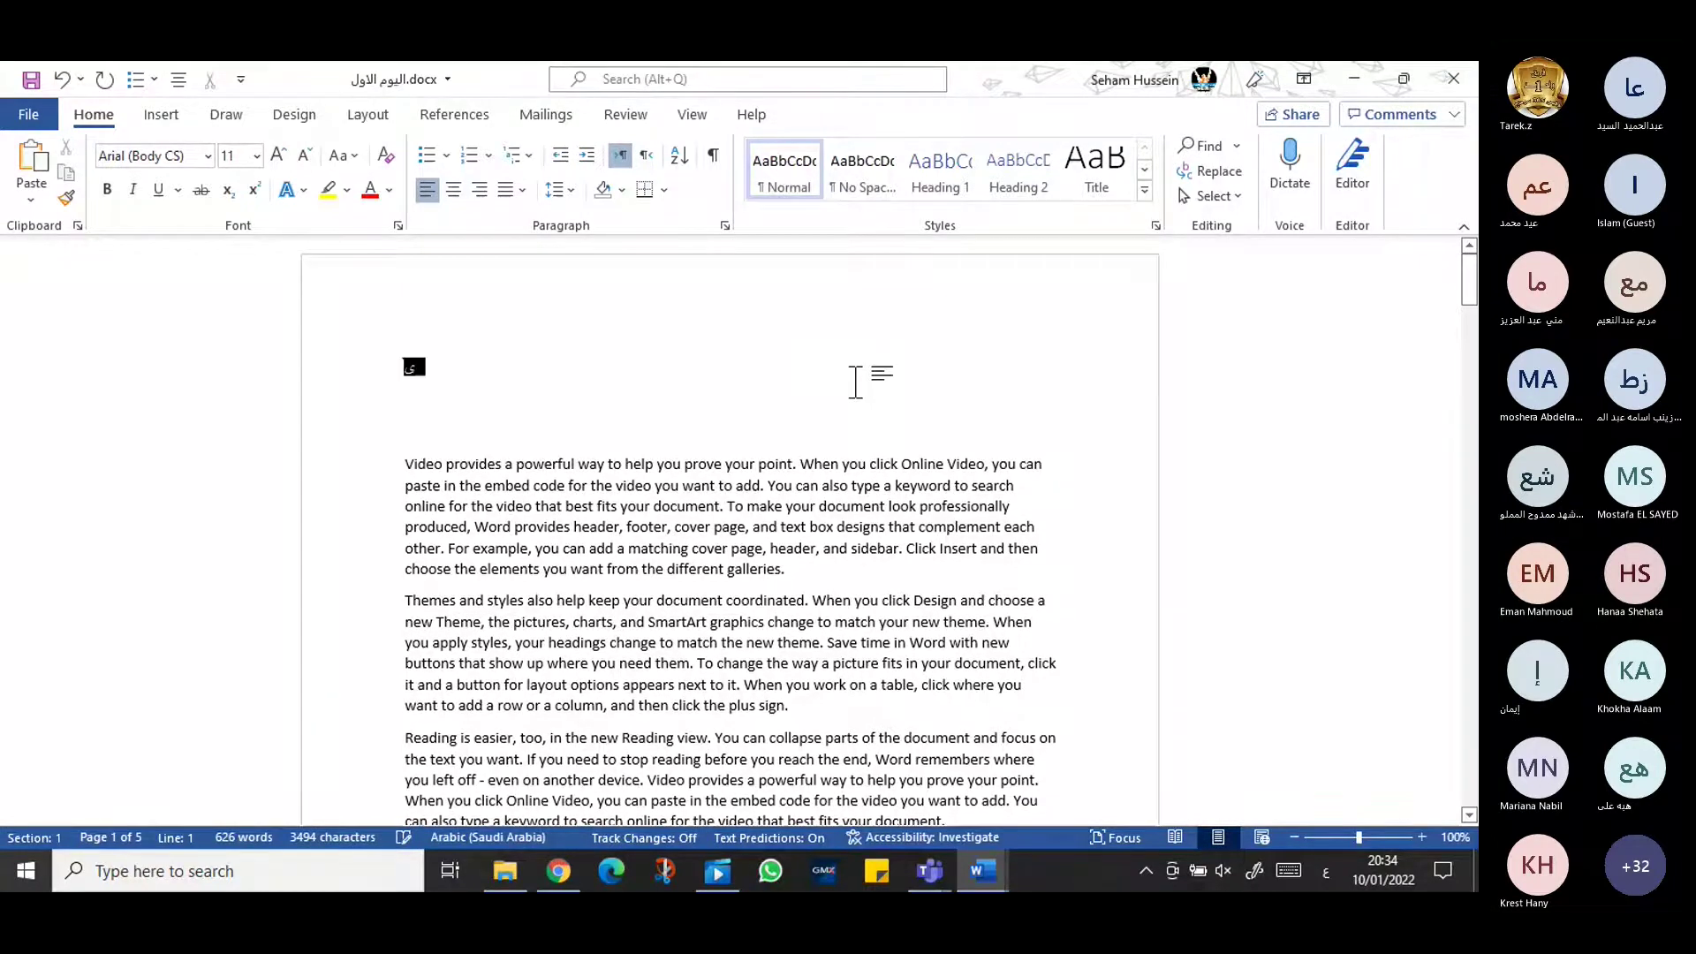
text( ي بلا ي)
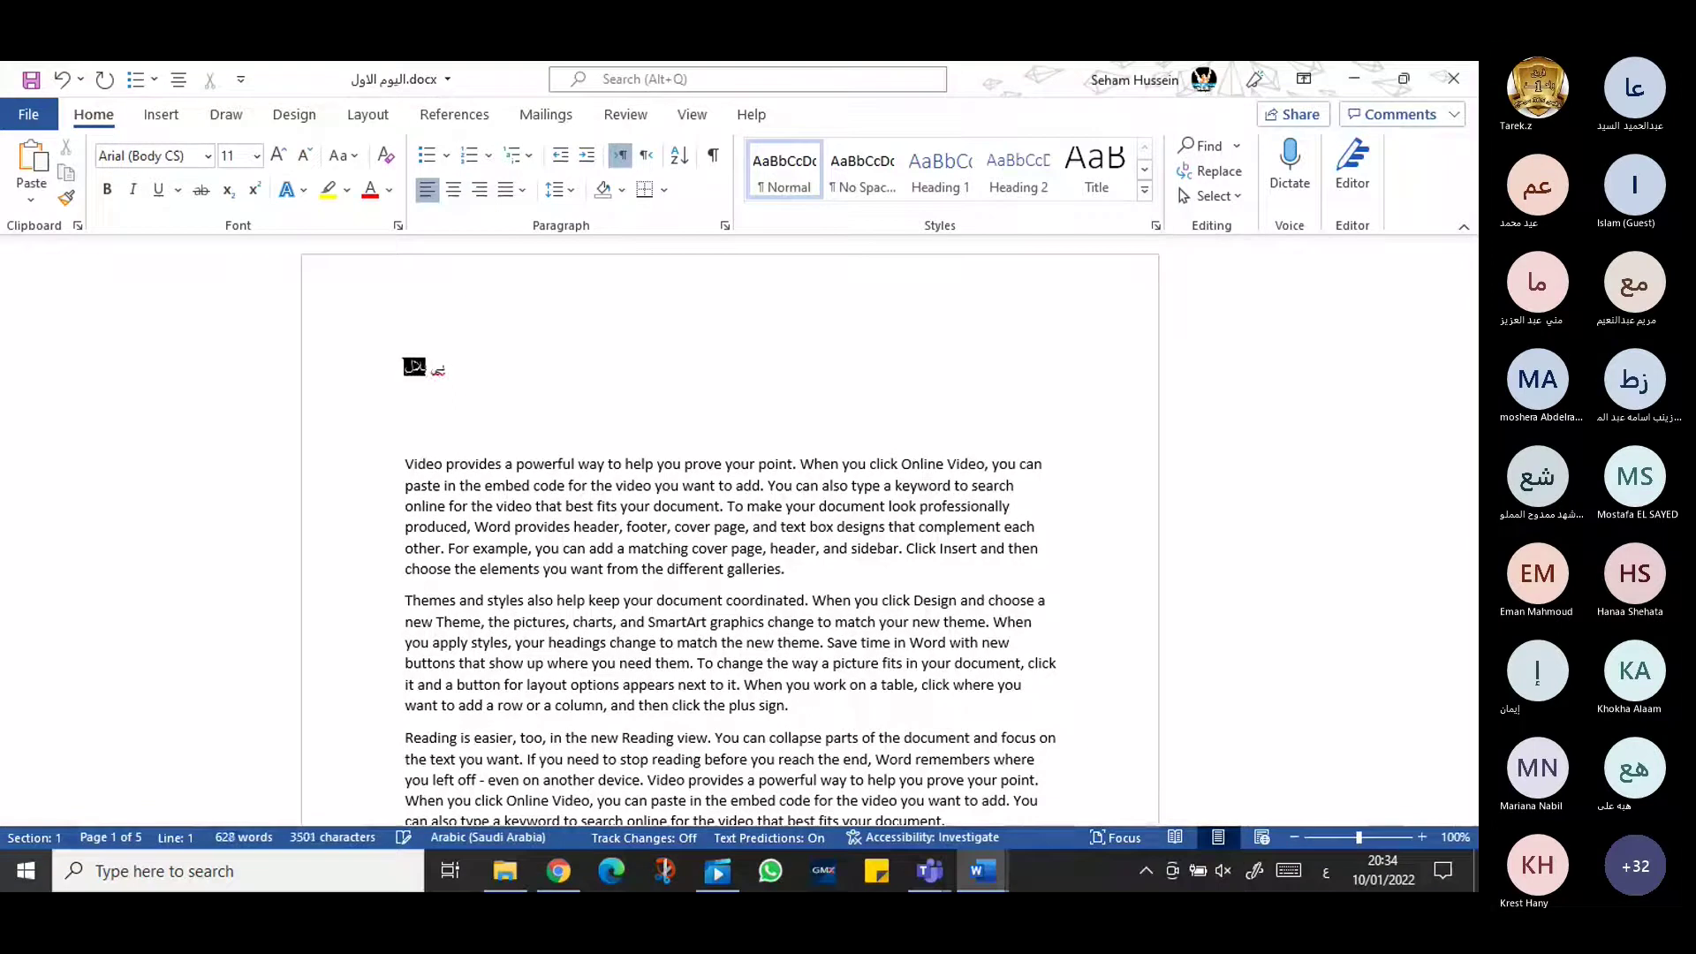
text(لؤبلالؤ)
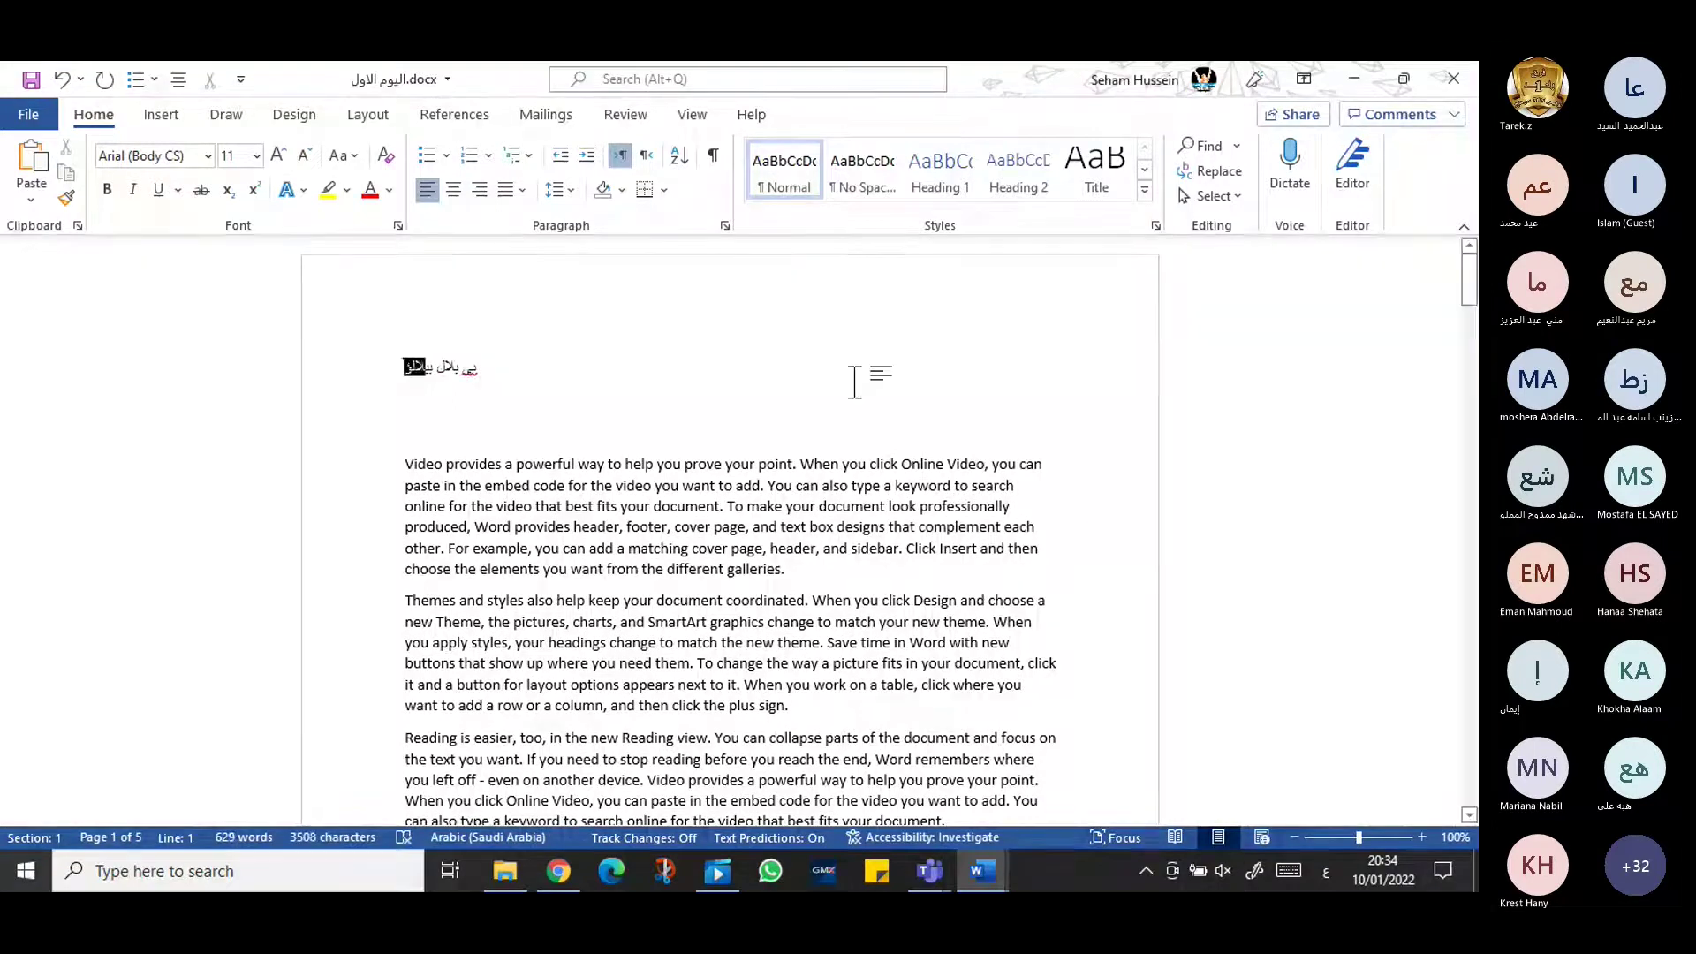
key(Return)
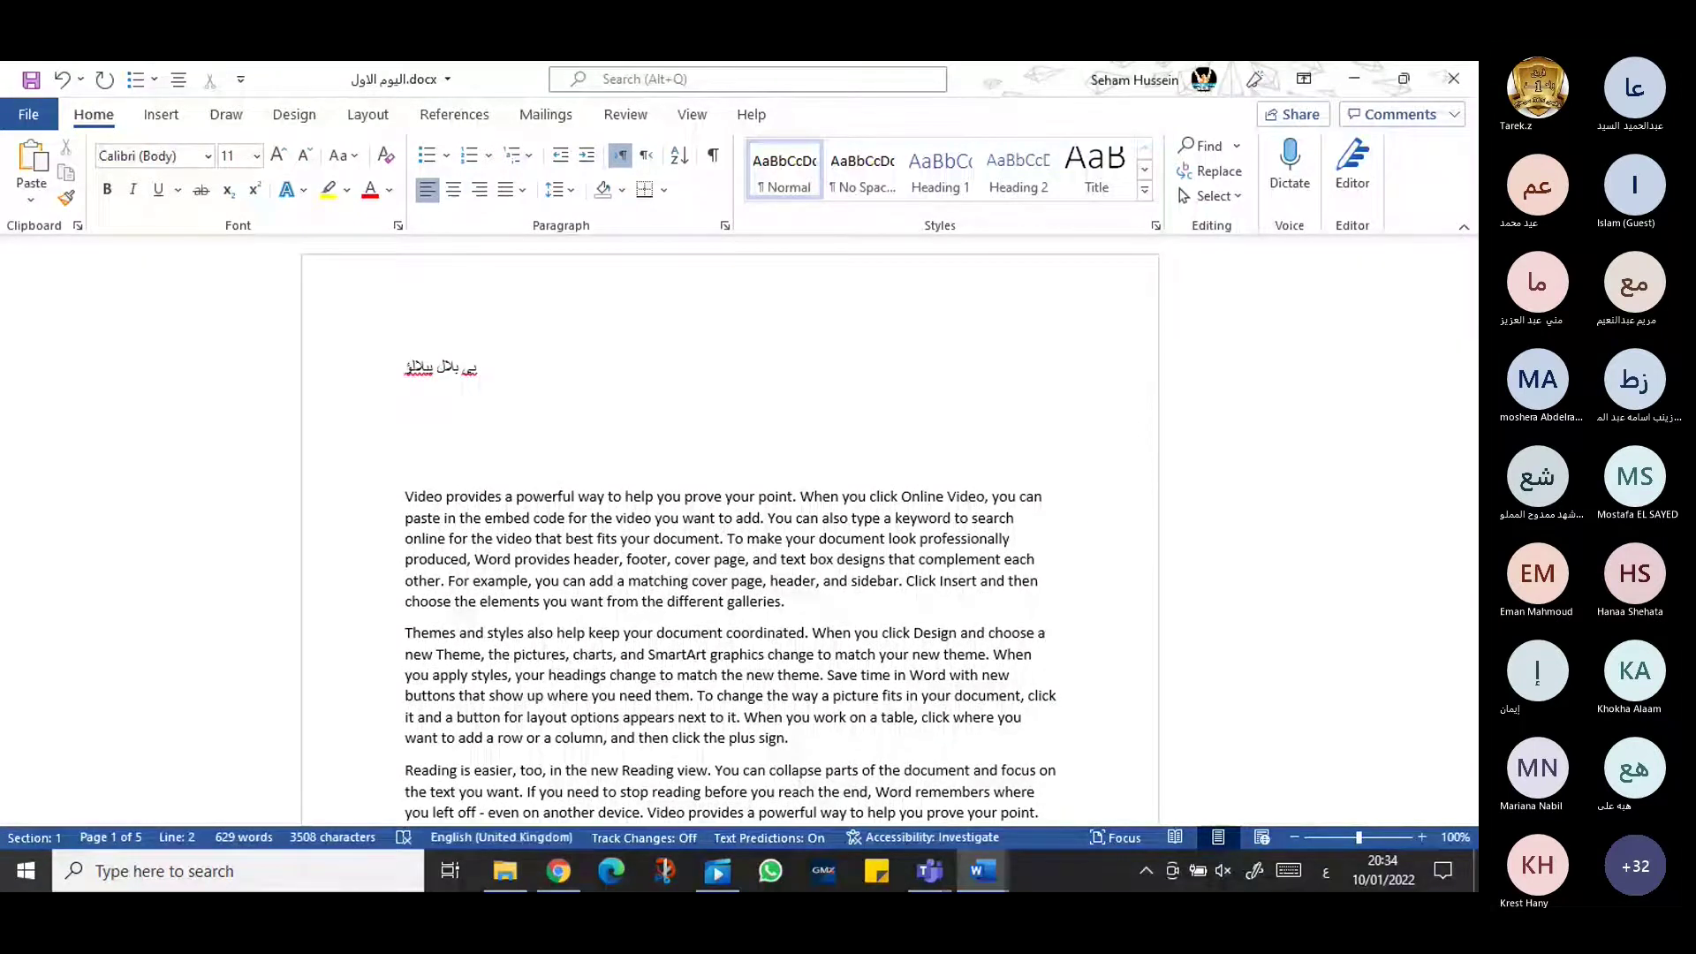
key(BackSpace)
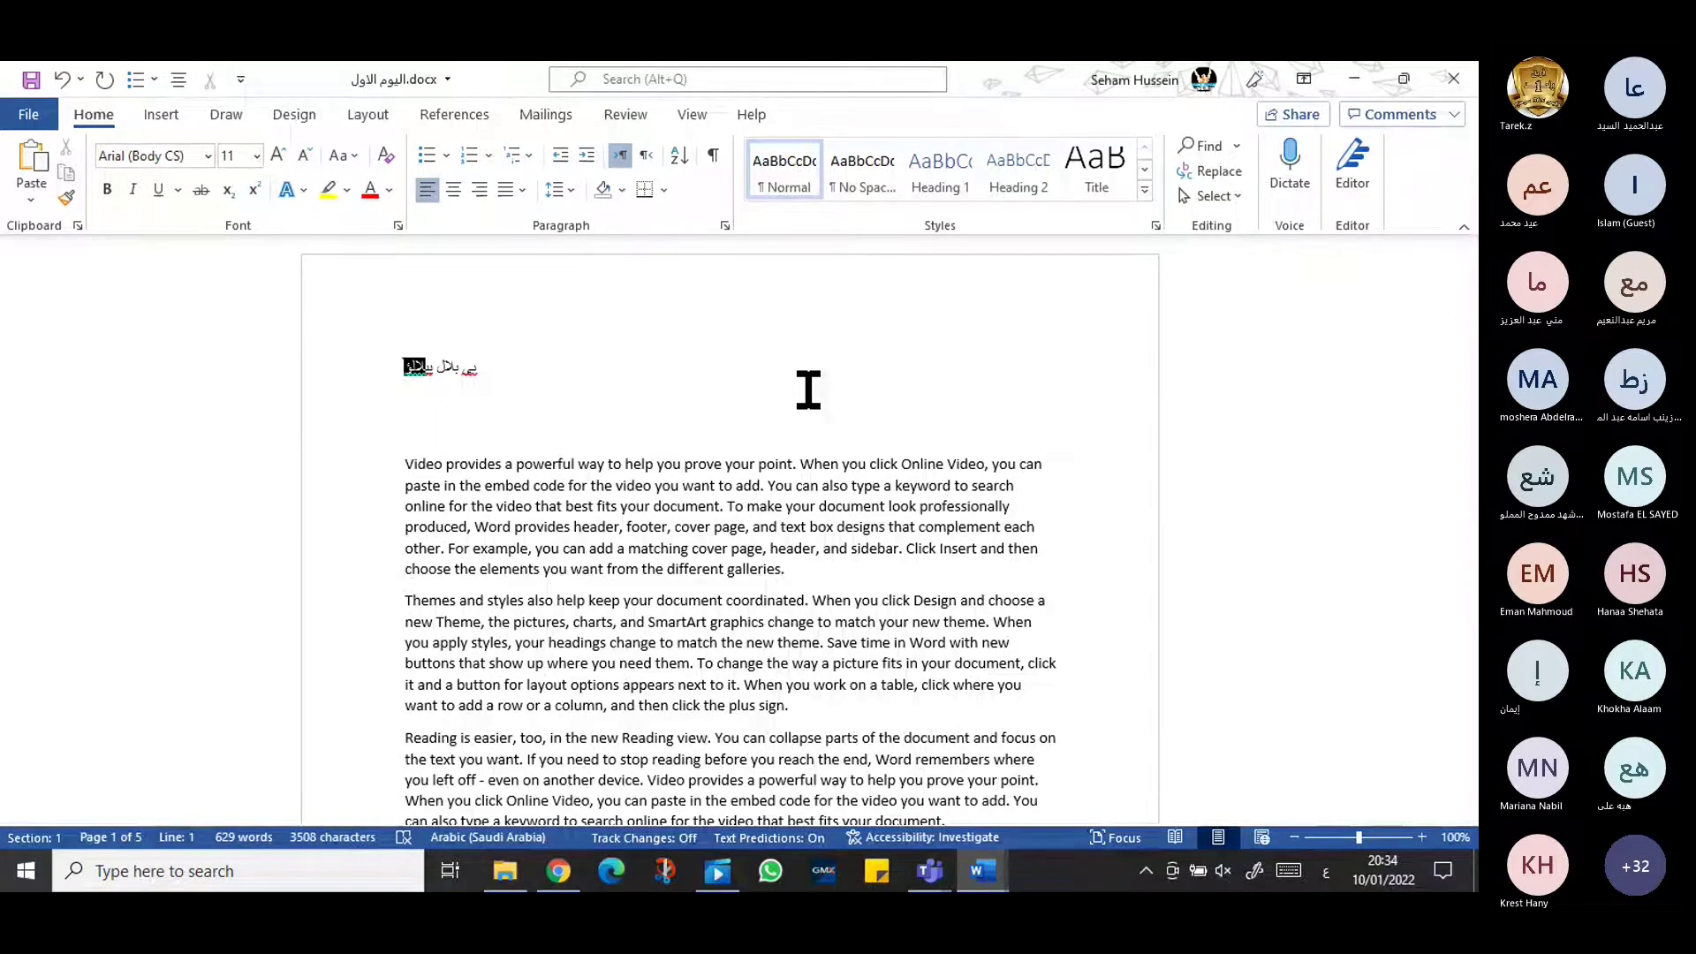
- Select the leftmost words of the Arabic line one word at a time
click(808, 389)
key(shift+Left)
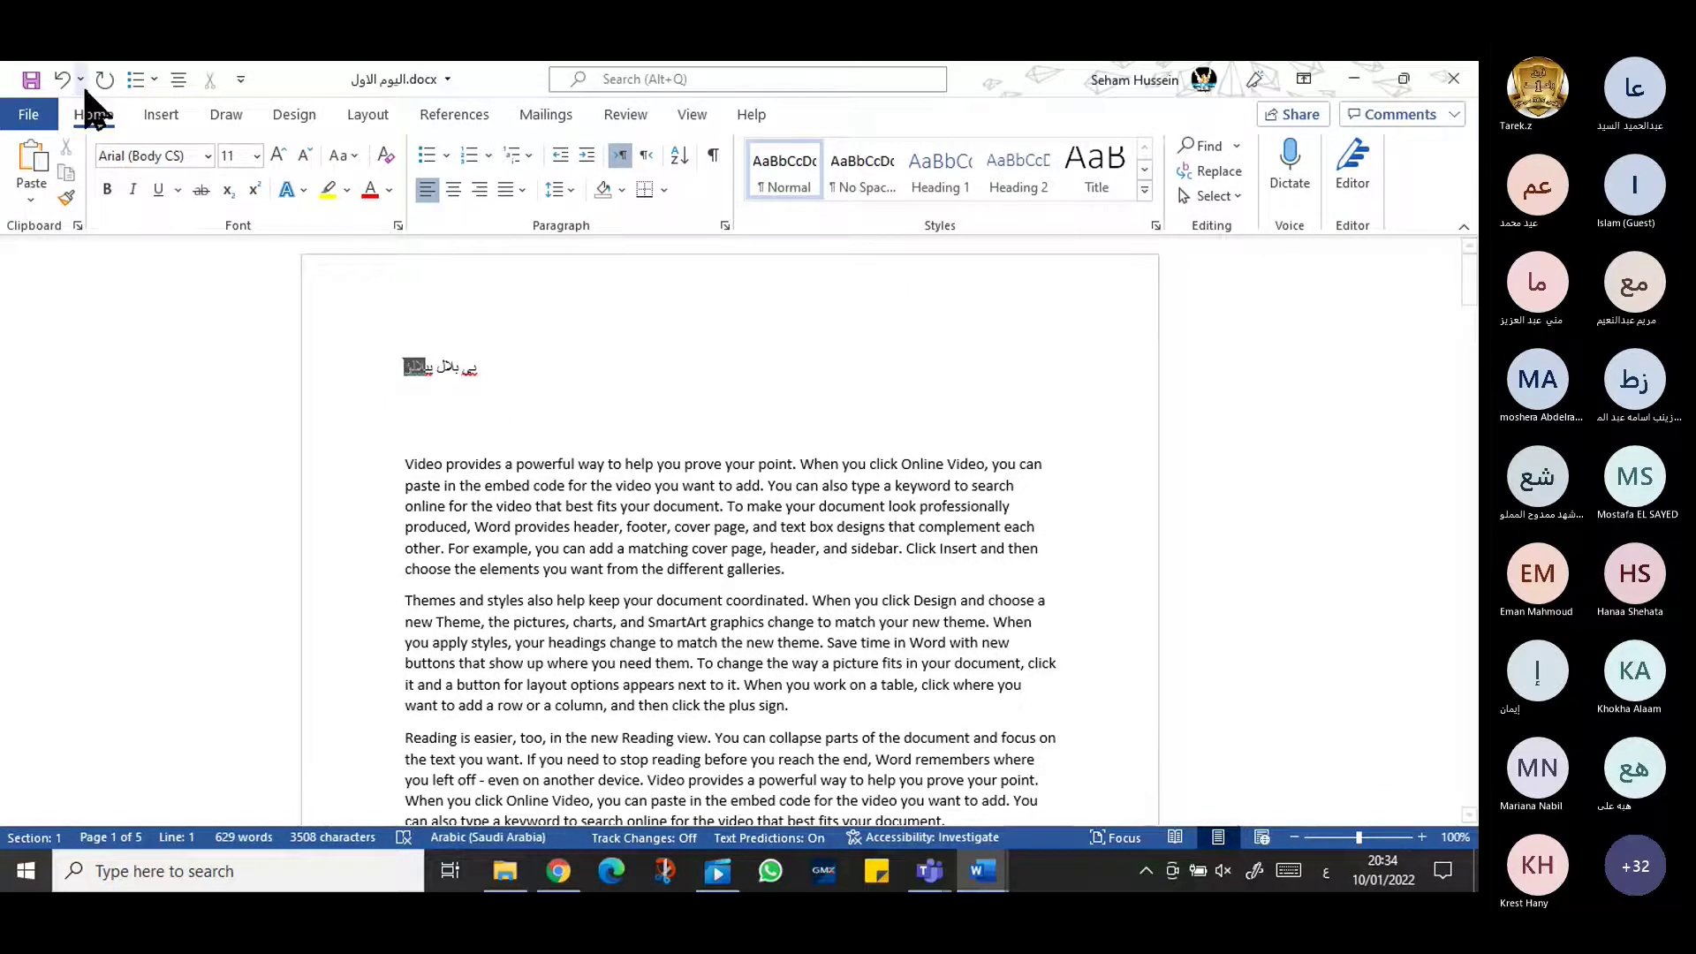
key(Left)
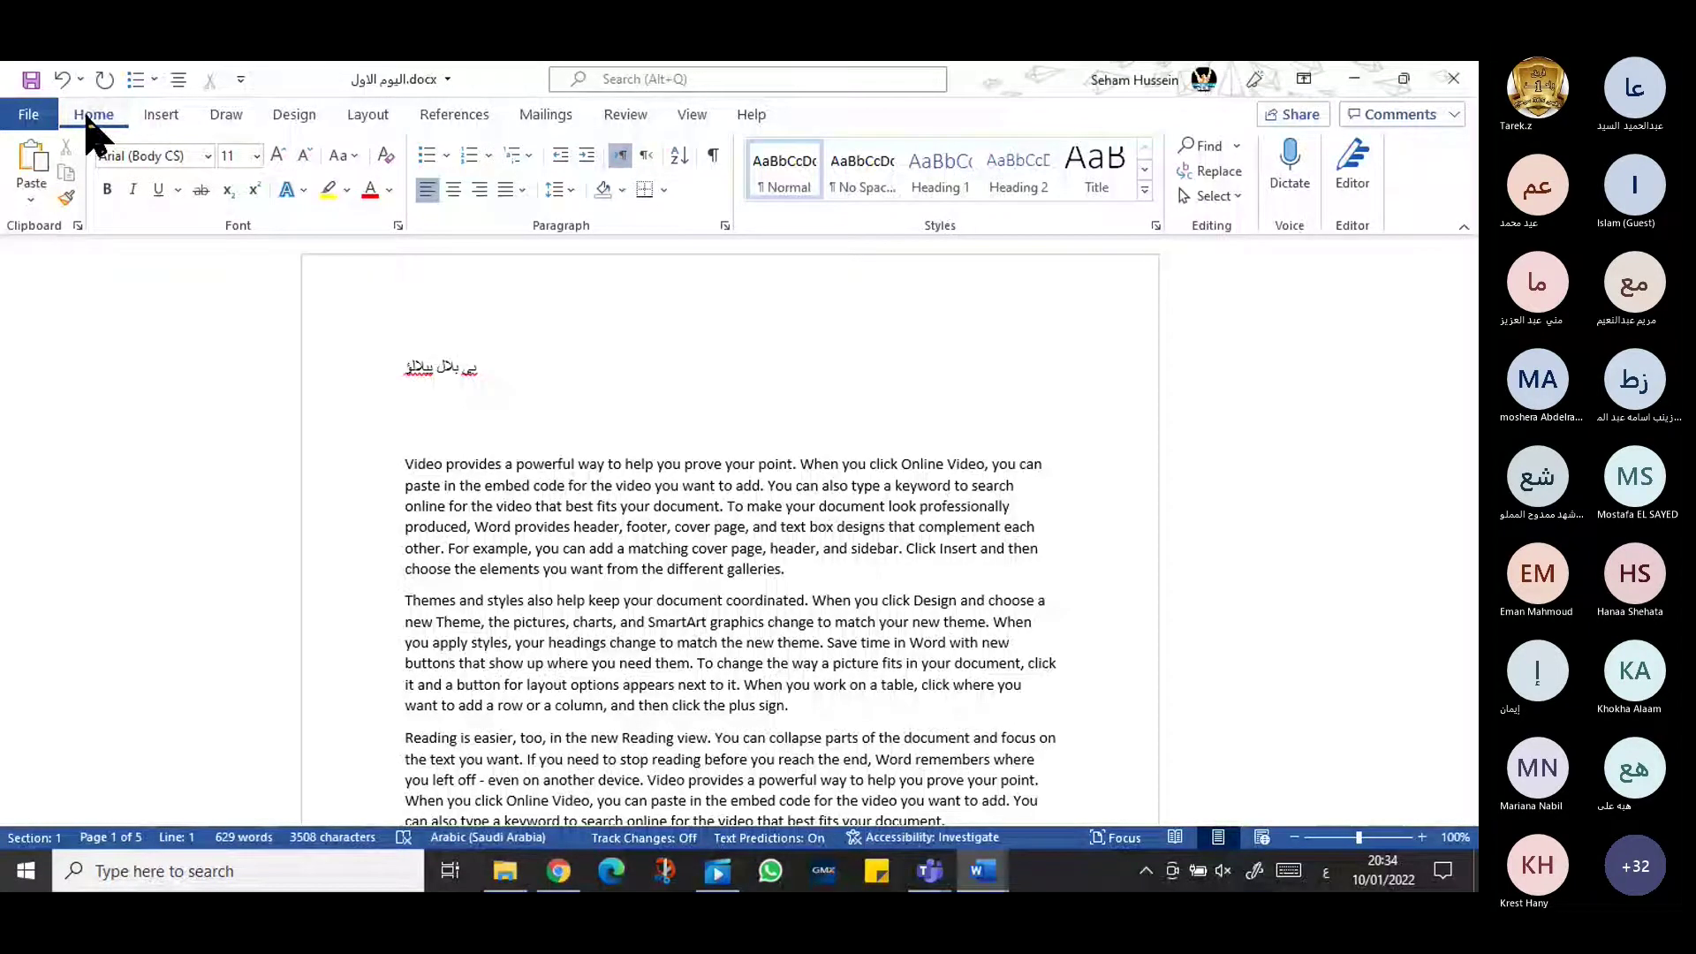
key(ctrl+shift+Left)
key(Left)
key(ctrl+shift+Left)
key(Left)
key(ctrl+shift+Left)
key(Left)
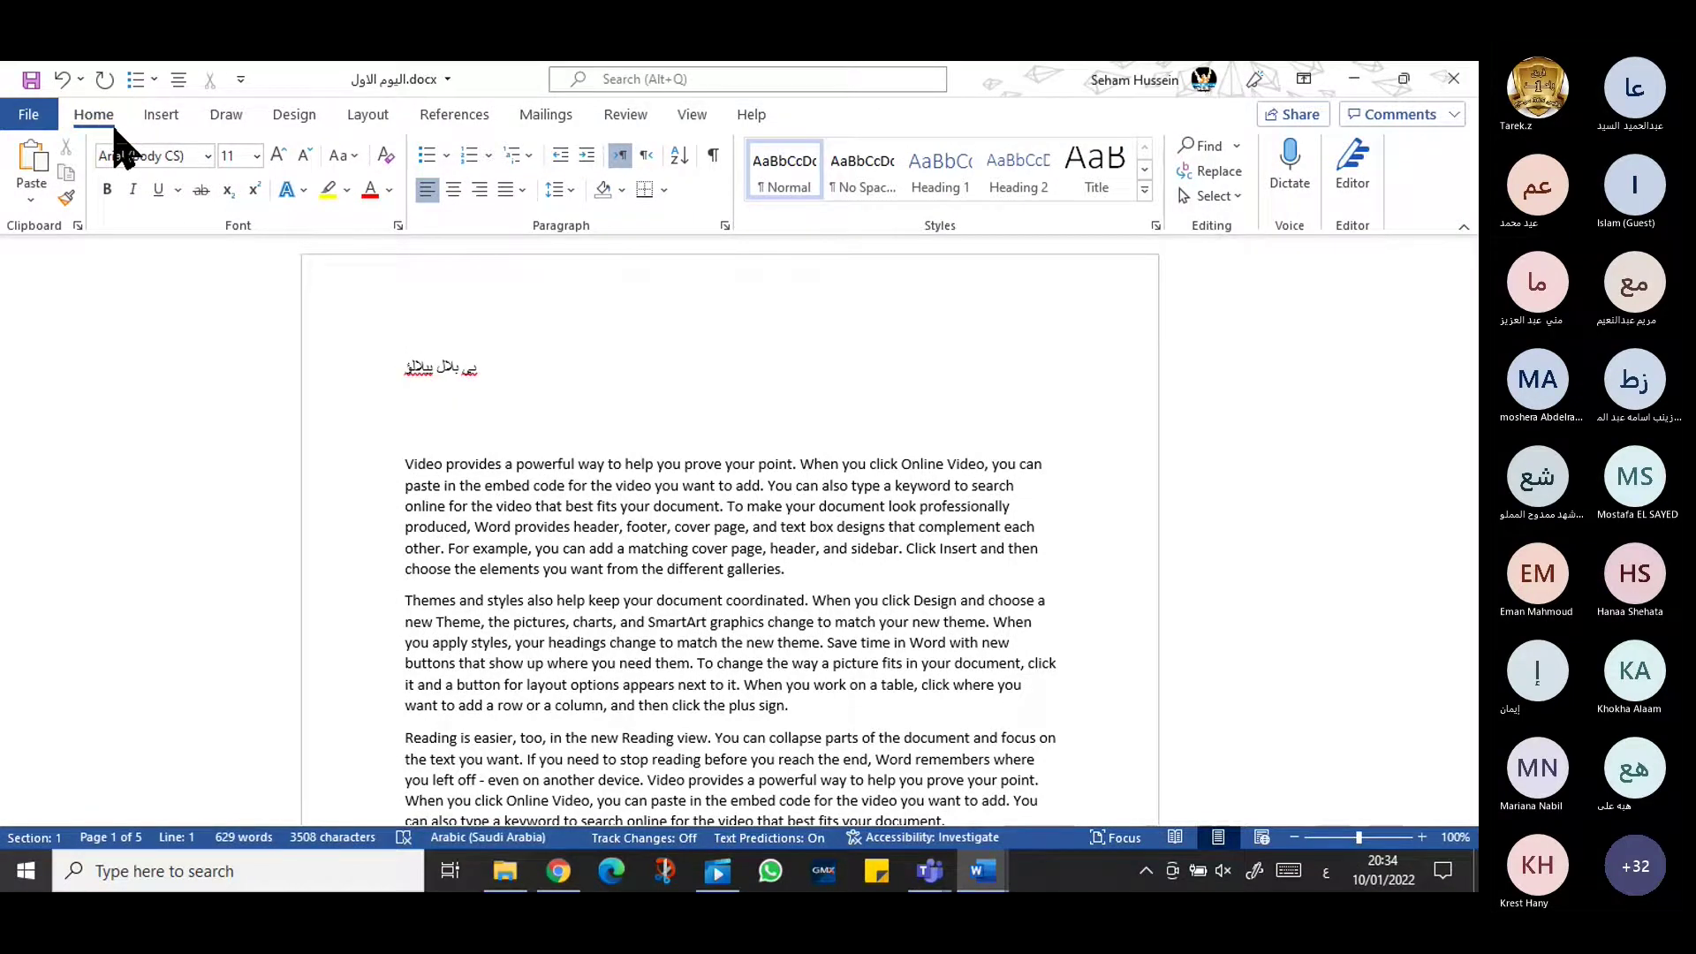
key(ctrl+shift+Left)
key(Left)
- Switch between the Insert and Home tabs, then select and deselect a word on the Arabic line
click(160, 118)
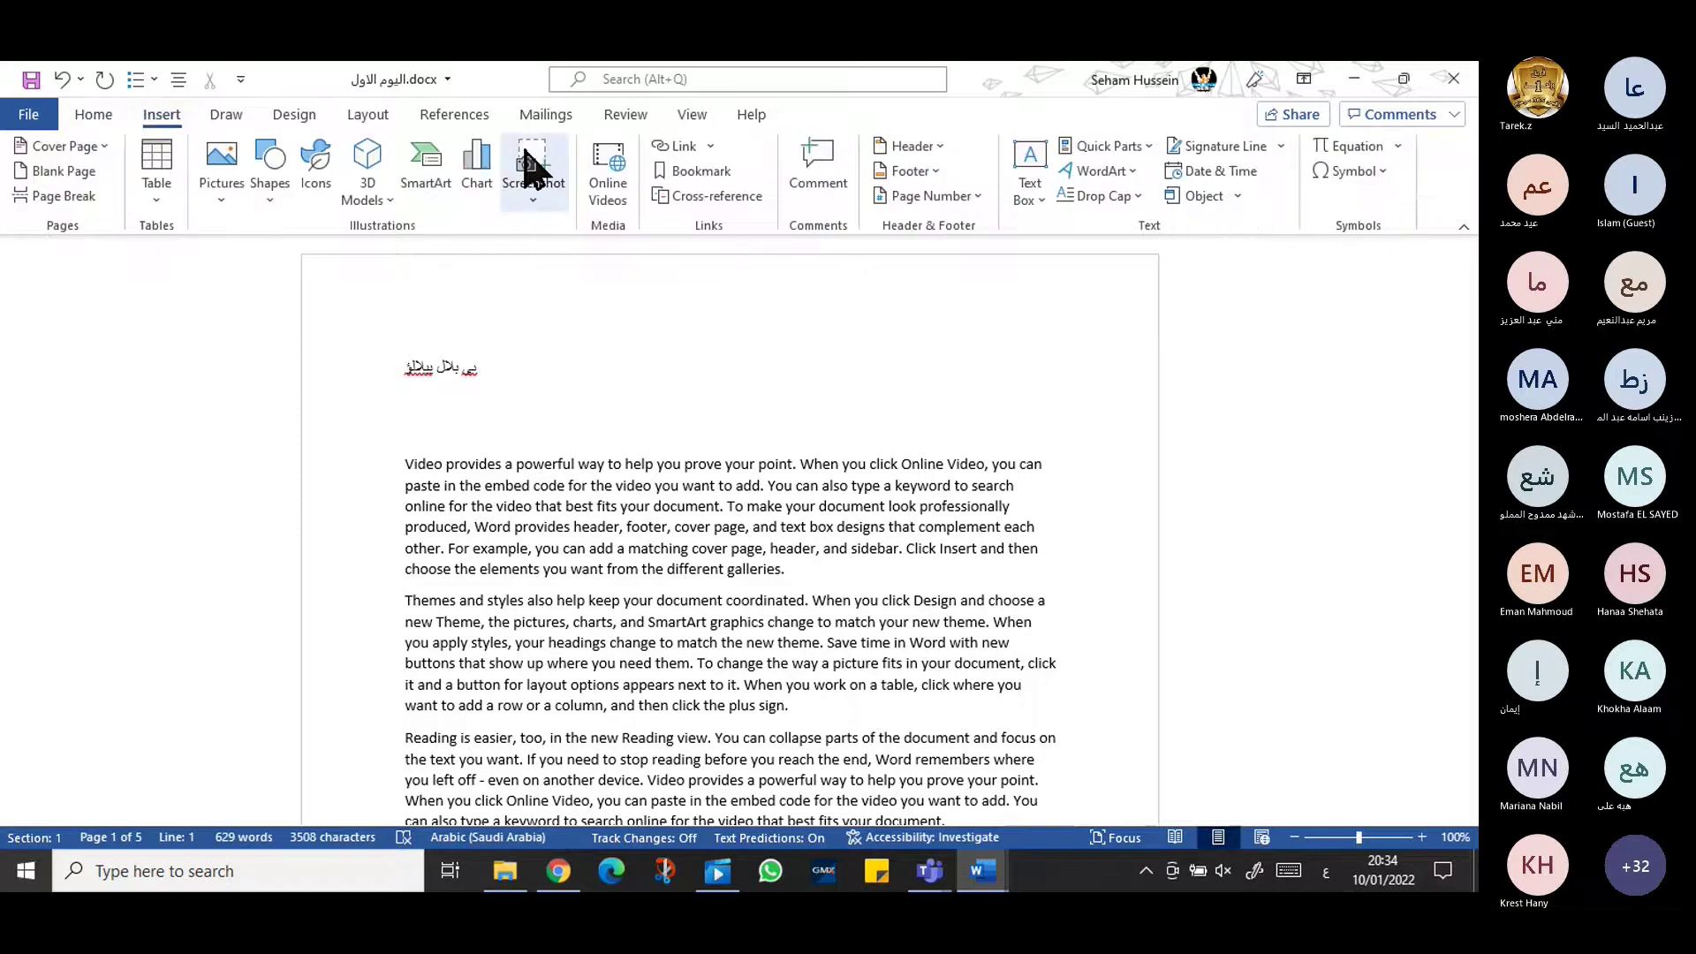
key(ctrl+shift+Left)
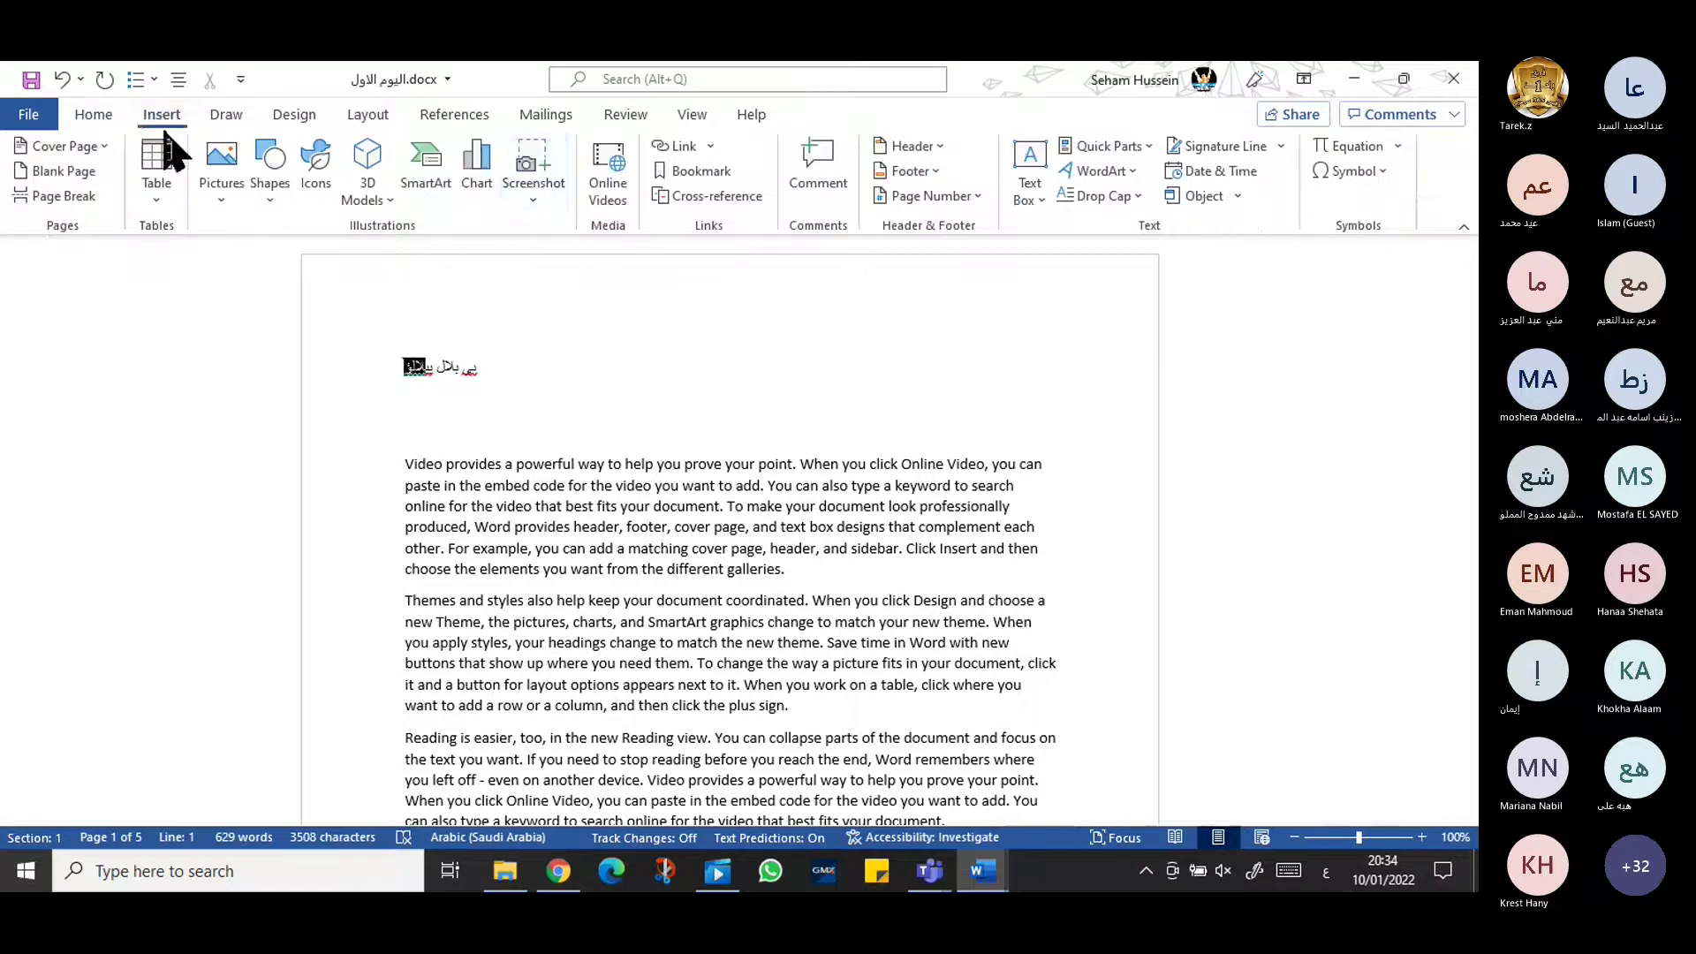
click(99, 115)
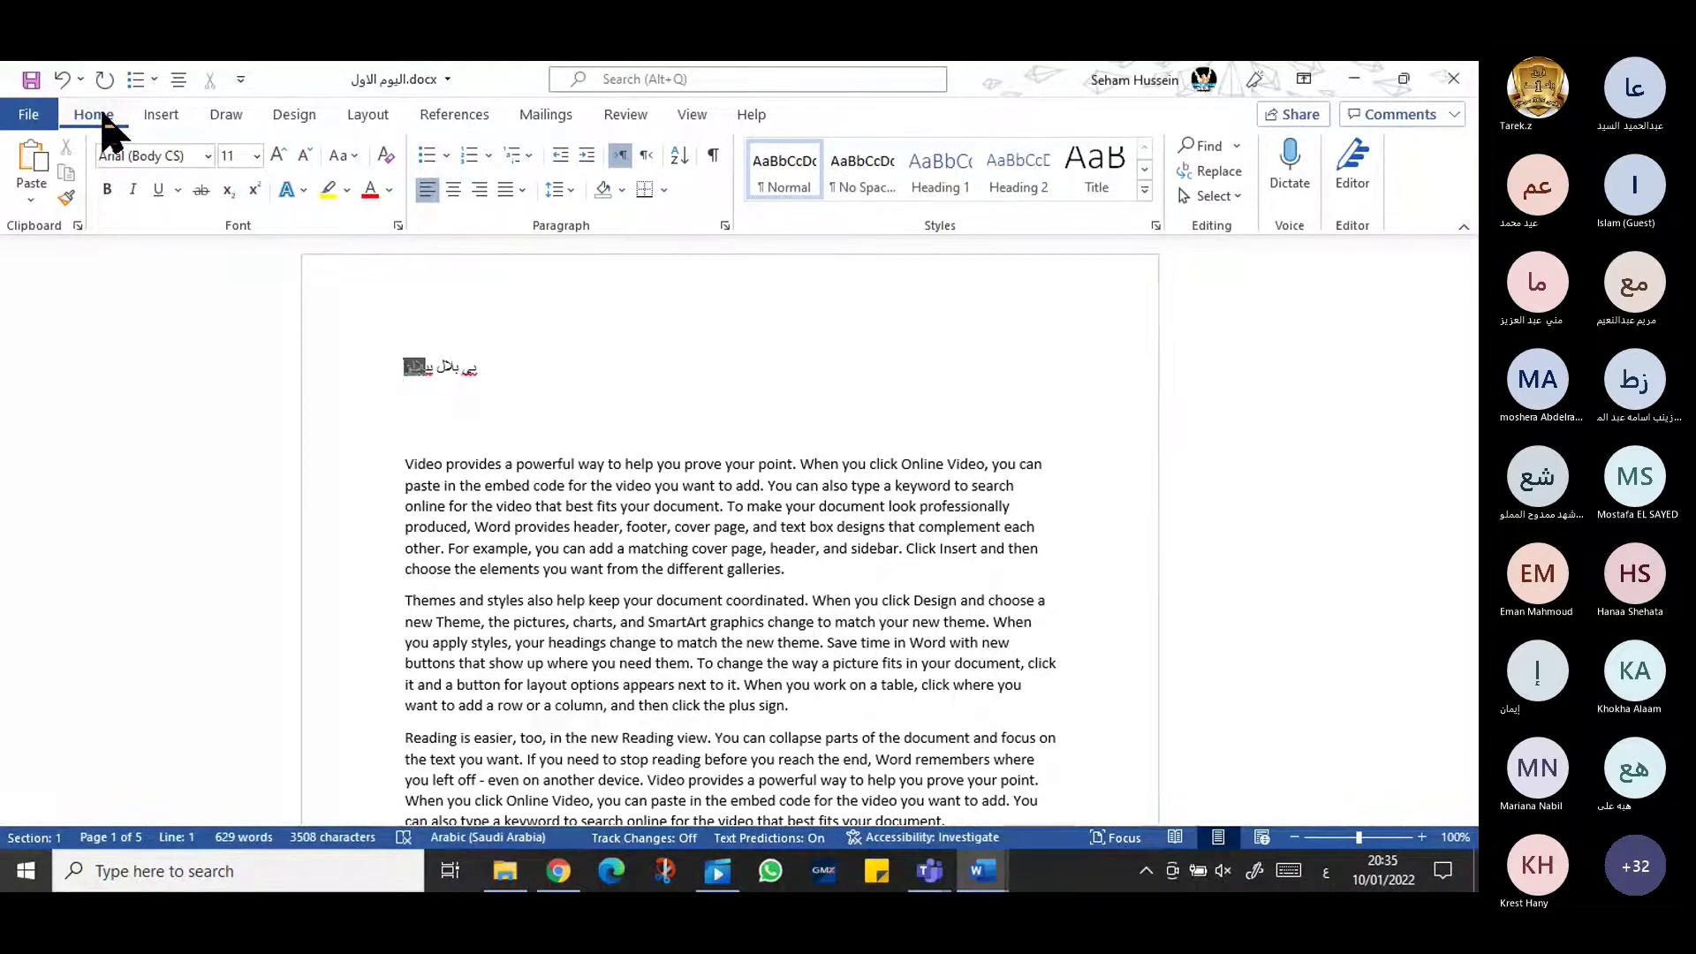
click(74, 261)
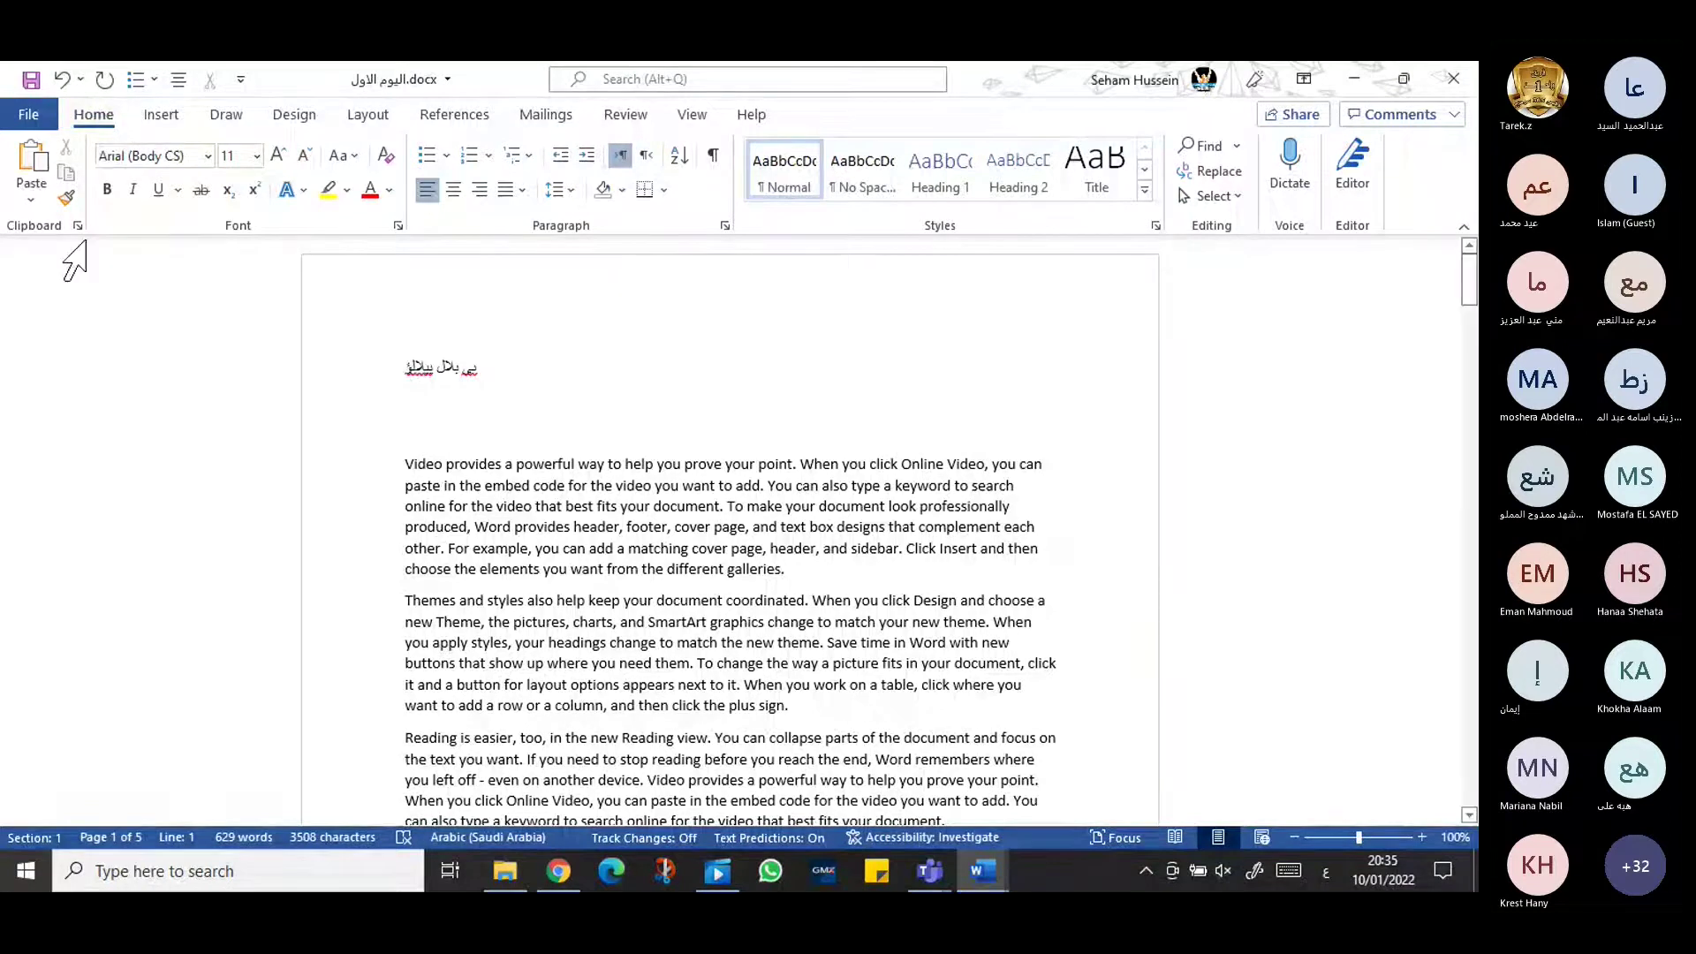
double_click(415, 366)
click(375, 369)
click(402, 364)
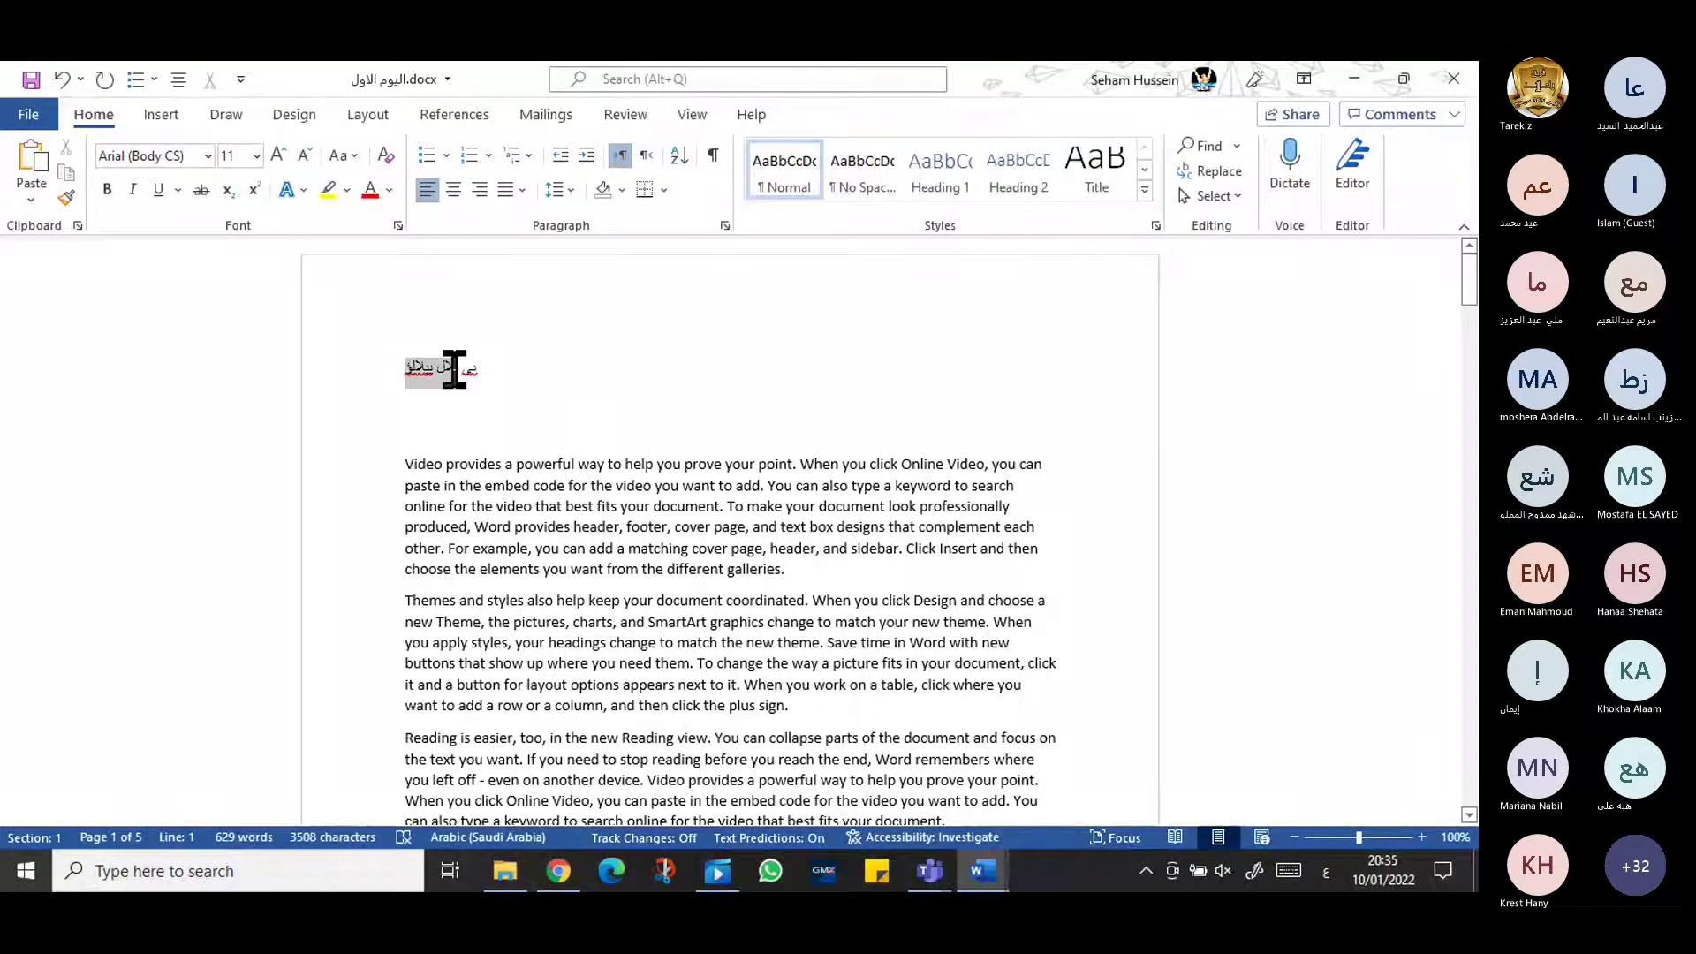